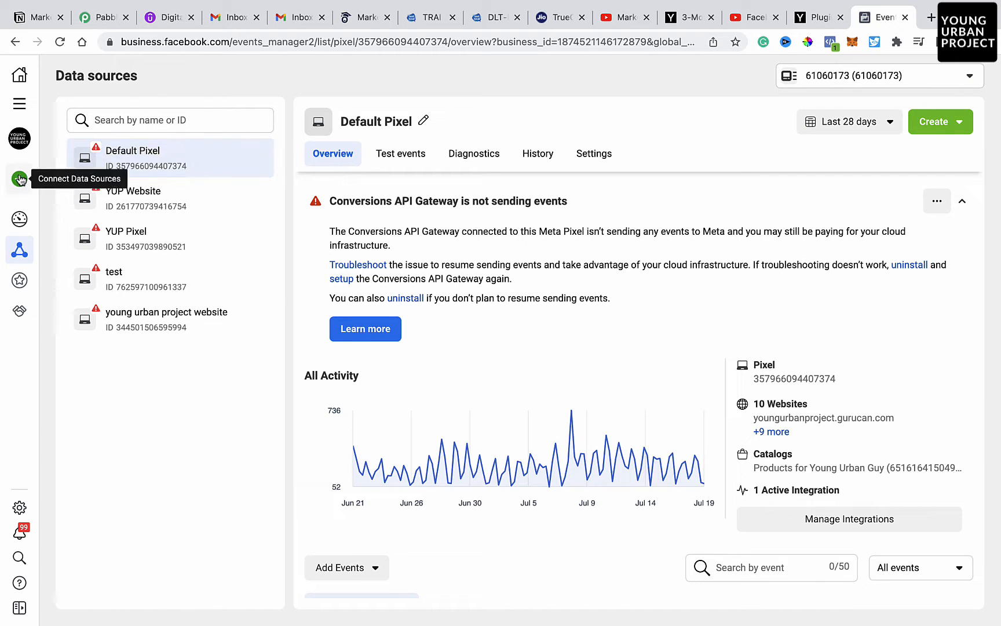
# Connect a new data source of type Web and activate the name field for the new pixel.
pyautogui.moveTo(19, 178)
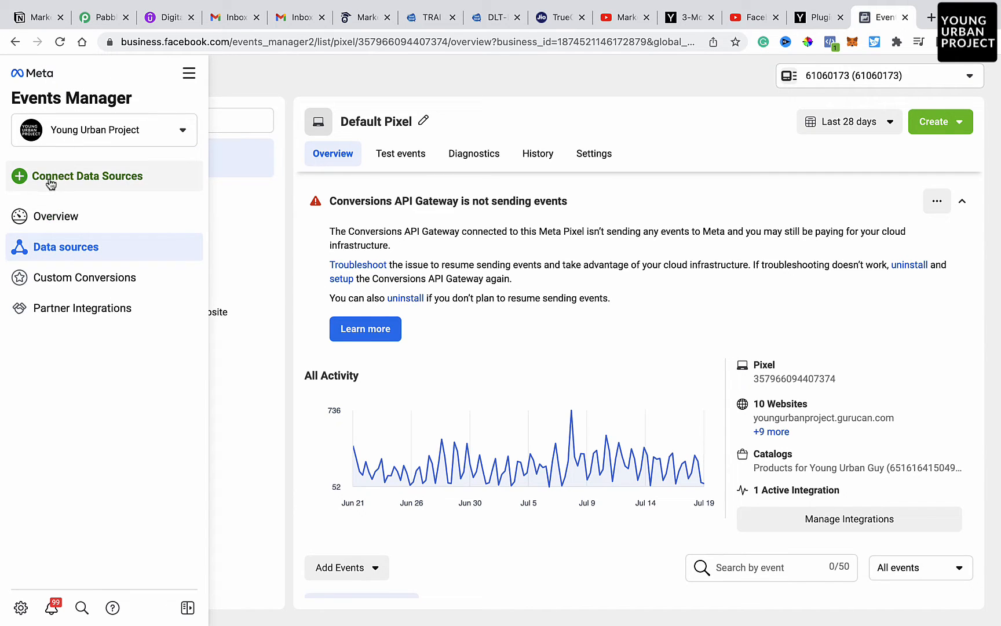
pyautogui.click(51, 179)
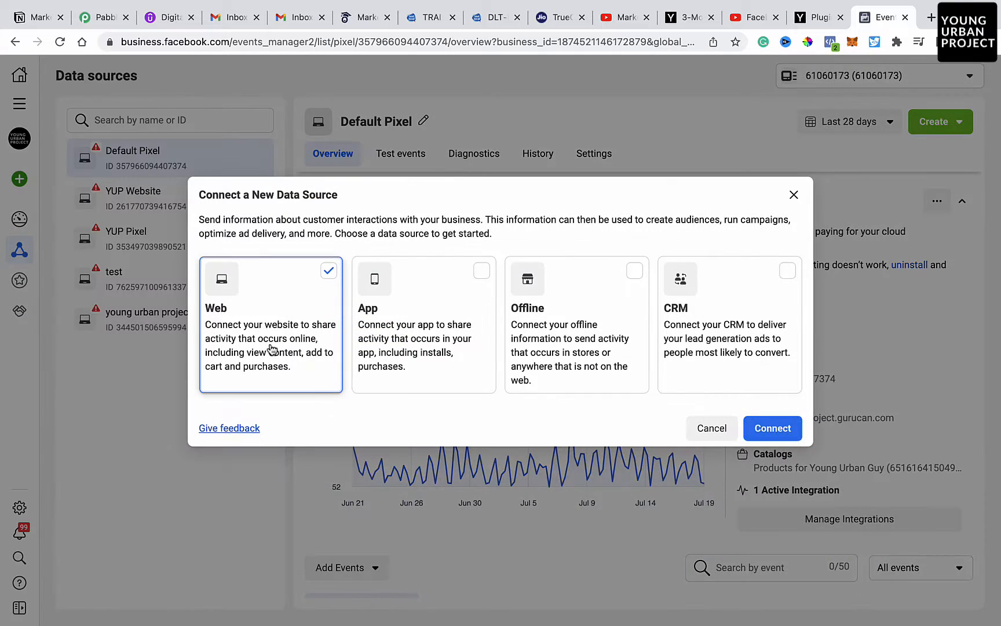
pyautogui.click(305, 306)
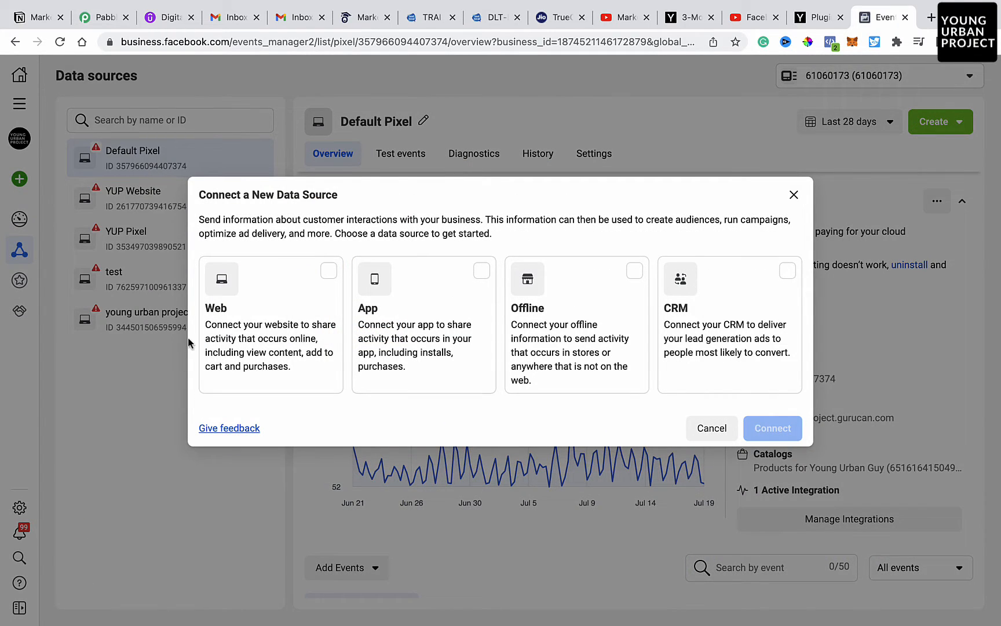
pyautogui.scroll(5, 188, 337)
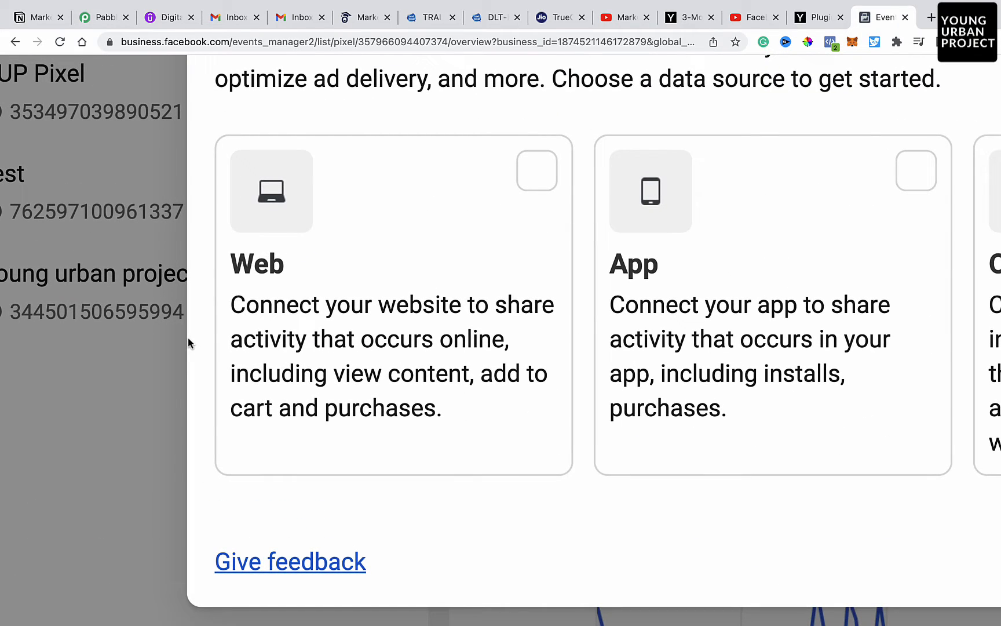
pyautogui.click(510, 215)
pyautogui.scroll(-5, 510, 215)
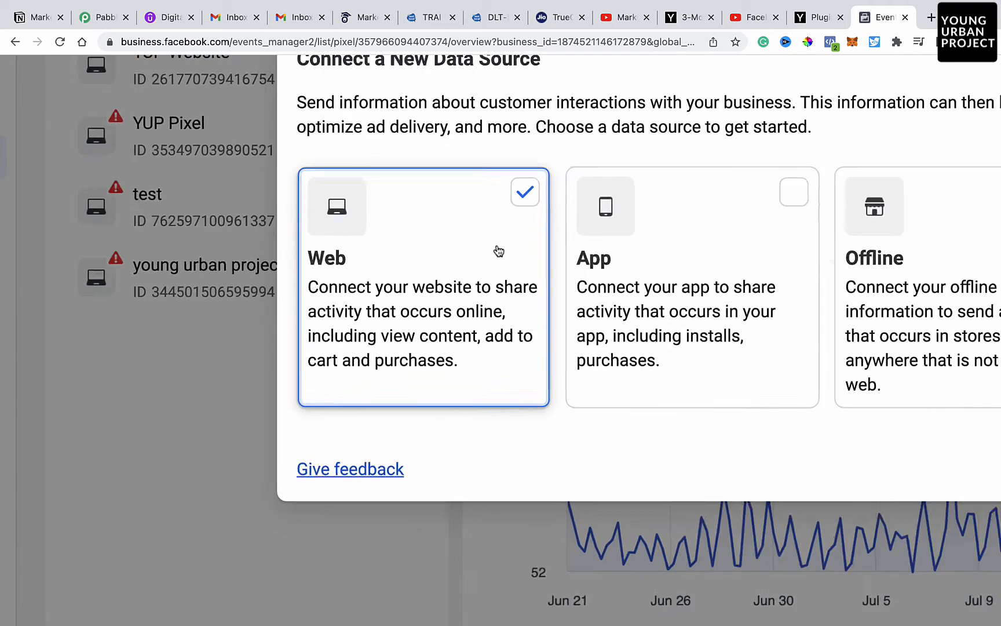
pyautogui.click(773, 429)
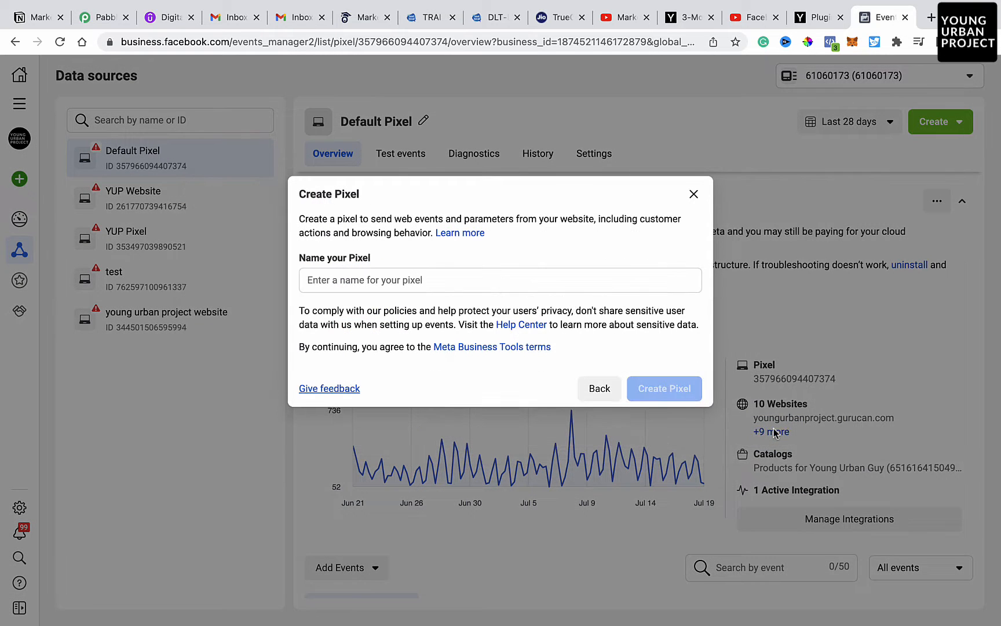
pyautogui.click(448, 280)
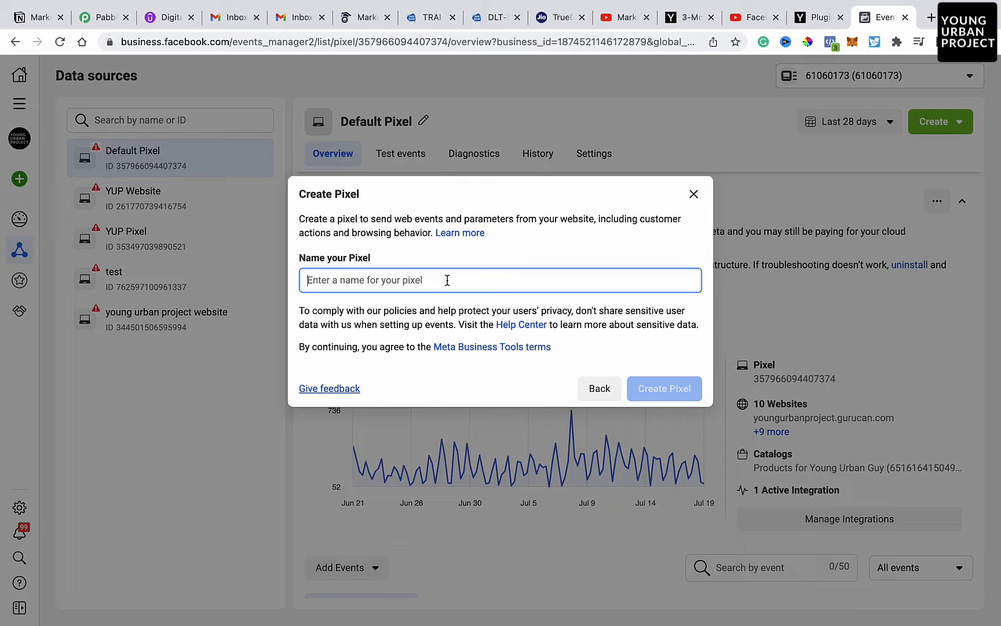
pyautogui.write('YUP')
pyautogui.press('BackSpace')
pyautogui.press('BackSpace')
pyautogui.press('BackSpace')
pyautogui.write('Young Urban ')
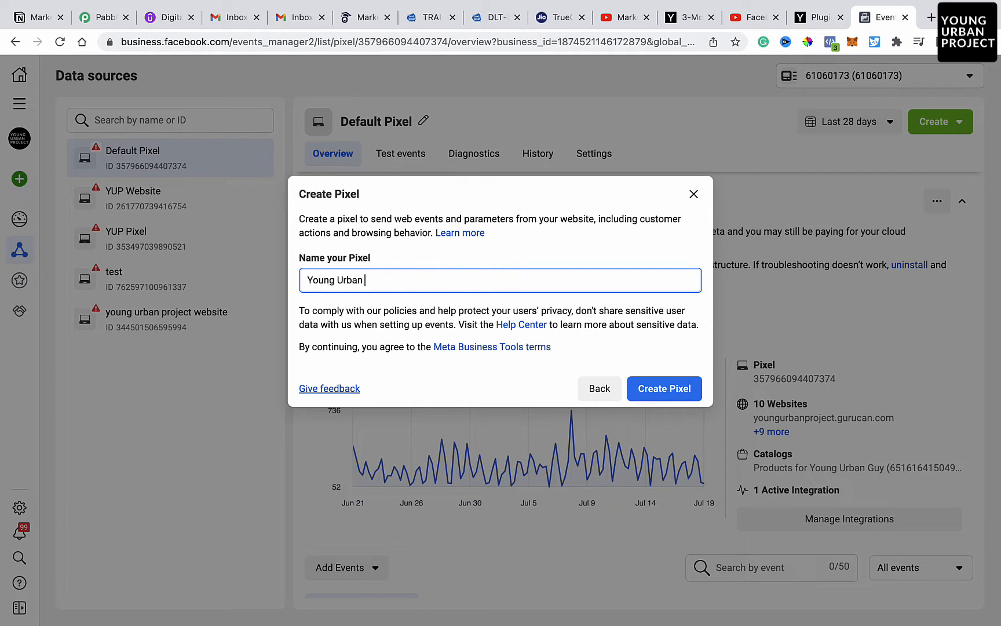
pyautogui.write('Pro')
pyautogui.press('BackSpace')
pyautogui.press('BackSpace')
pyautogui.press('BackSpace')
pyautogui.press('BackSpace')
pyautogui.press('BackSpace')
pyautogui.press('BackSpace')
pyautogui.press('BackSpace')
pyautogui.press('BackSpace')
pyautogui.press('BackSpace')
pyautogui.press('BackSpace')
pyautogui.press('BackSpace')
pyautogui.press('BackSpace')
pyautogui.press('BackSpace')
pyautogui.press('BackSpace')
pyautogui.press('BackSpace')
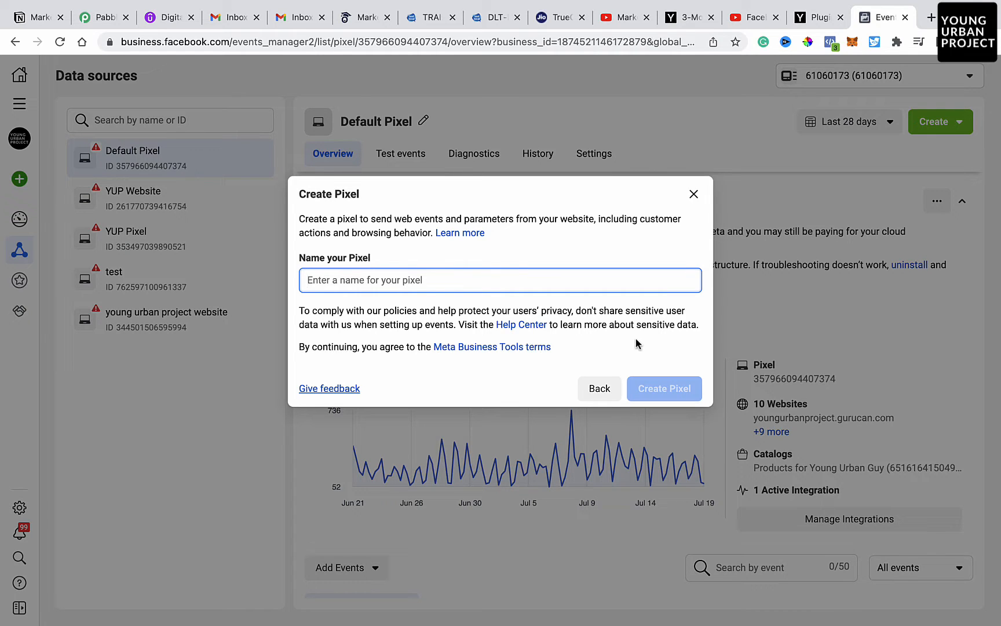
# Create the pixel with the name "yuppixel 2" and dismiss the partner integration check without entering a website URL.
pyautogui.write('yuppix')
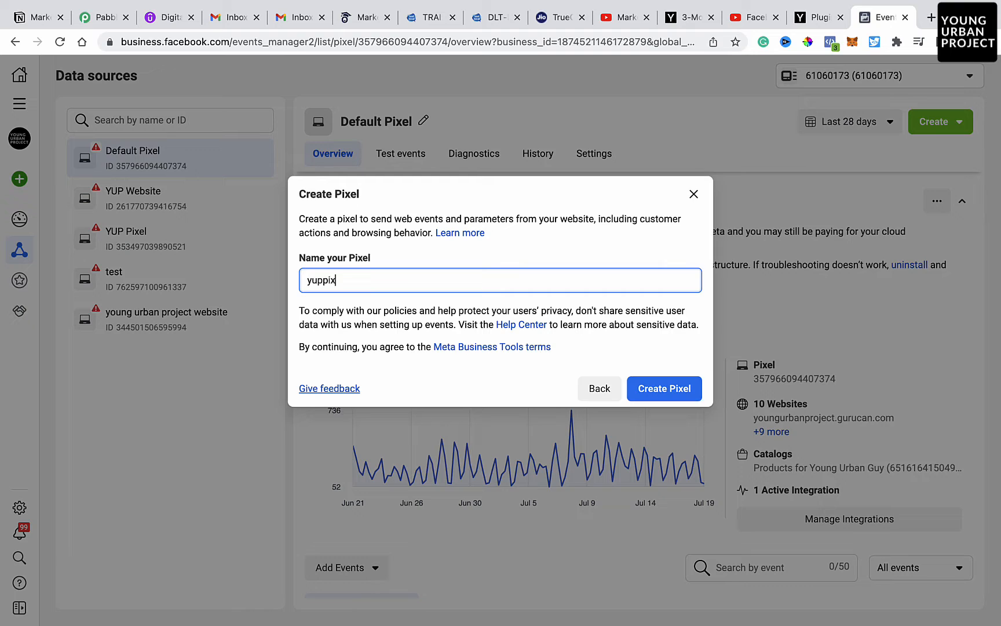
pyautogui.write('el 2')
pyautogui.click(664, 387)
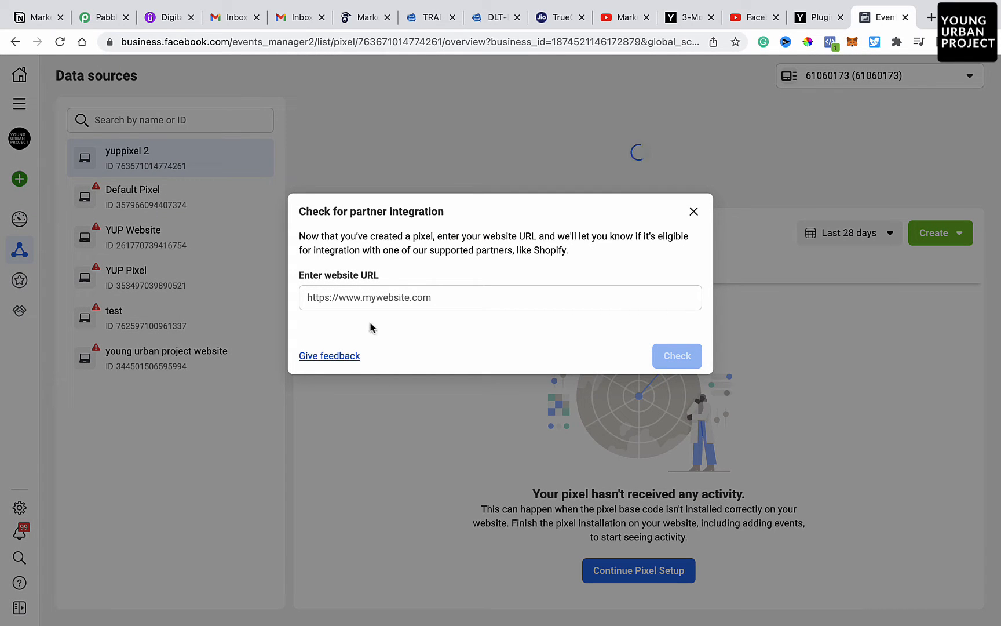
pyautogui.click(360, 297)
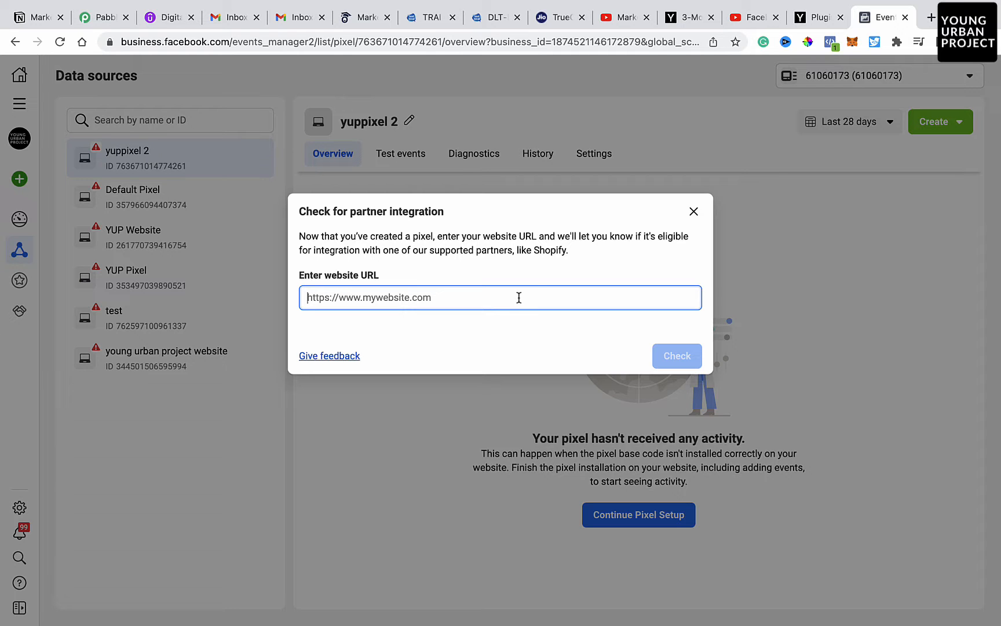
pyautogui.click(693, 211)
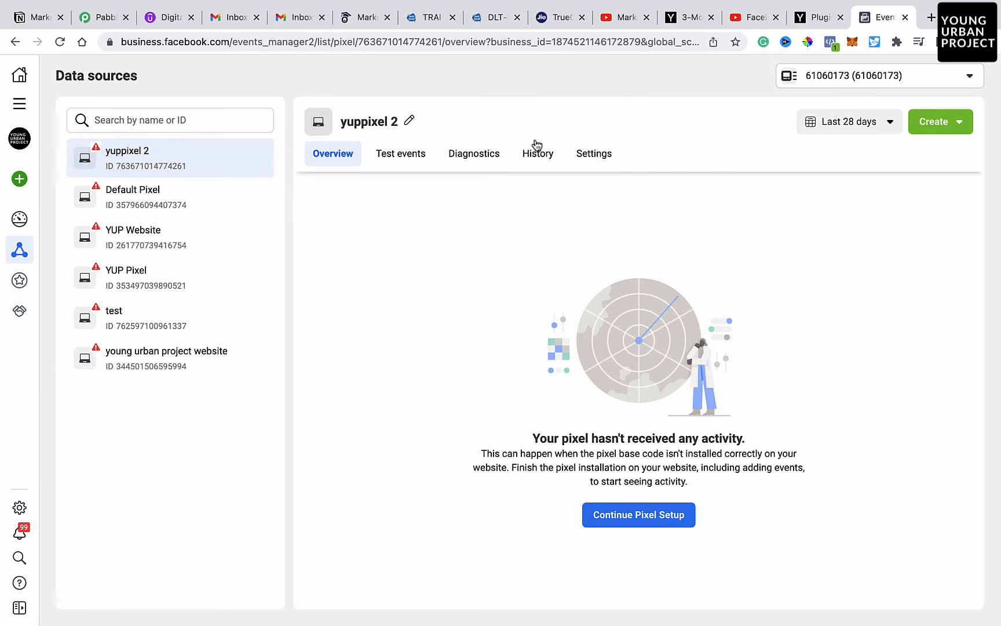
# Look through the settings of yuppixel 2, return to its overview and examine the option to continue the pixel setup.
pyautogui.click(598, 154)
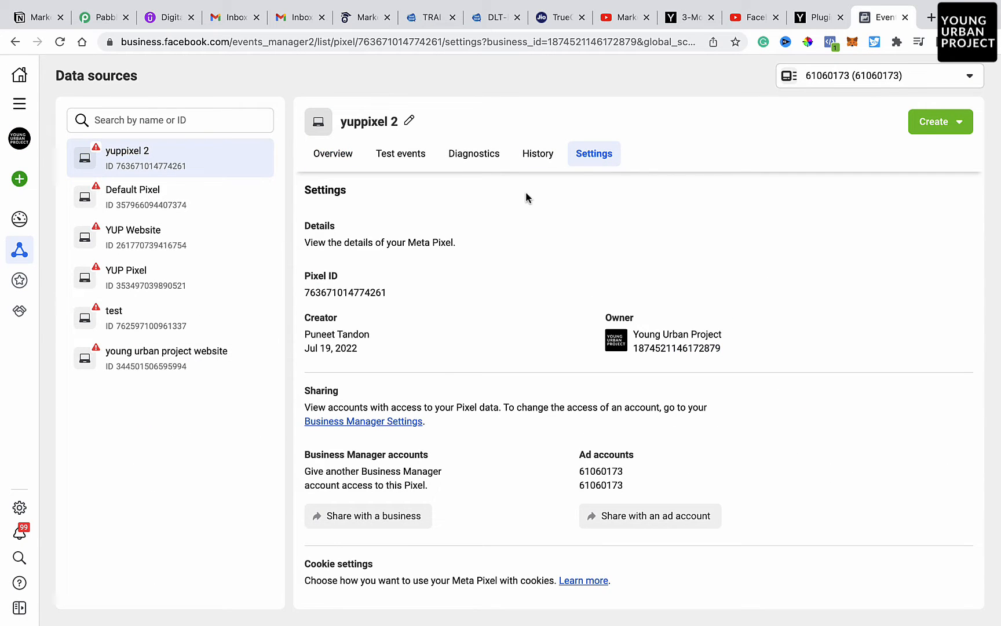
pyautogui.scroll(-15, 526, 192)
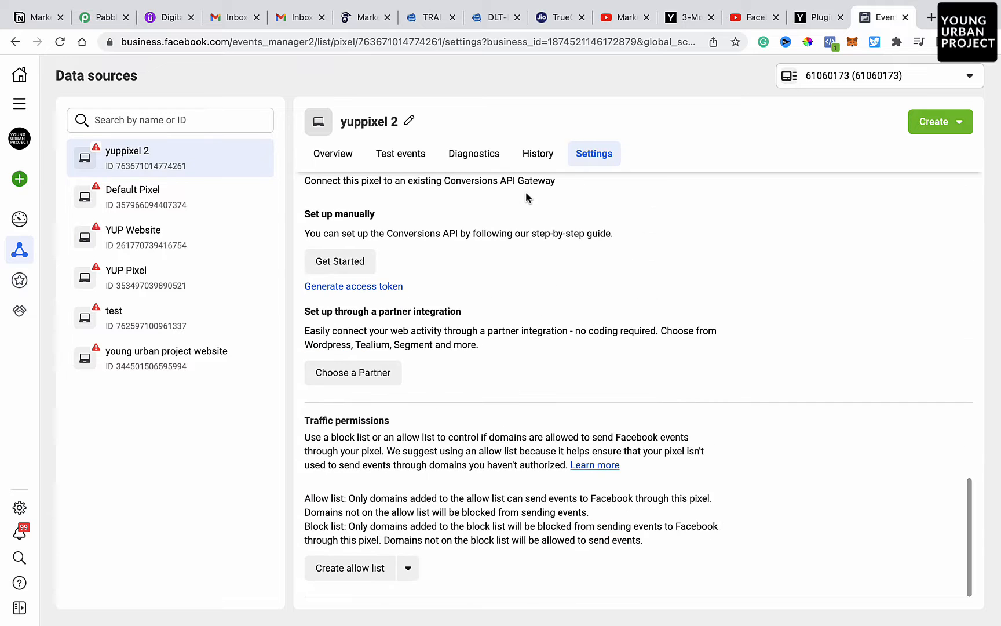
pyautogui.scroll(10, 526, 200)
pyautogui.click(350, 164)
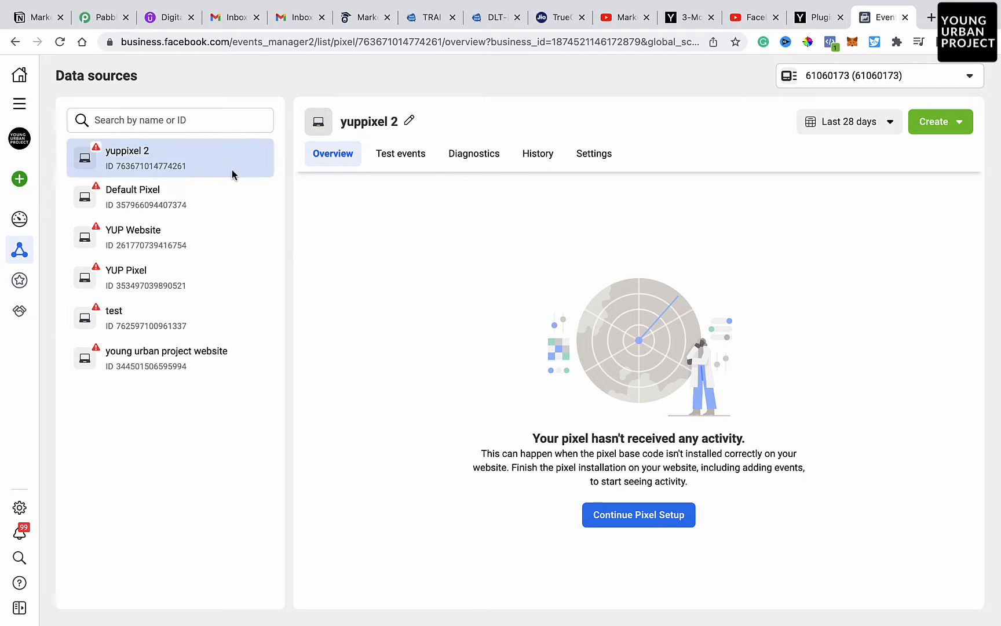
pyautogui.moveTo(683, 619)
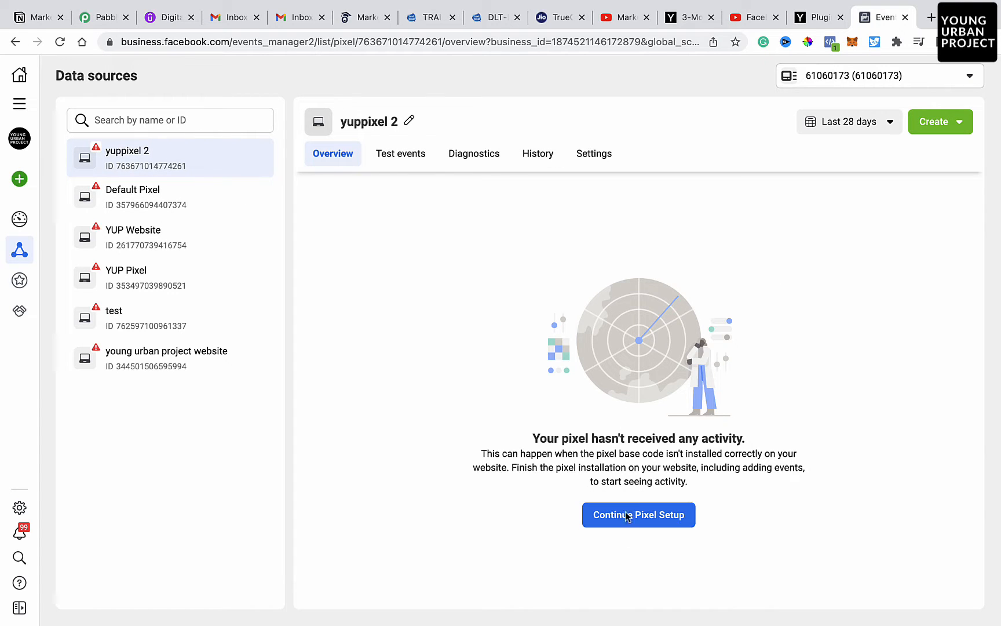
pyautogui.scroll(2, 633, 518)
pyautogui.scroll(5, 633, 518)
pyautogui.scroll(-3, 633, 519)
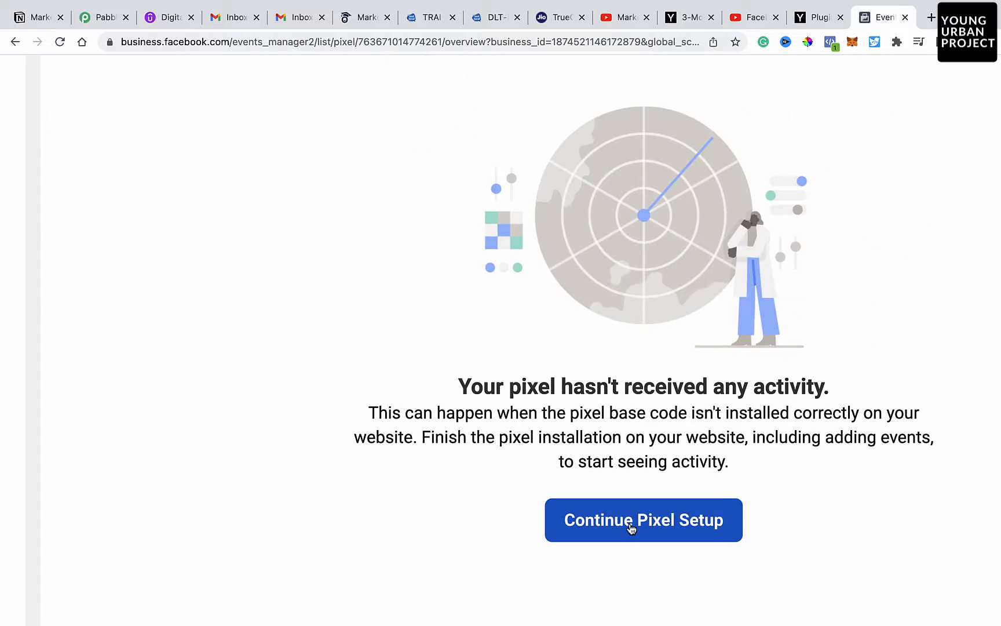
pyautogui.scroll(-4, 622, 541)
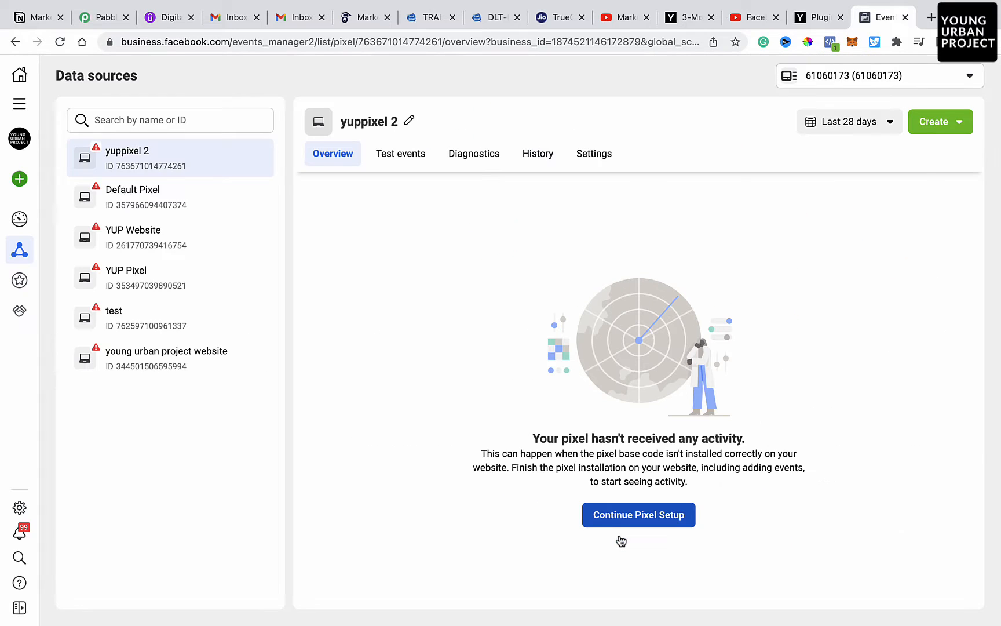
# Open the Default Pixel's overview and examine its activity and list of received events.
pyautogui.click(209, 196)
pyautogui.scroll(-4, 637, 284)
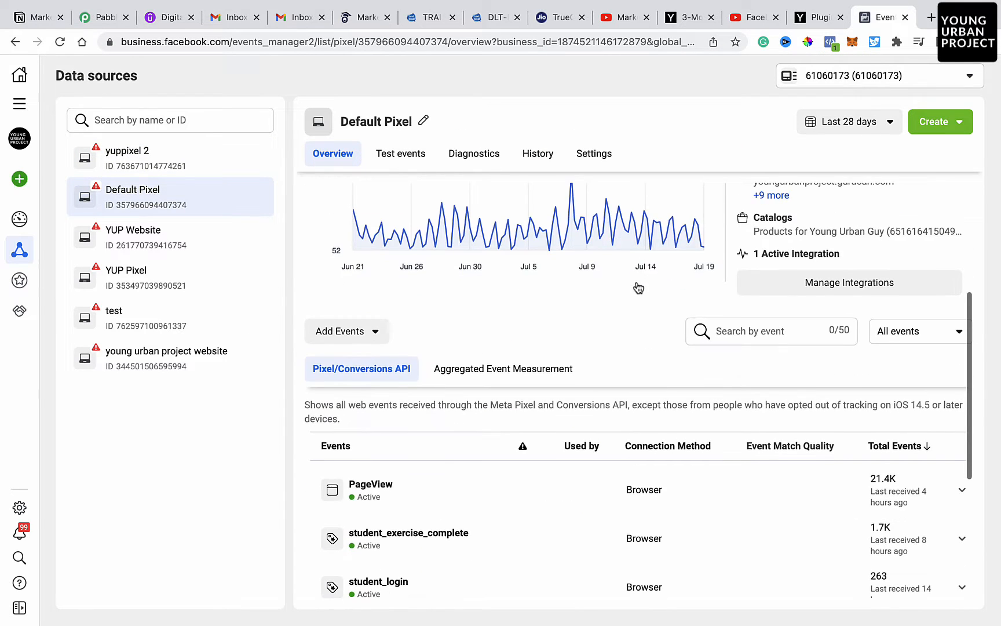
pyautogui.scroll(4, 637, 284)
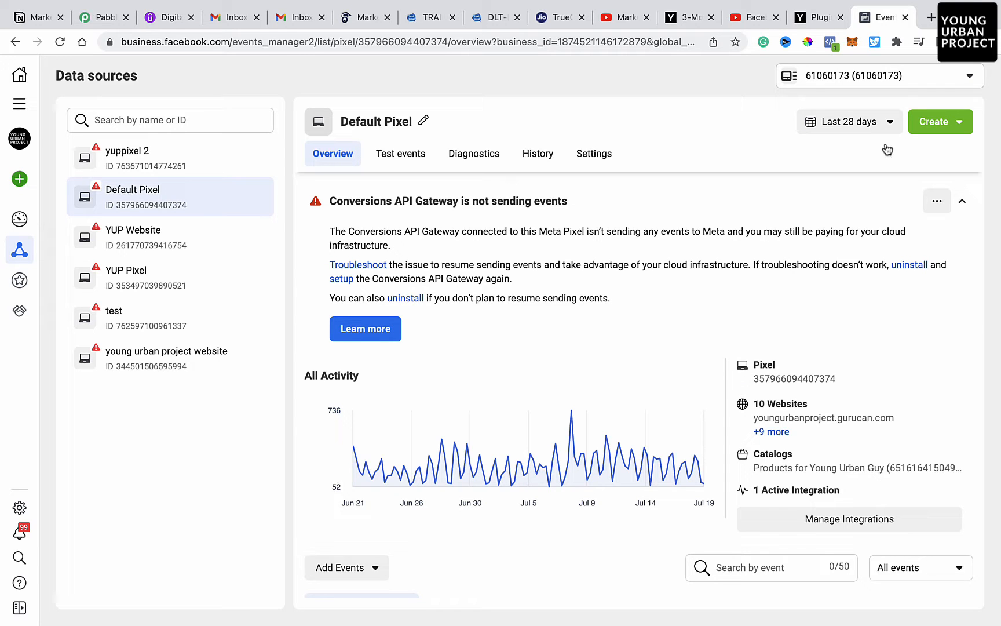
# Switch to the website's WordPress admin and open the page for adding new plugins.
pyautogui.click(814, 18)
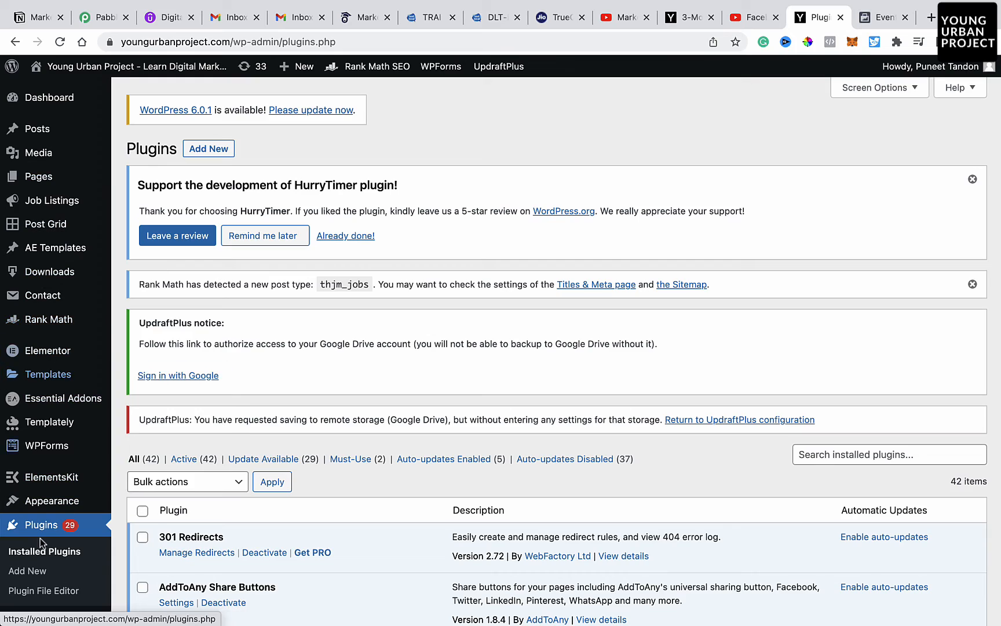
pyautogui.scroll(-5, 40, 537)
pyautogui.scroll(5, 38, 521)
pyautogui.moveTo(61, 237)
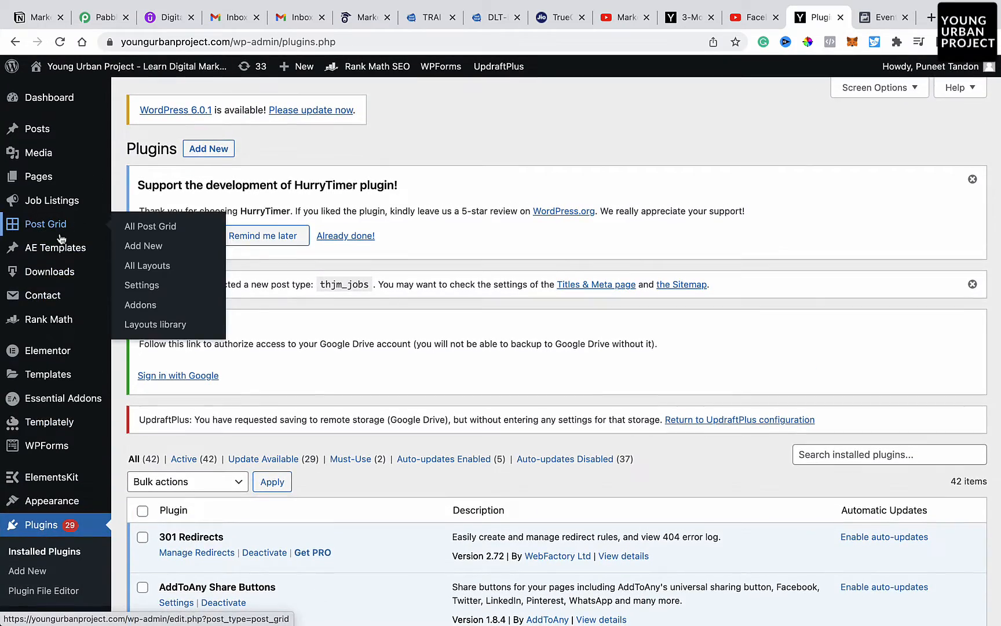
pyautogui.scroll(-5, 47, 440)
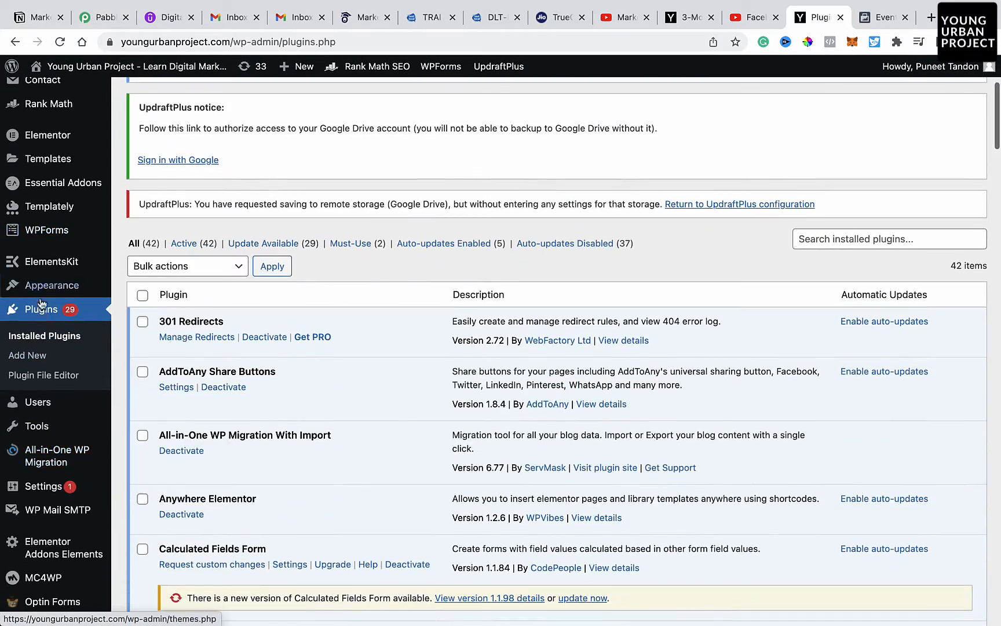
pyautogui.scroll(5, 22, 305)
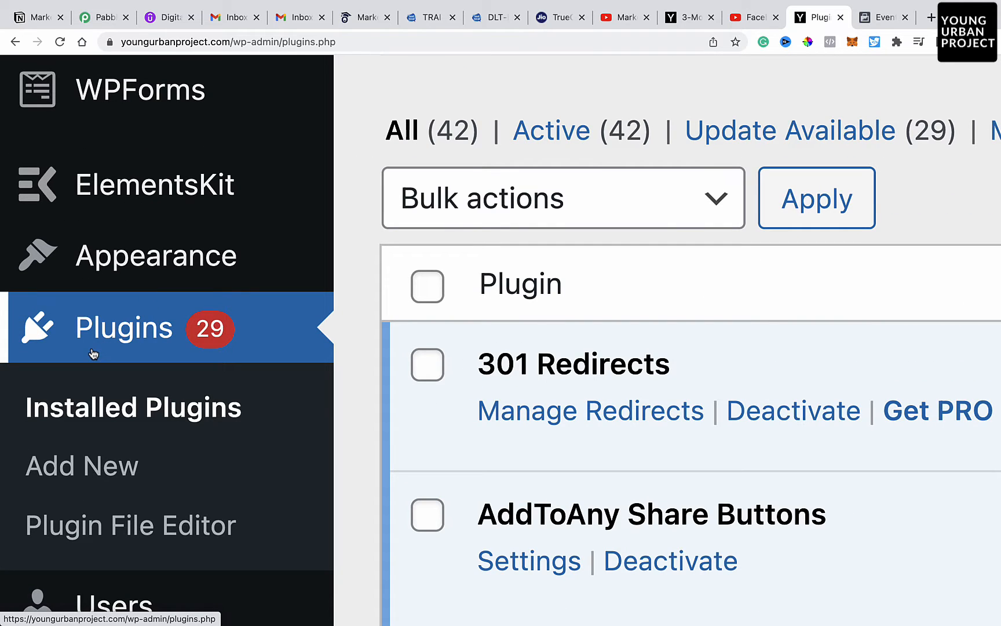
pyautogui.click(73, 475)
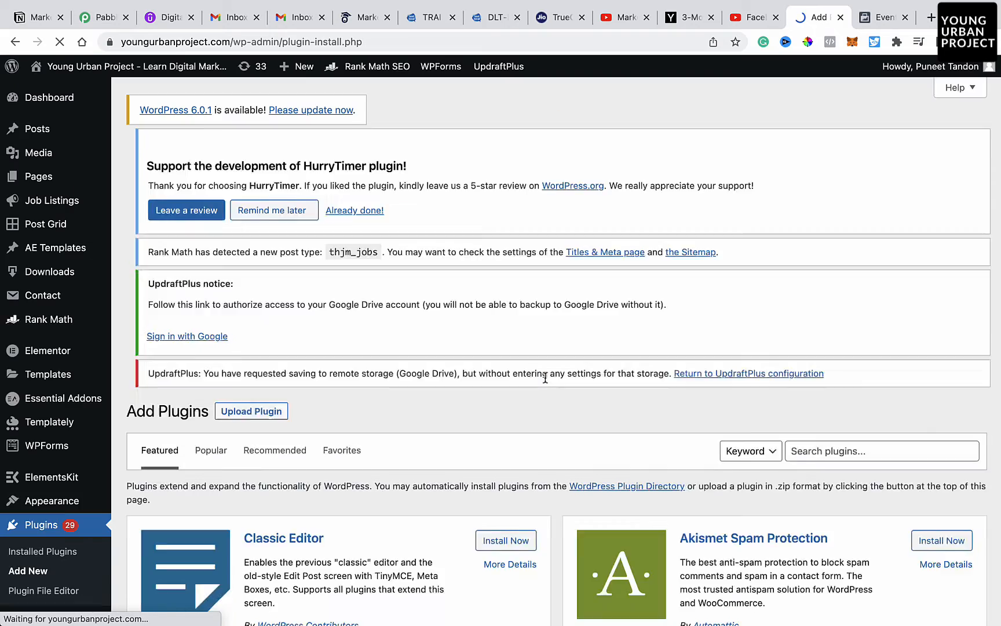
# Search the WordPress plugin directory for "pixelmysite".
pyautogui.scroll(-6, 601, 245)
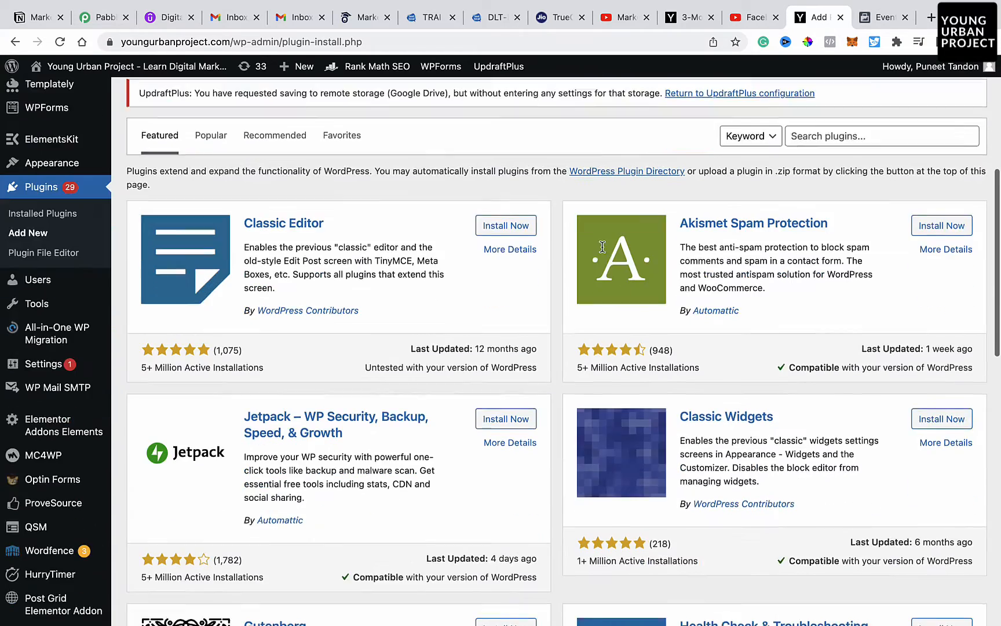
pyautogui.click(890, 133)
pyautogui.scroll(3, 890, 134)
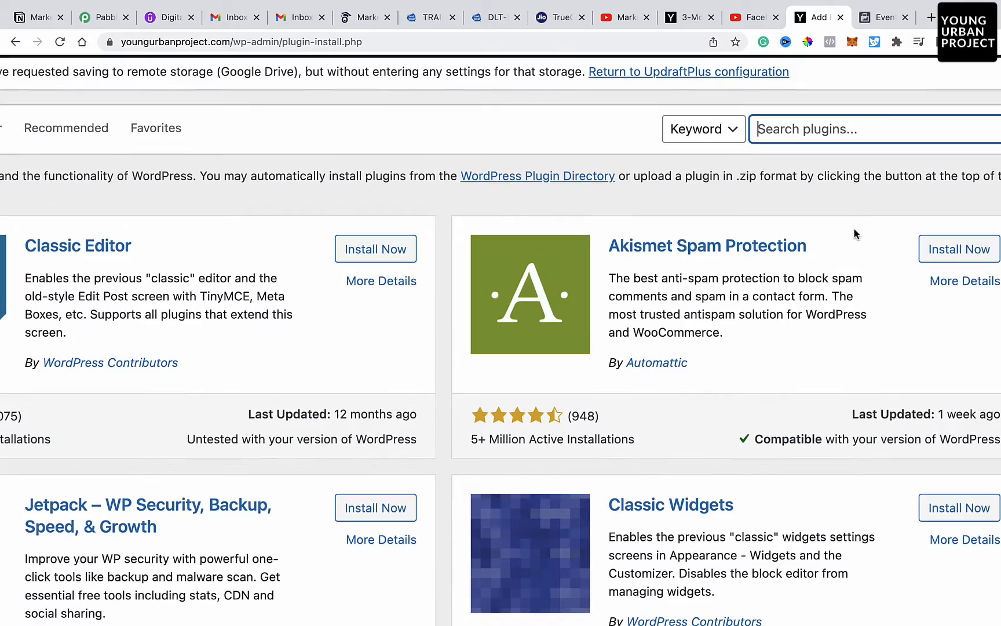
pyautogui.scroll(4, 925, 149)
pyautogui.hscroll(-3, 925, 152)
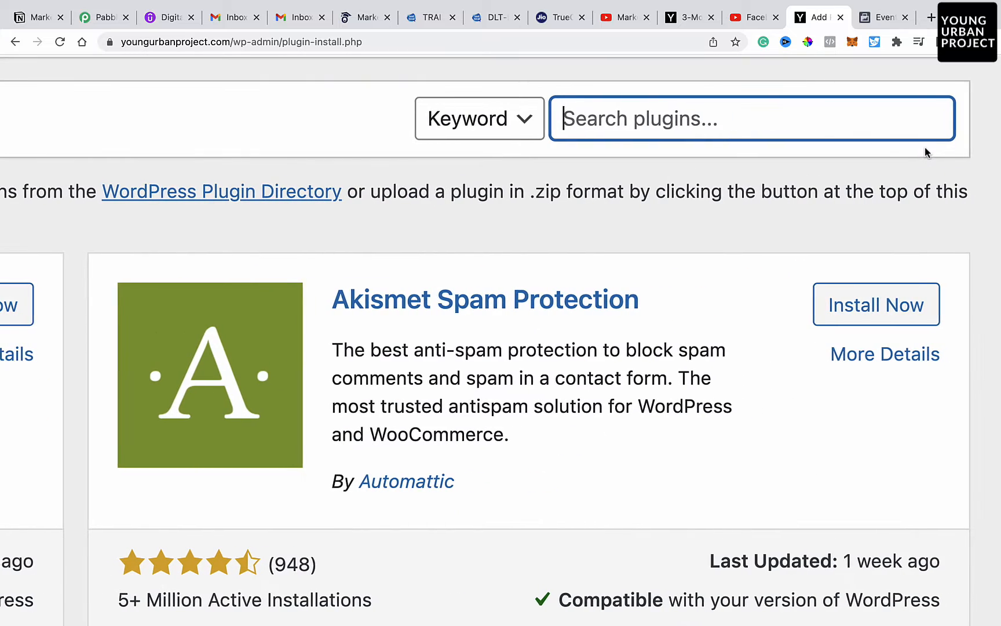
pyautogui.write('pixelmysite')
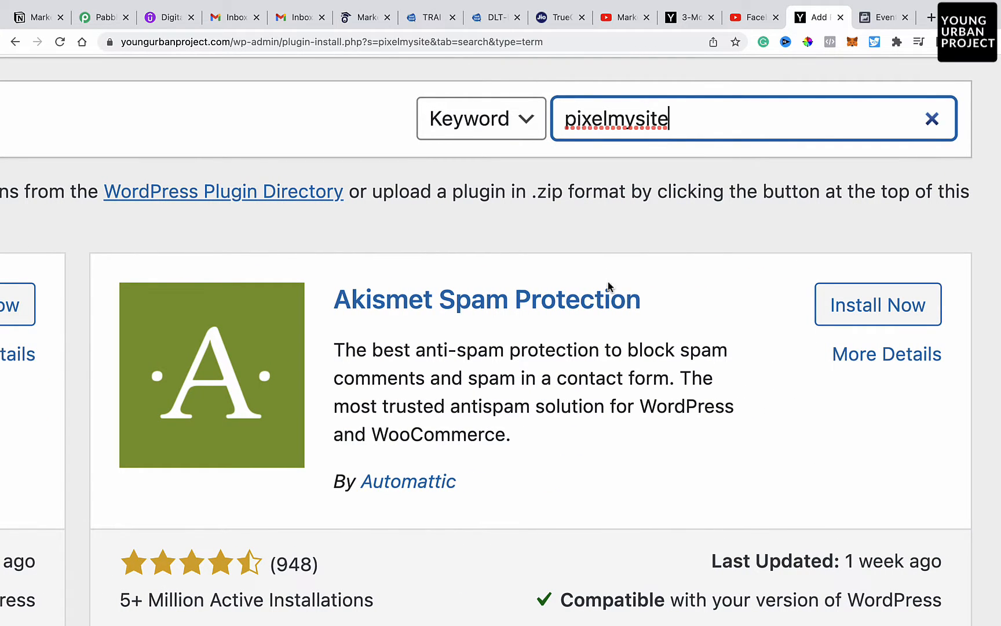
pyautogui.scroll(-5, 611, 301)
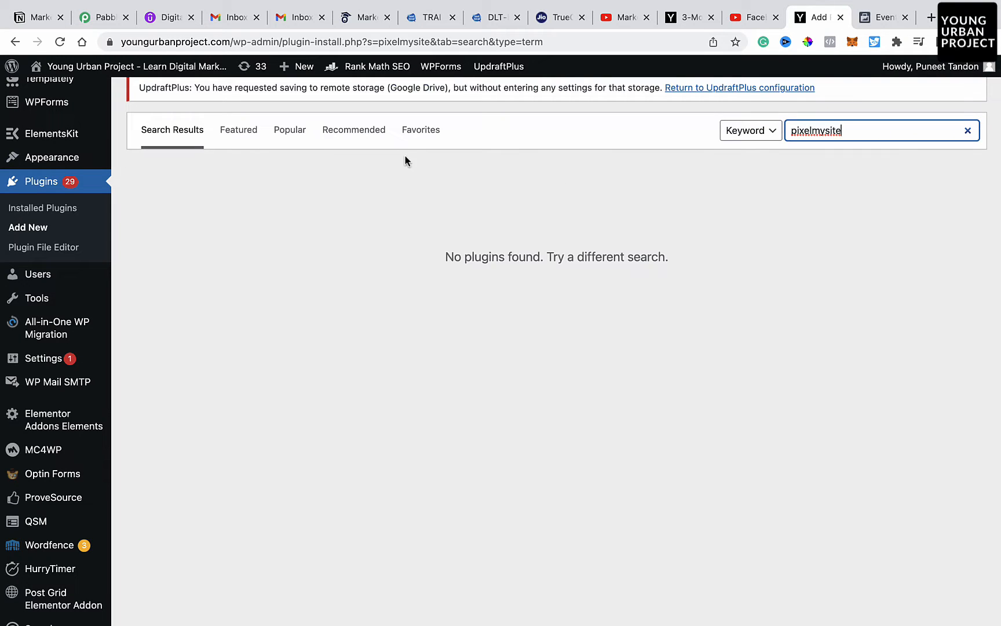
# Shorten the plugin search to "pixel" and examine the PixelYourSite plugin's description, rating and installation details.
pyautogui.press('BackSpace')
pyautogui.press('BackSpace')
pyautogui.press('BackSpace')
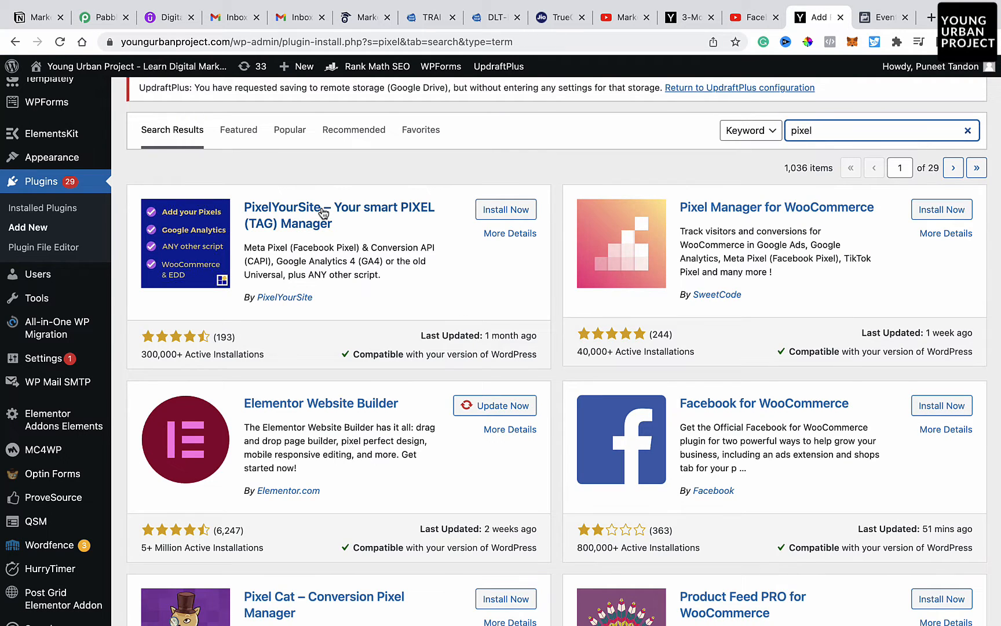
pyautogui.scroll(5, 270, 207)
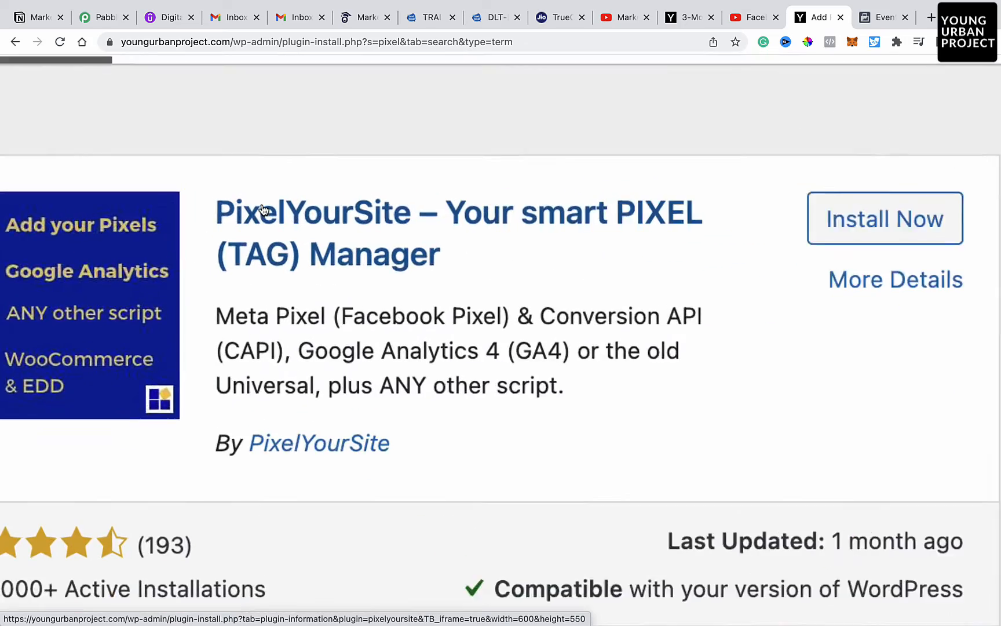
pyautogui.scroll(-2, 265, 209)
pyautogui.hscroll(-3, 263, 209)
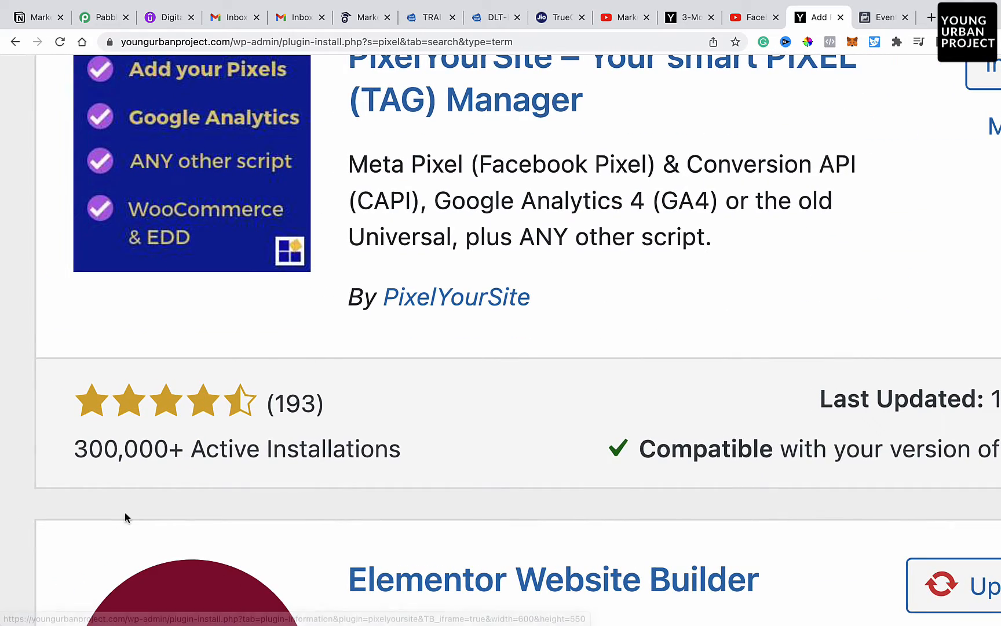
pyautogui.scroll(-3, 380, 418)
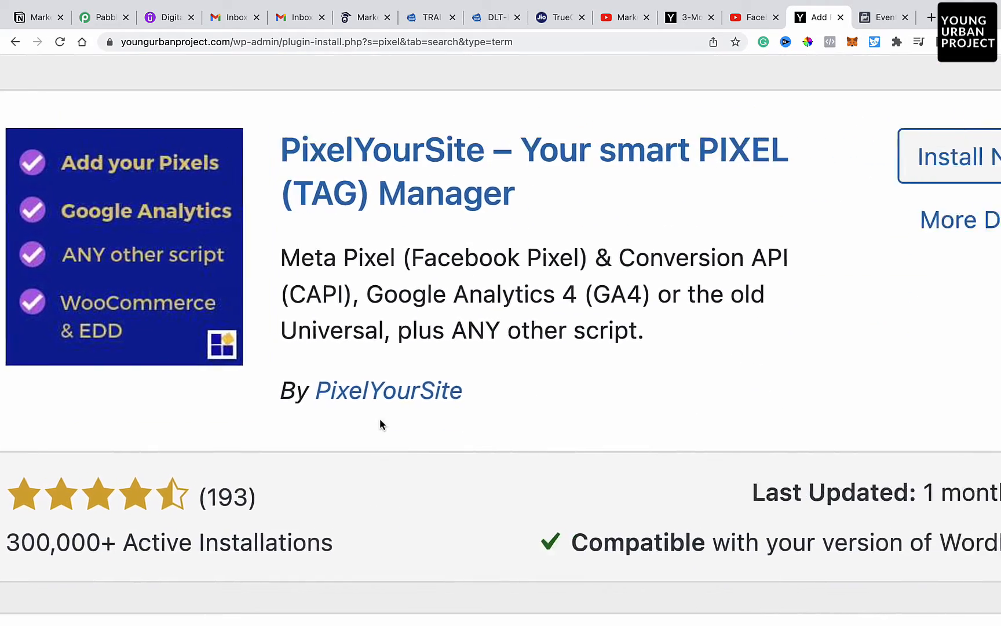
# Install the "PixelYourSite – Your smart PIXEL (TAG) Manager" plugin and activate it.
pyautogui.scroll(-3, 639, 156)
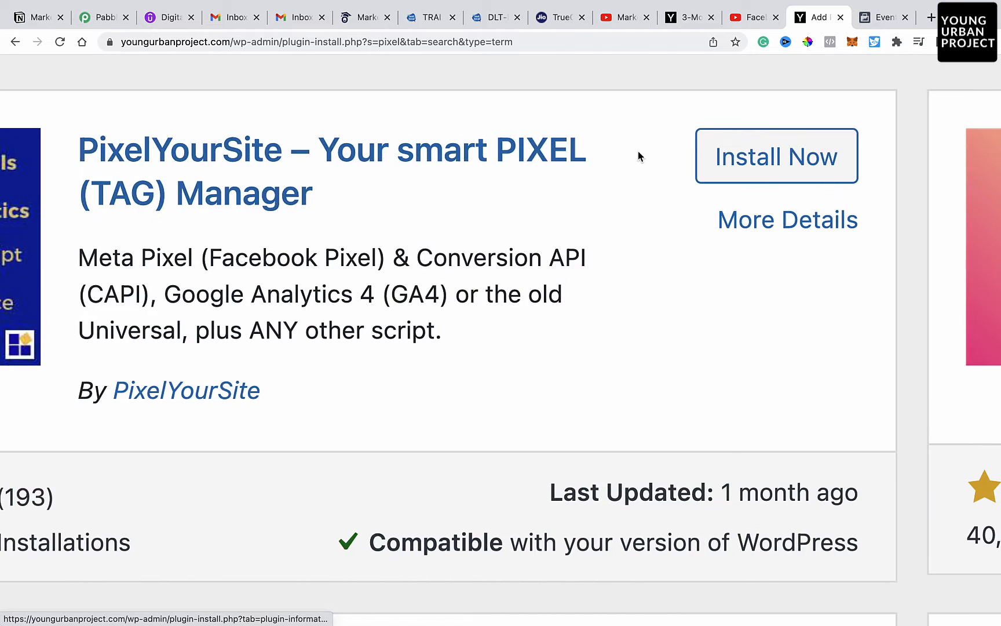
pyautogui.click(716, 164)
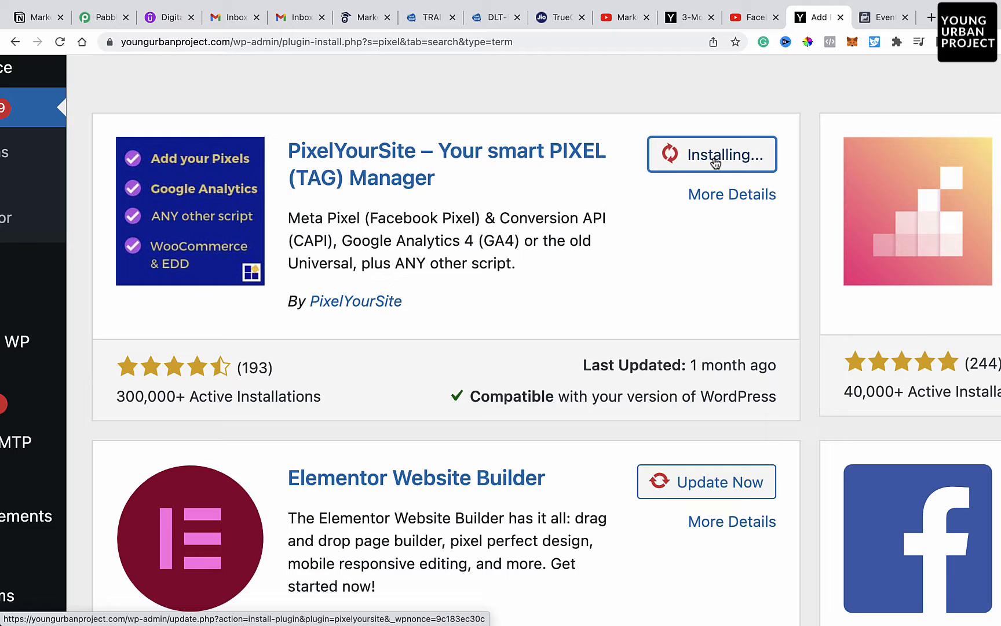
pyautogui.hscroll(8, 716, 164)
pyautogui.hscroll(-5, 716, 164)
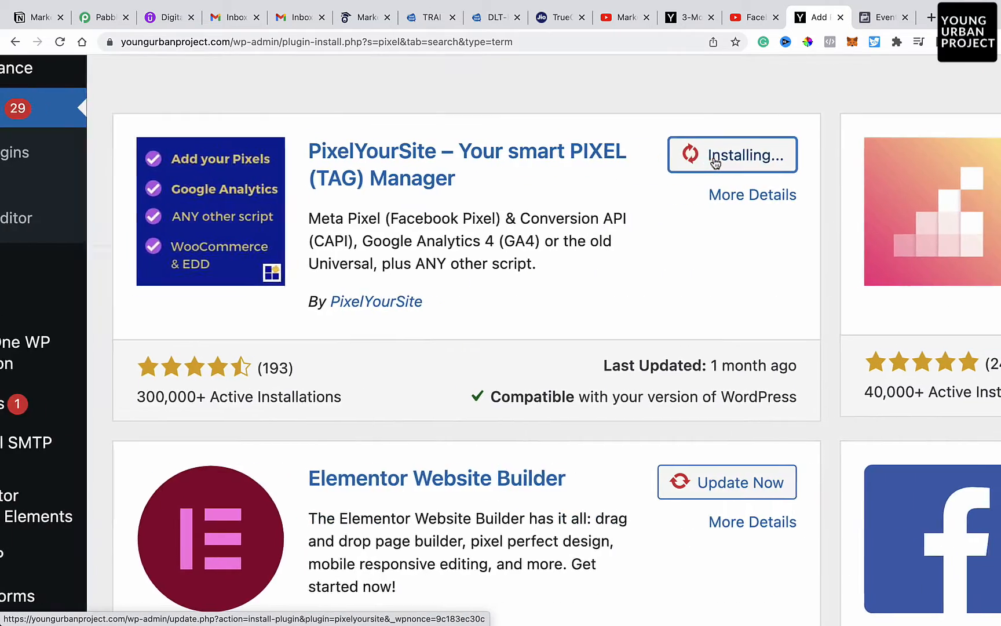
pyautogui.hscroll(4, 924, 139)
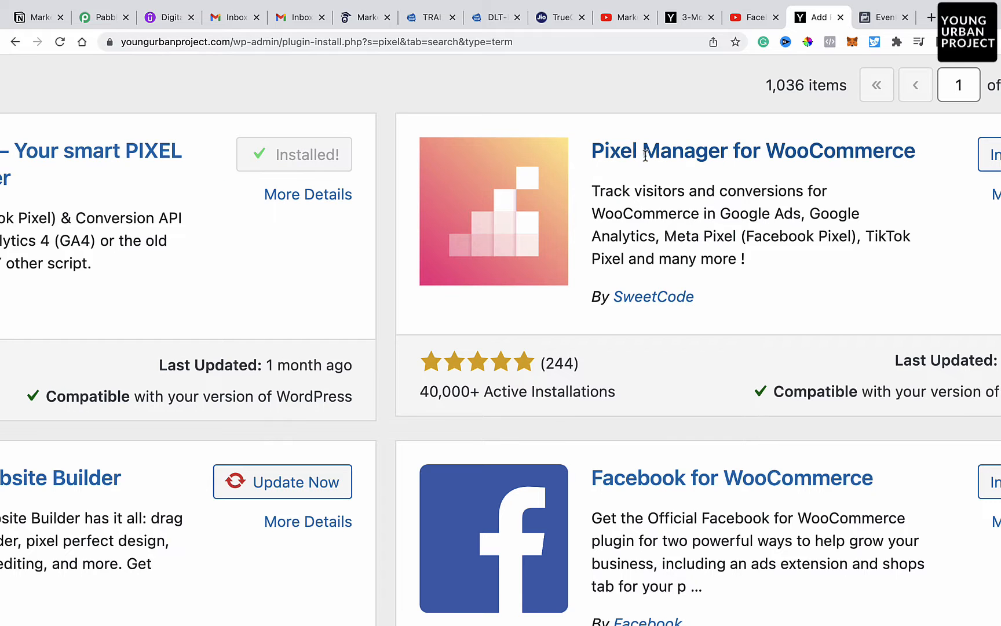
pyautogui.hscroll(-12, 322, 242)
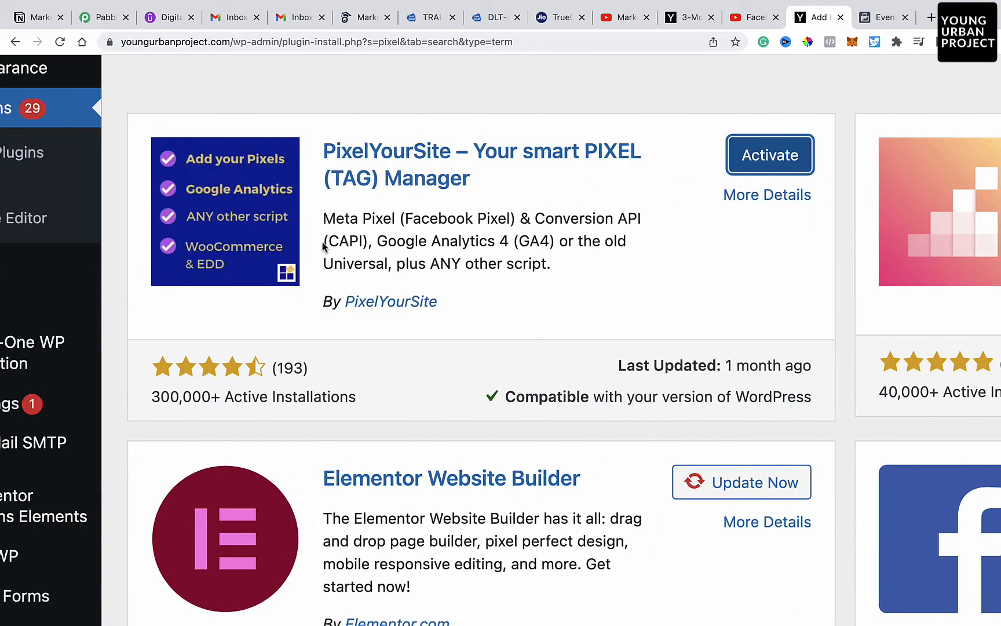
pyautogui.hscroll(2, 798, 185)
pyautogui.click(733, 157)
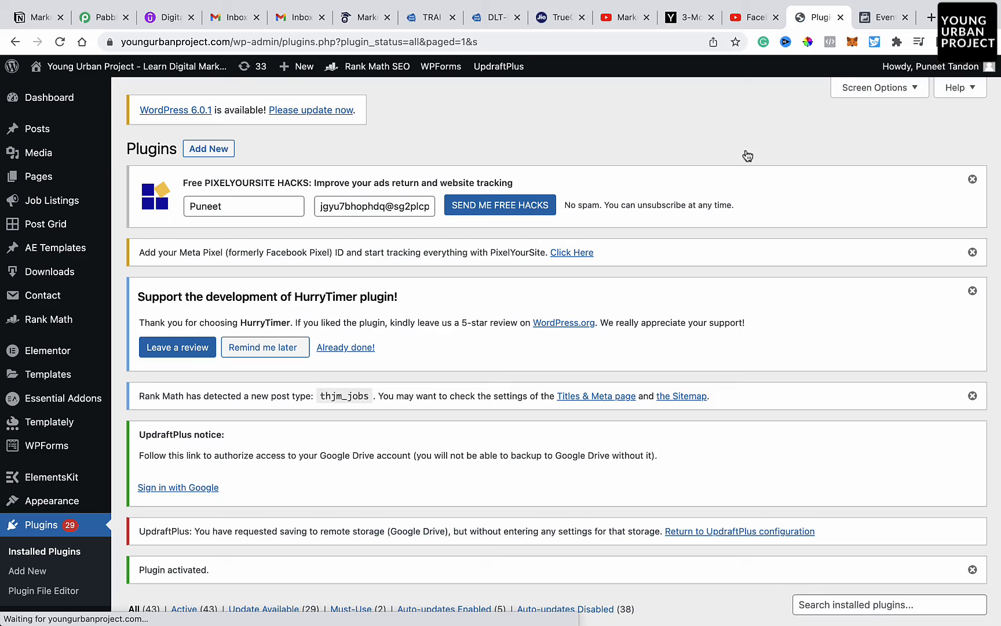
# Open the PixelYourSite plugin's dashboard in the WordPress admin.
pyautogui.scroll(-10, 386, 447)
pyautogui.scroll(-20, 386, 447)
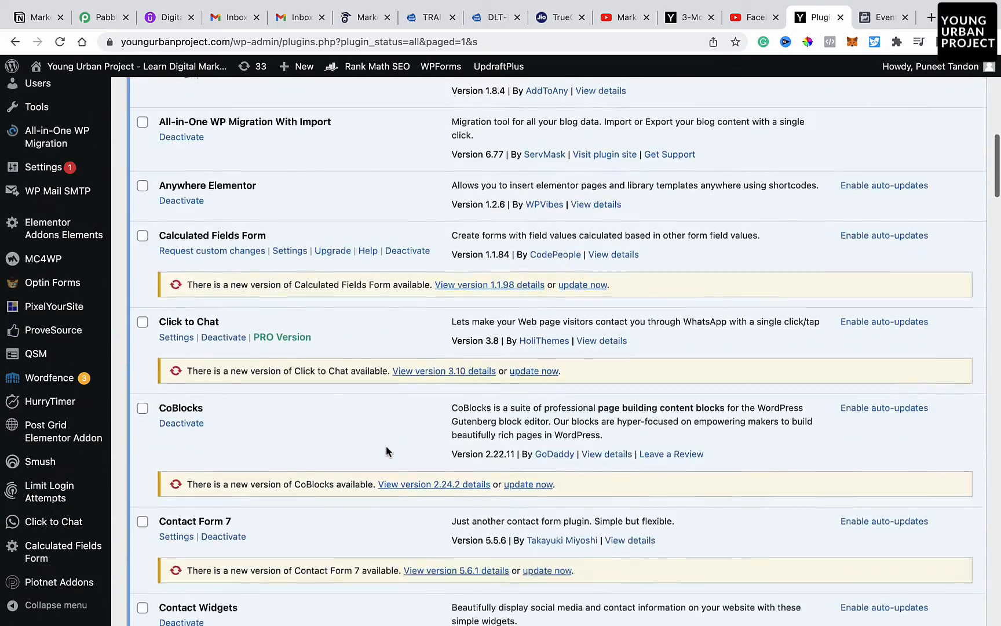
pyautogui.scroll(-2, 387, 446)
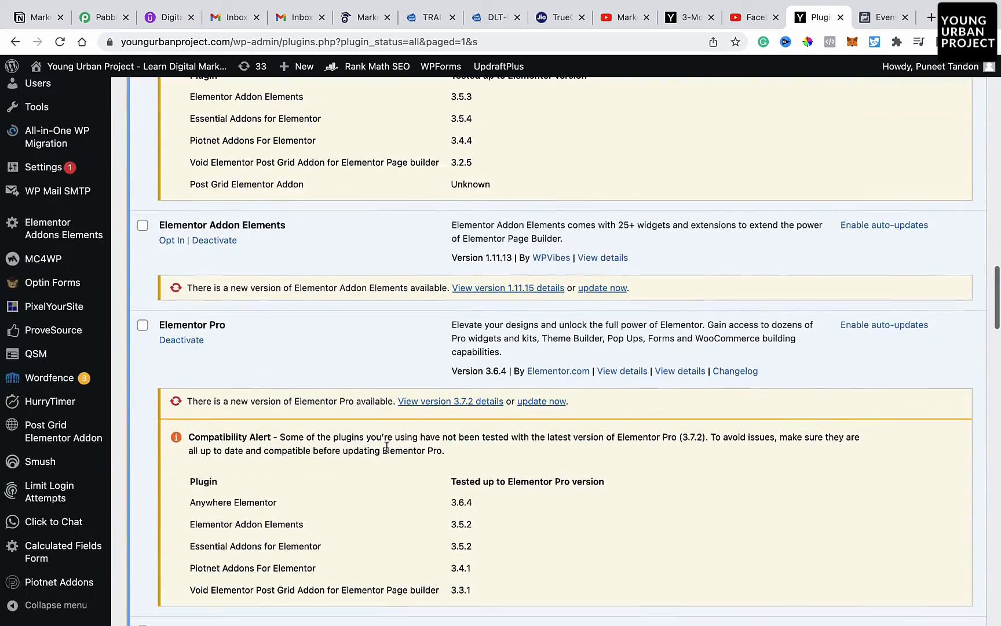
pyautogui.moveTo(39, 368)
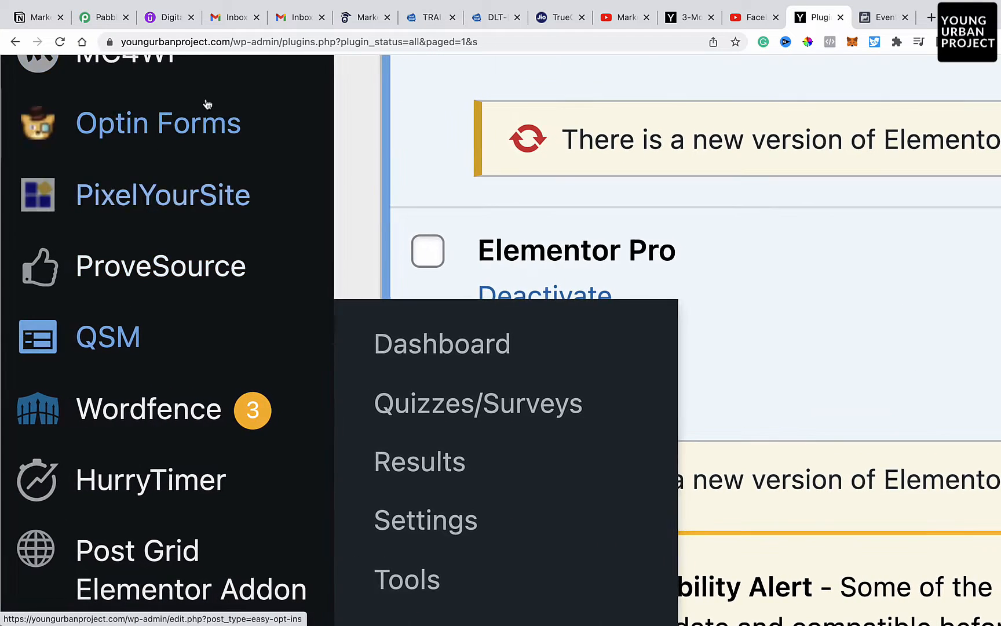
pyautogui.moveTo(37, 304)
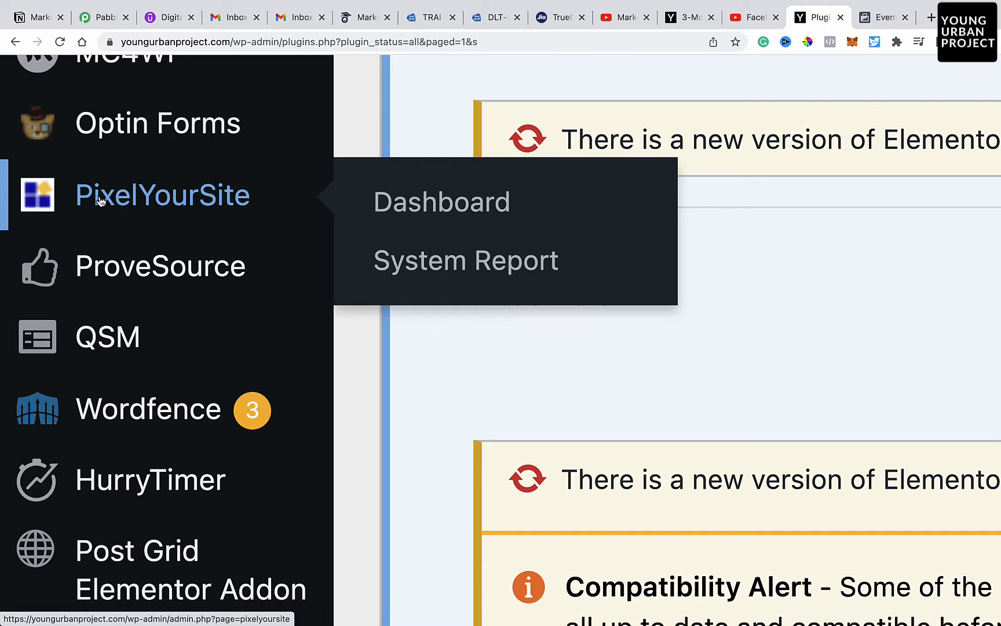
pyautogui.click(161, 199)
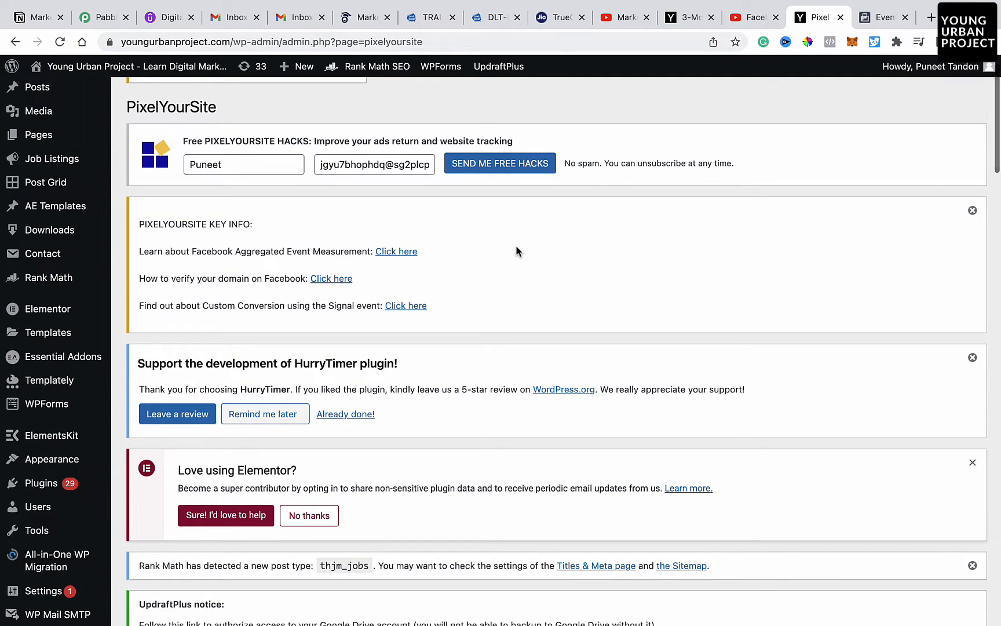
# Examine which platforms' tags can be added under Pixel IDs, from Meta Pixel and Google Analytics through to TikTok.
pyautogui.scroll(-10, 516, 250)
pyautogui.scroll(-5, 517, 251)
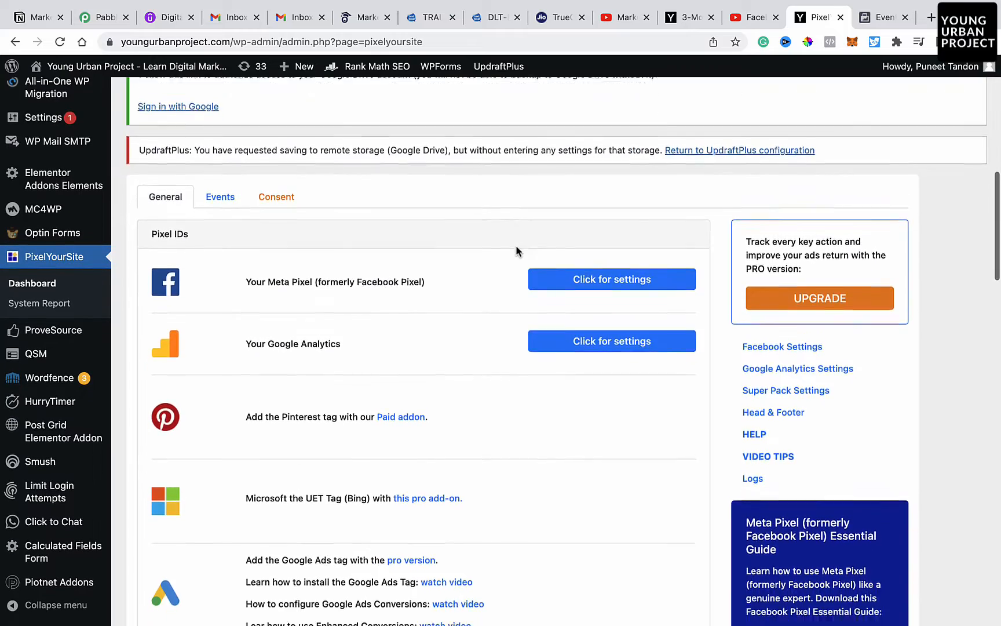
pyautogui.scroll(4, 516, 251)
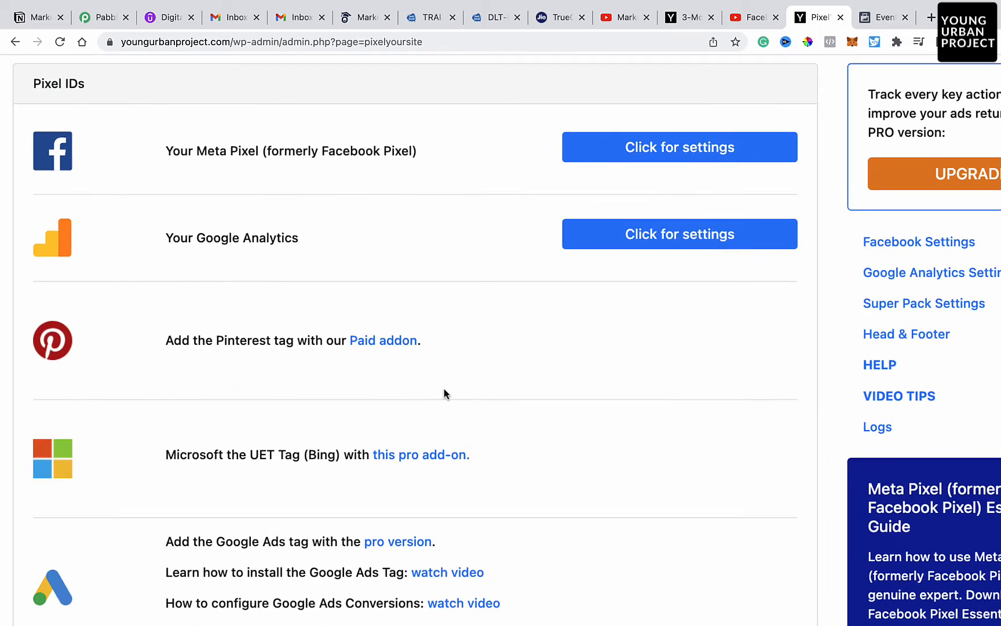
pyautogui.scroll(-1, 443, 393)
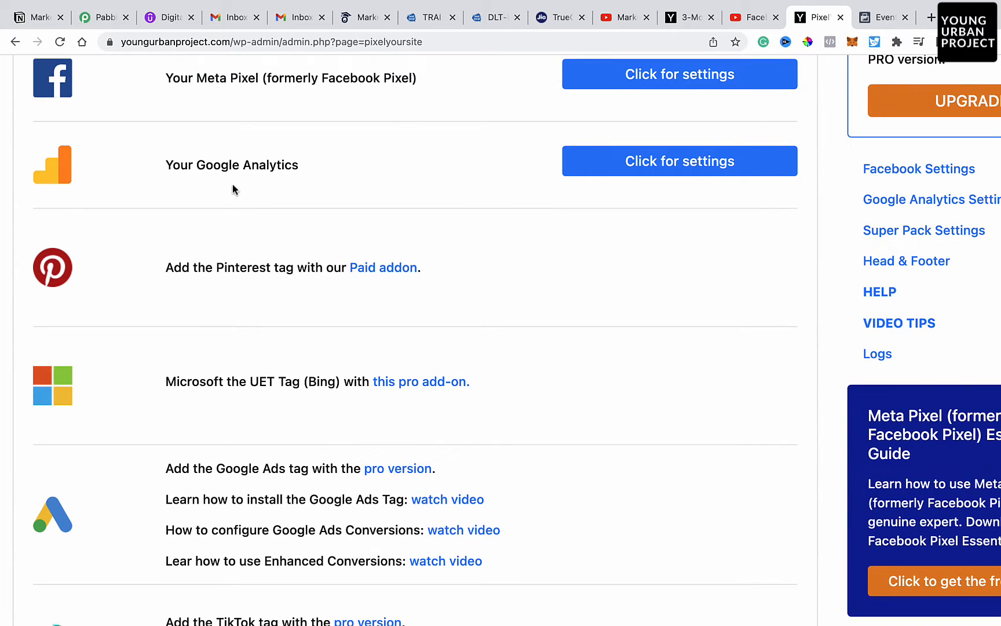
pyautogui.scroll(-2, 208, 235)
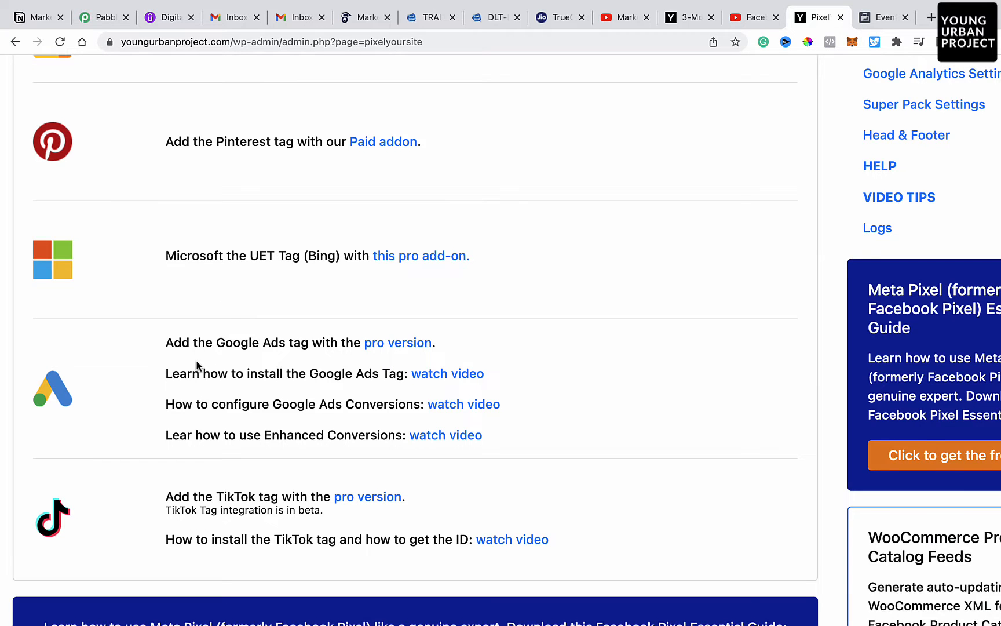
pyautogui.scroll(-1, 197, 365)
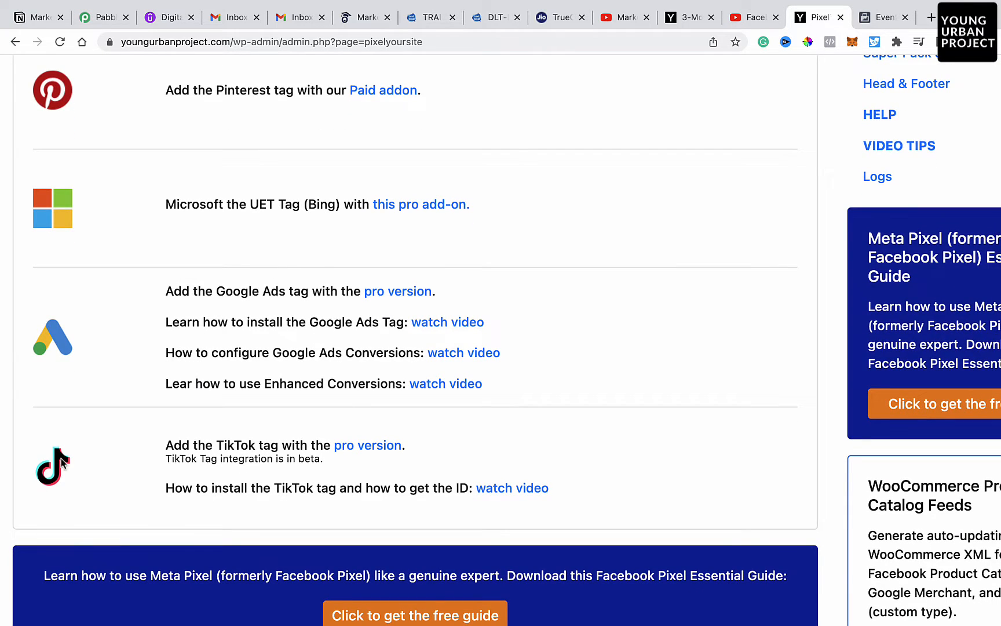
pyautogui.scroll(6, 462, 301)
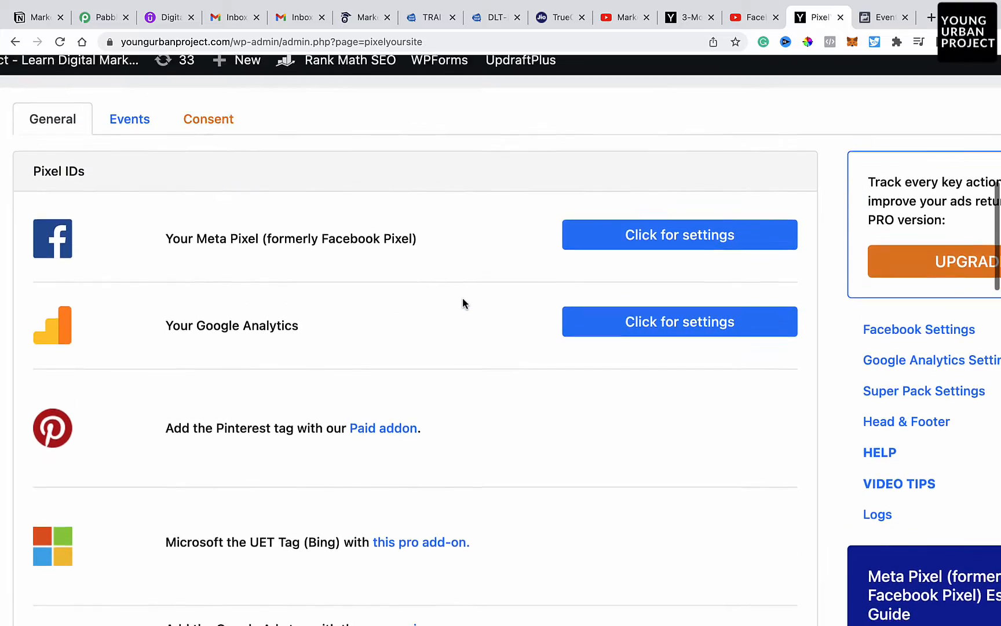
pyautogui.scroll(-3, 367, 227)
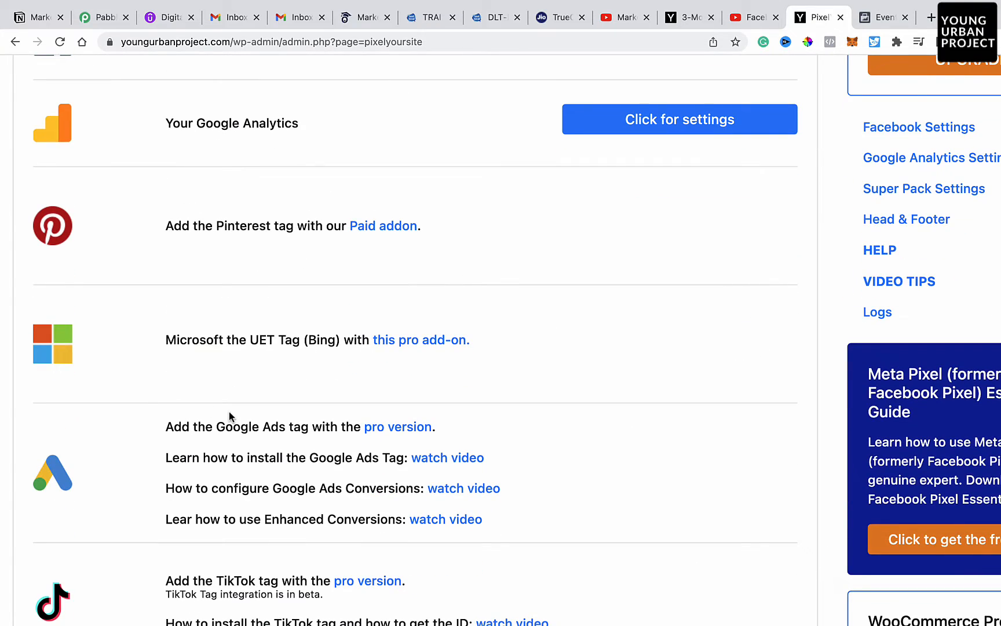
pyautogui.scroll(-4, 230, 411)
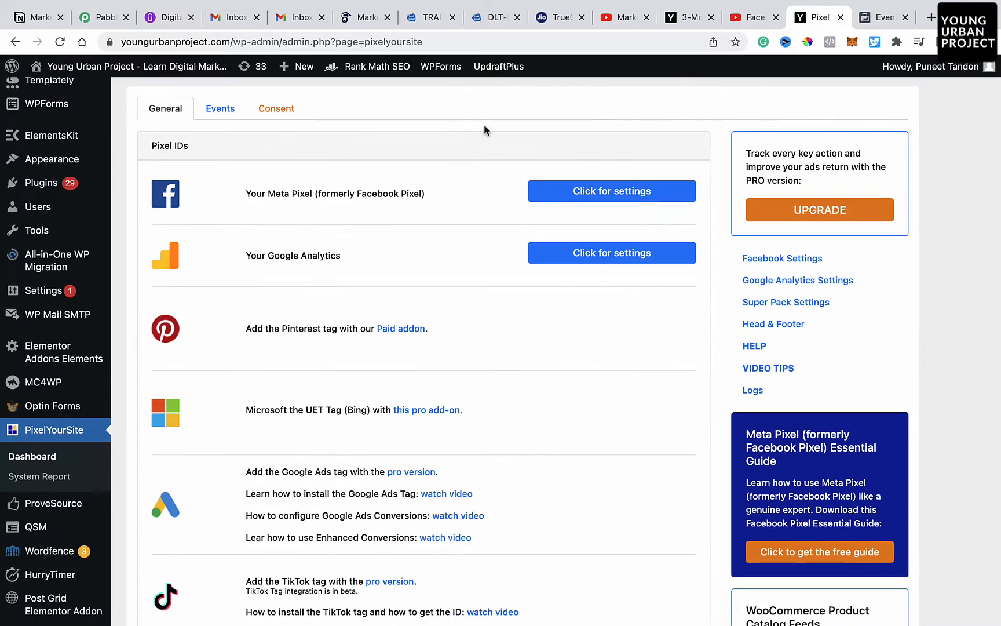
pyautogui.scroll(4, 702, 127)
pyautogui.hscroll(-3, 701, 127)
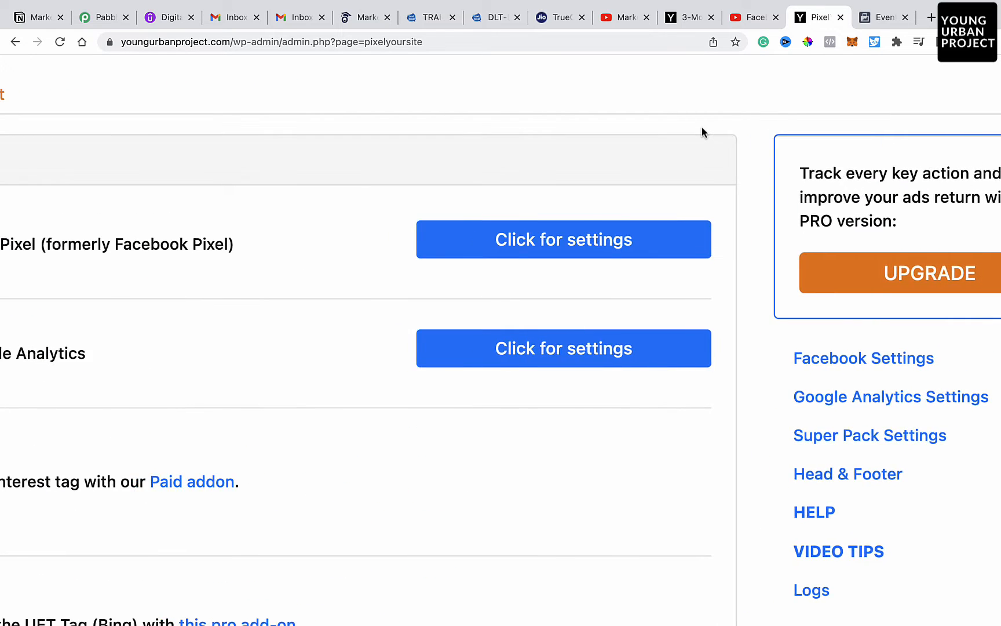
pyautogui.hscroll(-3, 702, 127)
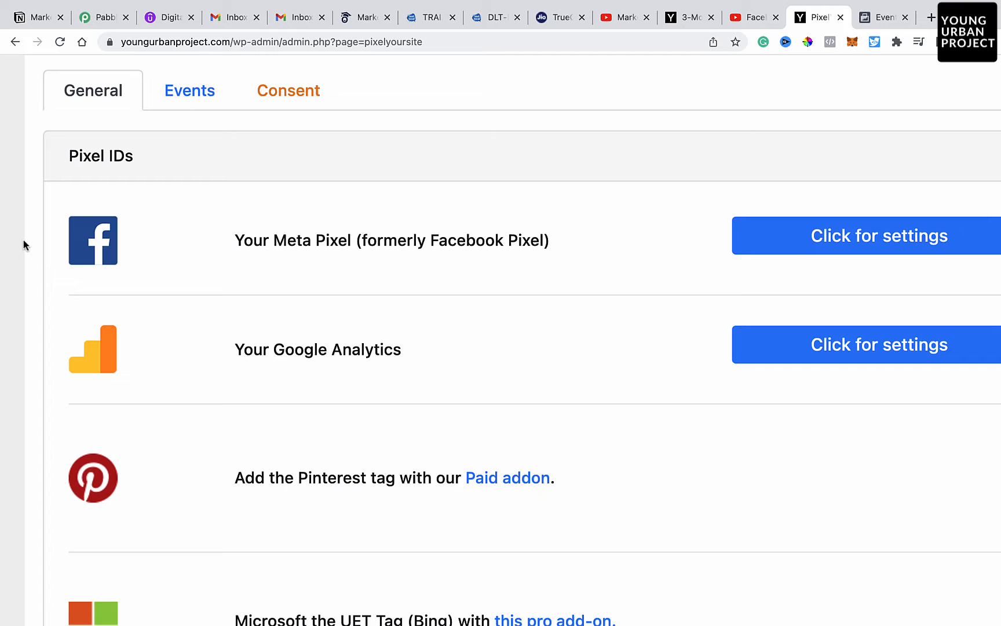
# Expand the settings for "Your Meta Pixel (formerly Facebook Pixel)".
pyautogui.tripleClick(260, 246)
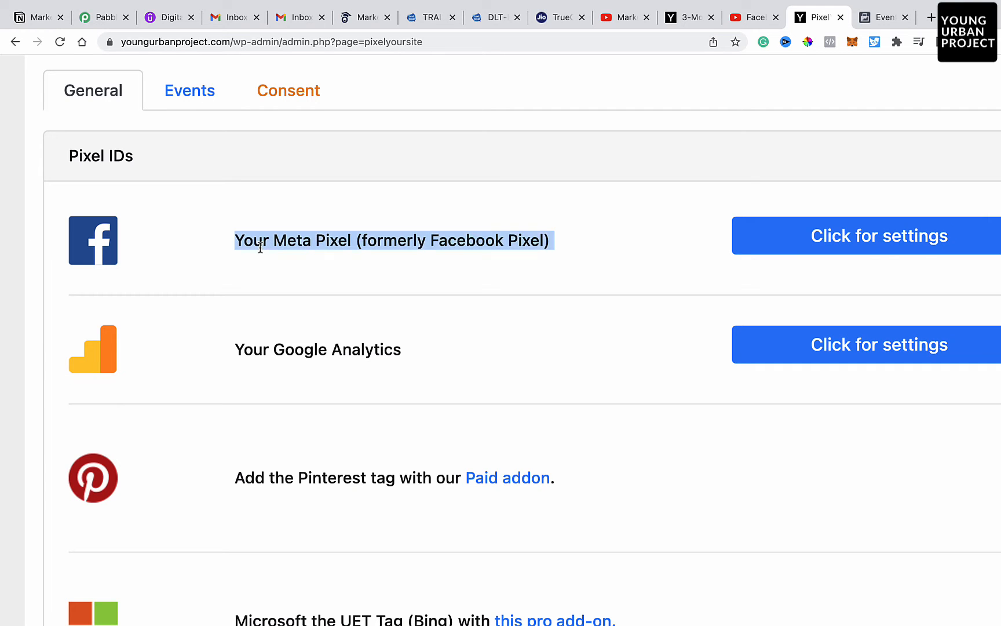
pyautogui.click(846, 246)
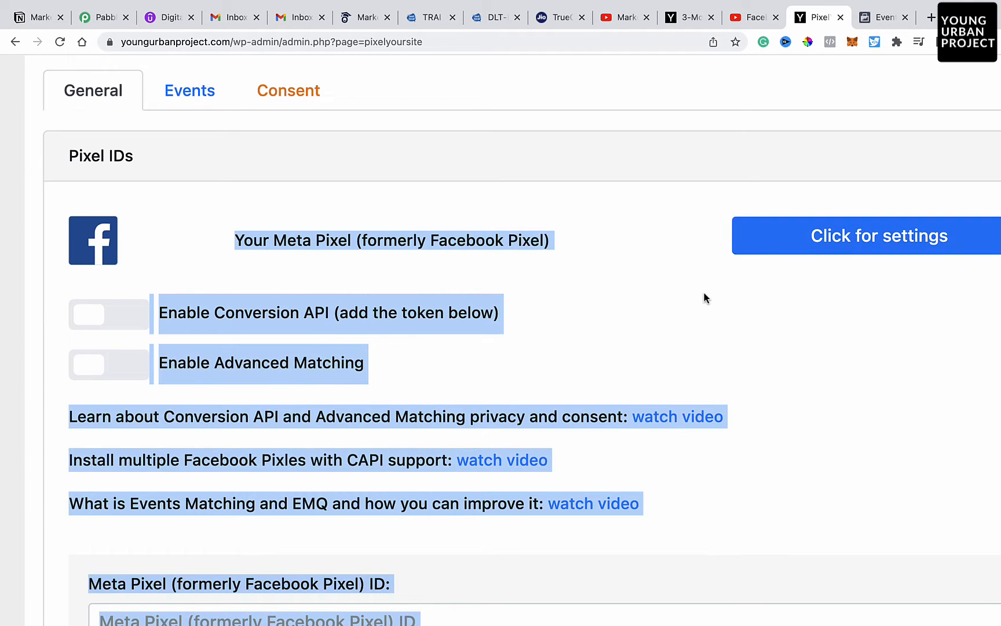
pyautogui.click(704, 292)
# Enable both Conversion API and Advanced Matching for the Meta Pixel.
pyautogui.scroll(-3, 704, 292)
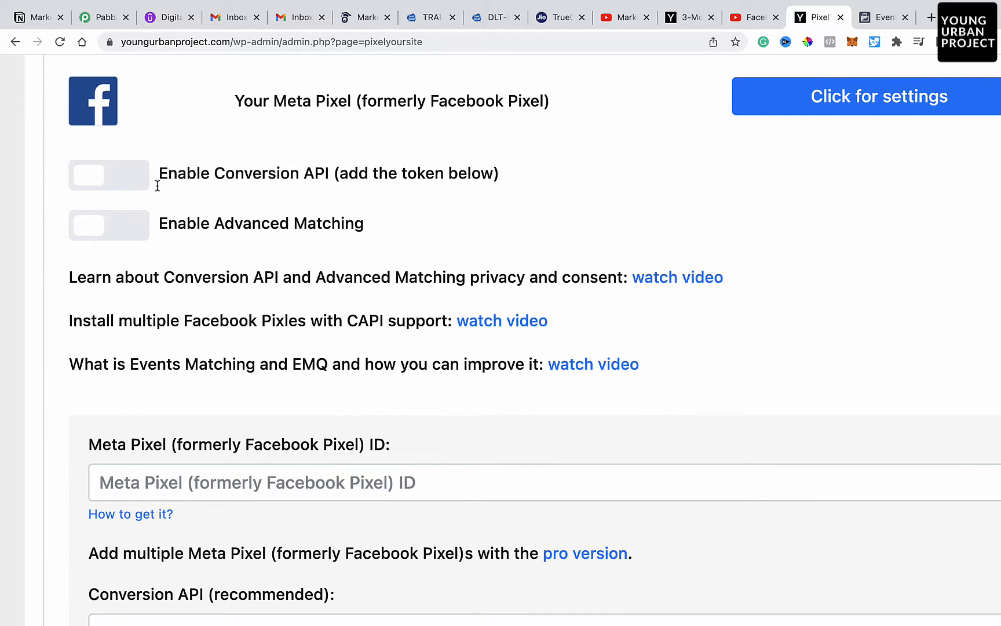
pyautogui.moveTo(161, 169); pyautogui.dragTo(502, 179)
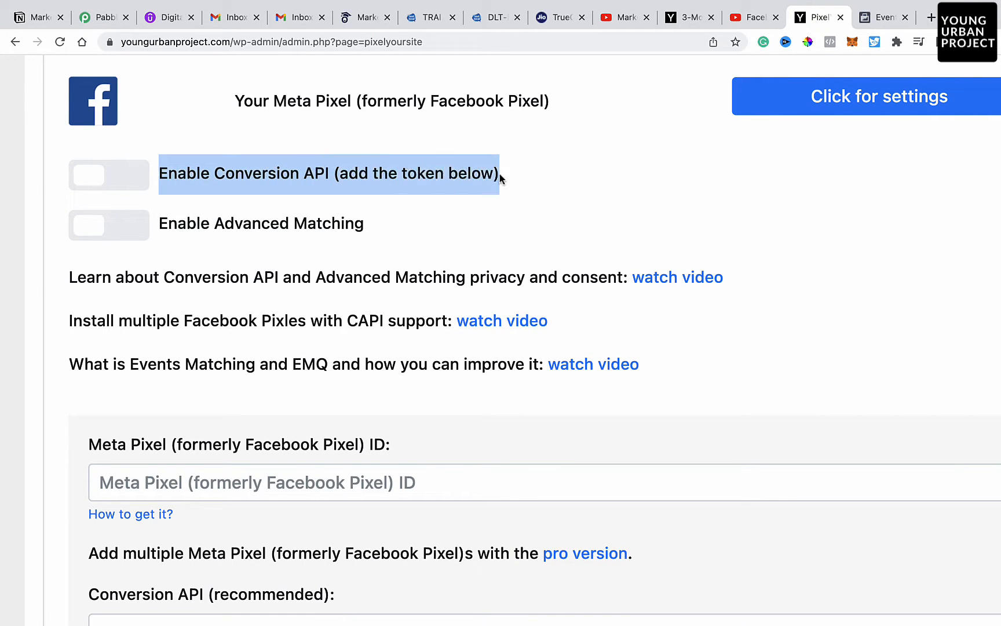
pyautogui.click(232, 166)
pyautogui.click(111, 177)
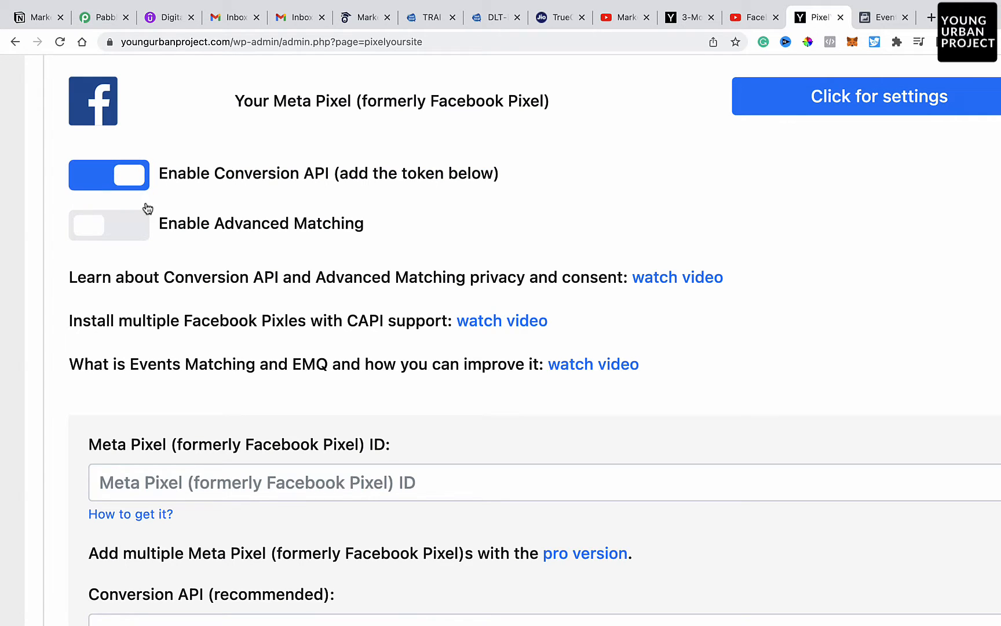
pyautogui.click(116, 226)
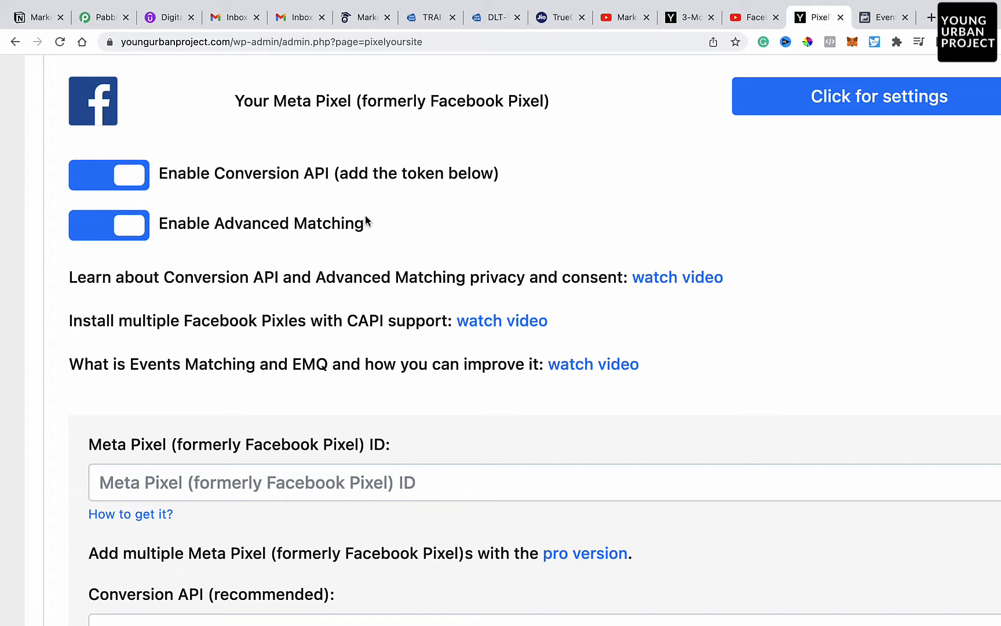
# Examine the Meta Pixel ID, Conversion API token, test event code and domain verification fields in the Meta Pixel settings.
pyautogui.scroll(-4, 266, 281)
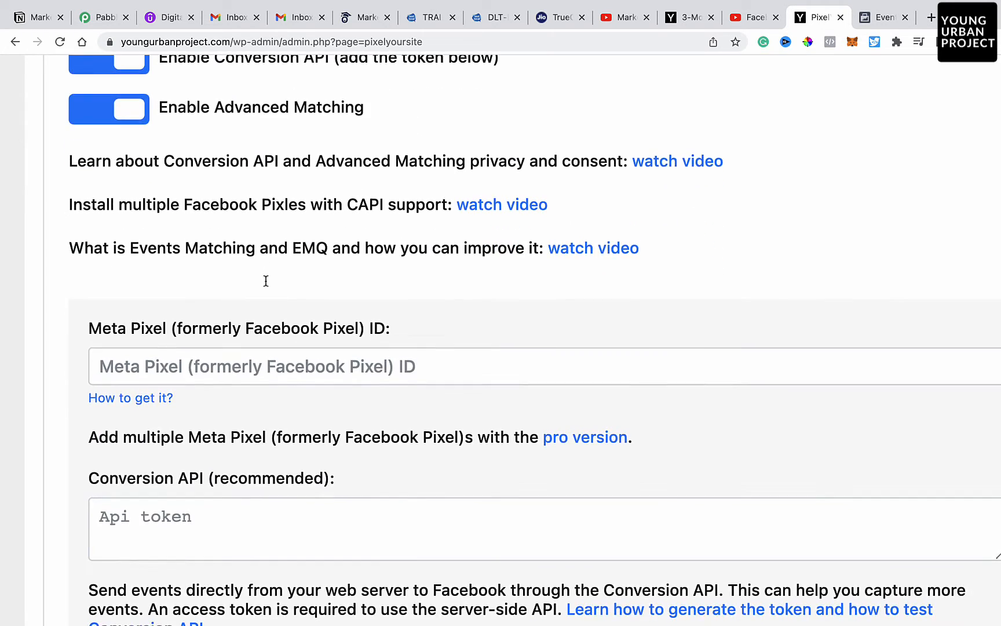
pyautogui.scroll(-5, 266, 281)
pyautogui.scroll(-5, 266, 281)
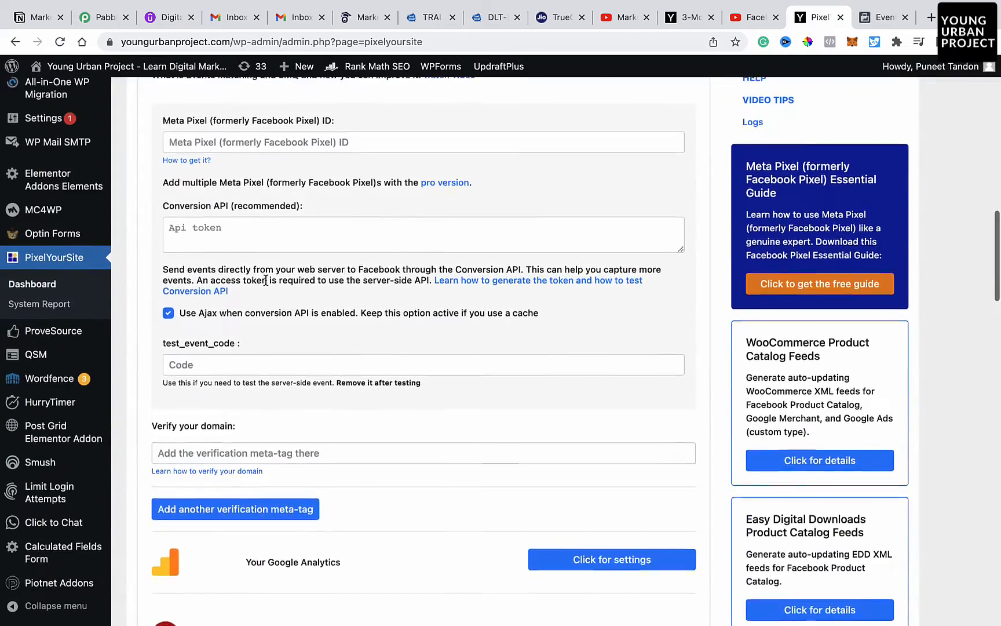
pyautogui.scroll(4, 266, 281)
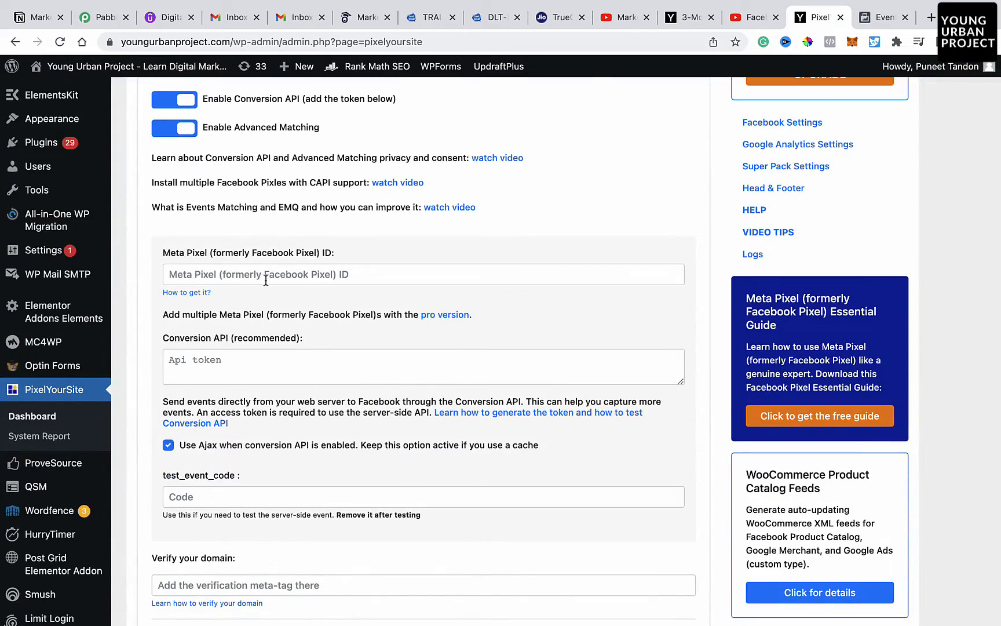
pyautogui.keyDown('ctrl'); pyautogui.scroll(5, 266, 281); pyautogui.keyUp('ctrl')
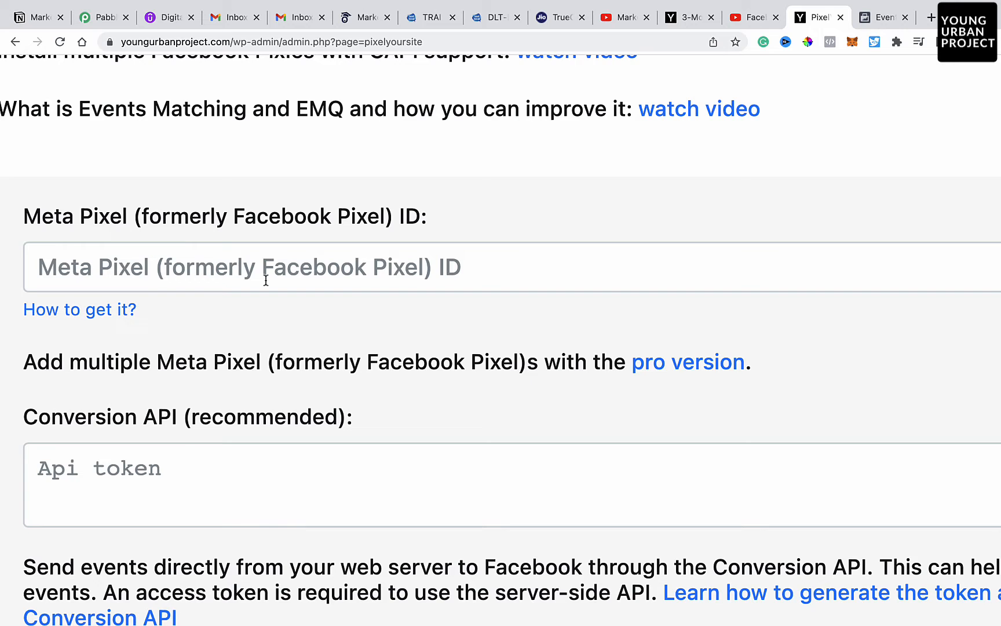
pyautogui.hscroll(-2, 266, 281)
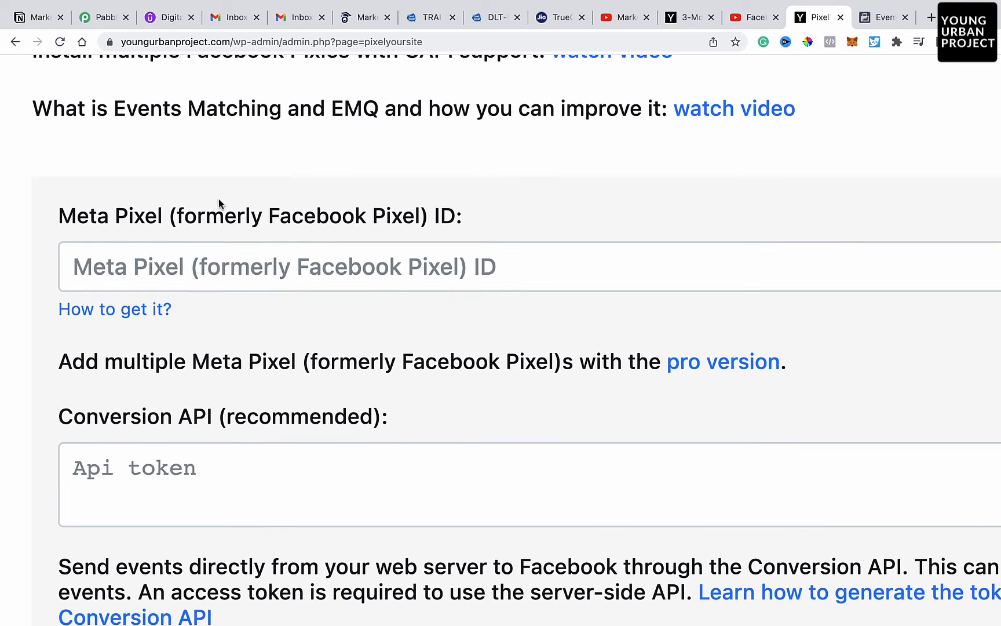
# Copy the Default Pixel's ID from Events Manager into the Meta Pixel ID field of the PixelYourSite settings.
pyautogui.tripleClick(115, 215)
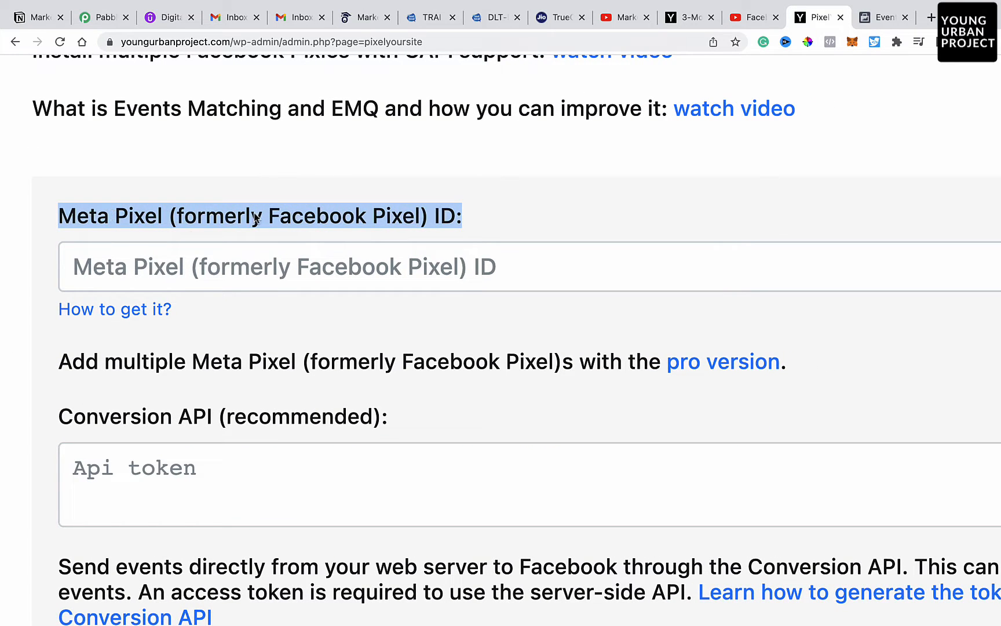
pyautogui.click(127, 265)
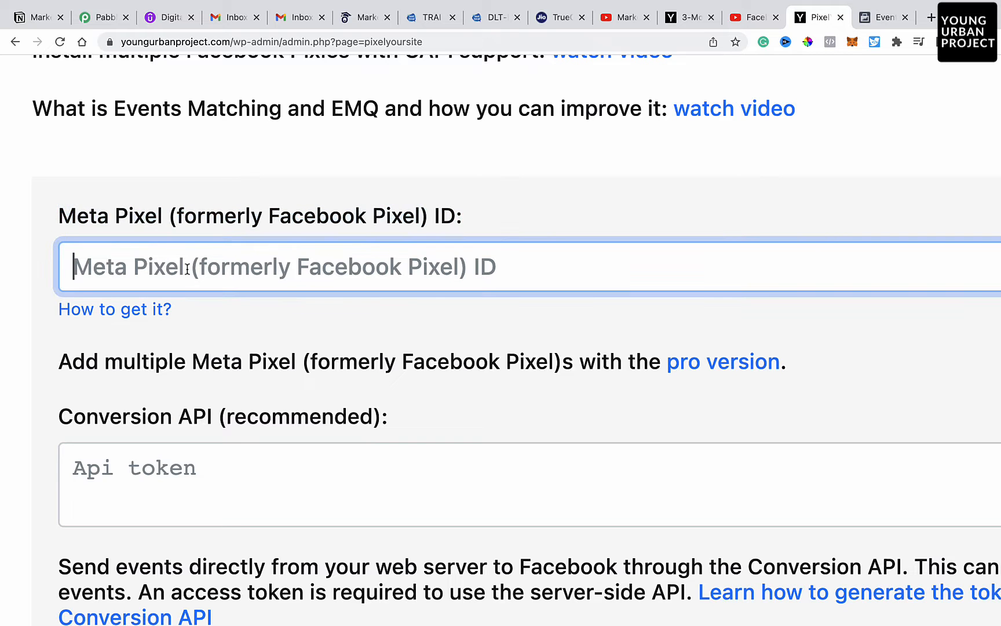
pyautogui.click(878, 21)
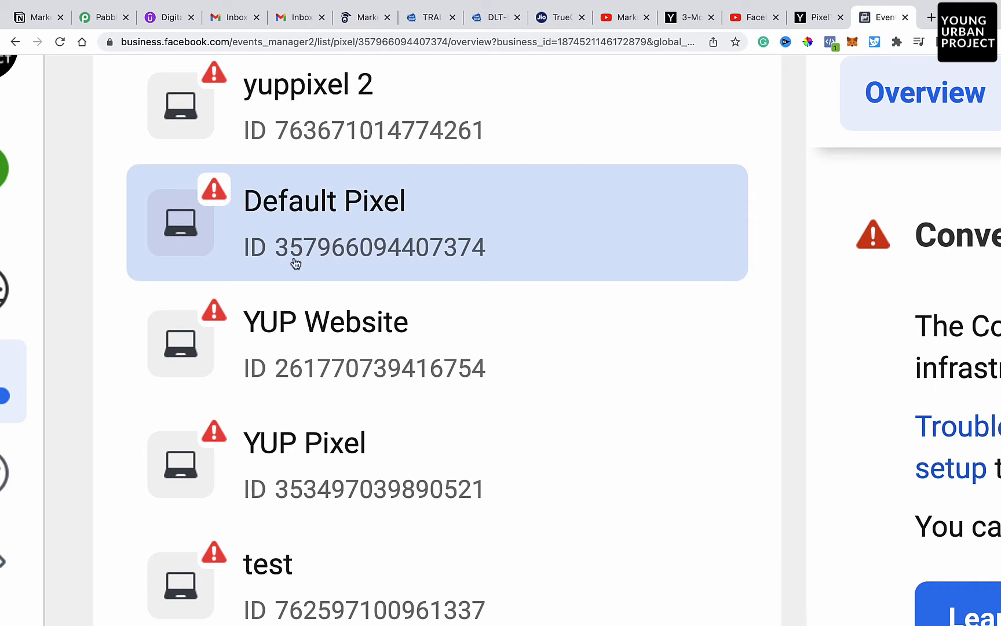
pyautogui.moveTo(491, 246); pyautogui.dragTo(279, 245)
pyautogui.press('super+c')
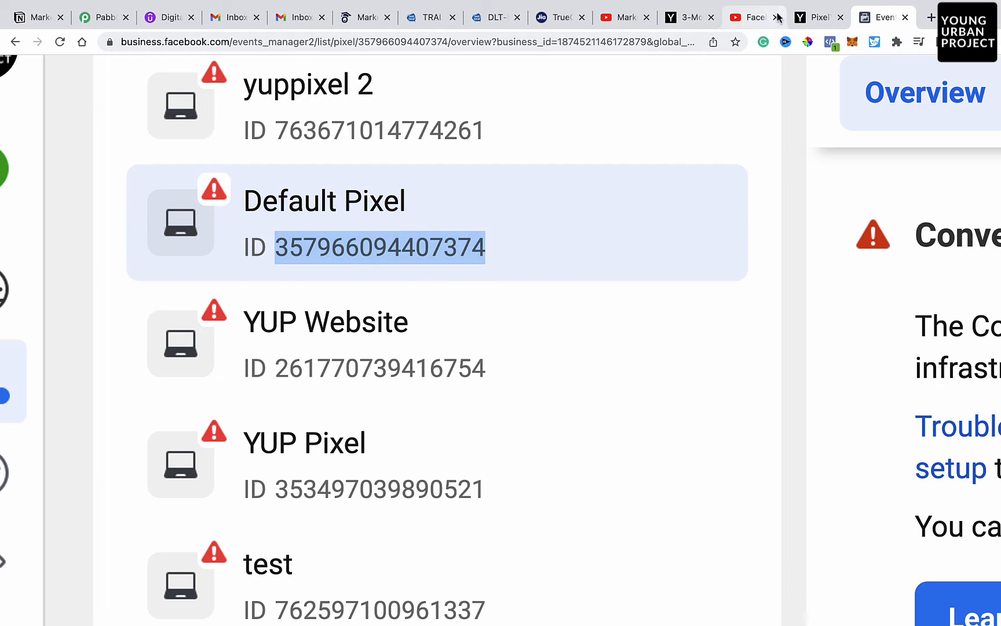
pyautogui.click(817, 18)
pyautogui.press('super+v')
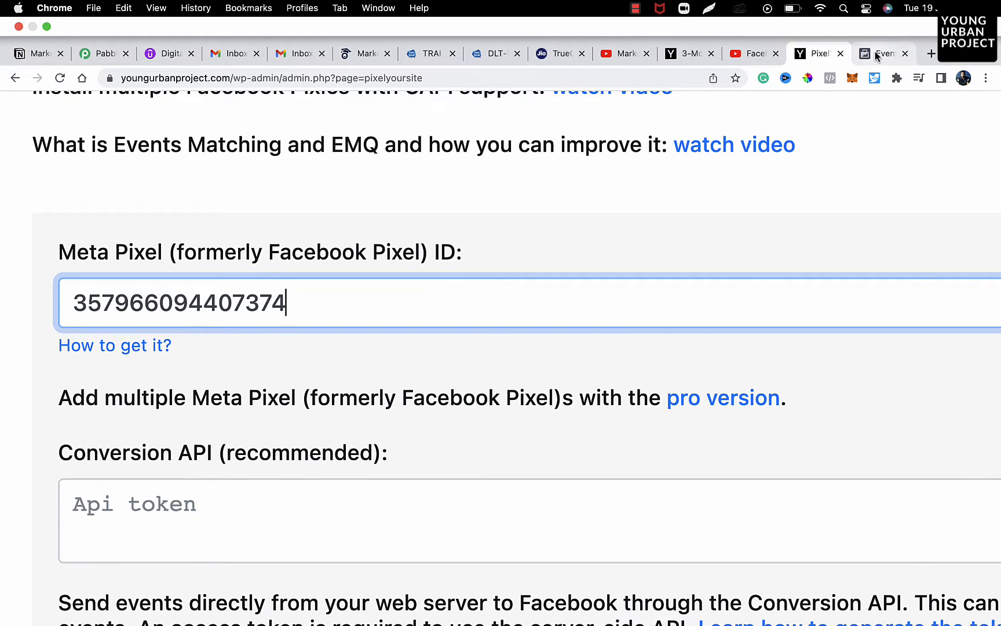
# Place the cursor in the empty Conversion API token field of the PixelYourSite Meta Pixel settings.
pyautogui.click(877, 20)
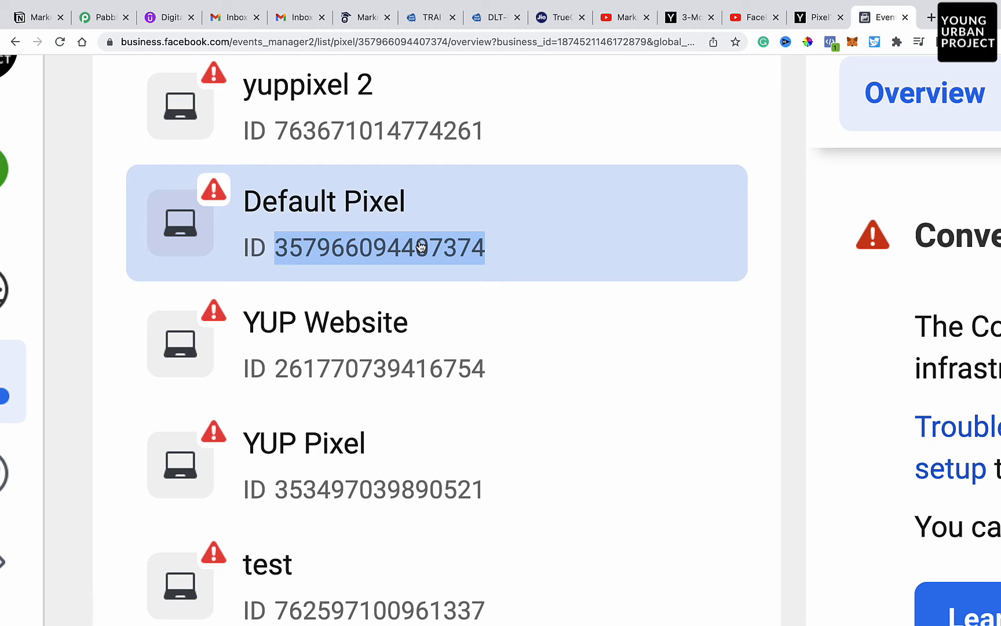
pyautogui.scroll(-5, 422, 248)
pyautogui.scroll(-5, 421, 247)
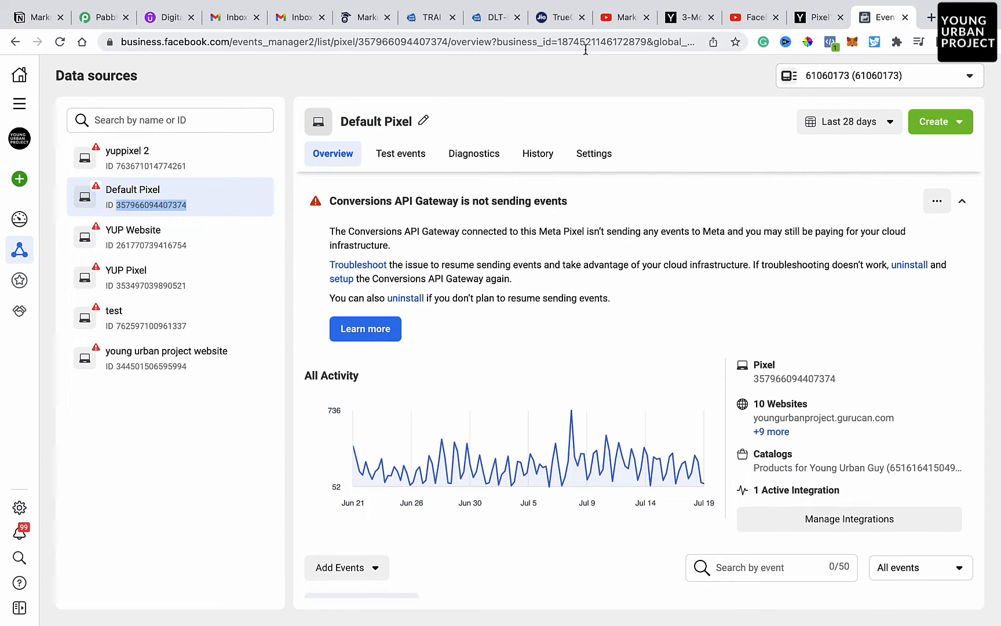
pyautogui.click(814, 17)
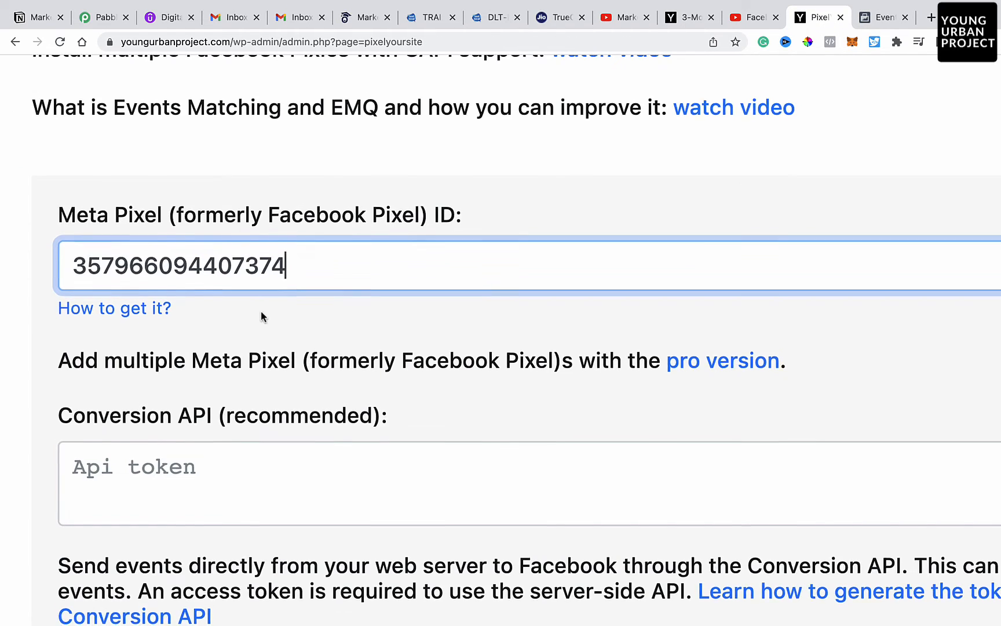
pyautogui.scroll(-5, 261, 315)
pyautogui.scroll(3, 261, 317)
pyautogui.scroll(-3, 261, 316)
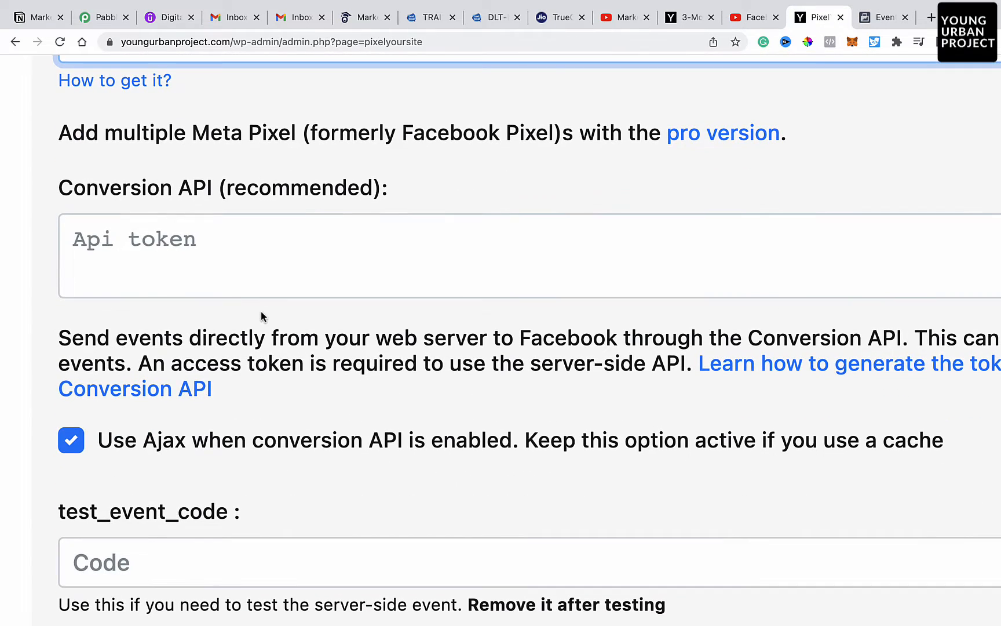
pyautogui.click(170, 268)
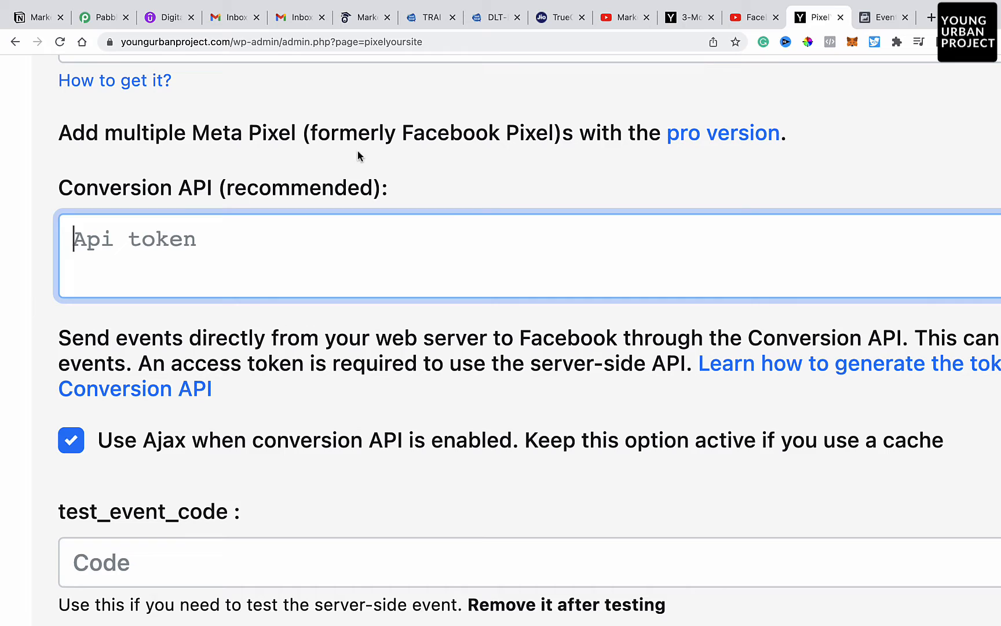
# Switch to Events Manager and open the settings of the Default Pixel.
pyautogui.click(882, 18)
pyautogui.scroll(-2, 533, 340)
pyautogui.scroll(-5, 532, 341)
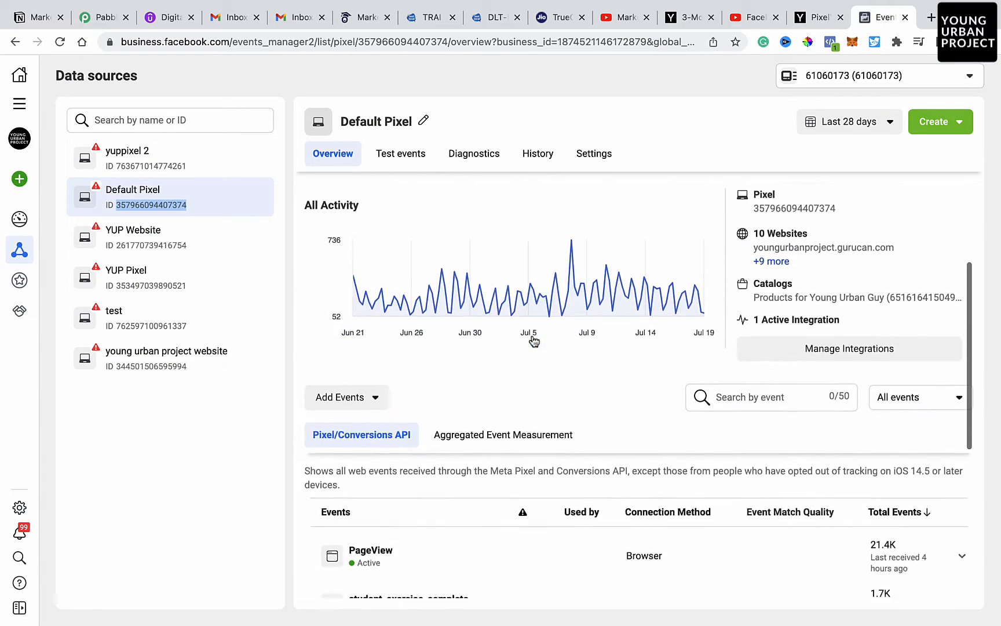
pyautogui.scroll(7, 532, 340)
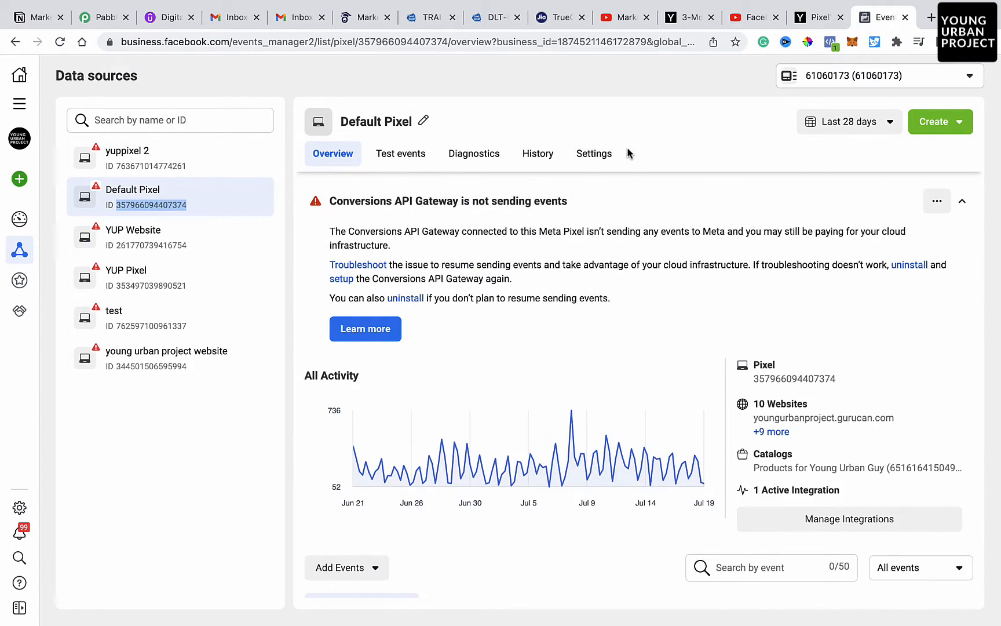
pyautogui.scroll(5, 630, 153)
pyautogui.scroll(-2, 630, 153)
pyautogui.scroll(-2, 627, 154)
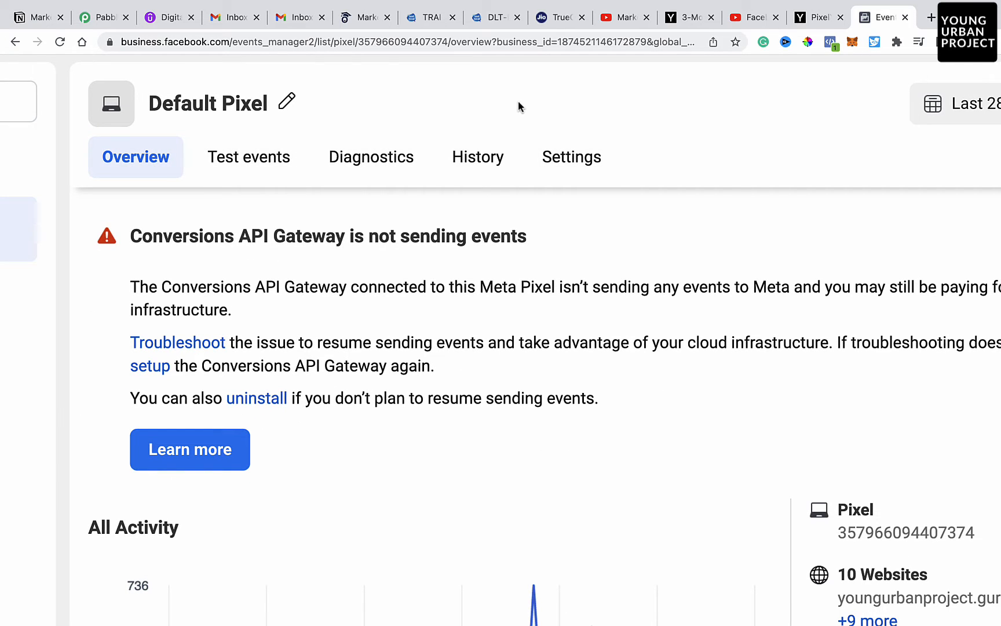
pyautogui.hscroll(-8, 522, 105)
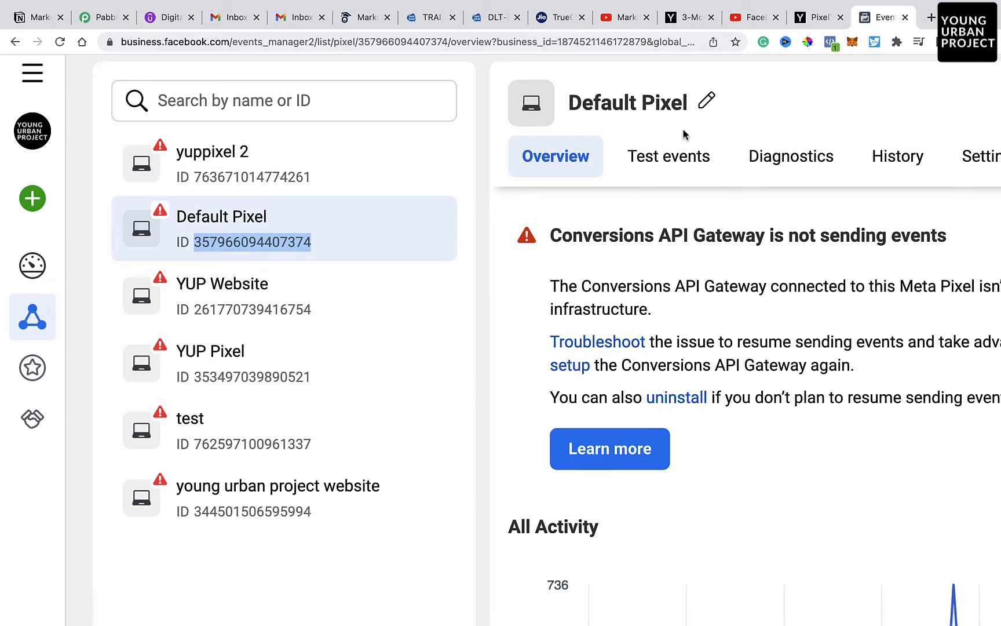
pyautogui.hscroll(7, 683, 128)
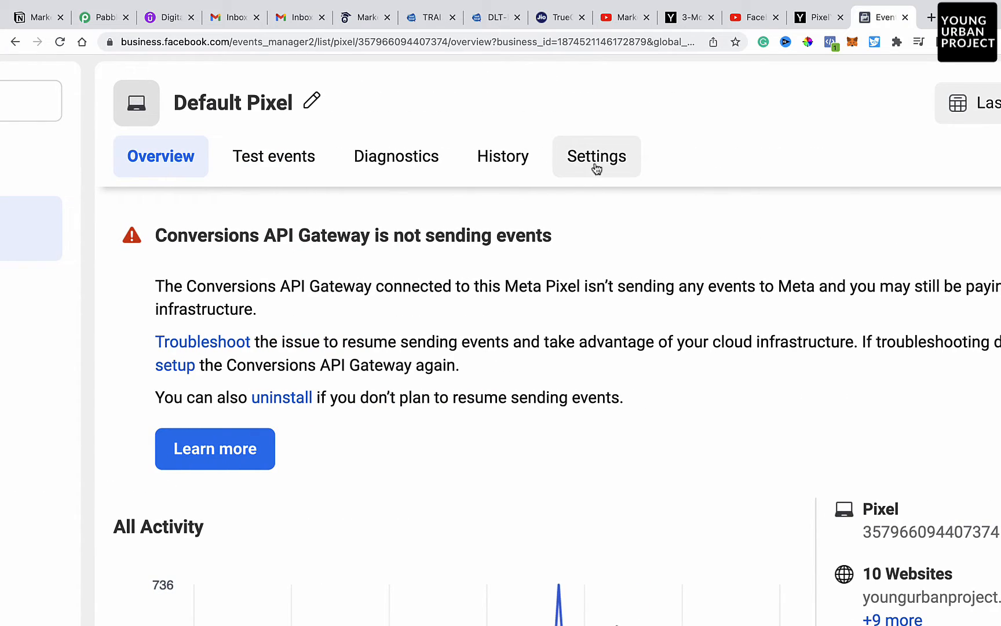
pyautogui.click(598, 161)
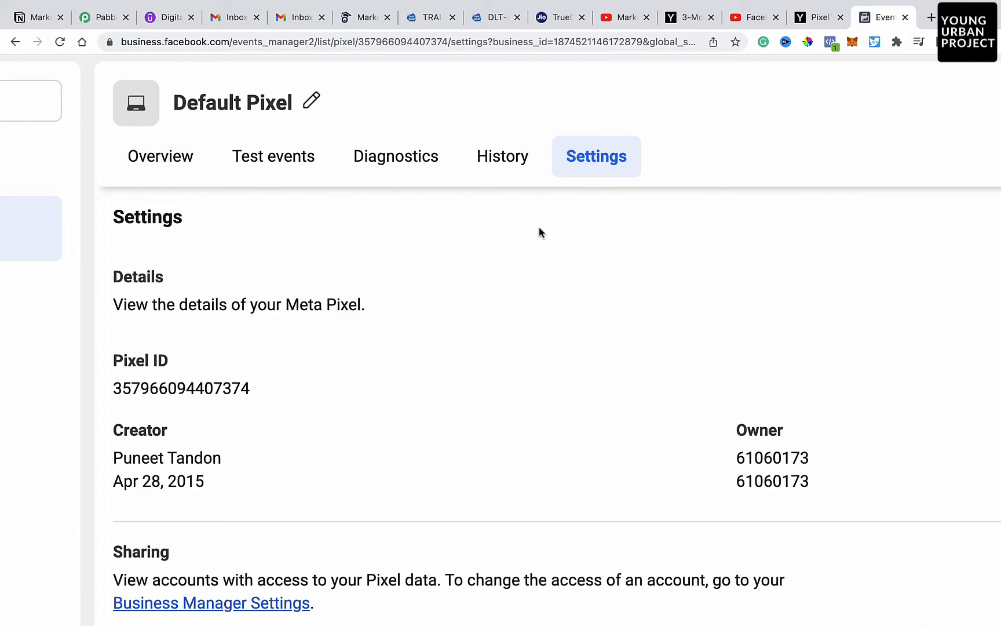
# Generate a Conversions API access token for the Default Pixel under the manual setup option.
pyautogui.scroll(-15, 454, 382)
pyautogui.scroll(10, 454, 384)
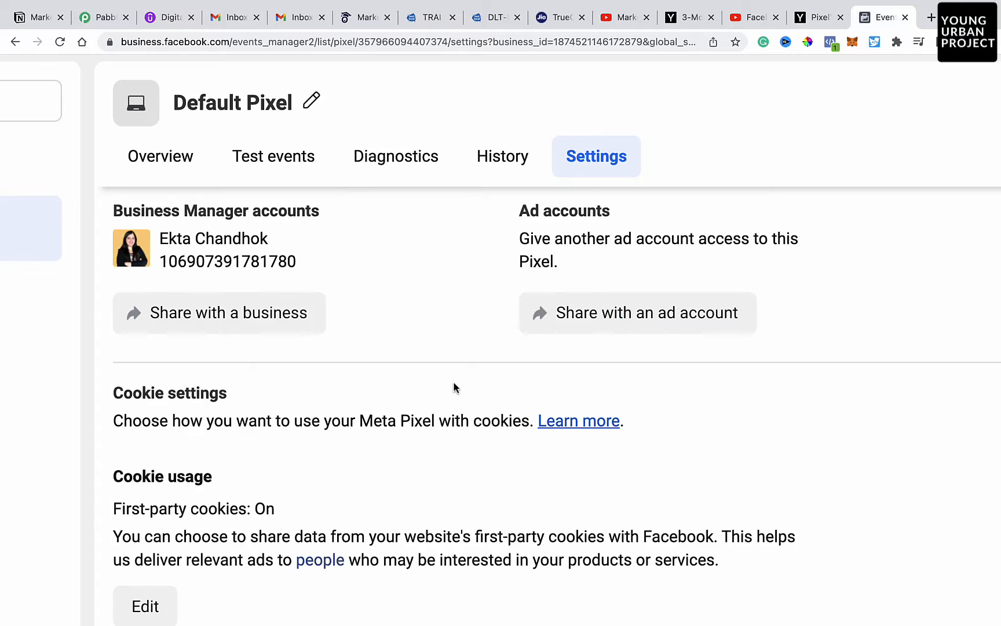
pyautogui.hotkey('ctrl', '0')
pyautogui.scroll(-8, 634, 435)
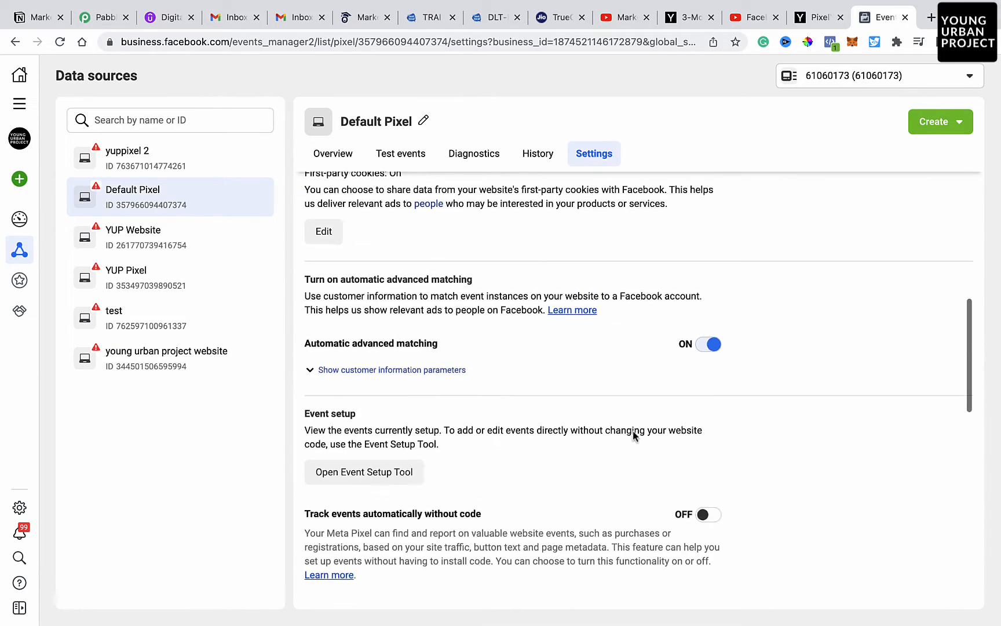
pyautogui.scroll(-4, 634, 436)
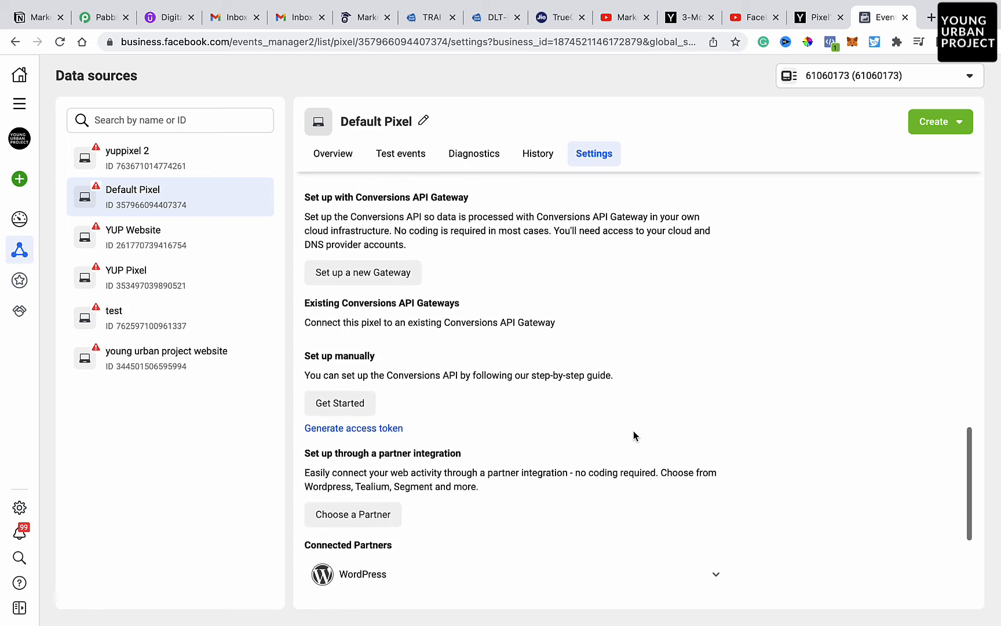
pyautogui.scroll(-4, 634, 435)
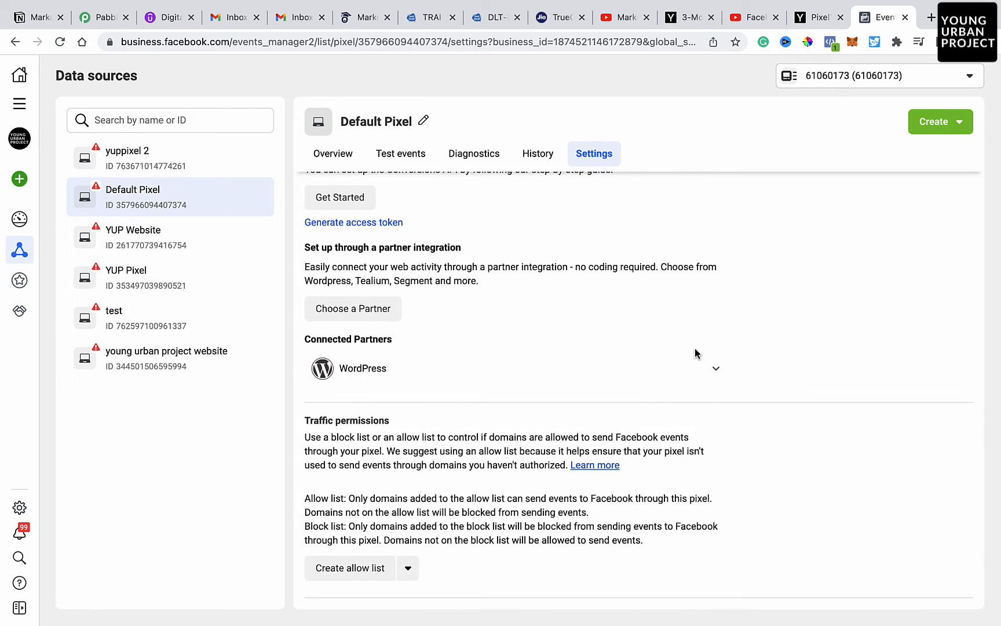
pyautogui.scroll(3, 695, 348)
pyautogui.scroll(2, 696, 352)
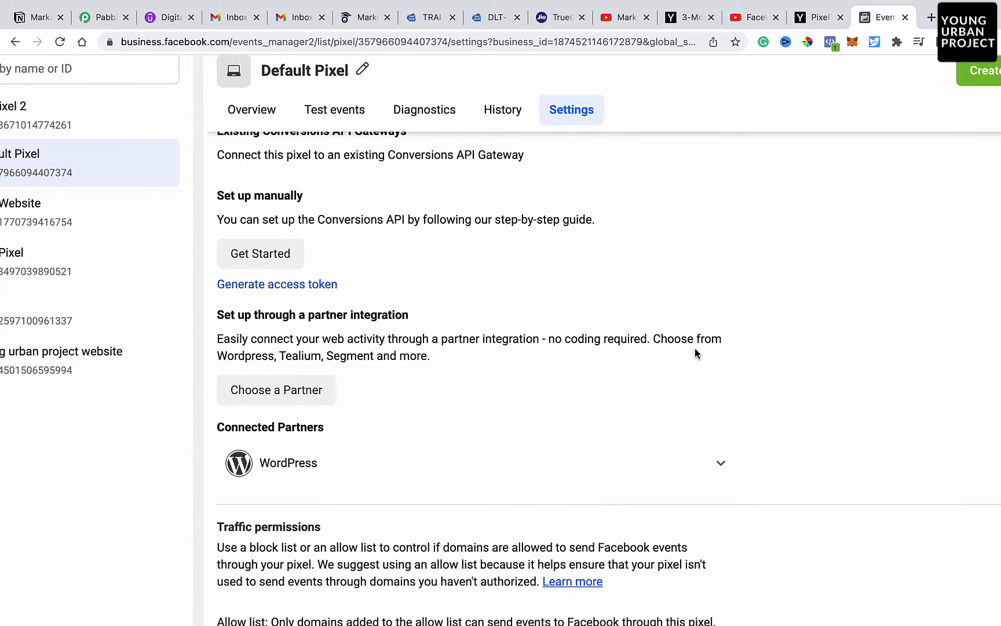
pyautogui.click(277, 285)
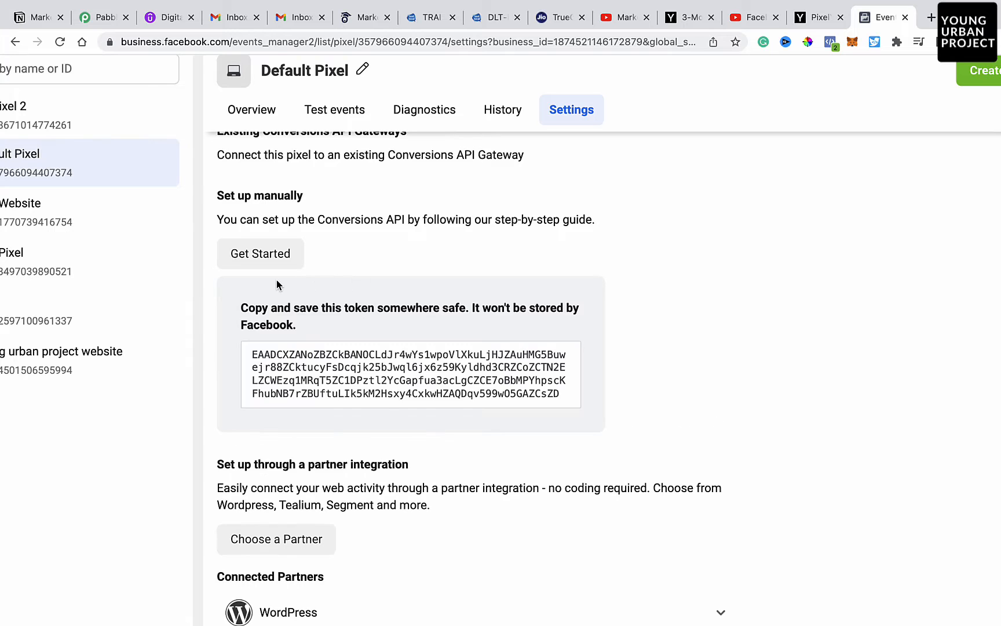
# Copy the generated access token and paste it into the Conversion API token field in PixelYourSite.
pyautogui.moveTo(298, 382)
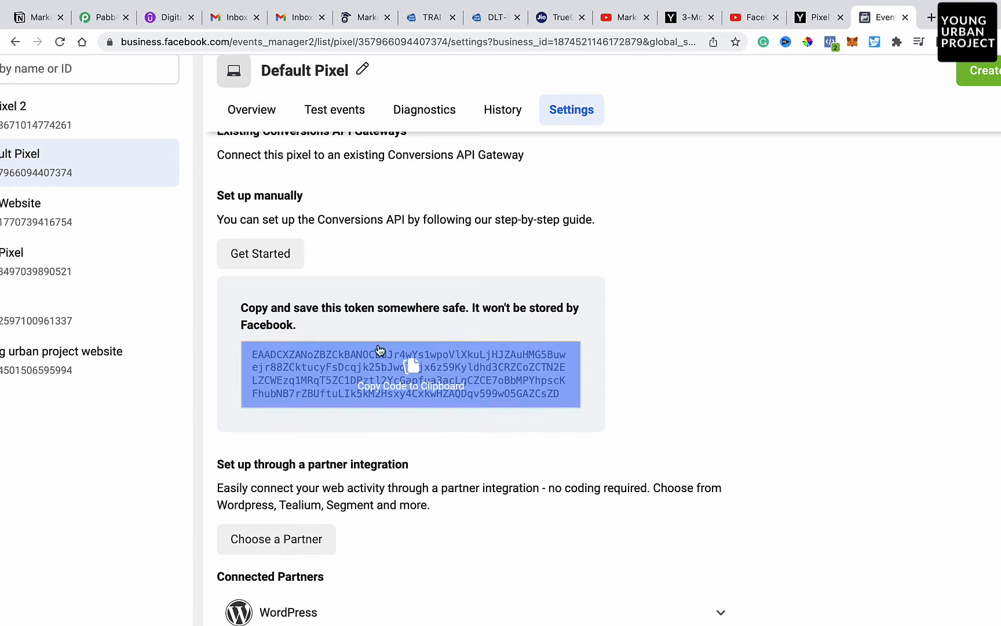
pyautogui.scroll(2, 379, 349)
pyautogui.scroll(-3, 388, 351)
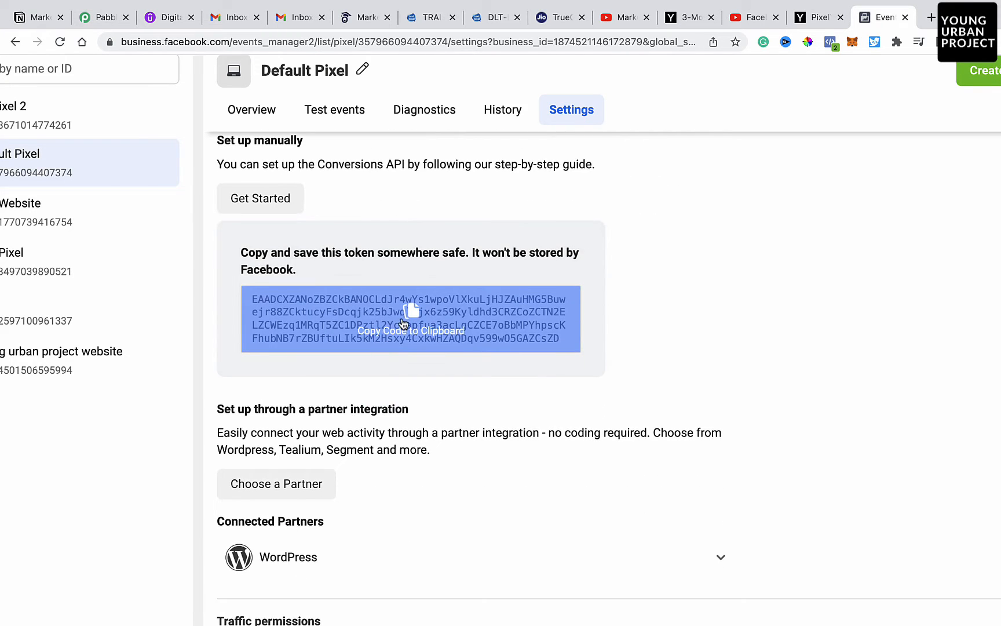
pyautogui.click(404, 324)
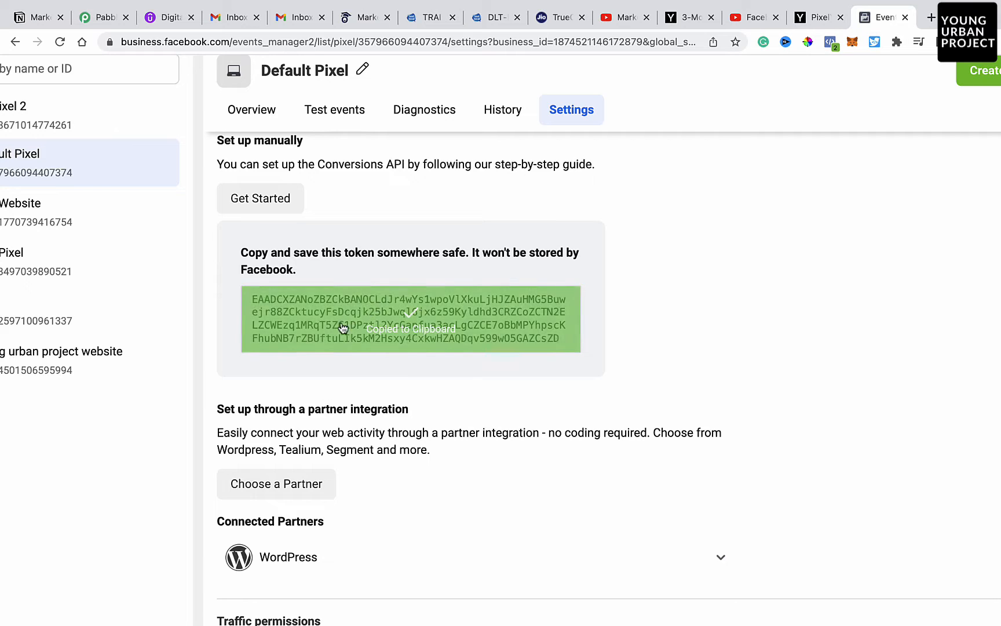
pyautogui.scroll(2, 347, 307)
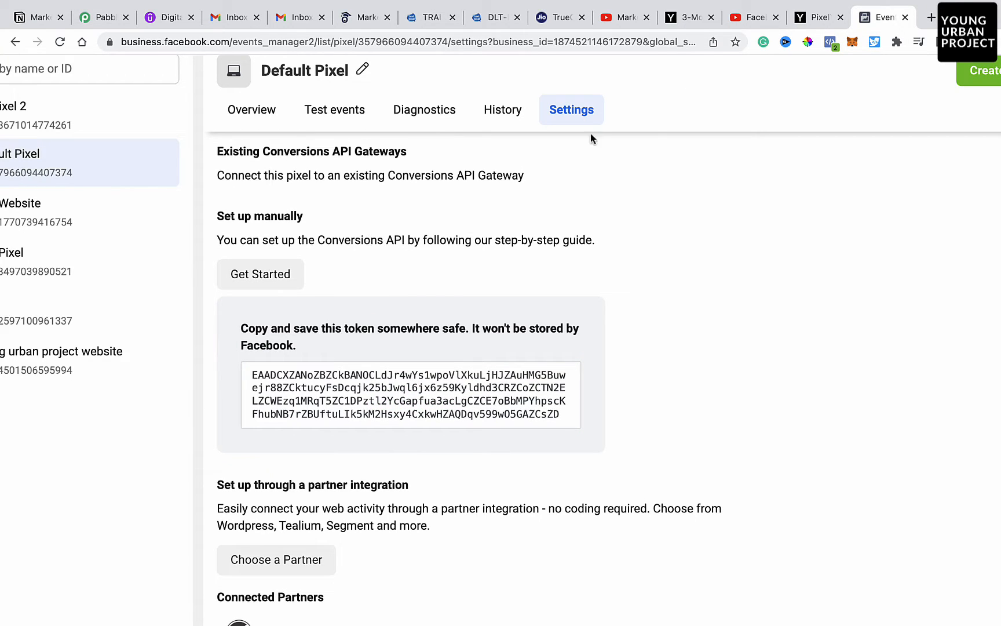
pyautogui.click(802, 22)
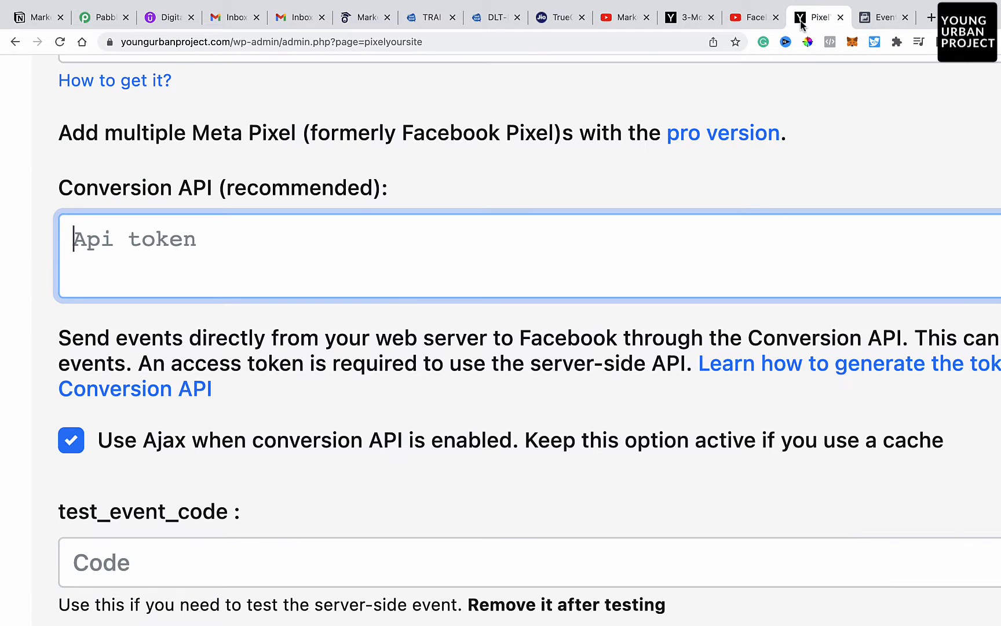
pyautogui.scroll(-1, 319, 365)
pyautogui.scroll(1, 319, 365)
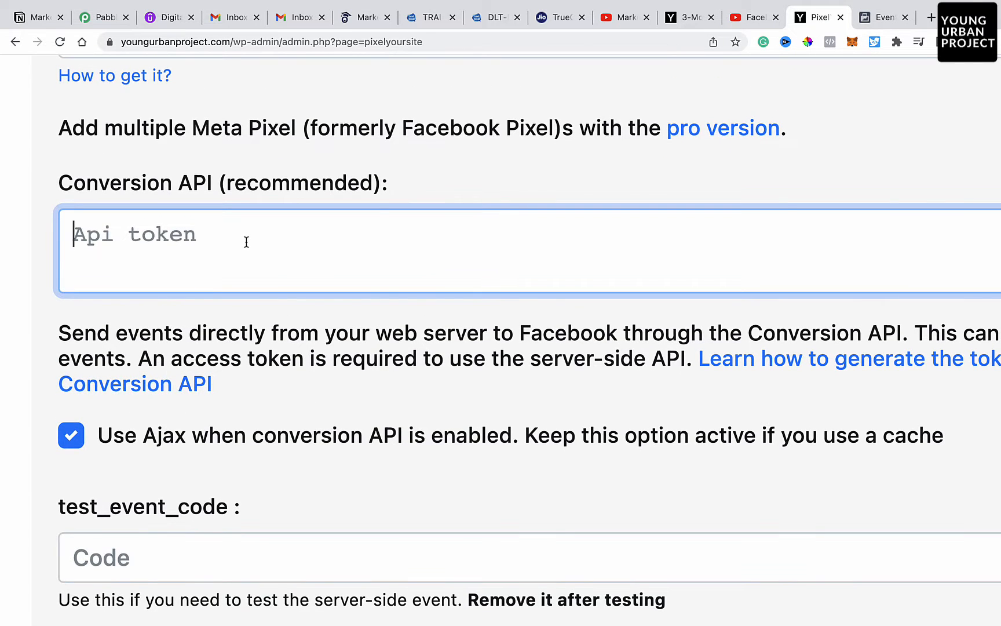
pyautogui.press('super+v')
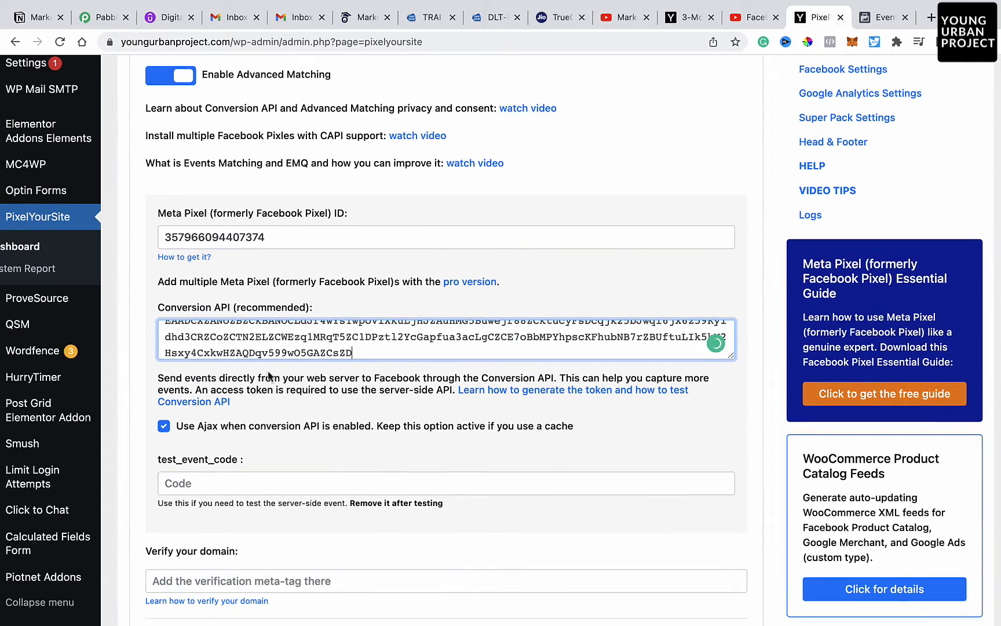
# Place the cursor in the empty test_event_code field of the PixelYourSite Meta Pixel settings.
pyautogui.scroll(-3, 268, 375)
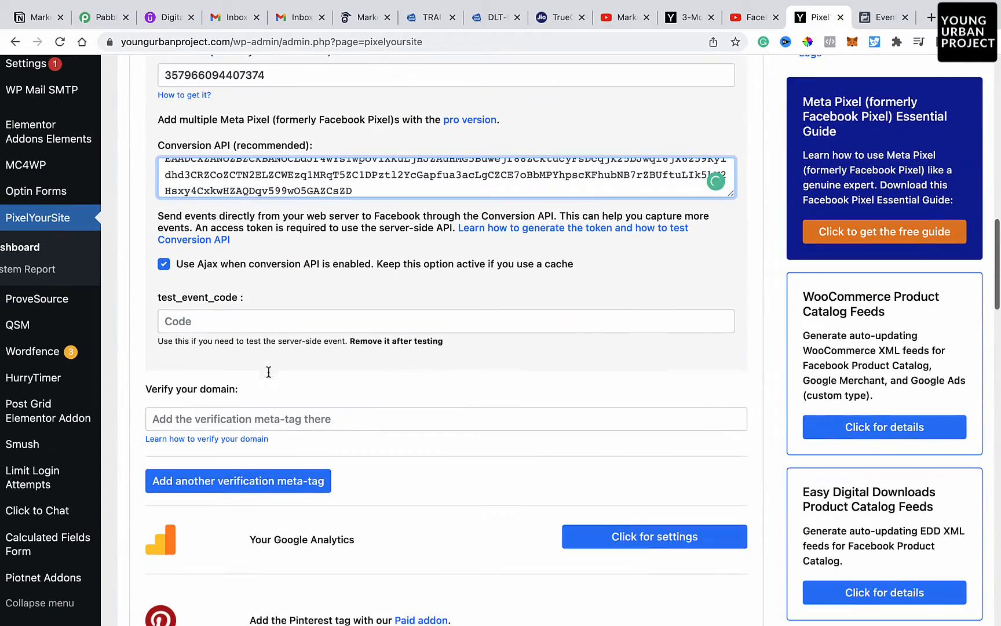
pyautogui.scroll(5, 300, 331)
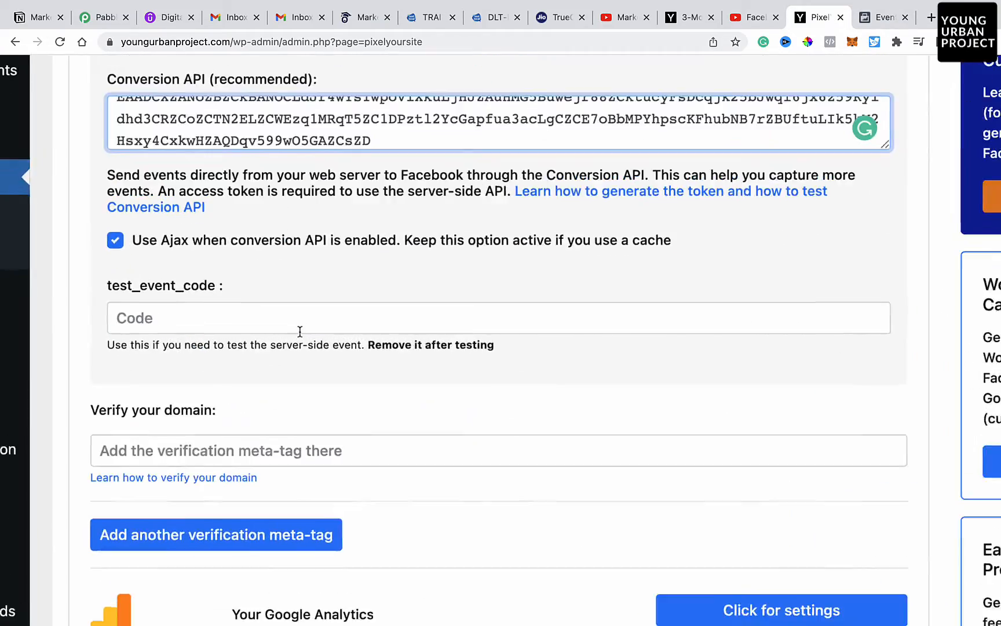
pyautogui.click(131, 323)
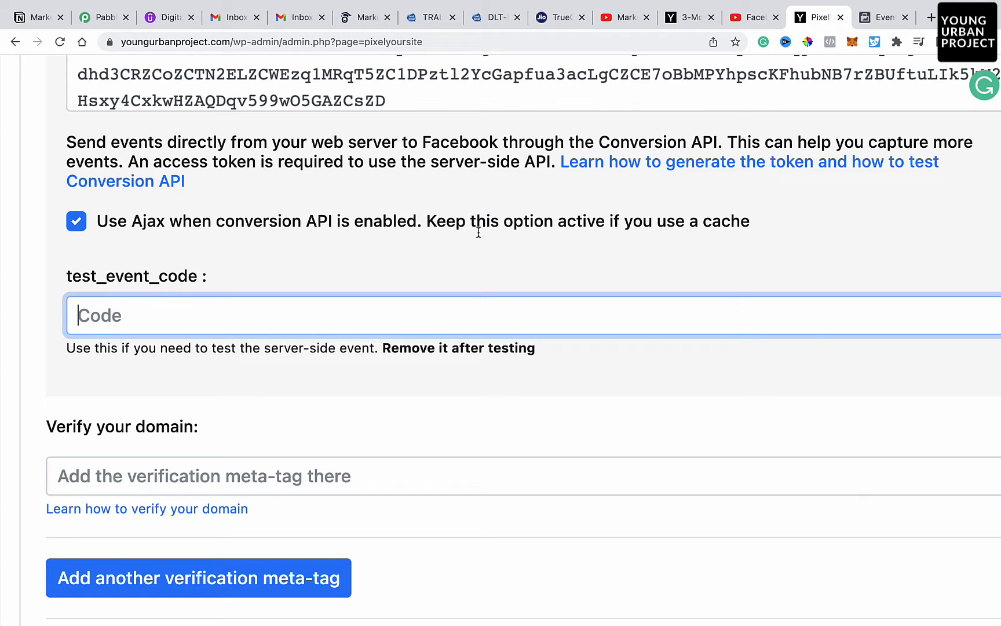
pyautogui.click(864, 19)
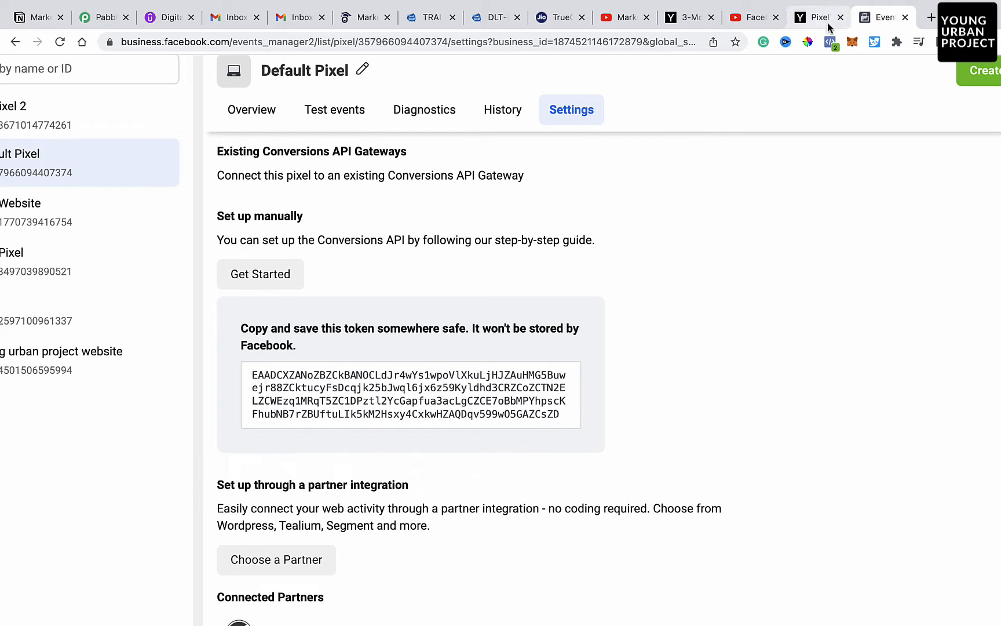
pyautogui.click(808, 23)
pyautogui.scroll(-2, 267, 462)
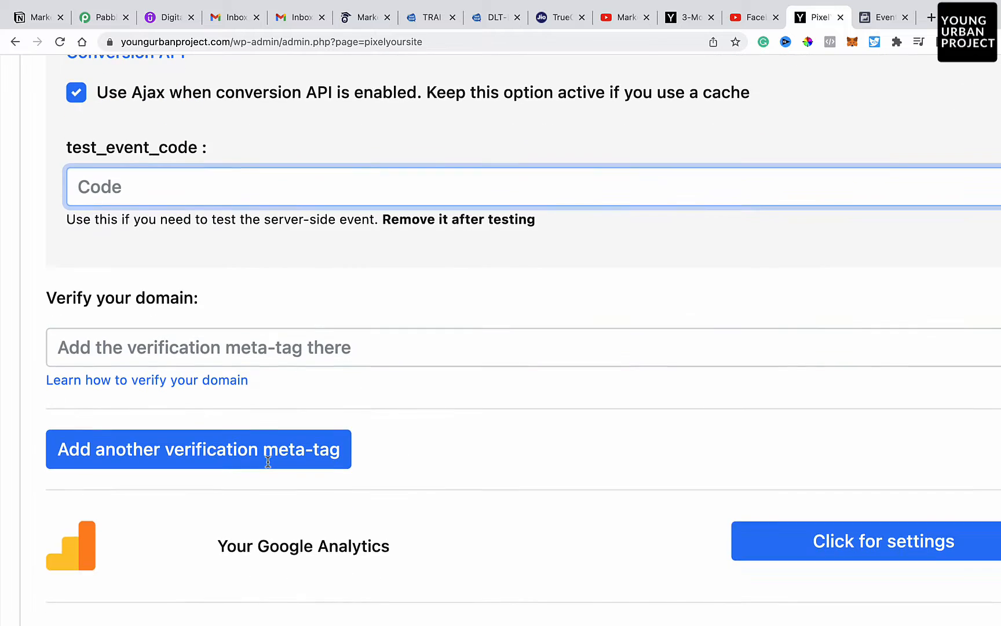
pyautogui.scroll(2, 268, 458)
# Switch to Events Manager and open the test events page of the Default Pixel.
pyautogui.click(872, 22)
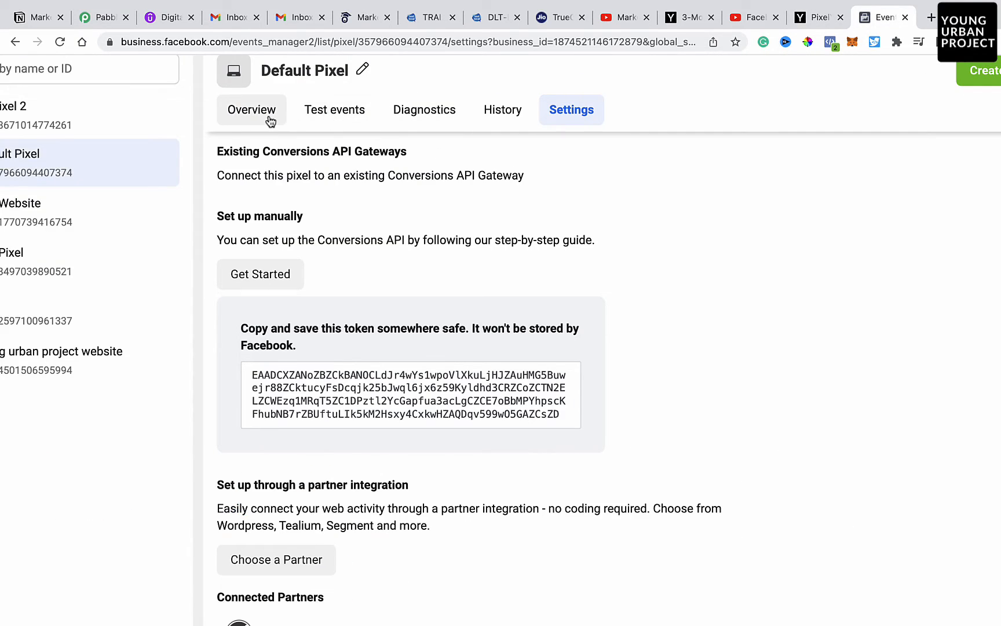
pyautogui.scroll(5, 269, 121)
pyautogui.scroll(3, 274, 141)
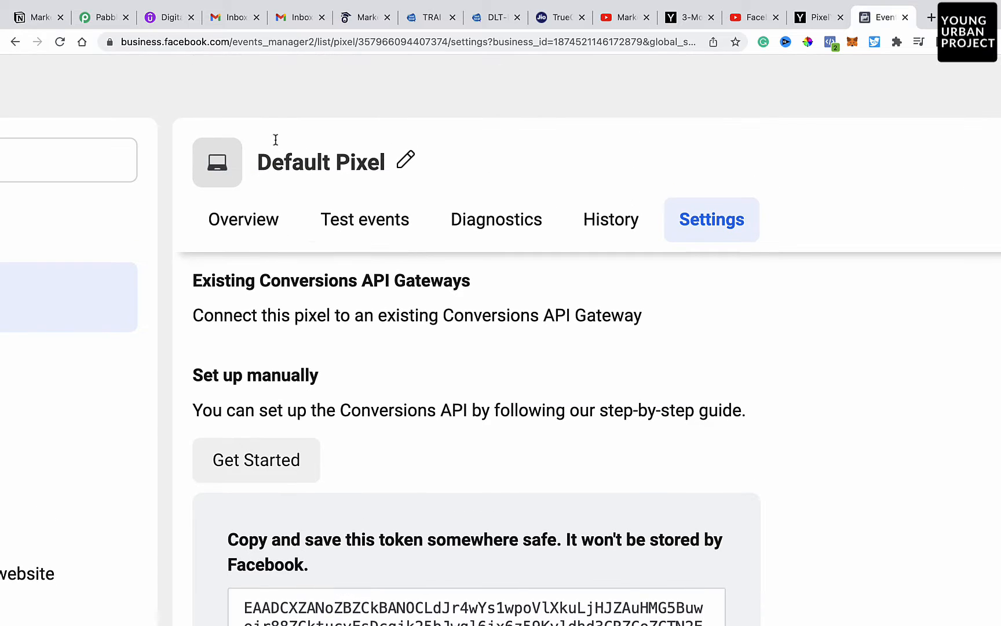
pyautogui.click(354, 224)
pyautogui.scroll(-6, 548, 275)
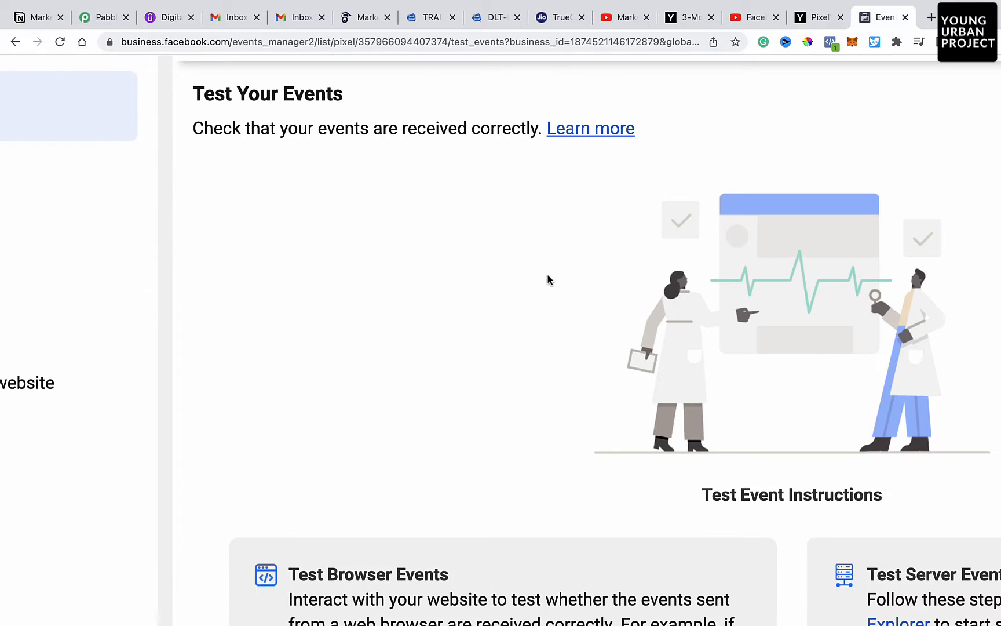
pyautogui.scroll(-5, 547, 275)
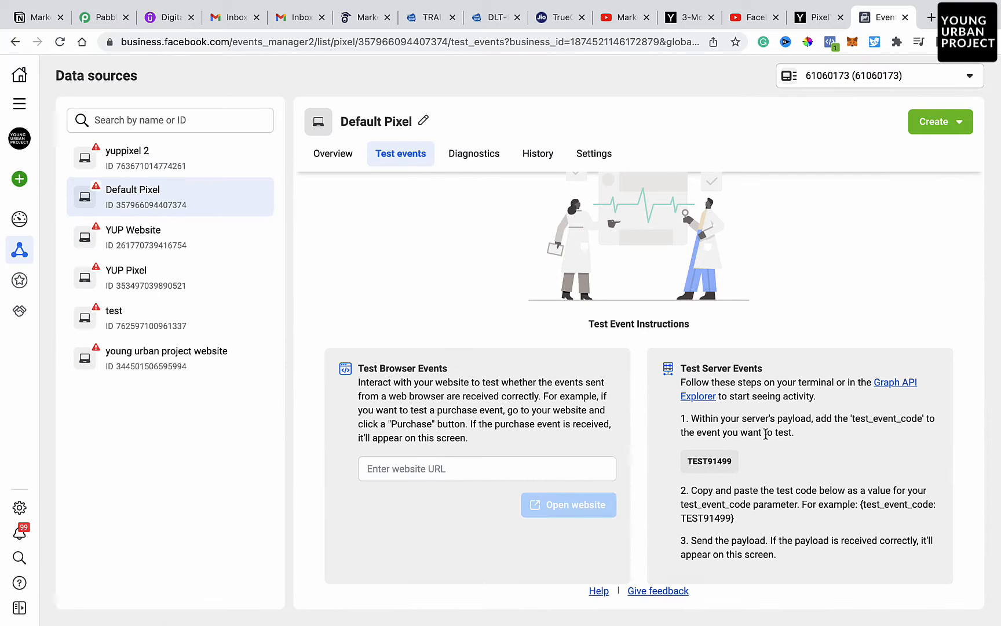
# Copy the test code from the Test Server Events instructions and paste it into the test_event_code field in PixelYourSite.
pyautogui.scroll(1, 765, 432)
pyautogui.scroll(5, 766, 434)
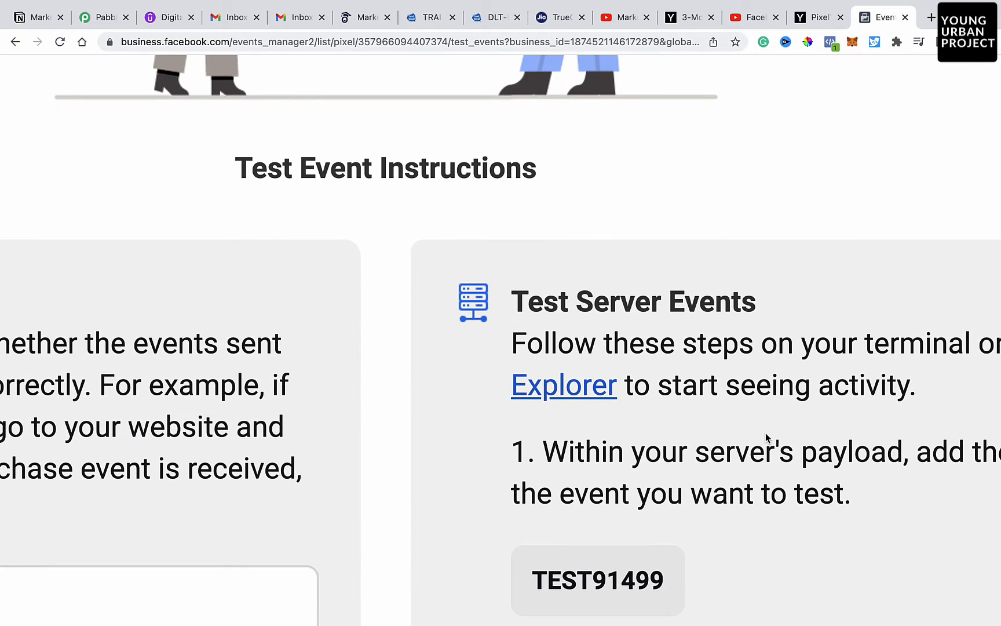
pyautogui.hscroll(5, 766, 439)
pyautogui.scroll(-4, 766, 439)
pyautogui.hscroll(2, 766, 432)
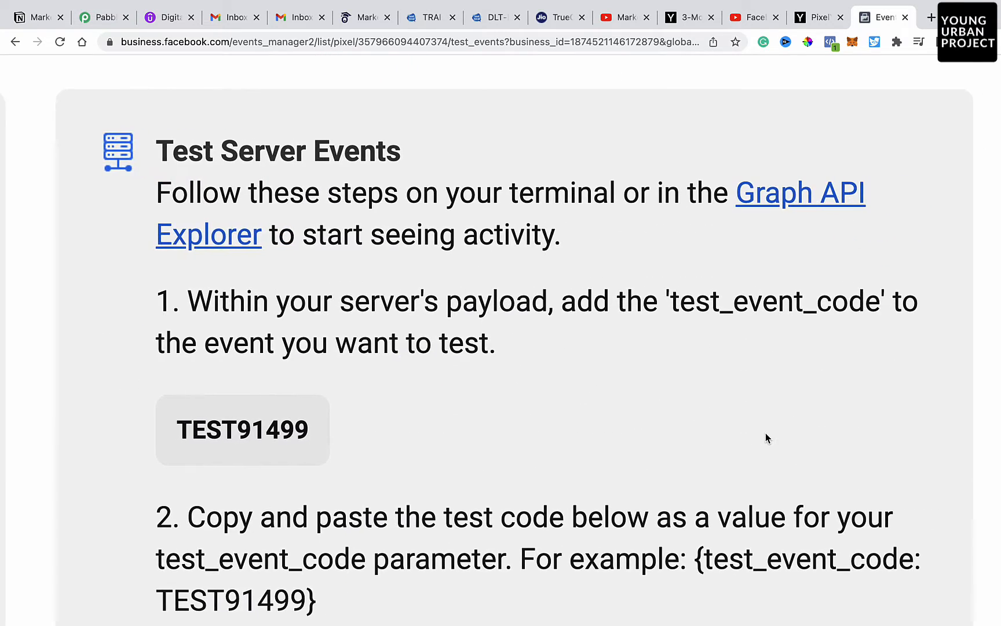
pyautogui.scroll(-5, 336, 190)
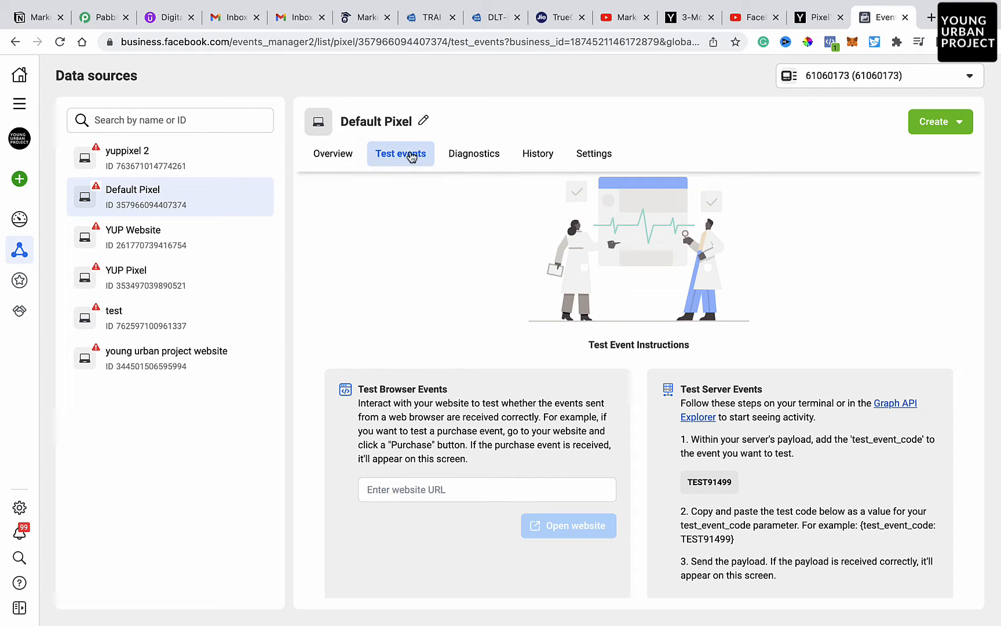
pyautogui.scroll(8, 825, 470)
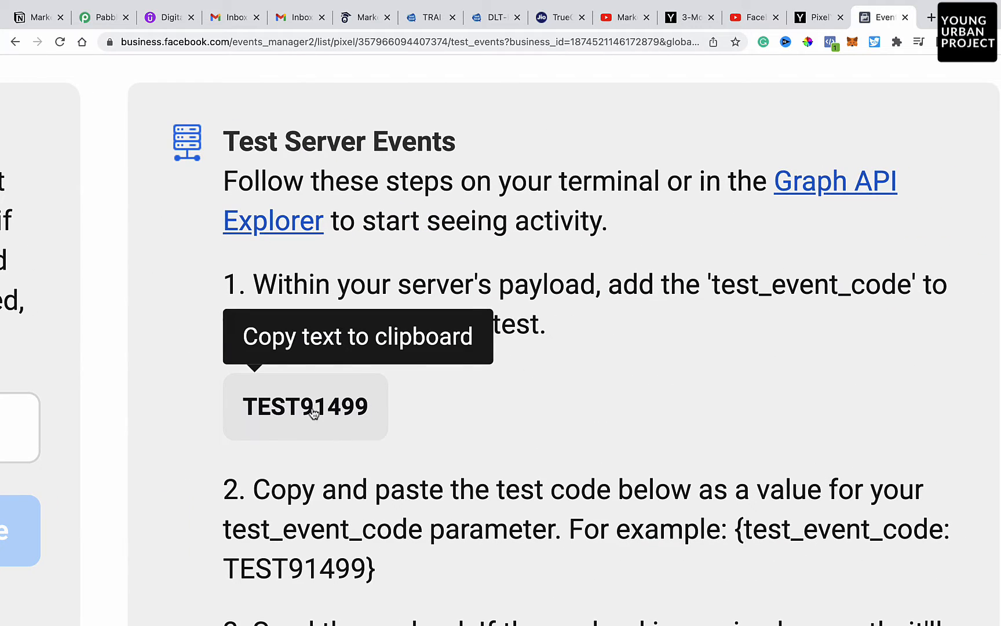
pyautogui.click(313, 412)
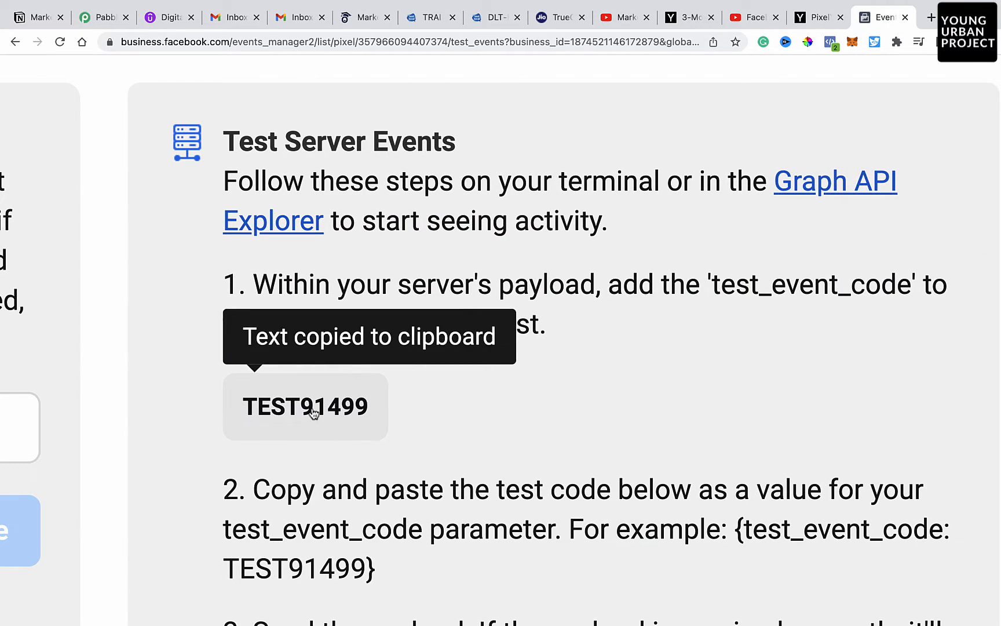
pyautogui.click(811, 17)
pyautogui.press('super+v')
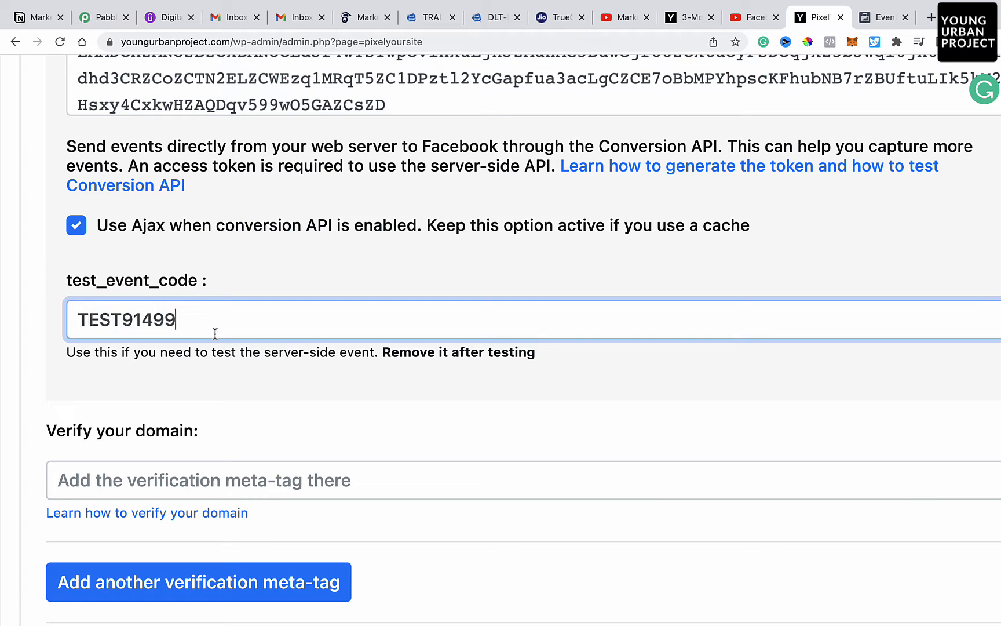
pyautogui.click(406, 272)
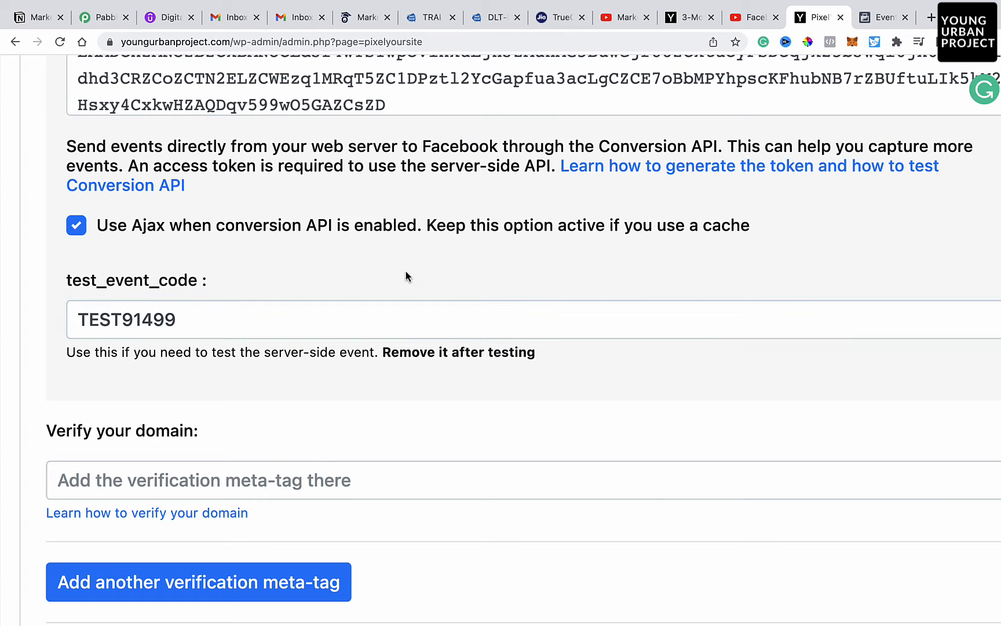
# Examine the domain verification section and the completed Meta Pixel fields on the PixelYourSite settings page.
pyautogui.scroll(-3, 407, 273)
pyautogui.scroll(-2, 495, 398)
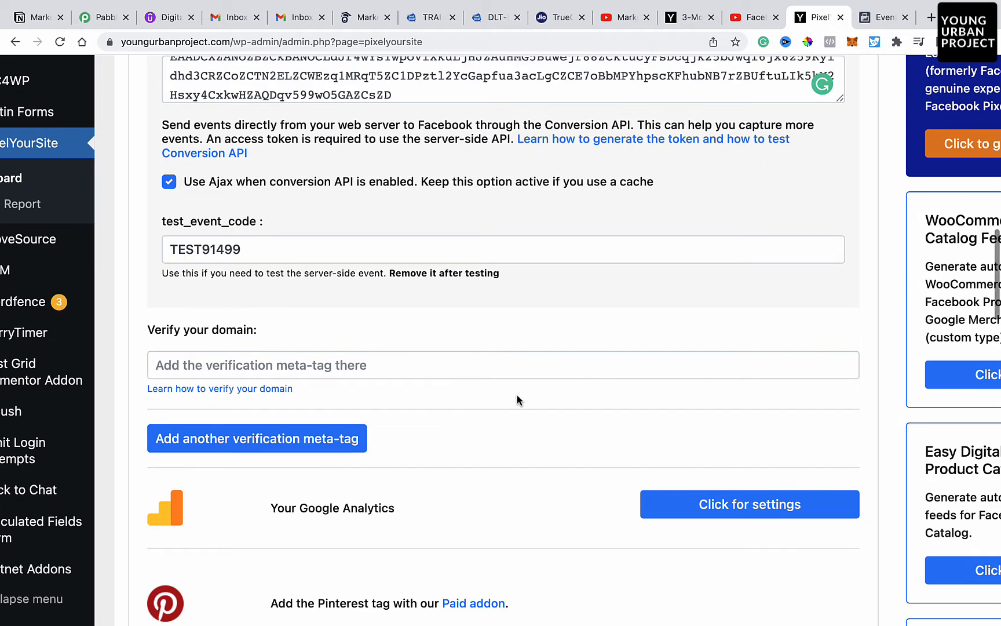
pyautogui.scroll(-3, 518, 394)
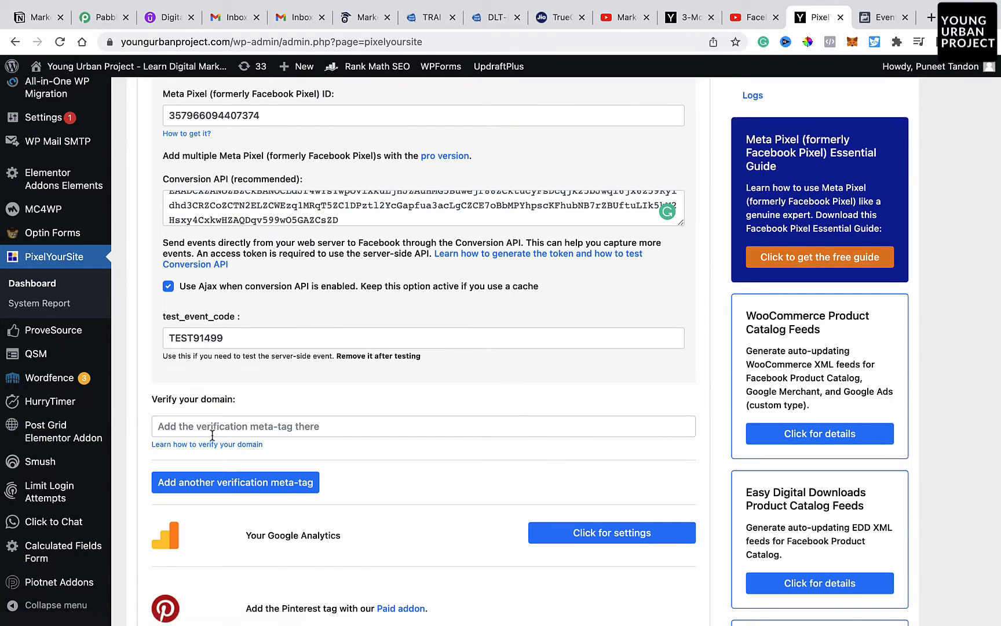
pyautogui.scroll(5, 210, 436)
pyautogui.scroll(-1, 345, 339)
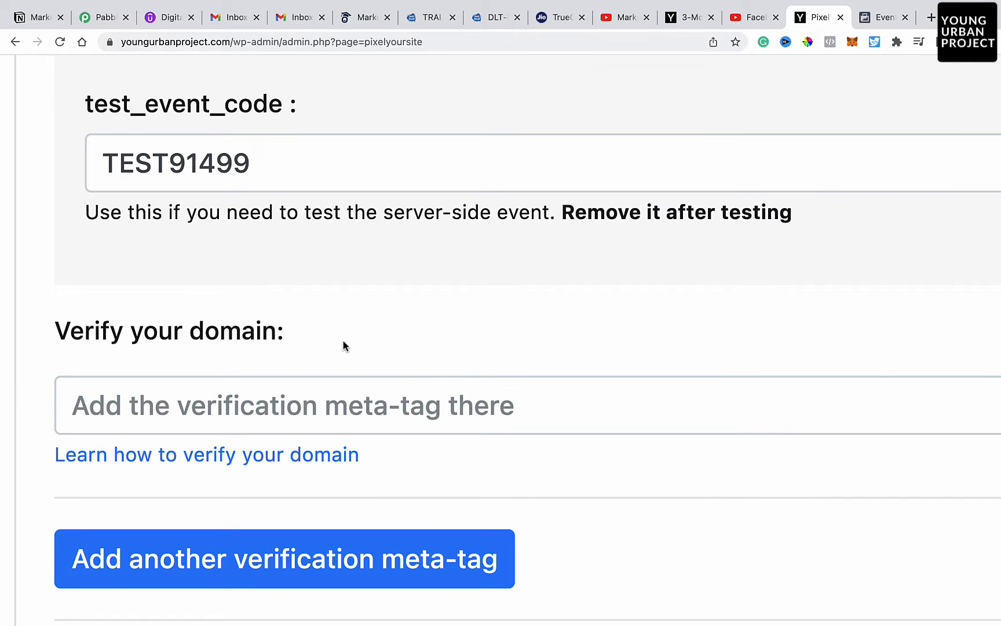
pyautogui.scroll(-5, 344, 346)
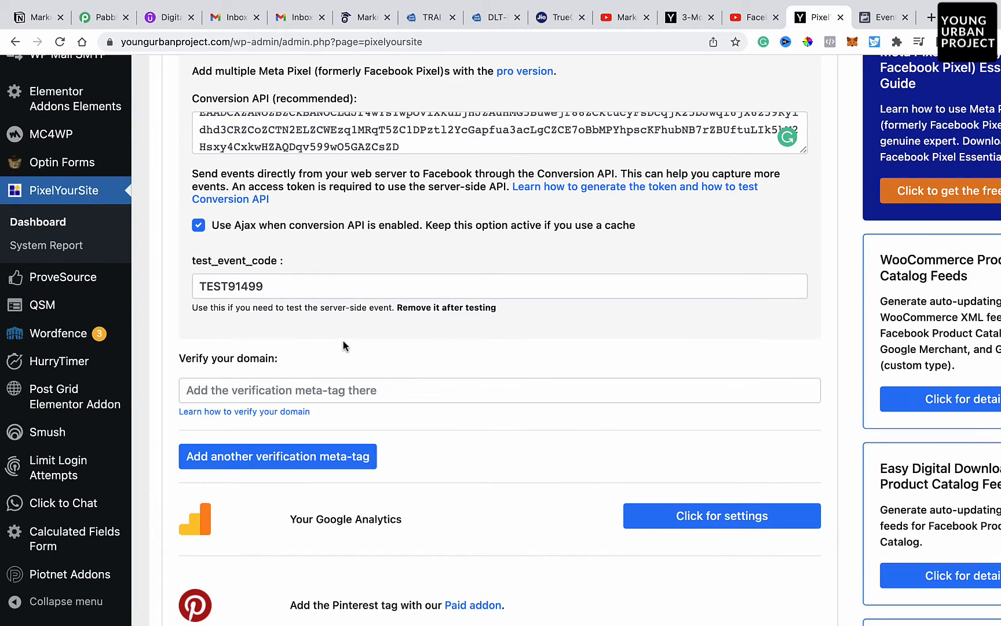
pyautogui.scroll(-2, 343, 346)
pyautogui.scroll(10, 482, 299)
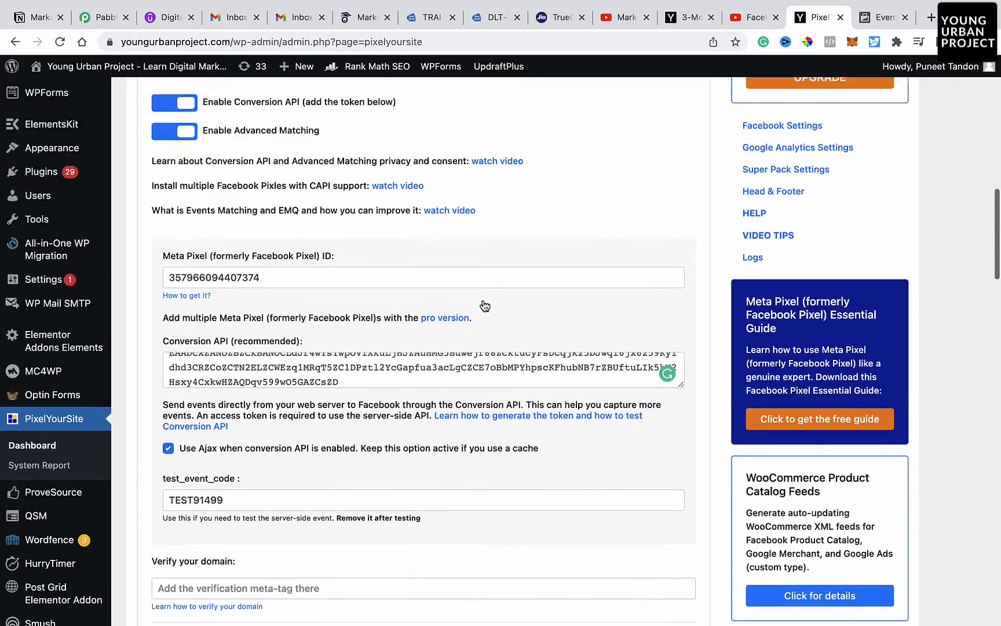
# Save the PixelYourSite settings and return to the list of pixel IDs.
pyautogui.scroll(-4, 482, 299)
pyautogui.scroll(-20, 483, 300)
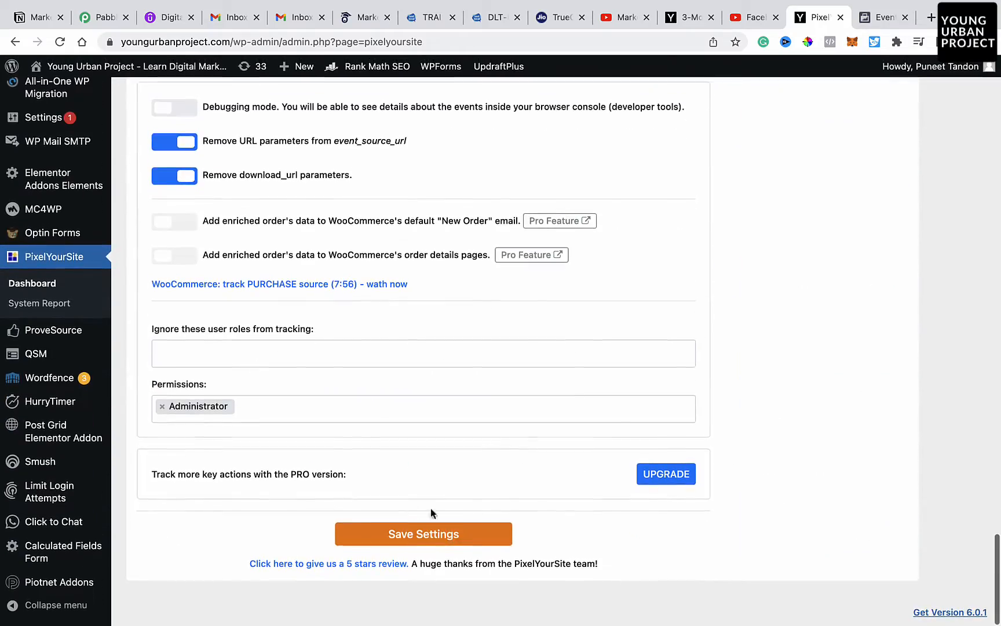
pyautogui.click(436, 530)
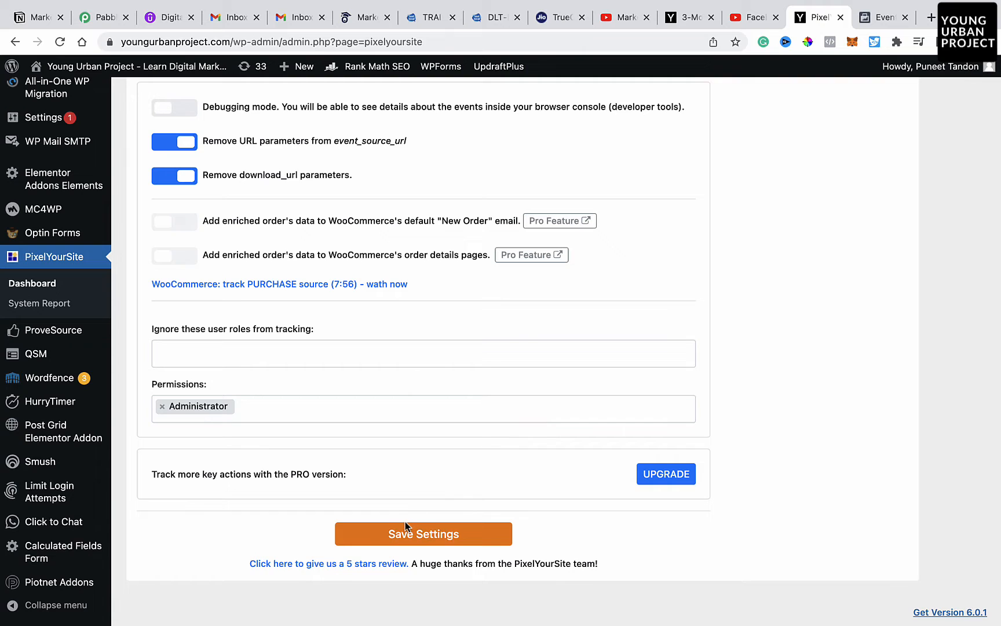
pyautogui.click(385, 540)
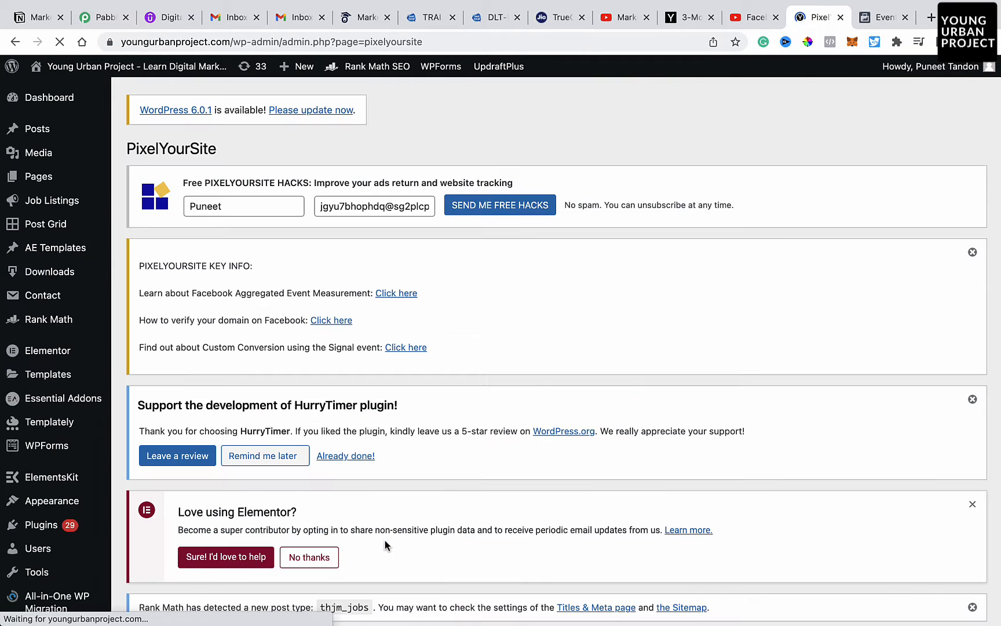
pyautogui.scroll(-12, 605, 372)
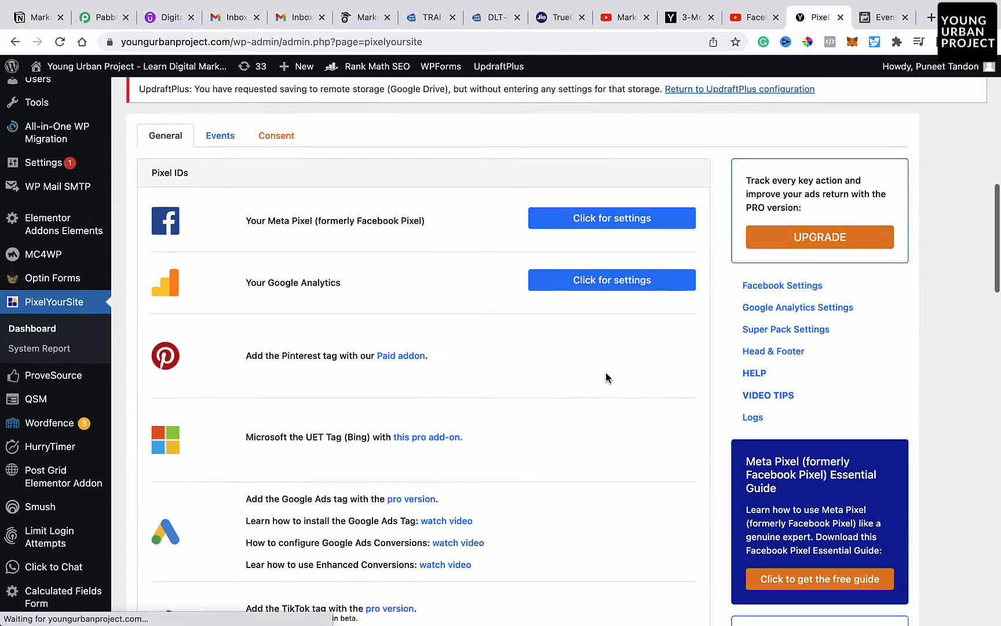
# Check the test events page in Events Manager and open youngurbanproject.com in a new browser tab to trigger events.
pyautogui.click(881, 18)
pyautogui.scroll(-10, 470, 304)
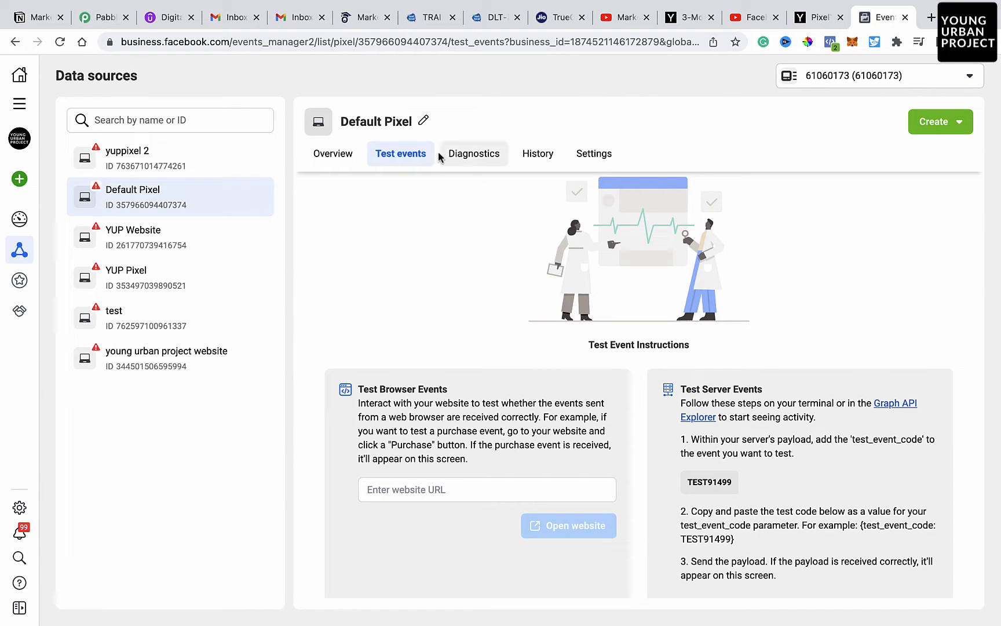
pyautogui.click(931, 18)
pyautogui.write('young')
pyautogui.press('Return')
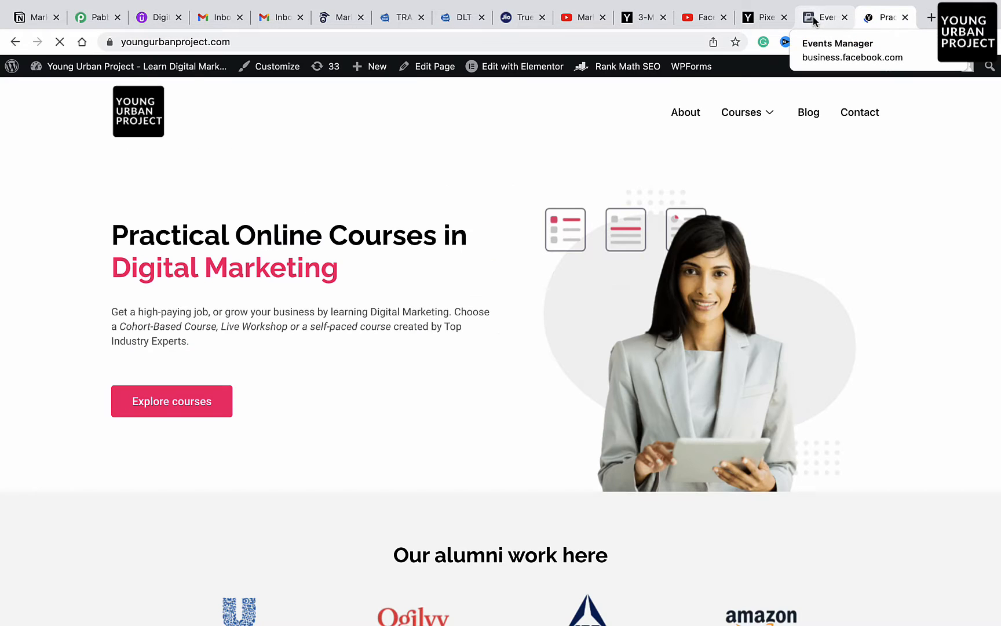
# Return to the Default Pixel's test events, filter the received activity to Server and switch back to All.
pyautogui.click(813, 17)
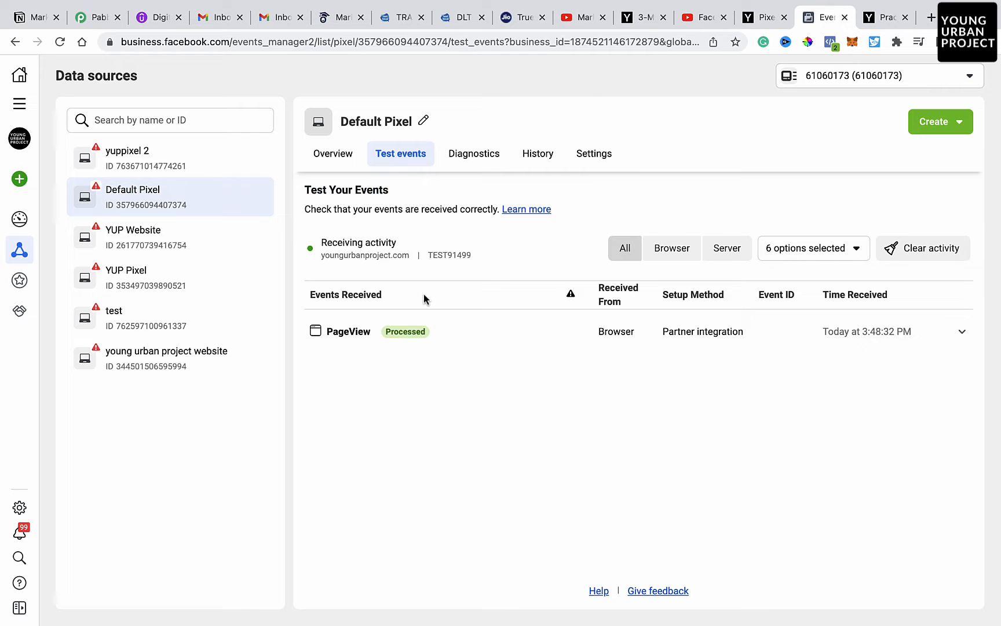
pyautogui.scroll(5, 423, 295)
pyautogui.scroll(-1, 424, 295)
pyautogui.hscroll(2, 424, 295)
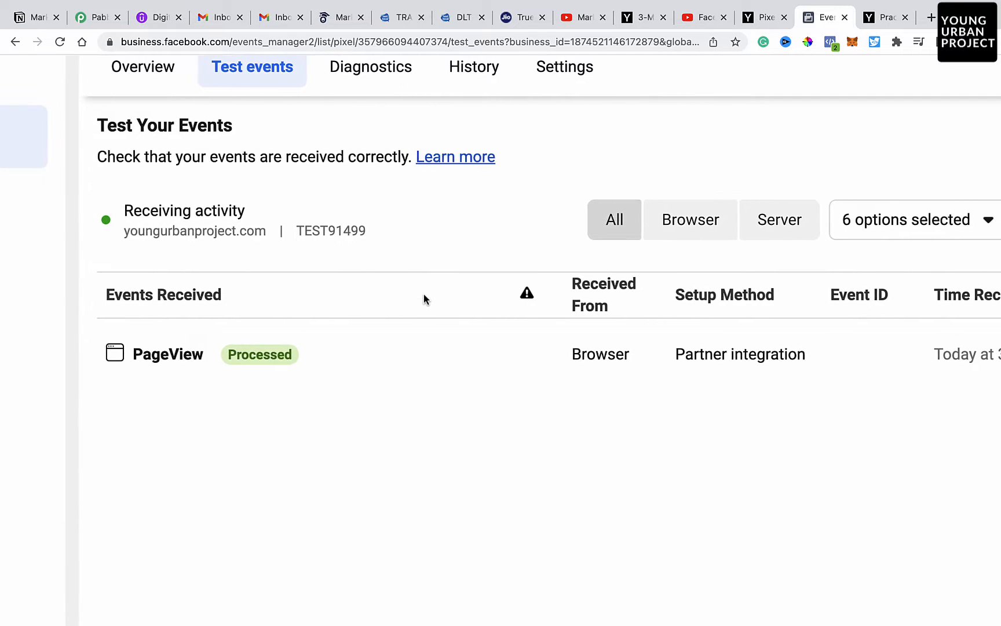
pyautogui.hscroll(1, 423, 294)
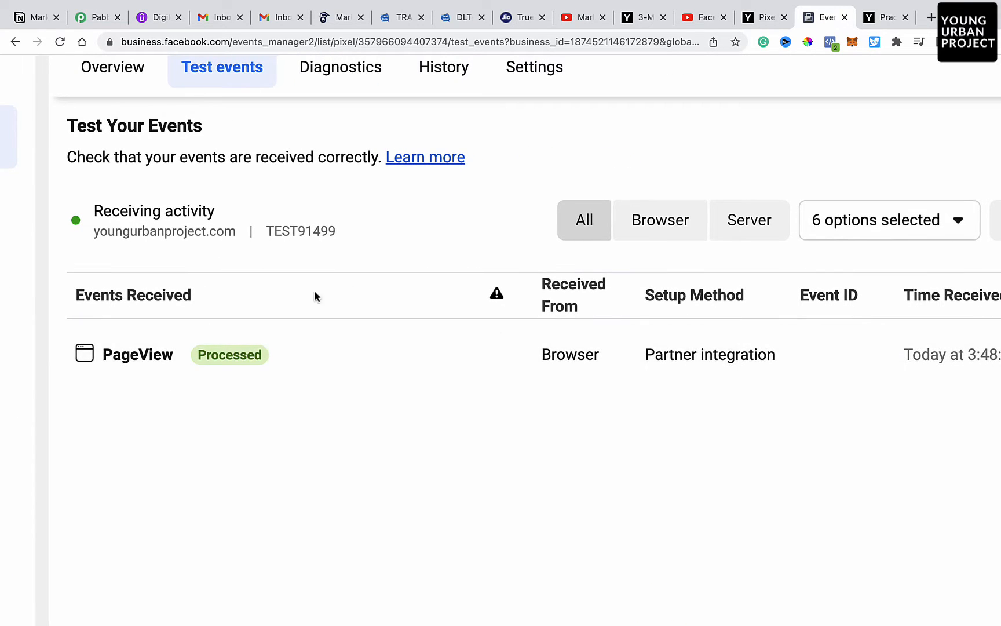
pyautogui.click(762, 224)
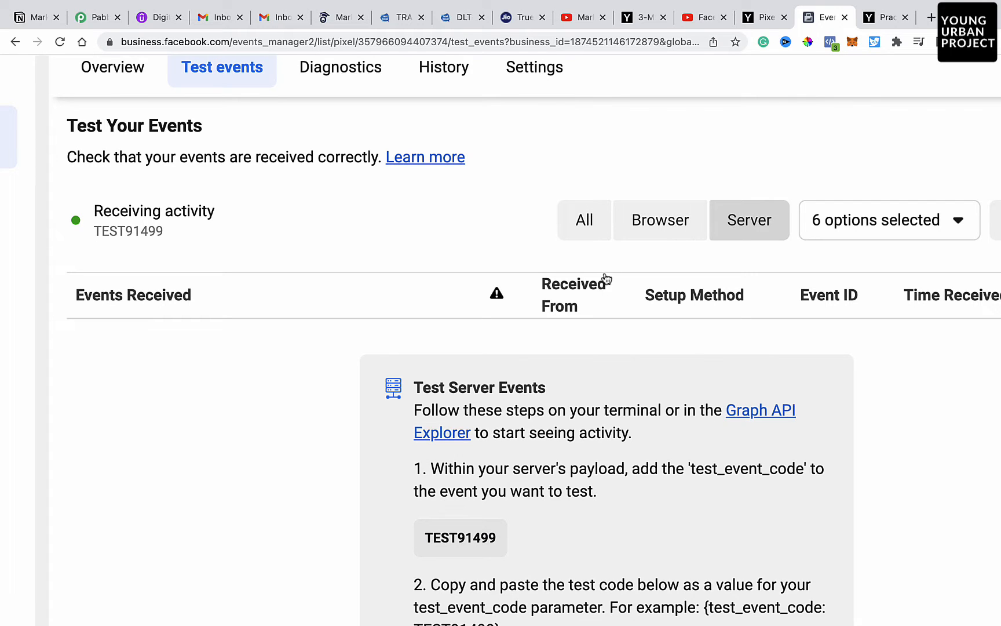
pyautogui.click(600, 224)
pyautogui.scroll(-2, 230, 374)
pyautogui.scroll(1, 229, 373)
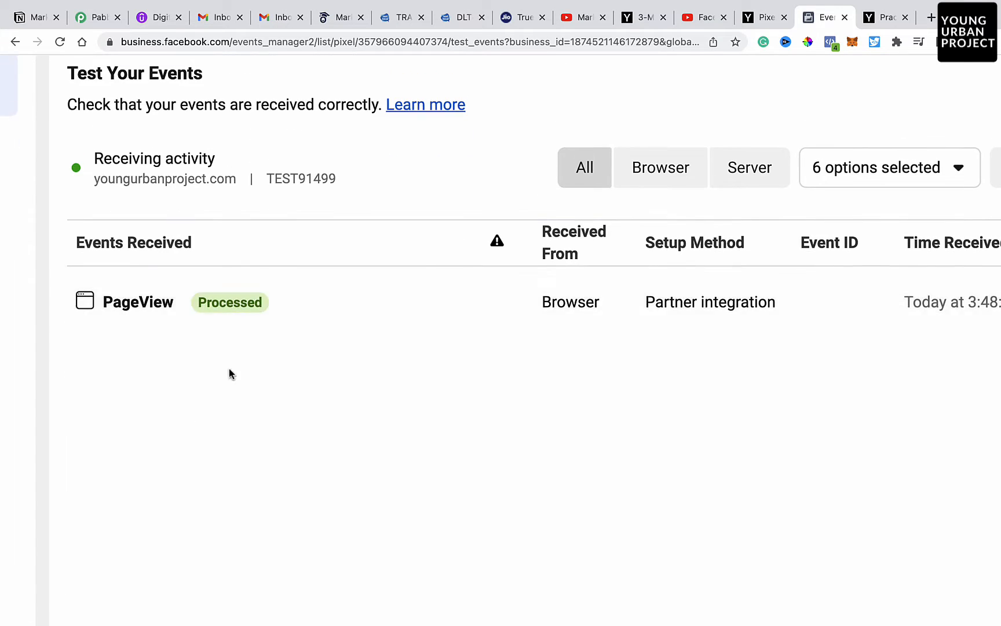
# Check the test code, status, source and setup method of the received PageView events.
pyautogui.doubleClick(287, 177)
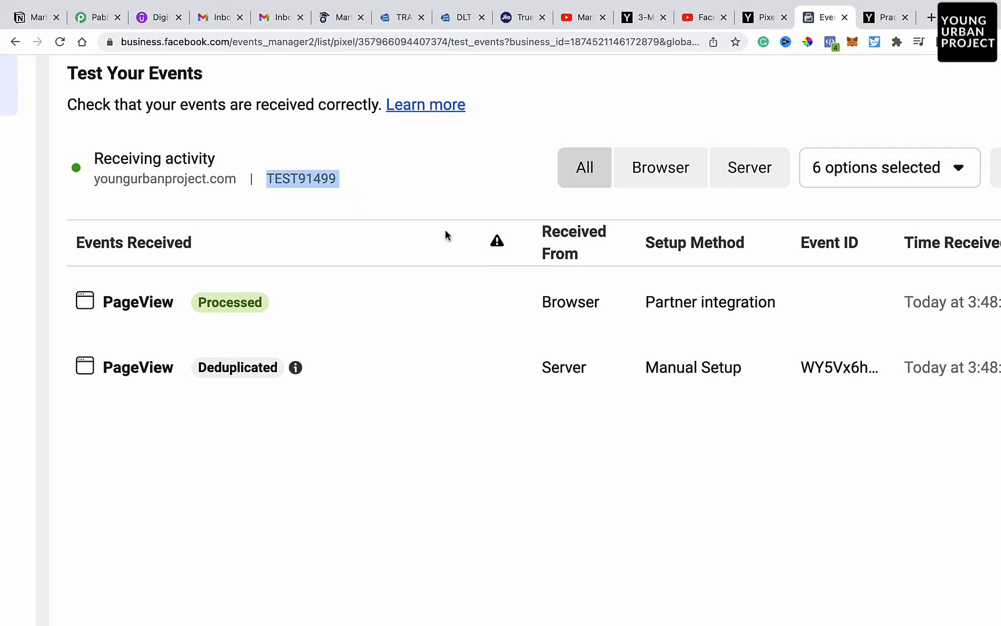
pyautogui.hscroll(1, 573, 259)
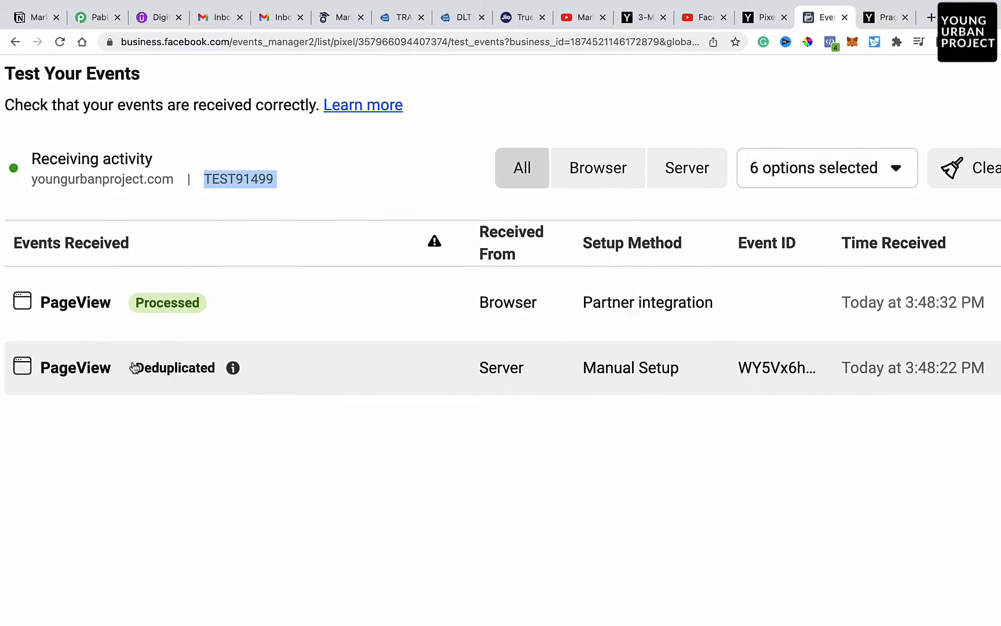
pyautogui.scroll(3, 134, 368)
pyautogui.scroll(-3, 184, 307)
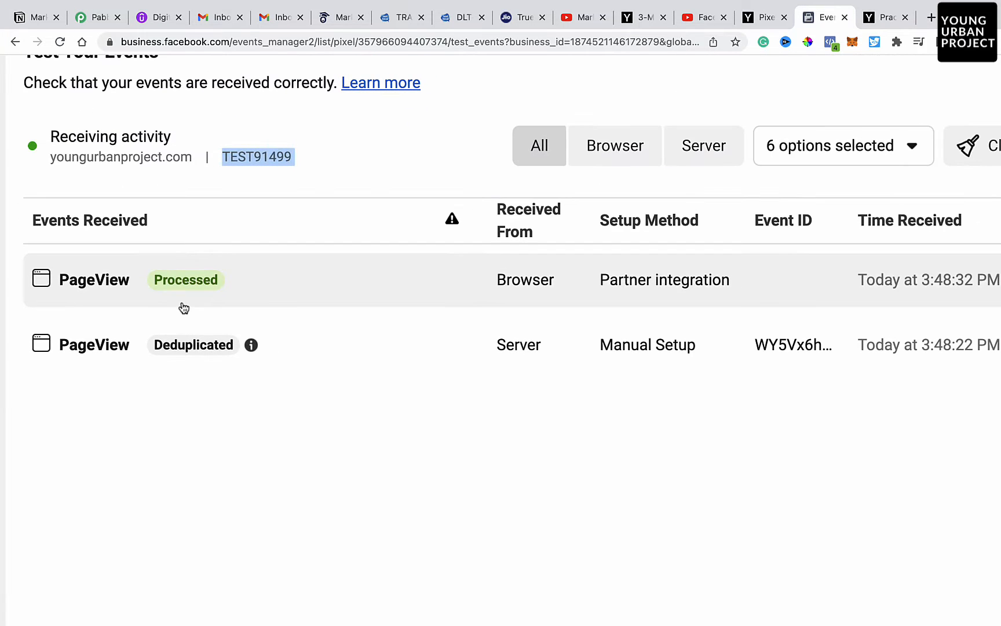
# Visit the youngurbanproject.com tab again and examine the source and setup method of the PageView test events in Events Manager.
pyautogui.scroll(-3, 43, 277)
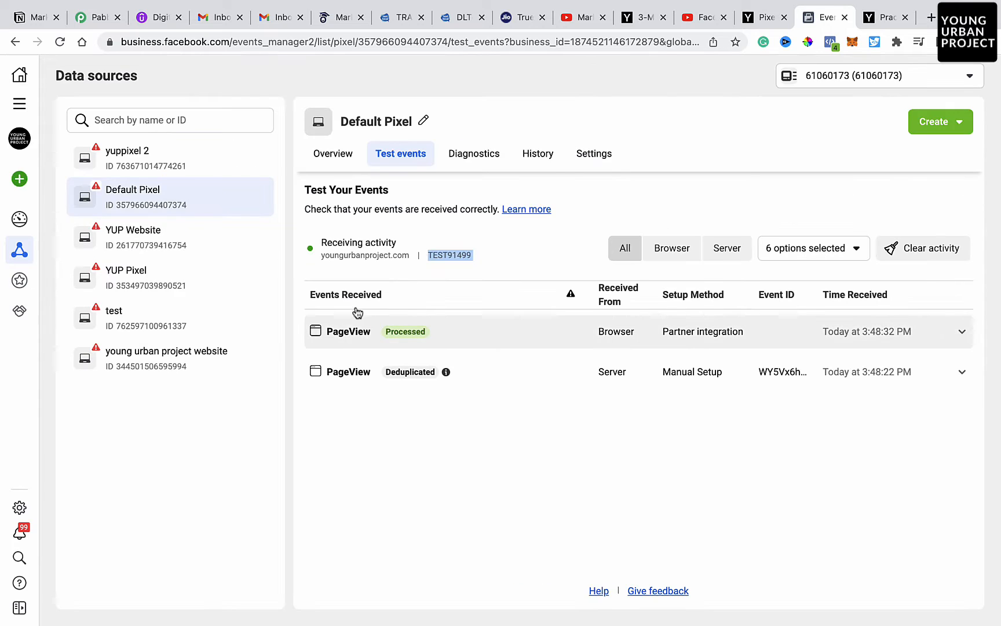
pyautogui.scroll(5, 405, 332)
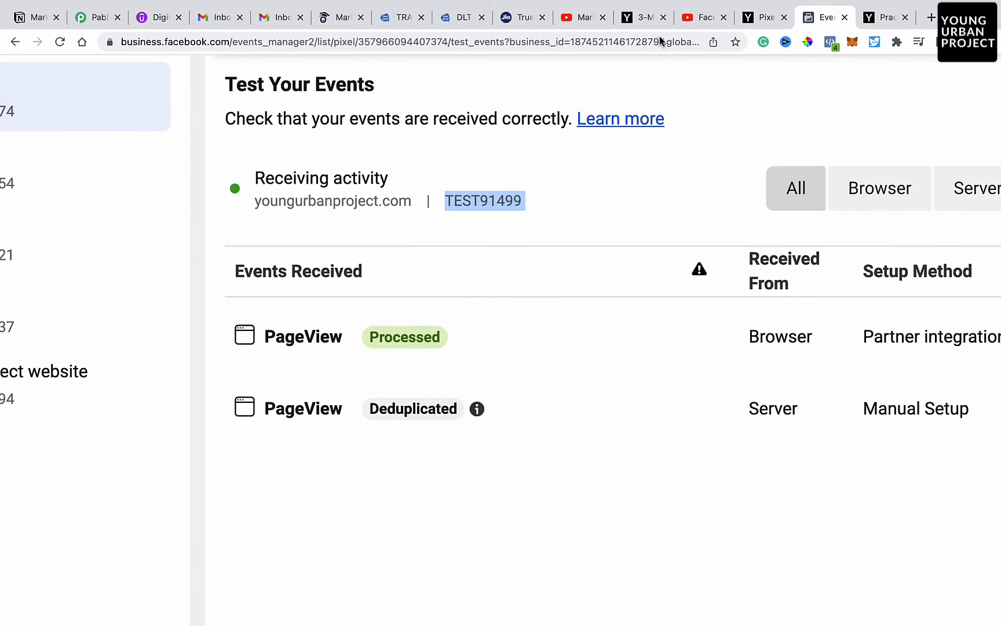
pyautogui.click(886, 17)
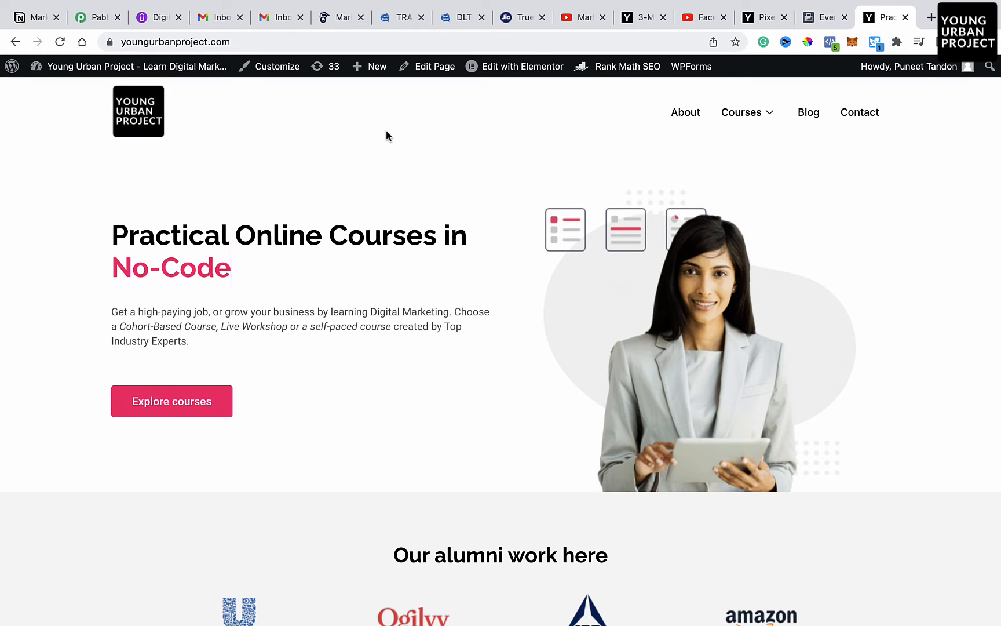
pyautogui.click(819, 21)
pyautogui.hscroll(3, 883, 226)
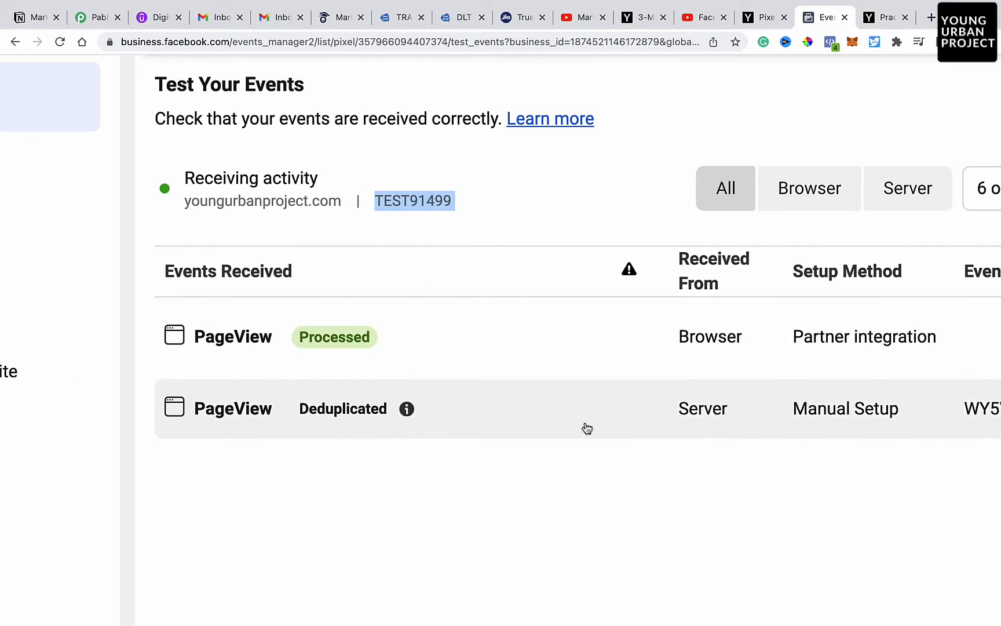
pyautogui.hscroll(2, 708, 360)
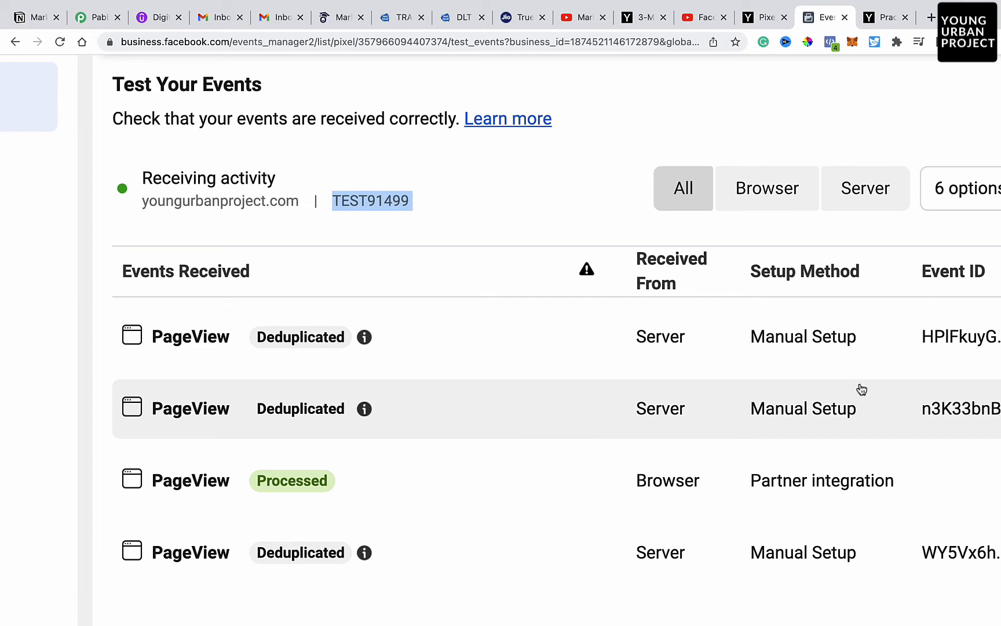
pyautogui.hscroll(5, 862, 390)
pyautogui.hscroll(-4, 862, 390)
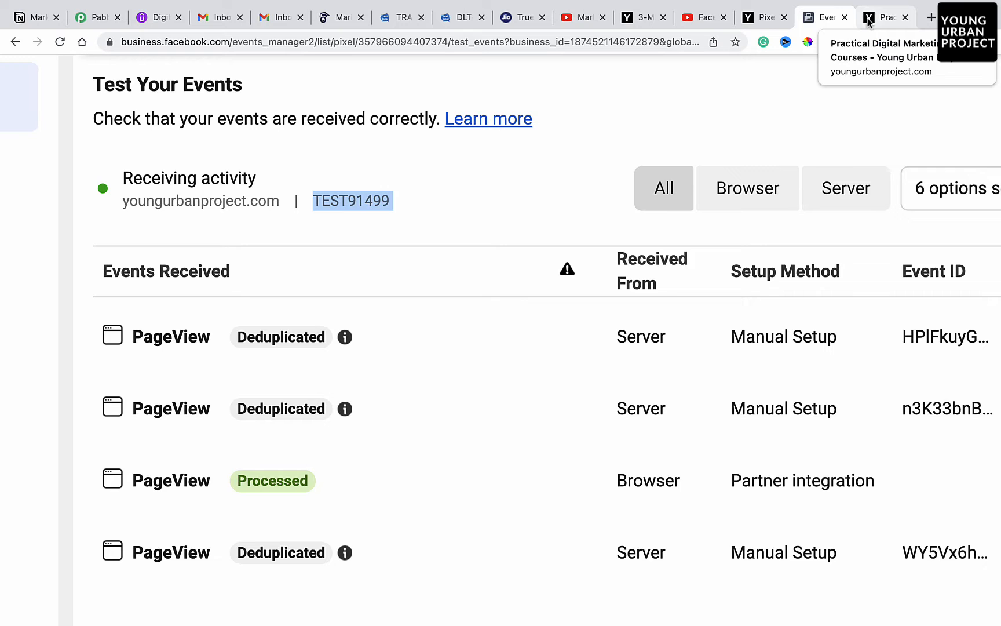
# Open the Meta Pixel settings in PixelYourSite and compare the test_event_code with the test code in Events Manager.
pyautogui.click(756, 19)
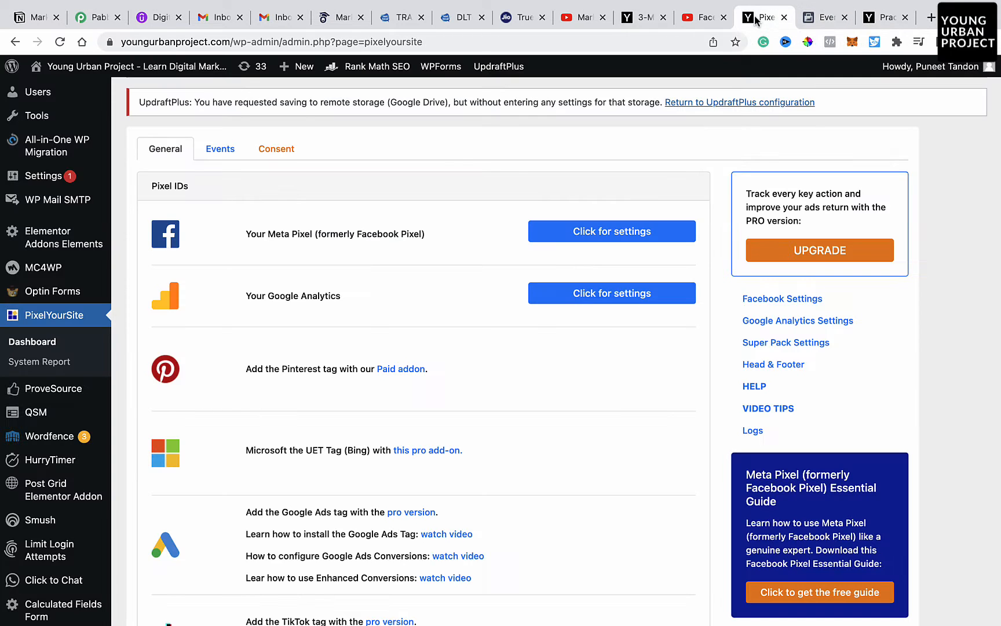
pyautogui.click(589, 233)
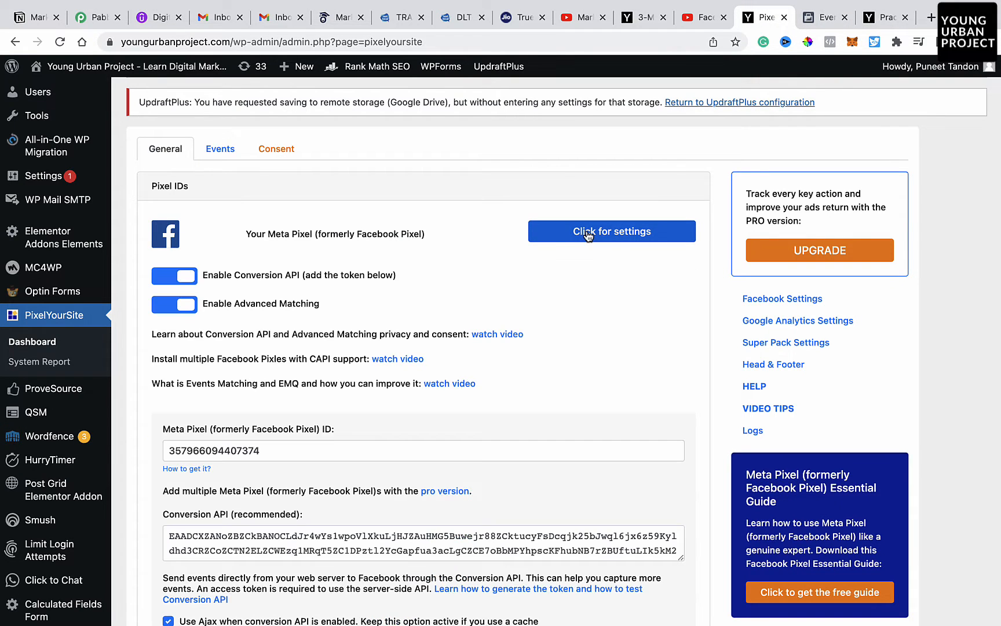
pyautogui.scroll(-5, 304, 470)
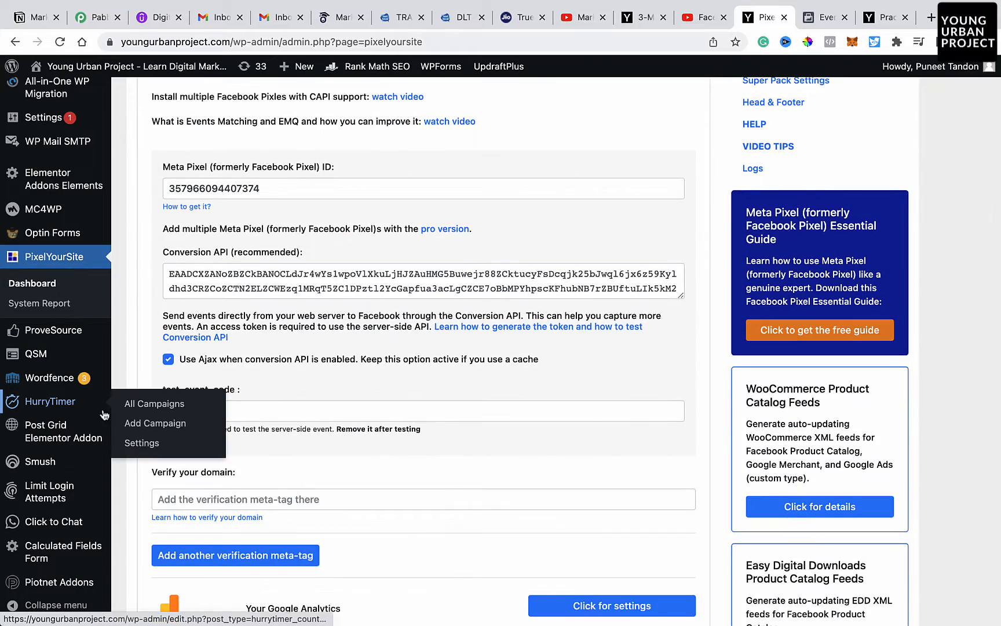
pyautogui.scroll(-5, 257, 356)
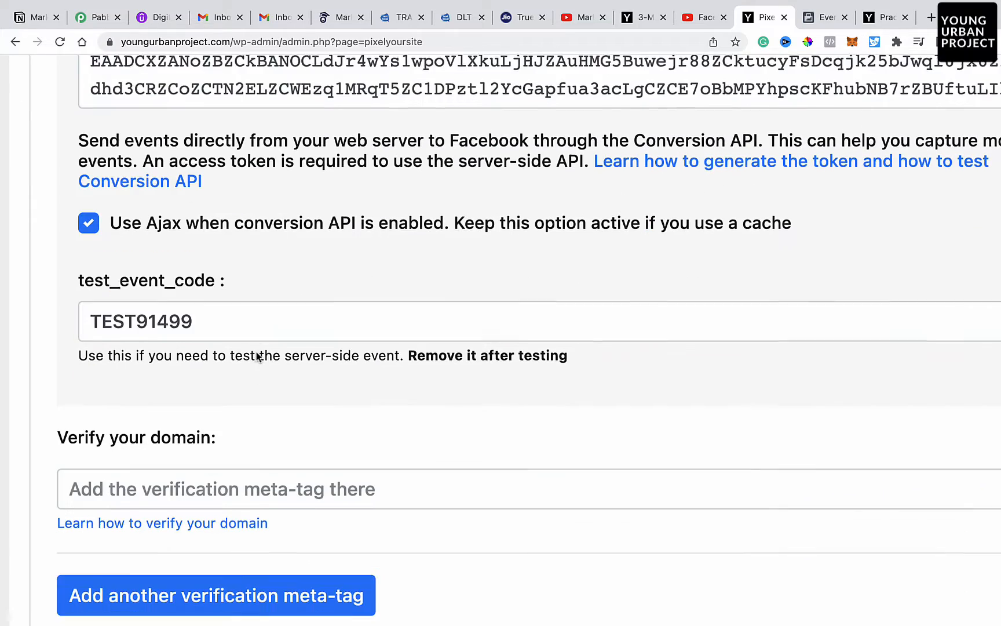
pyautogui.click(825, 17)
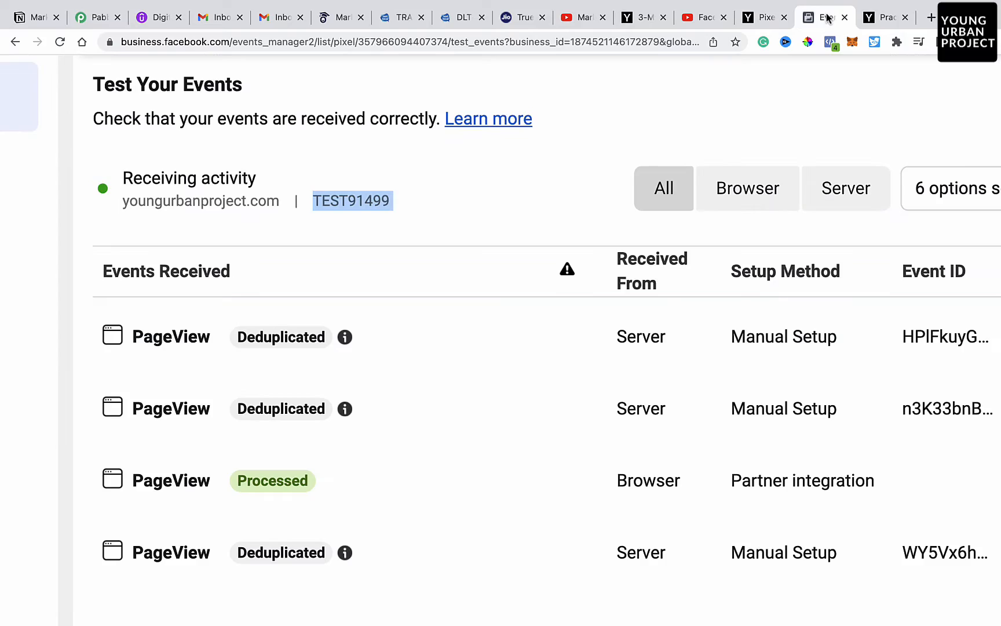
pyautogui.click(763, 18)
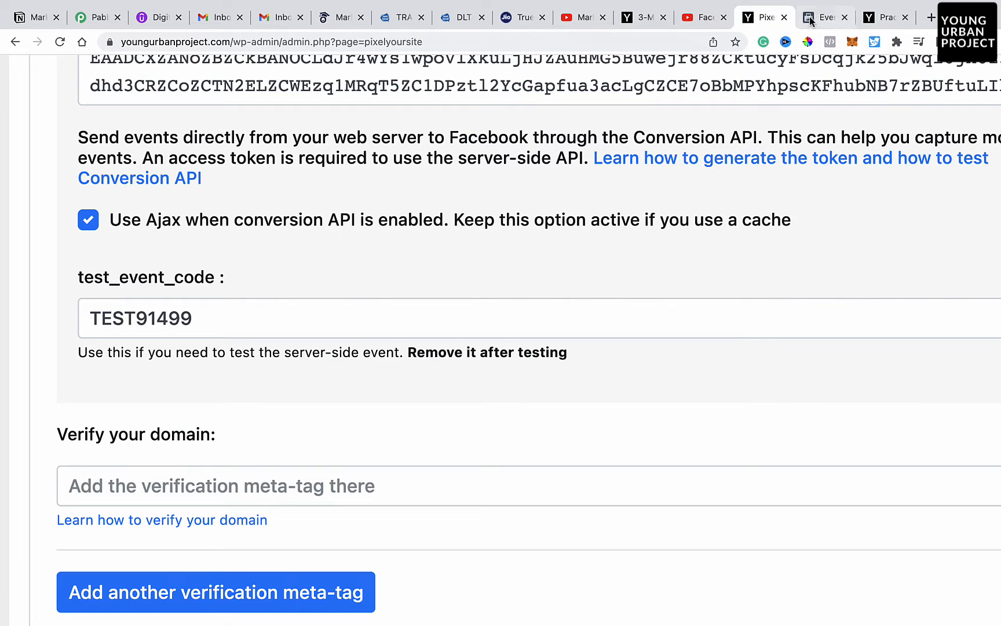
pyautogui.click(810, 19)
pyautogui.click(764, 17)
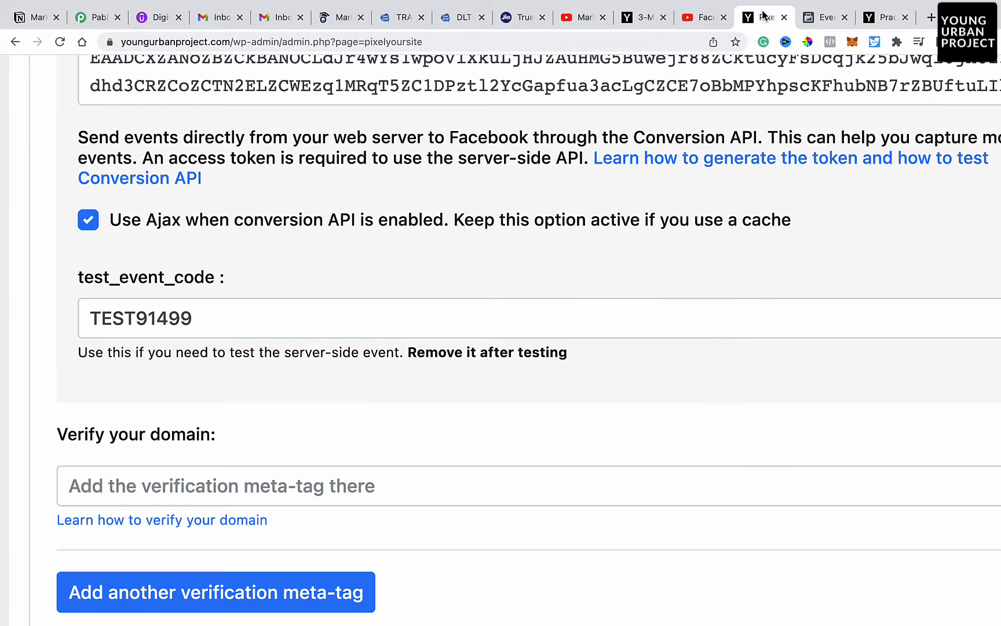
# Clear the test_event_code field and read the note below it about removing the code after testing.
pyautogui.doubleClick(166, 316)
pyautogui.press('BackSpace')
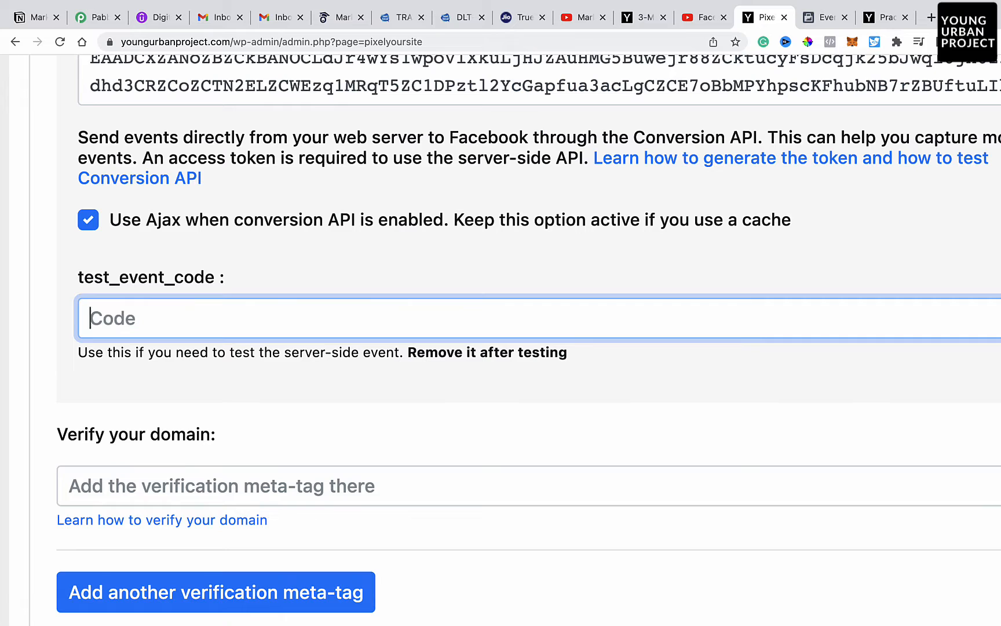
pyautogui.click(277, 260)
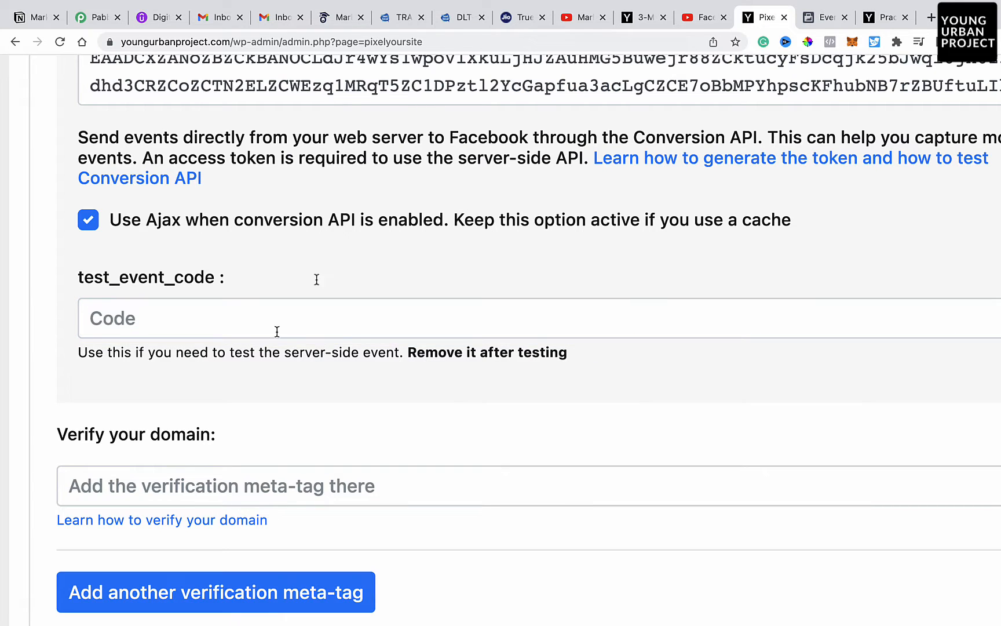
pyautogui.rightClick(81, 356)
pyautogui.tripleClick(312, 354)
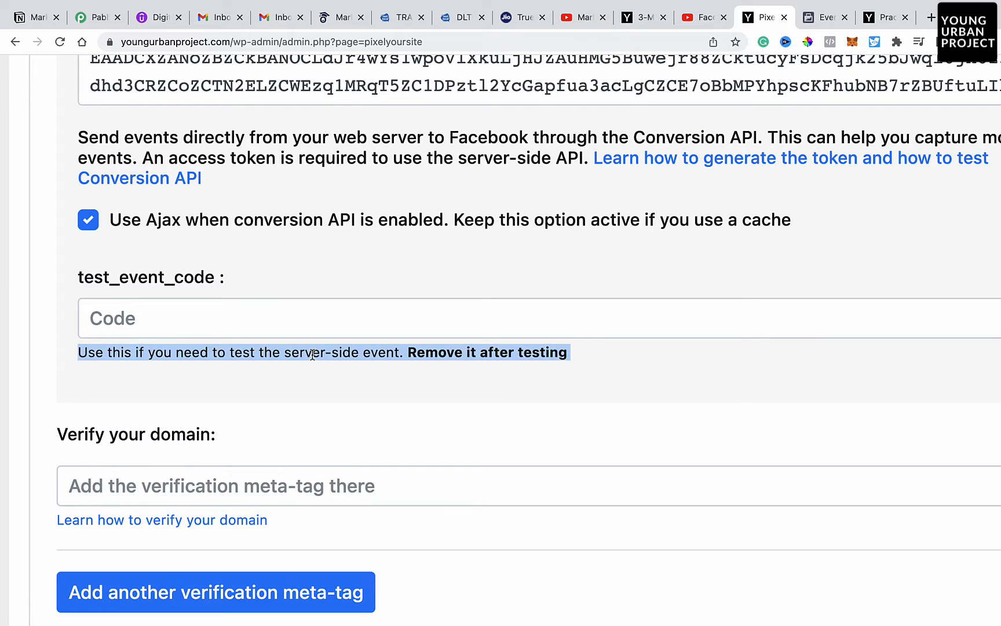
# Save the PixelYourSite settings with the test event code removed.
pyautogui.scroll(-5, 611, 287)
pyautogui.click(609, 284)
pyautogui.scroll(-3, 453, 420)
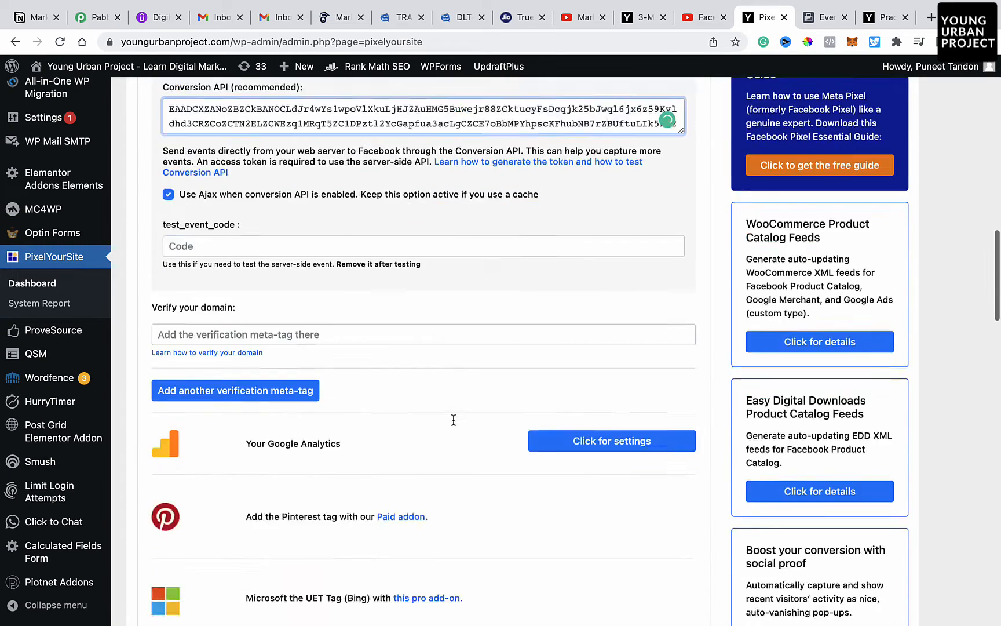
pyautogui.scroll(-20, 454, 420)
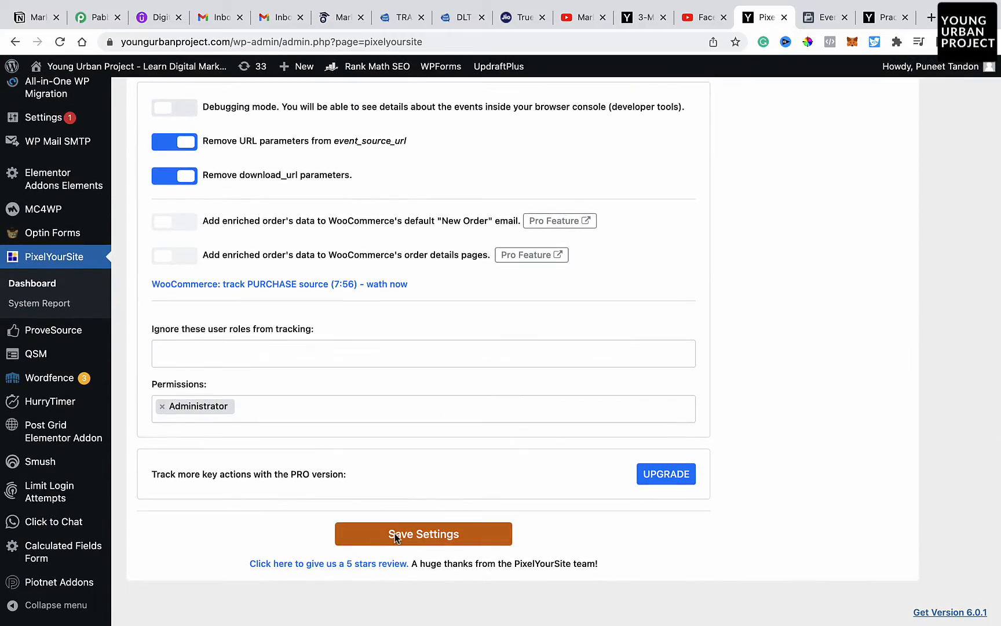
pyautogui.click(396, 538)
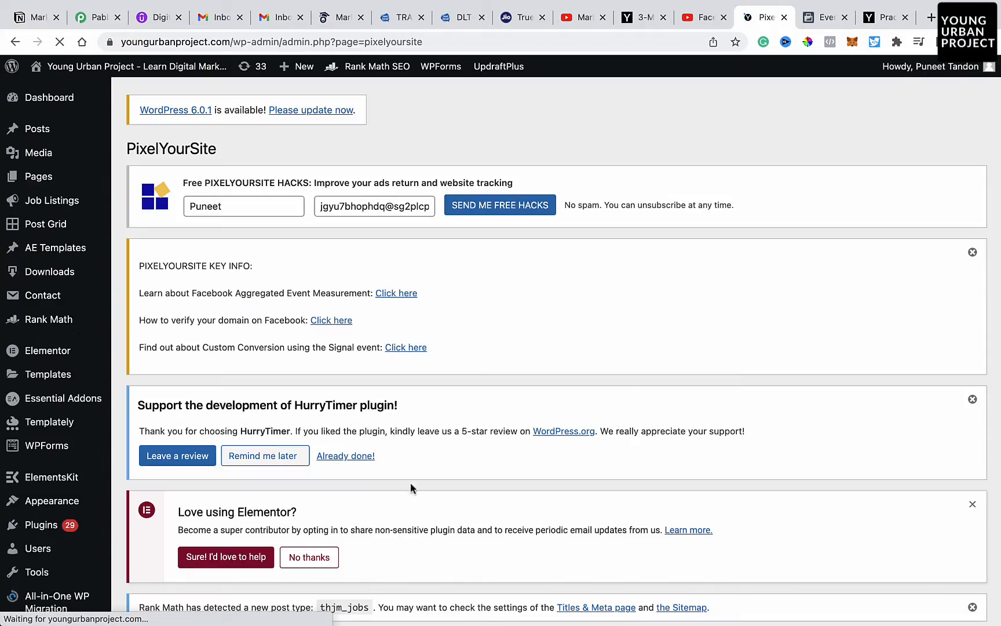
pyautogui.scroll(-15, 554, 329)
# Return to the Default Pixel's test events in Events Manager and clear the recorded session activity.
pyautogui.click(814, 17)
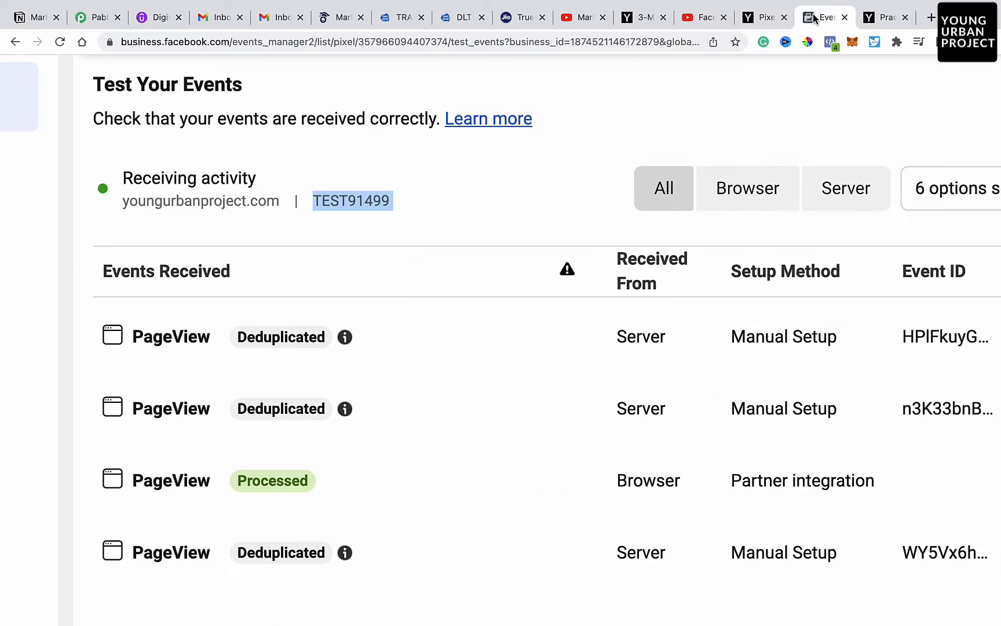
pyautogui.scroll(-5, 480, 304)
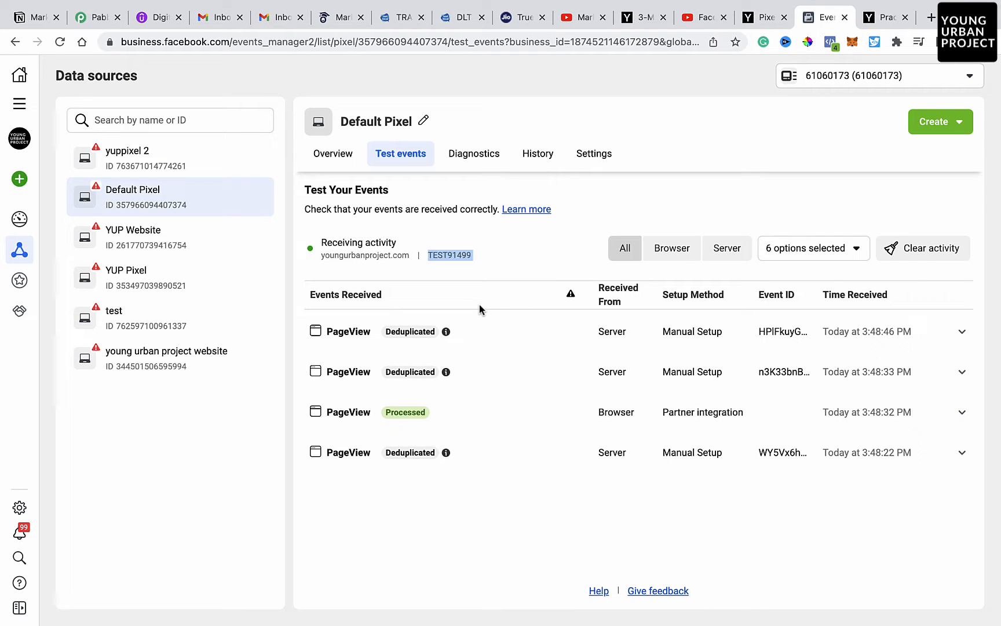
pyautogui.click(909, 249)
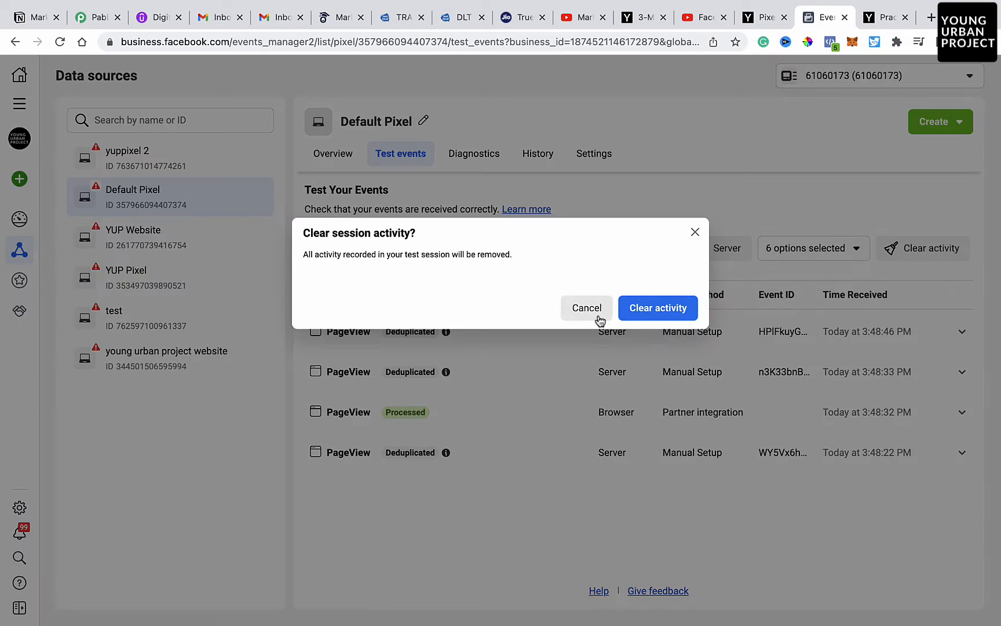
pyautogui.click(637, 306)
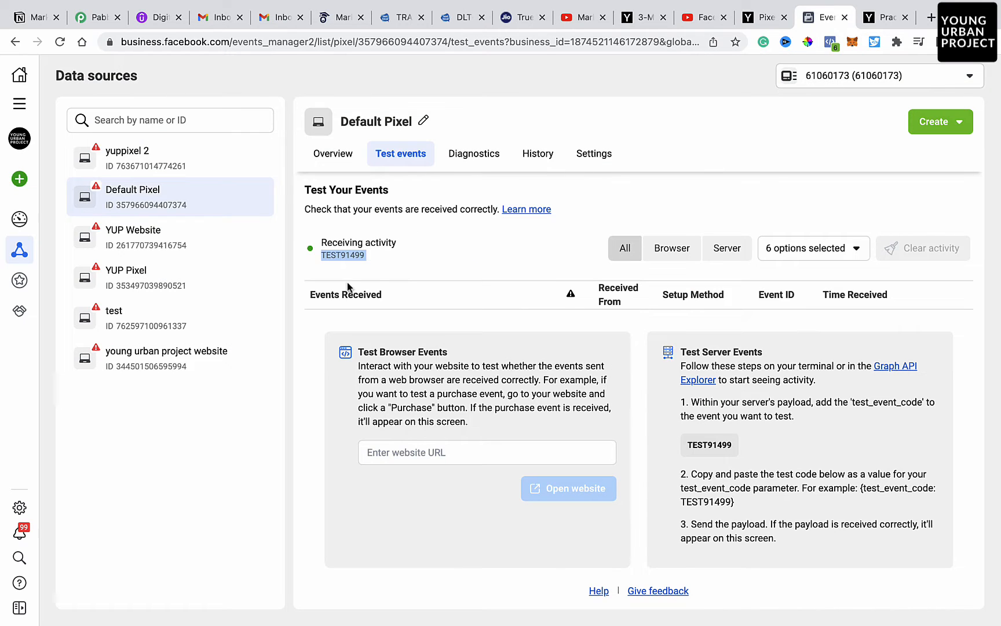
# Open the Default Pixel's overview and examine its activity chart and the connection method of each listed event.
pyautogui.click(334, 153)
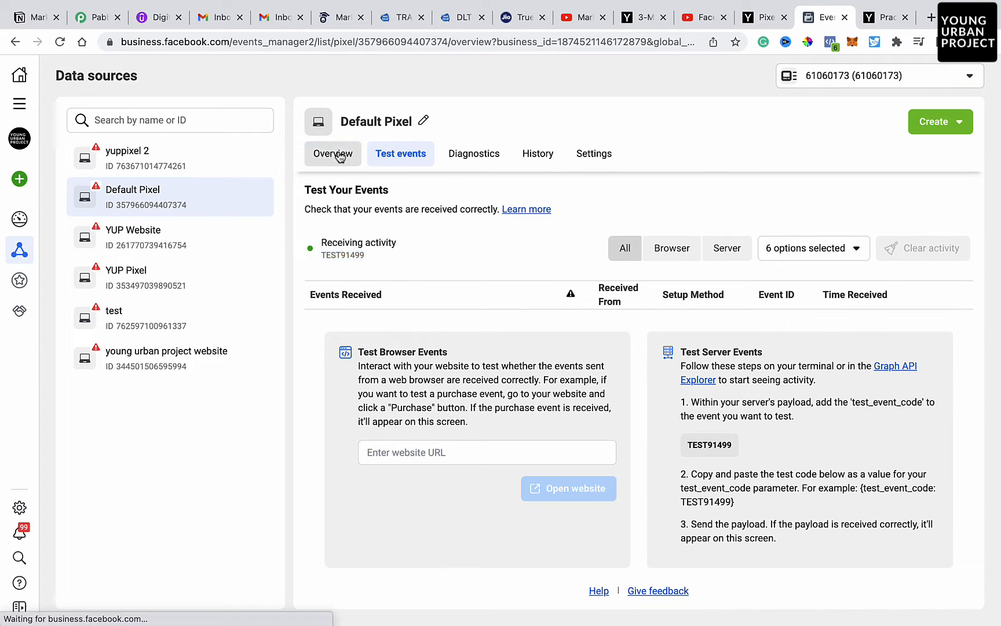
pyautogui.scroll(-4, 749, 218)
pyautogui.scroll(3, 749, 217)
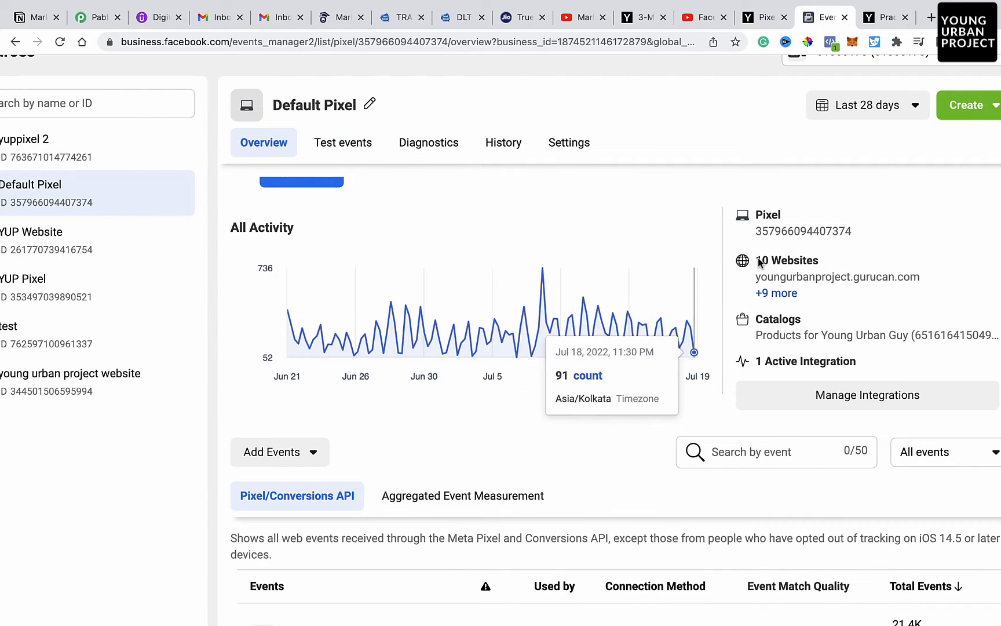
pyautogui.scroll(-5, 624, 408)
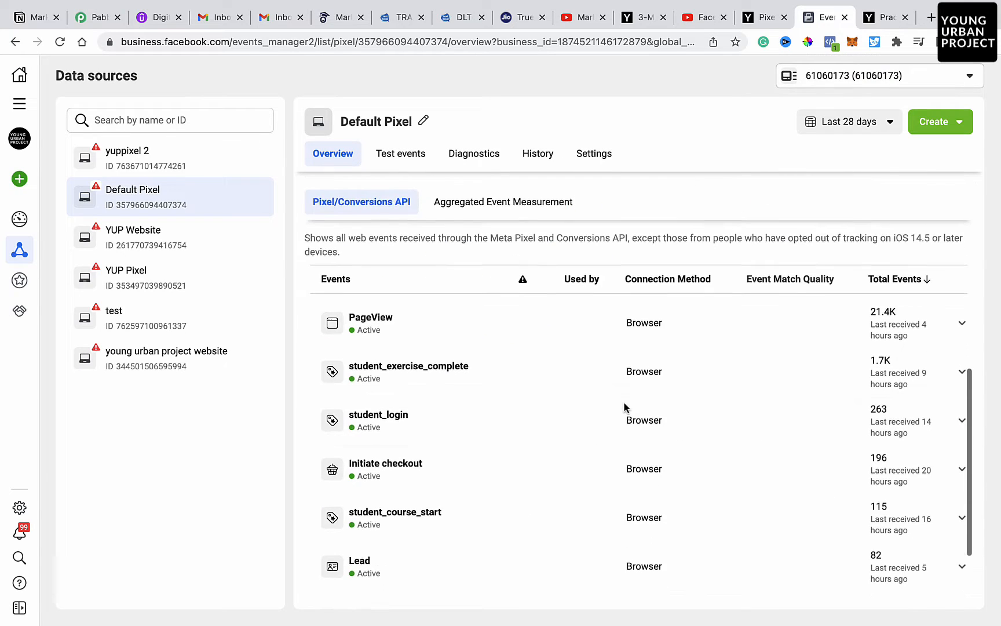
pyautogui.scroll(-2, 625, 408)
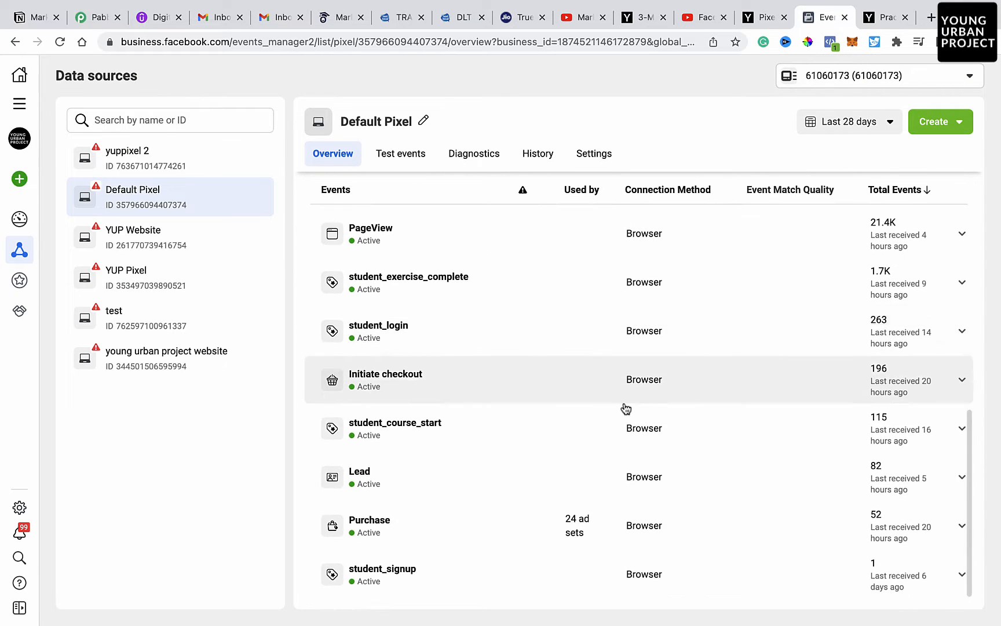
pyautogui.scroll(1, 626, 408)
pyautogui.scroll(-1, 626, 408)
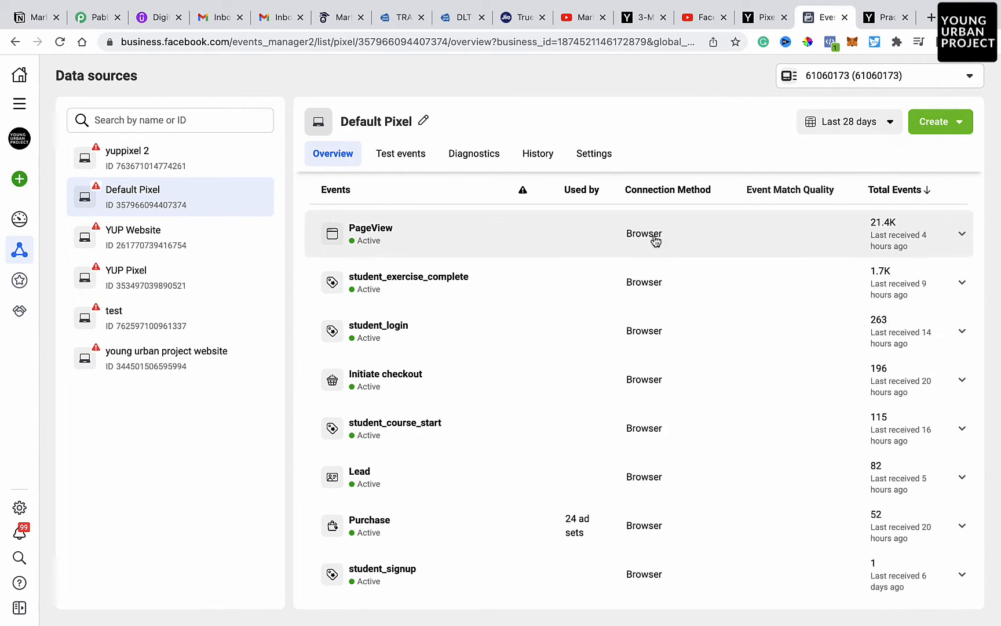
pyautogui.scroll(3, 630, 327)
pyautogui.scroll(-3, 628, 302)
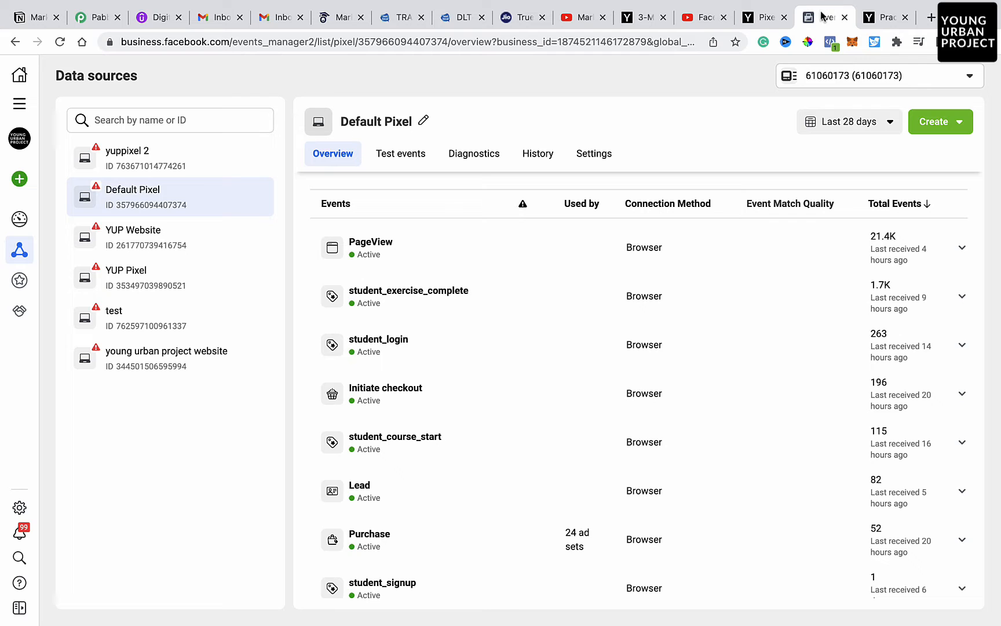
# View the list of all business tools in Business settings, close it and open the Domains page under Brand Safety.
pyautogui.moveTo(22, 295)
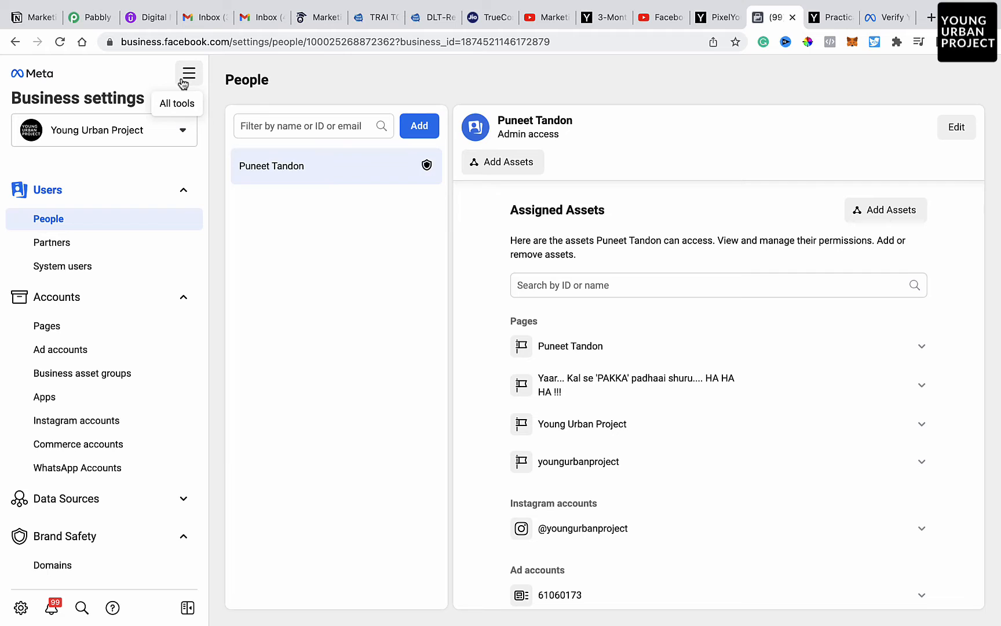
pyautogui.click(189, 73)
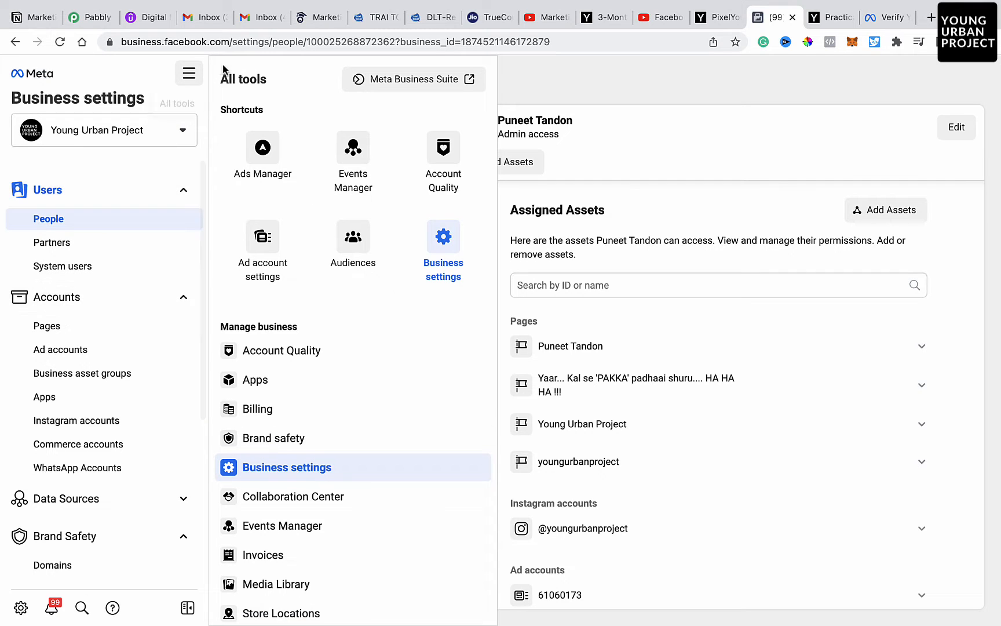
pyautogui.click(559, 95)
pyautogui.scroll(-3, 40, 508)
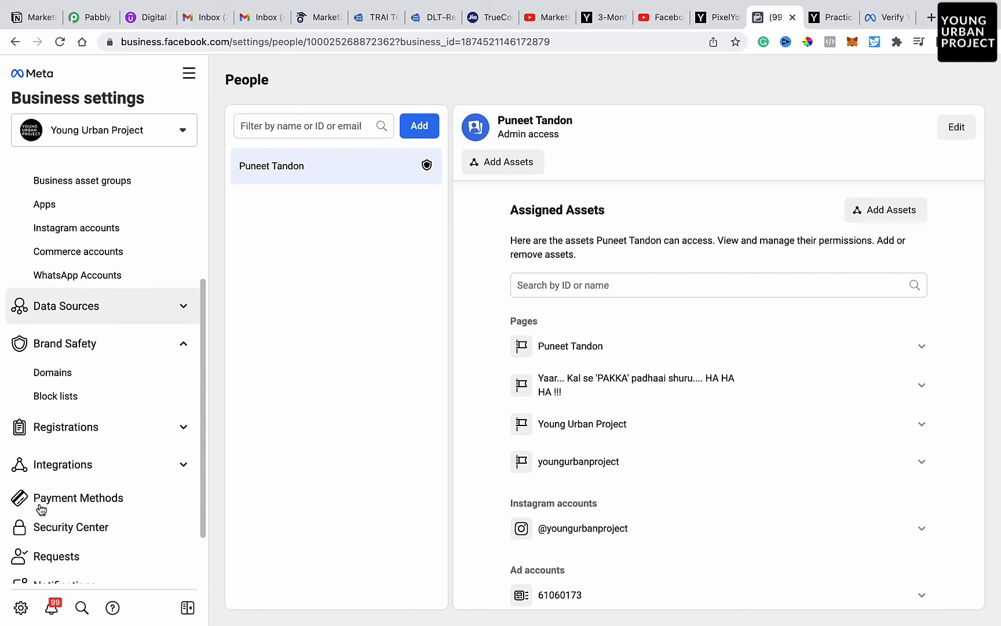
pyautogui.click(88, 353)
pyautogui.click(88, 354)
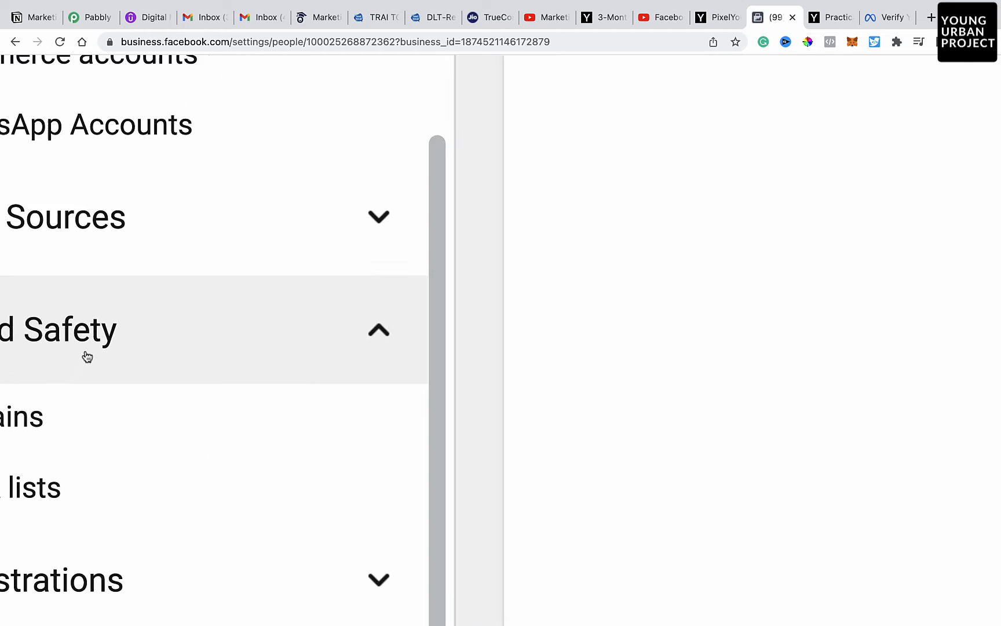
pyautogui.hscroll(-5, 87, 356)
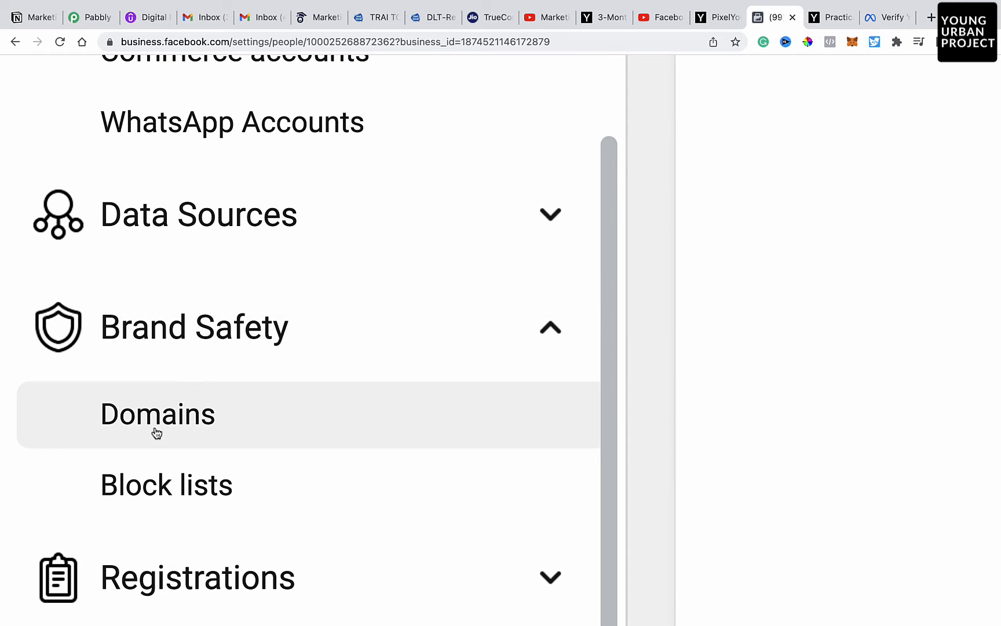
pyautogui.click(192, 415)
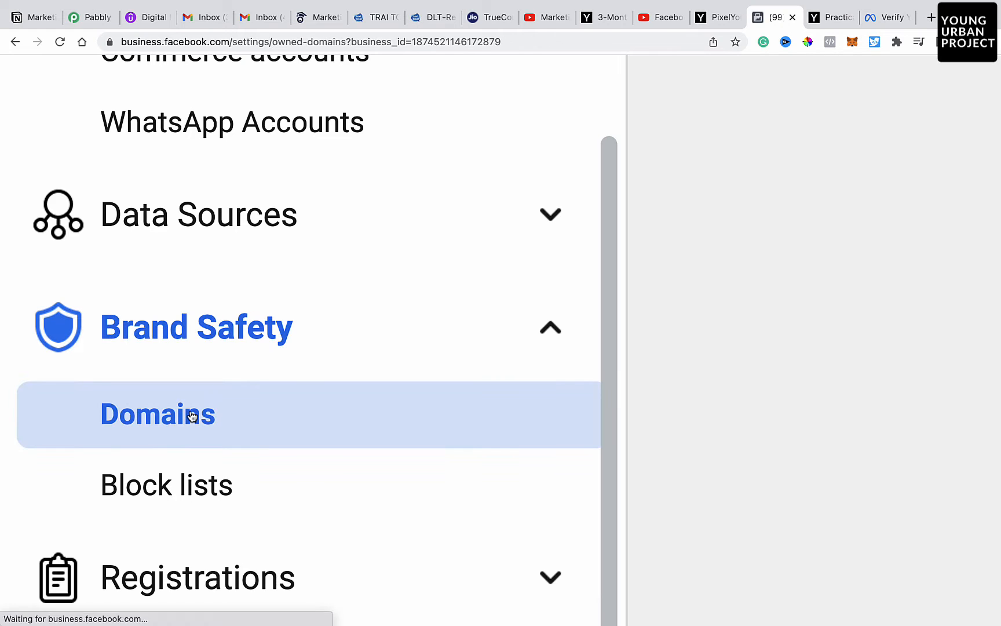
# Examine the domain list and the meta-tag verification instructions for youngurbanguy.com.
pyautogui.scroll(-10, 192, 416)
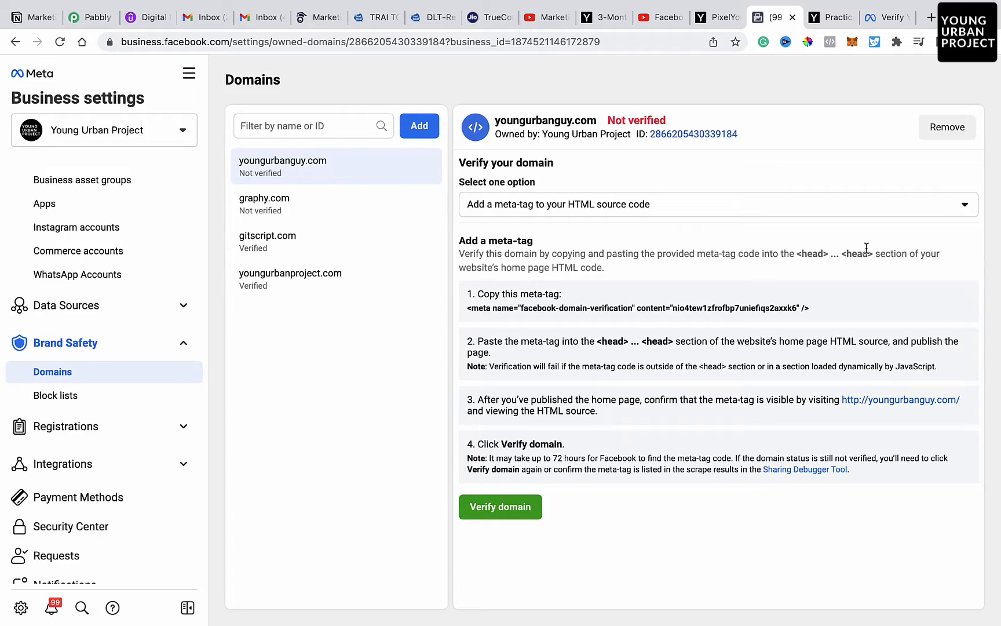
pyautogui.scroll(4, 867, 248)
pyautogui.hscroll(3, 866, 248)
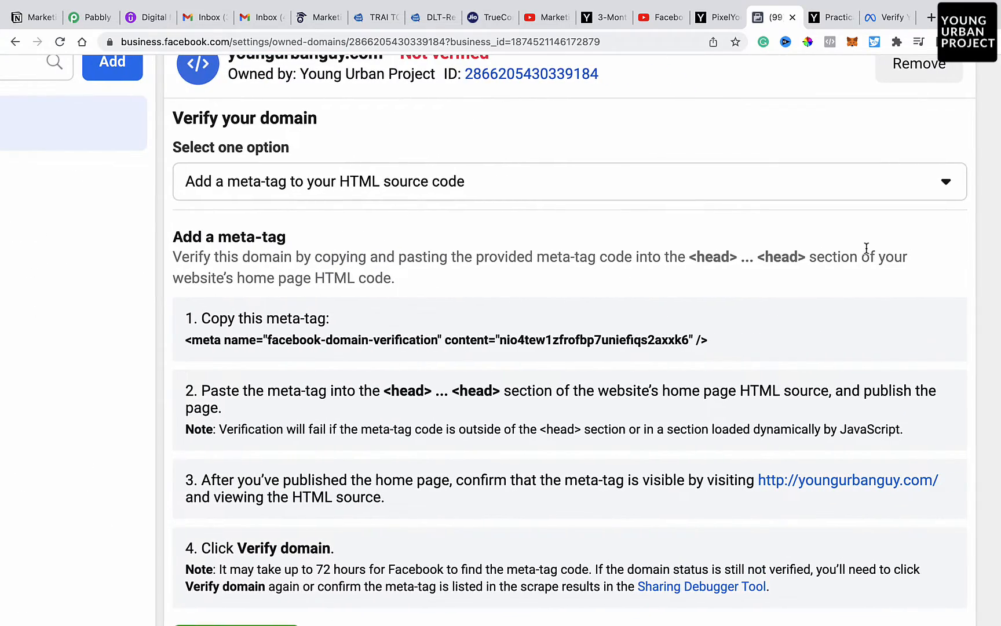
pyautogui.scroll(-4, 574, 172)
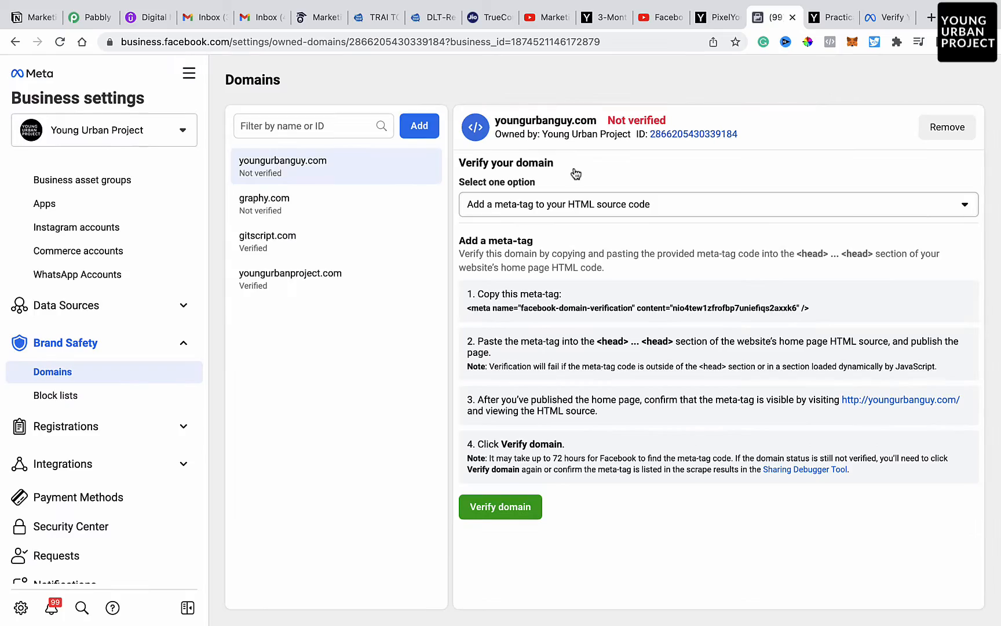
pyautogui.click(420, 126)
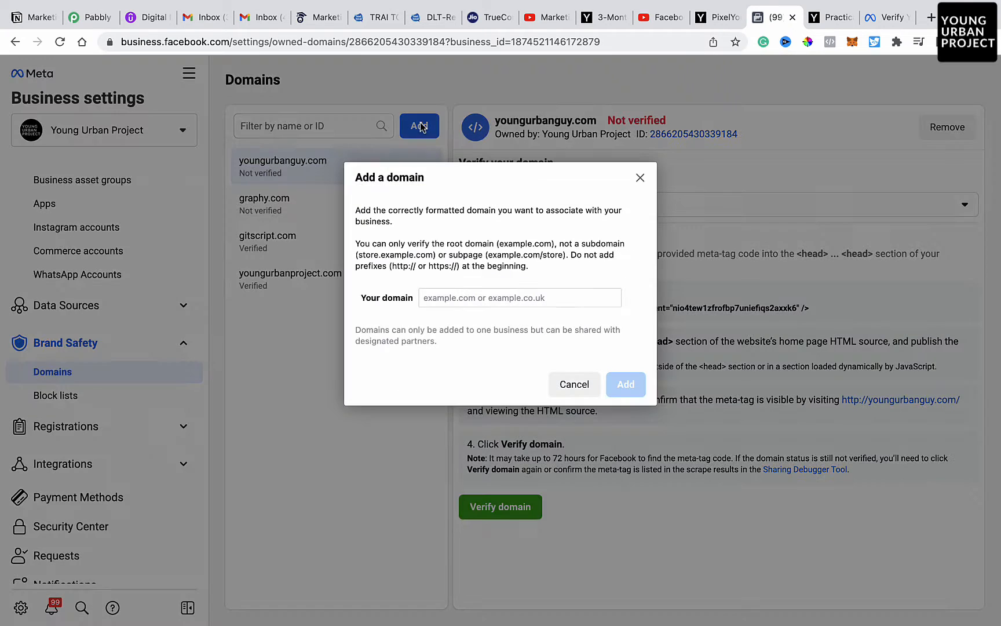
pyautogui.click(444, 293)
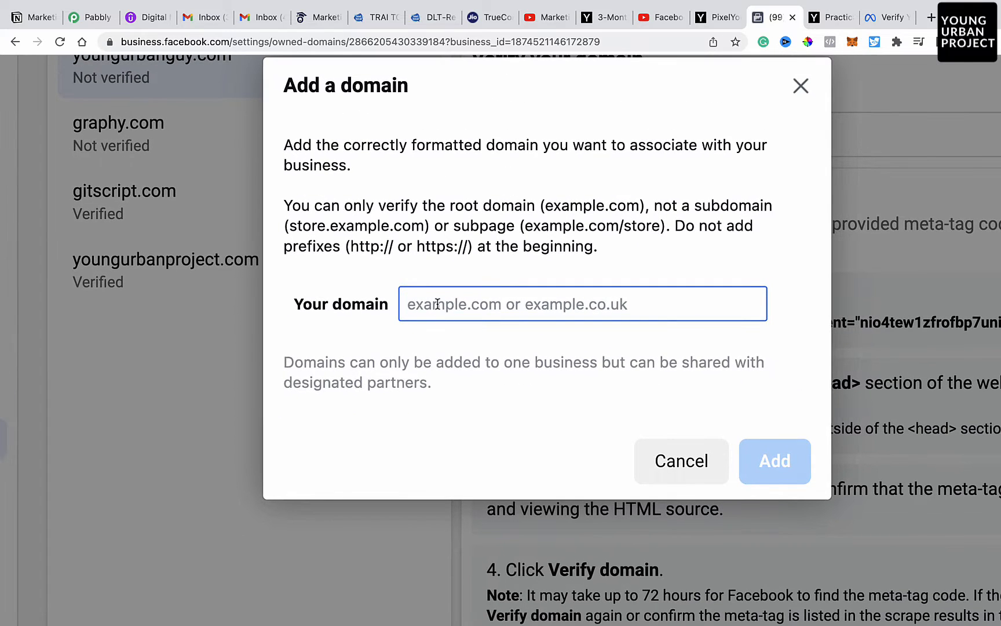
pyautogui.write('youngurbanproj')
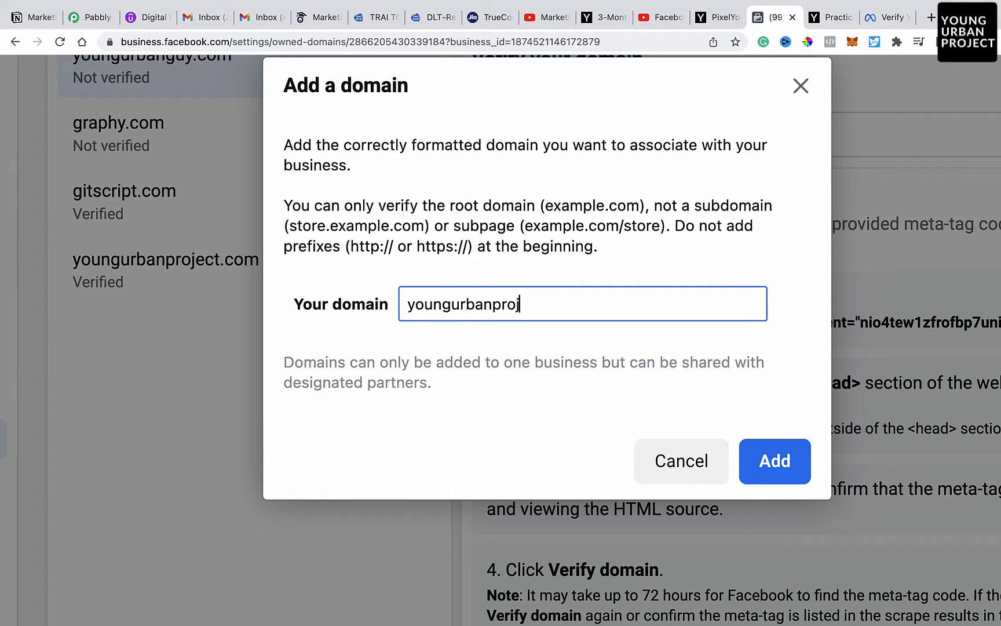
pyautogui.write('ect.com')
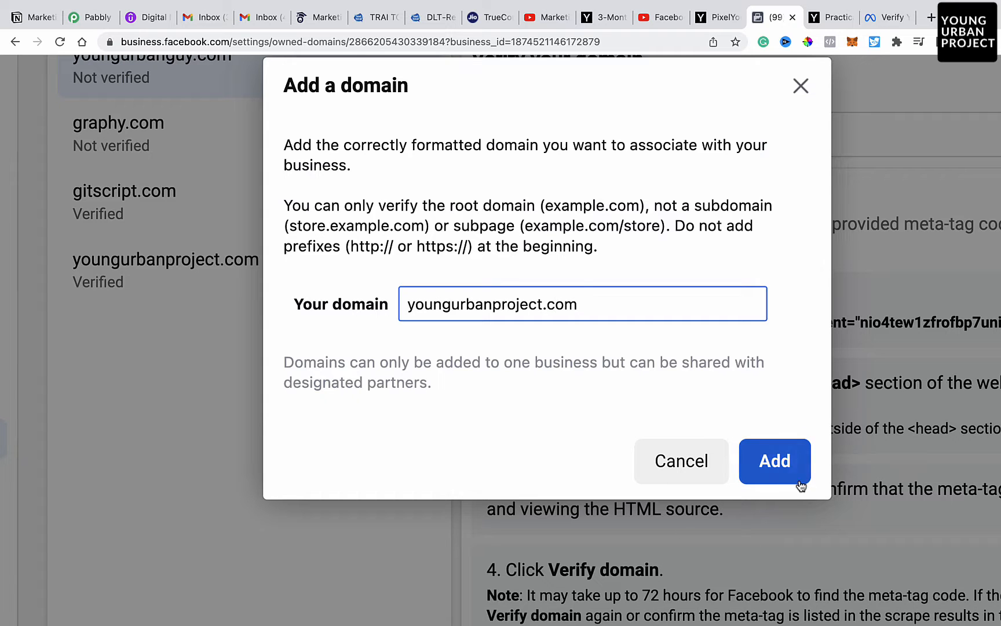
pyautogui.click(802, 88)
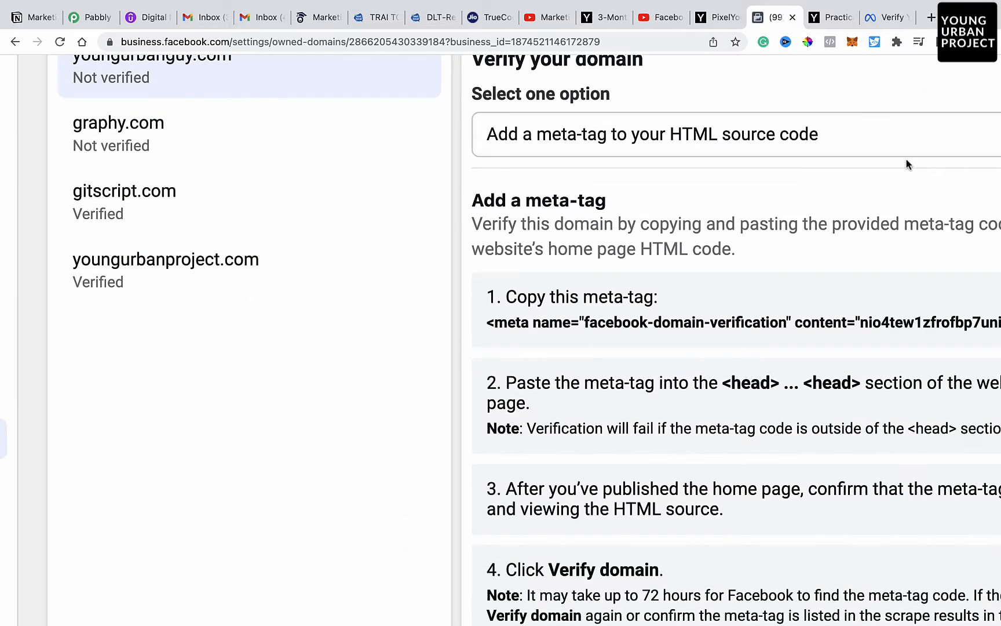
# Choose "Add a meta-tag to your HTML source code" as youngurbanguy.com's verification option and copy its meta-tag to the clipboard.
pyautogui.hscroll(4, 933, 206)
pyautogui.hscroll(-3, 933, 206)
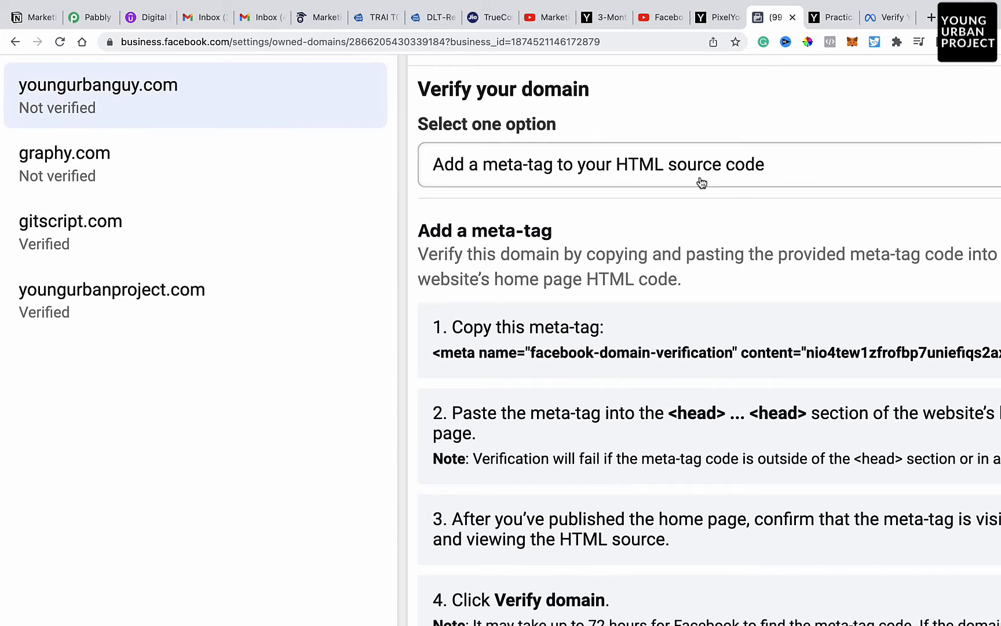
pyautogui.hscroll(6, 701, 183)
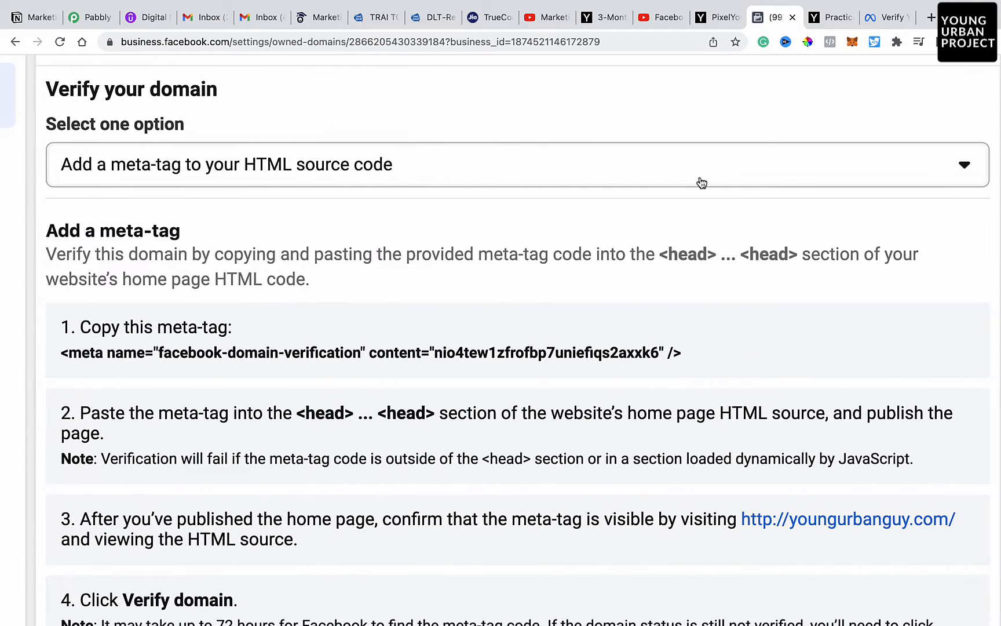
pyautogui.scroll(-1, 718, 173)
pyautogui.click(718, 173)
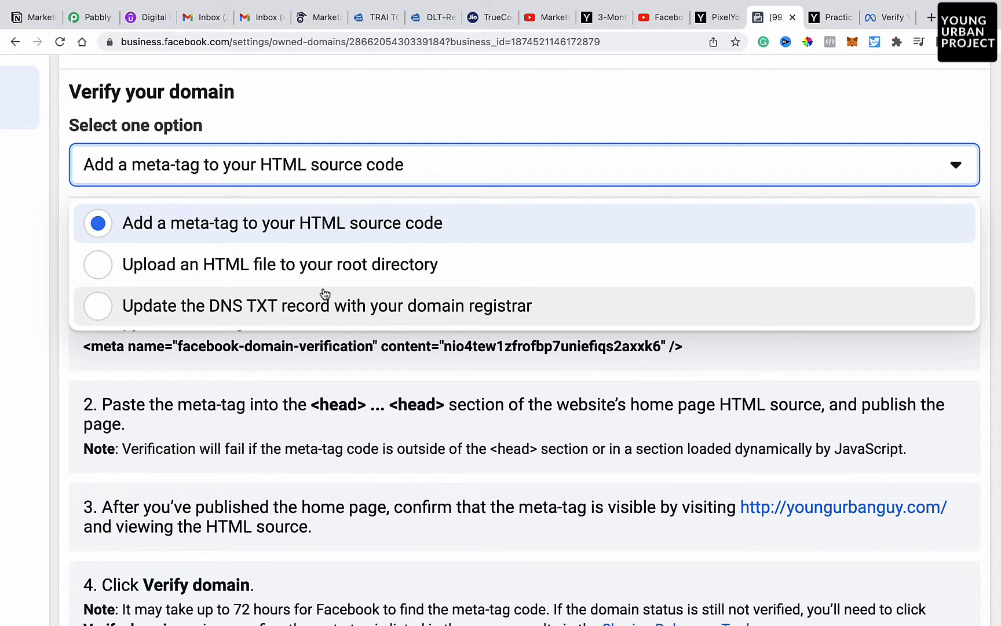
pyautogui.click(275, 222)
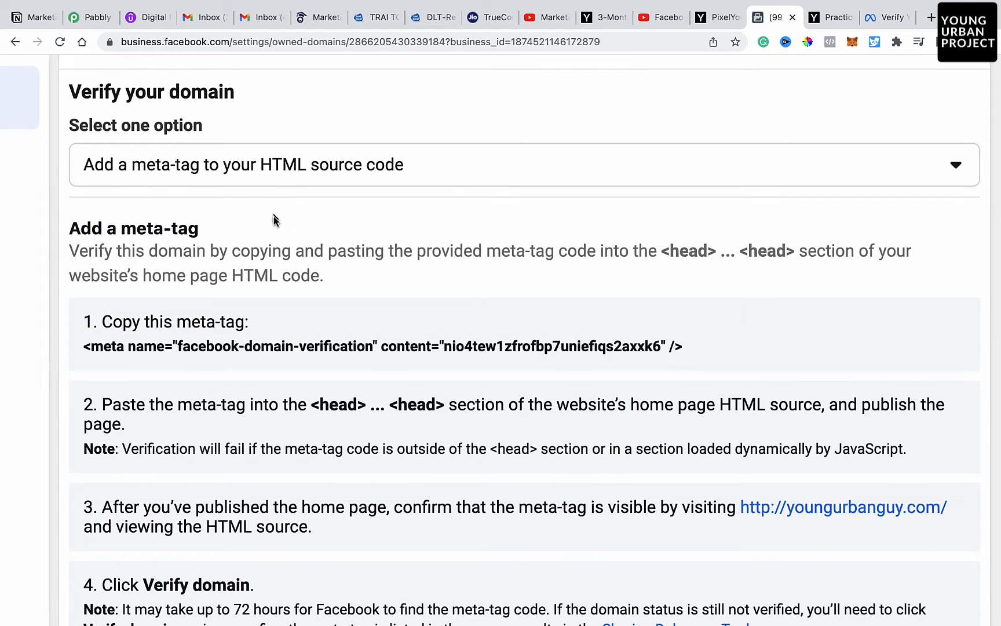
pyautogui.scroll(-3, 377, 336)
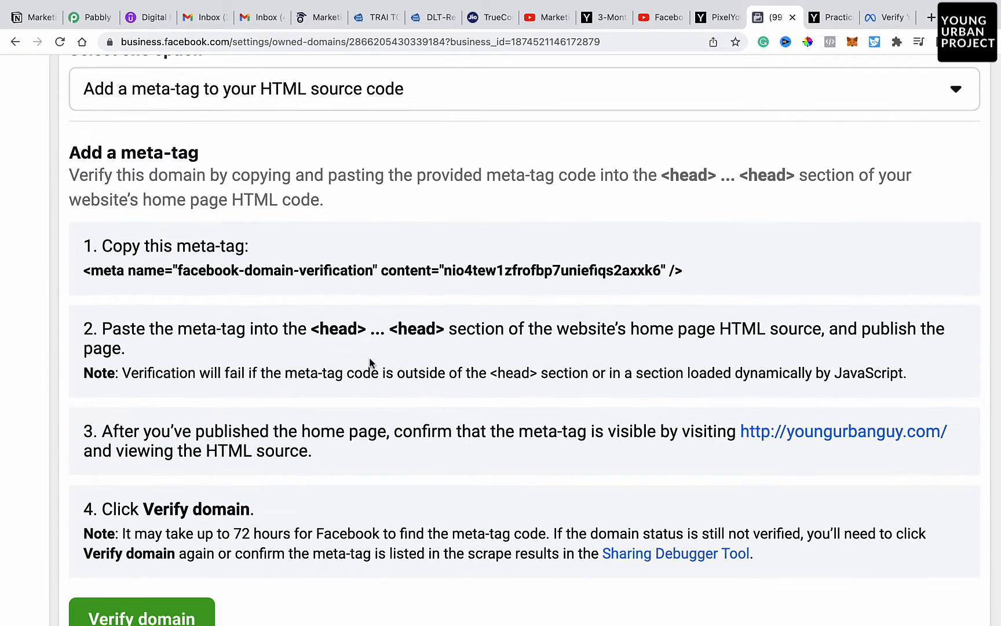
pyautogui.click(285, 270)
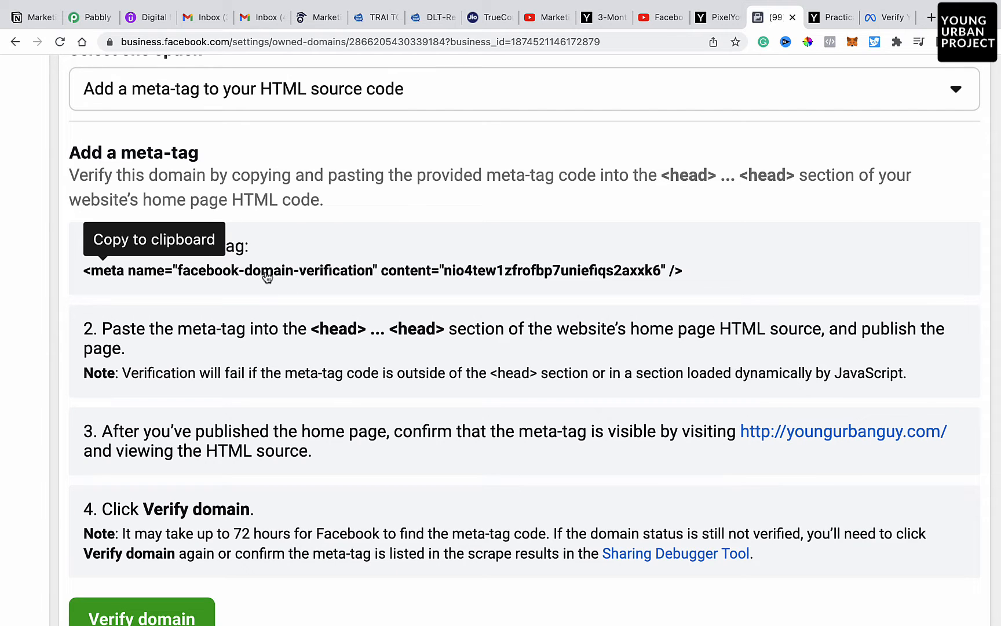
pyautogui.click(267, 273)
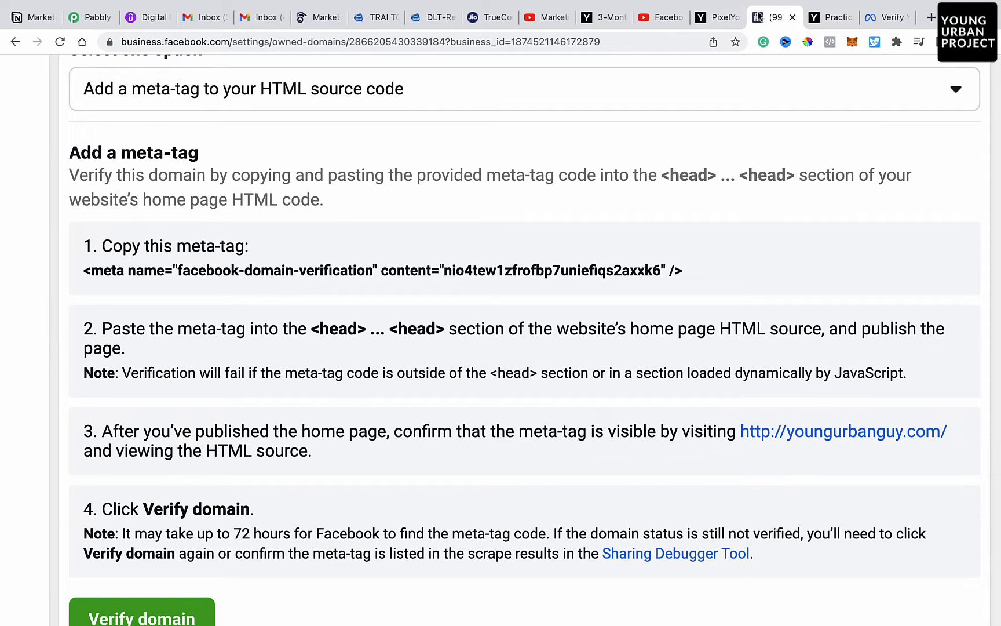
# Switch to PixelYourSite in the WordPress admin, expand the Meta Pixel settings and go to the domain verification field.
pyautogui.click(710, 17)
pyautogui.scroll(15, 424, 293)
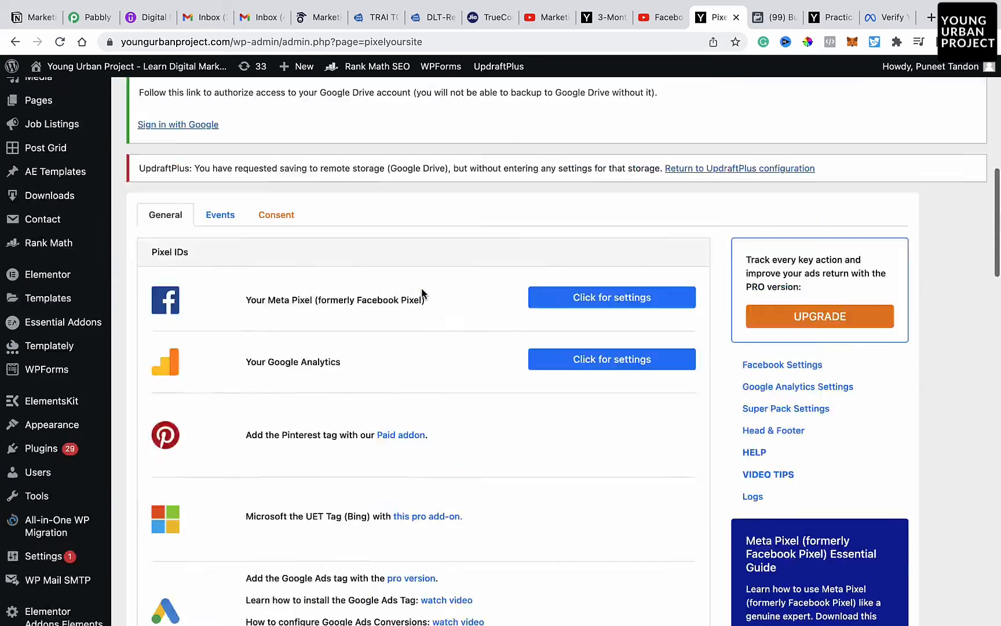
pyautogui.scroll(-9, 424, 293)
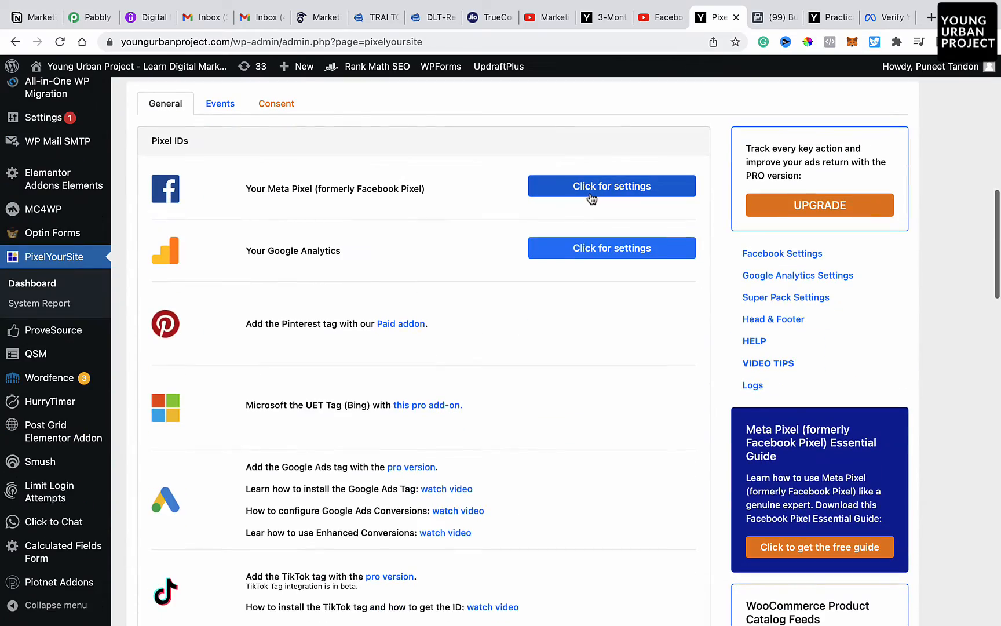
pyautogui.click(591, 196)
pyautogui.scroll(-2, 334, 489)
pyautogui.scroll(-5, 334, 484)
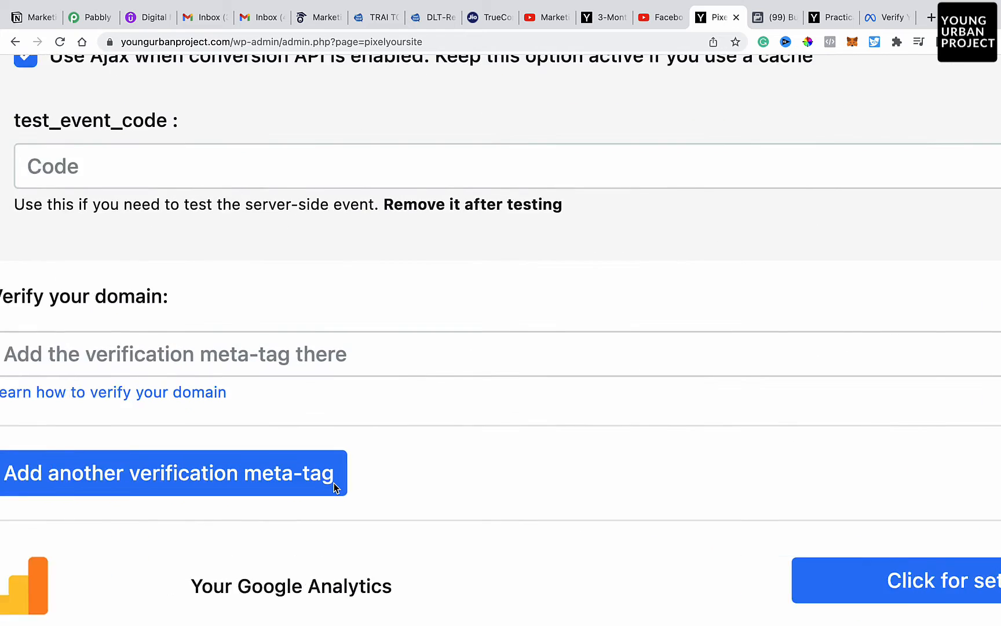
pyautogui.click(305, 350)
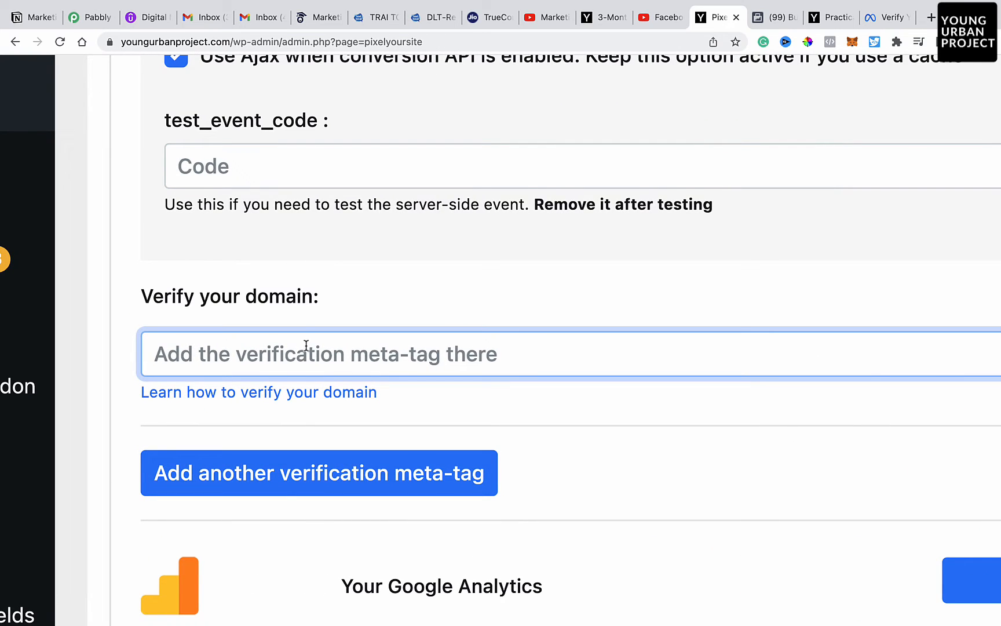
# Open PixelYourSite's guide on verifying a domain, allow all cookies and read through its steps to the partners and assets section.
pyautogui.click(238, 392)
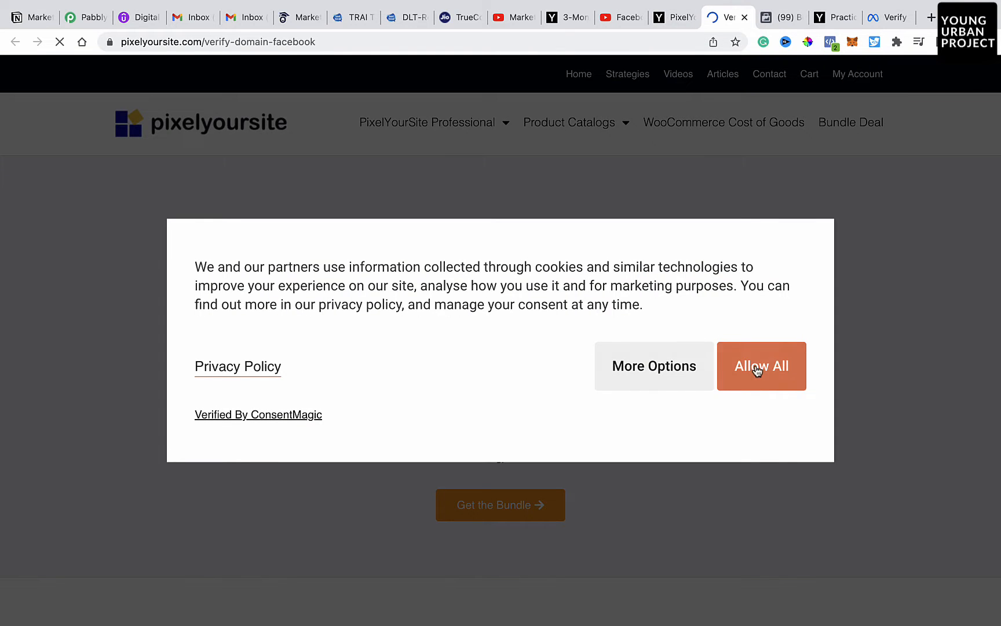
pyautogui.click(755, 367)
pyautogui.scroll(-4, 756, 366)
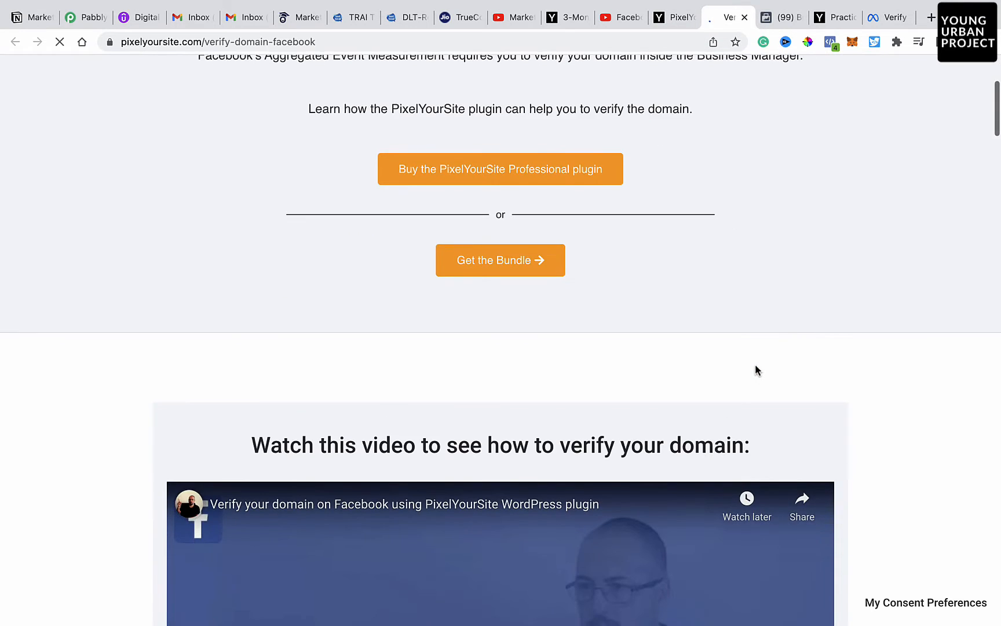
pyautogui.scroll(-10, 755, 370)
pyautogui.scroll(-9, 663, 366)
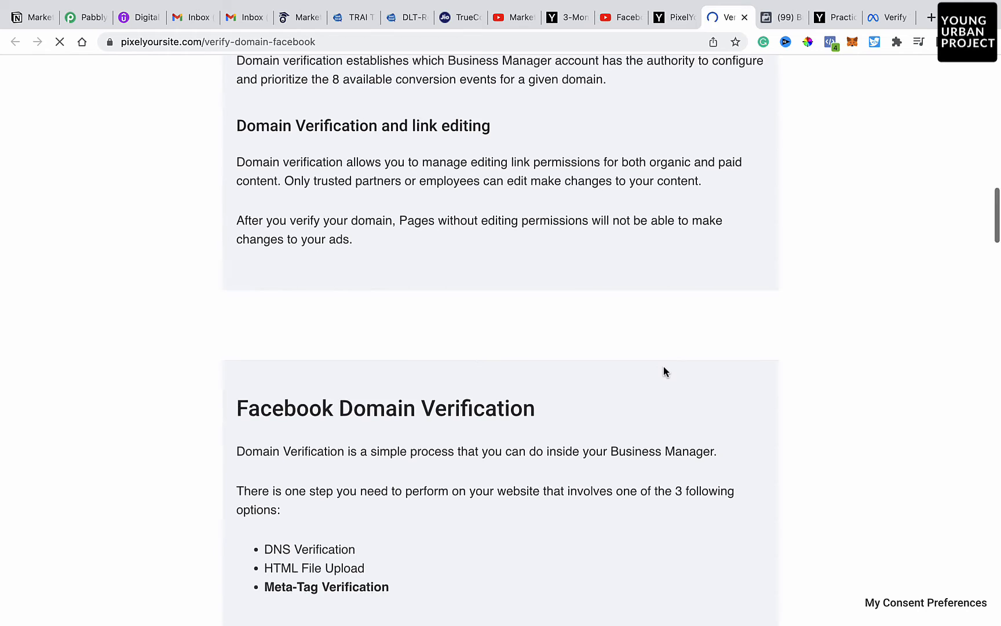
pyautogui.scroll(-15, 382, 426)
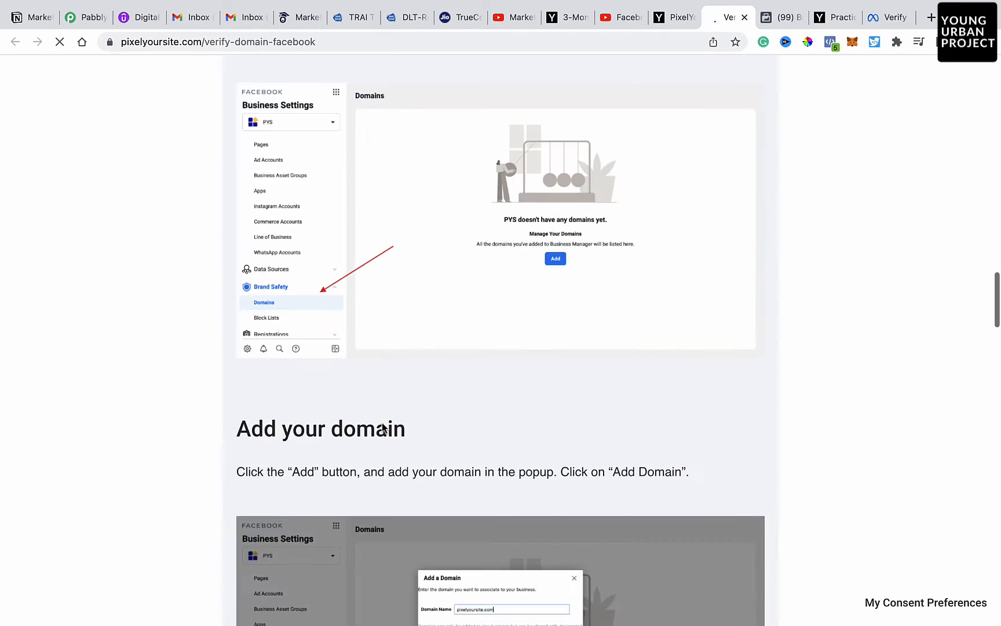
pyautogui.scroll(-8, 382, 428)
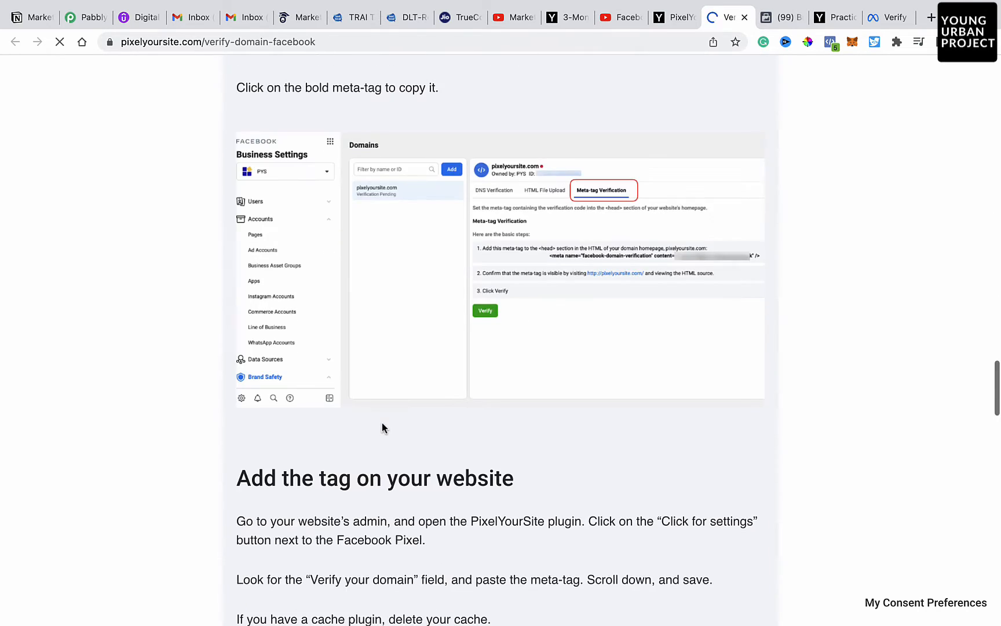
pyautogui.scroll(-10, 642, 243)
pyautogui.scroll(-3, 643, 247)
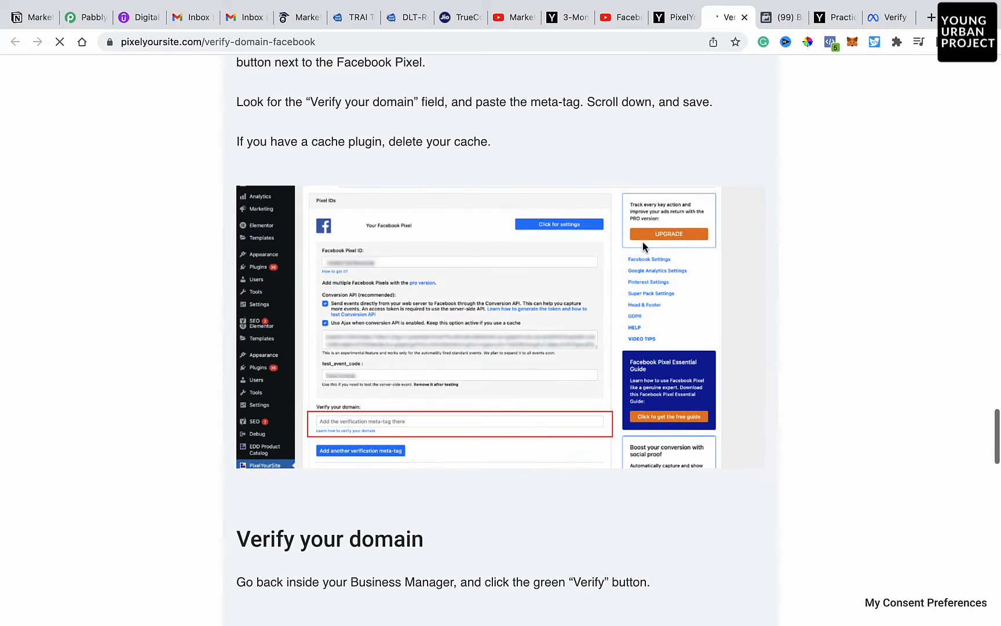
pyautogui.scroll(-7, 559, 327)
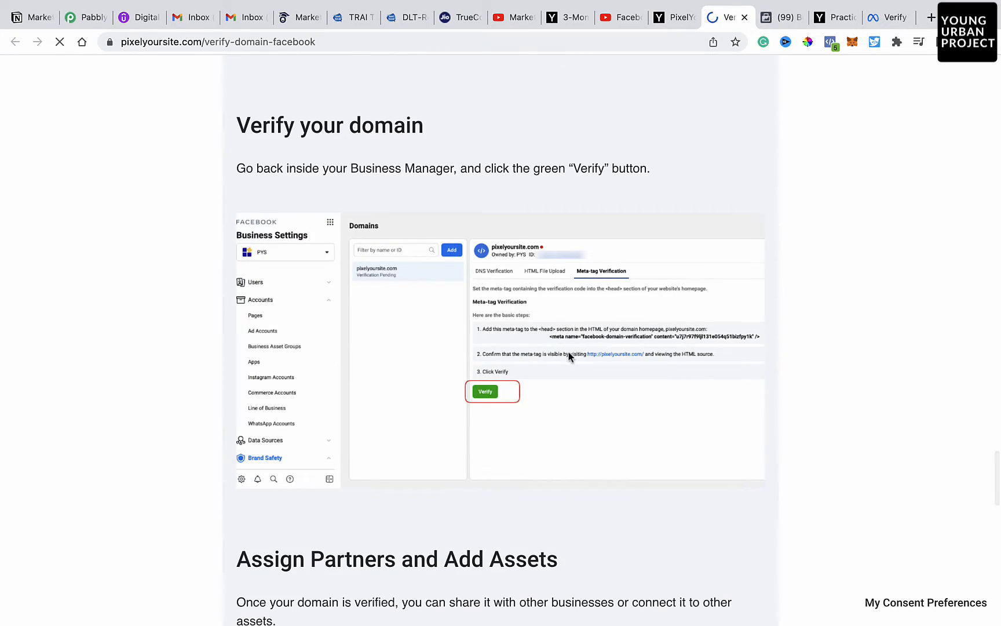
pyautogui.scroll(-8, 561, 432)
pyautogui.scroll(-6, 560, 428)
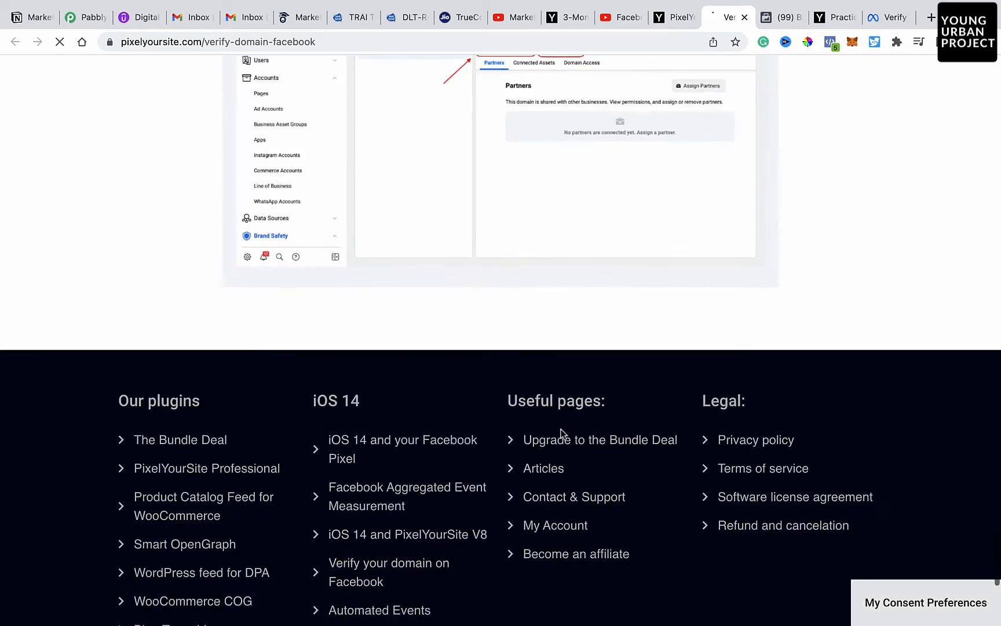
pyautogui.scroll(5, 560, 428)
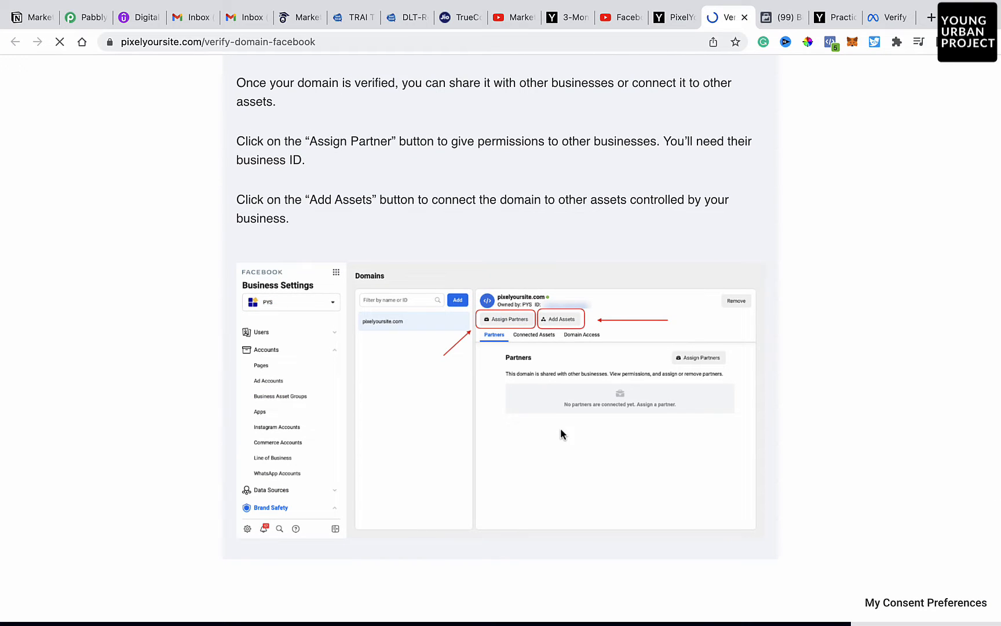
pyautogui.scroll(3, 560, 428)
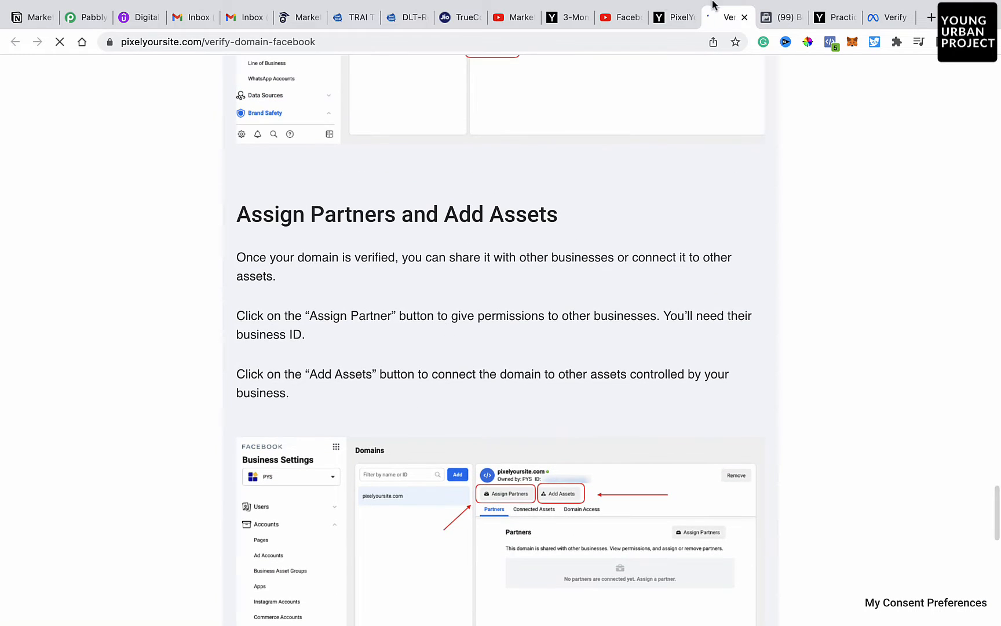
# Return to the PixelYourSite settings and paste the copied Facebook domain verification meta-tag into the "Verify your domain" field.
pyautogui.click(676, 21)
pyautogui.click(289, 360)
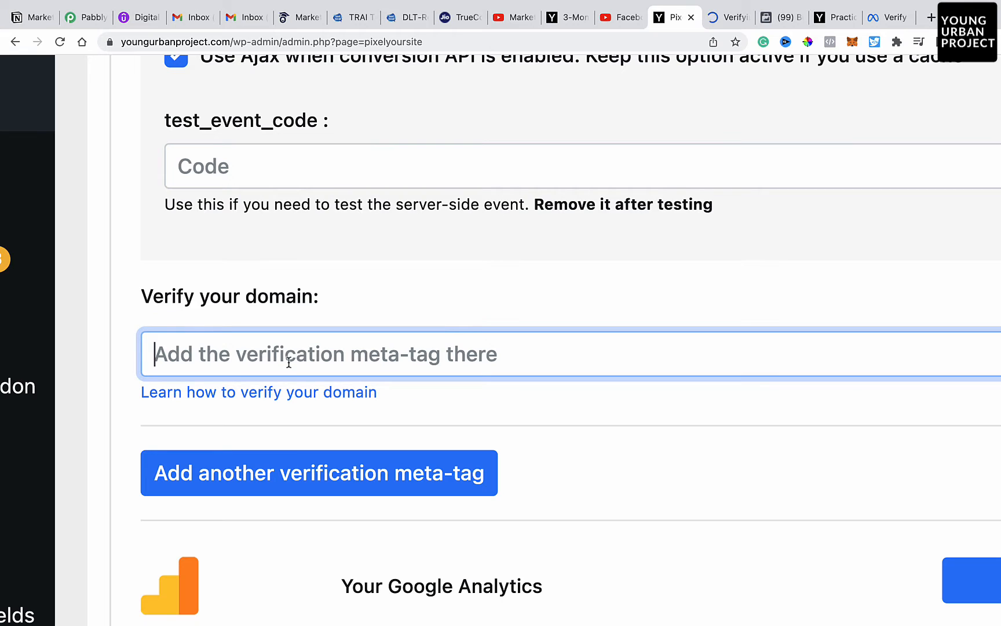
pyautogui.write('<meta name="facebook-domain-verification" content="nio4tew1zfrofbp7uniefiqs2axxk6" />')
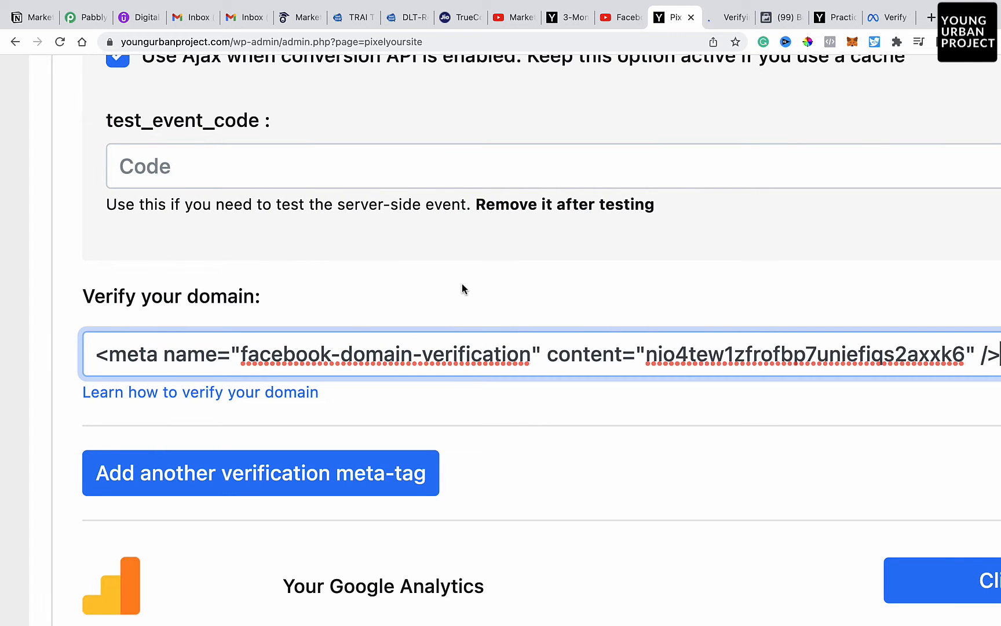
pyautogui.scroll(-1, 462, 284)
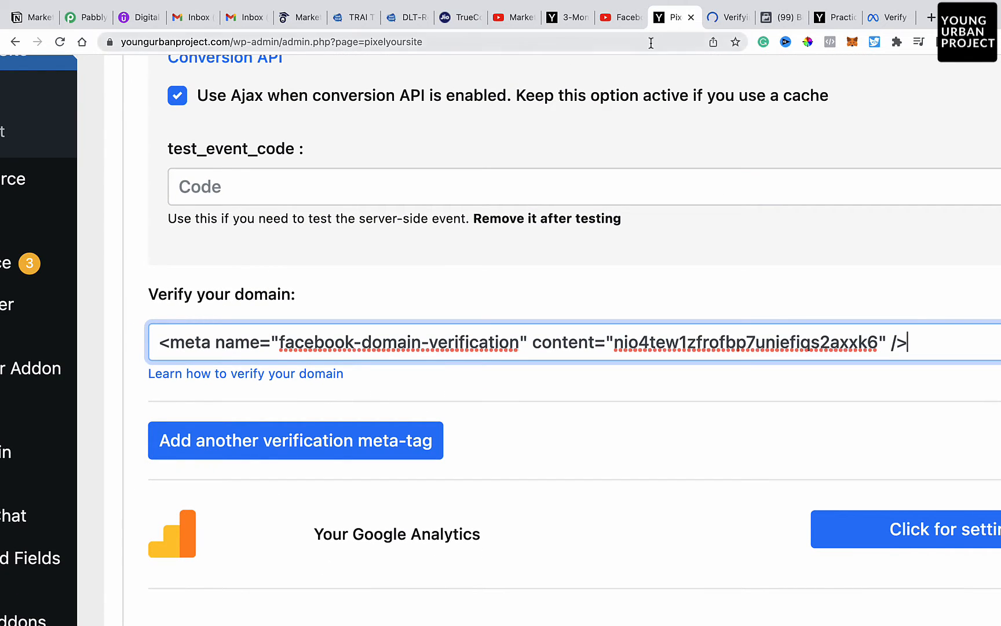
pyautogui.scroll(-3, 333, 400)
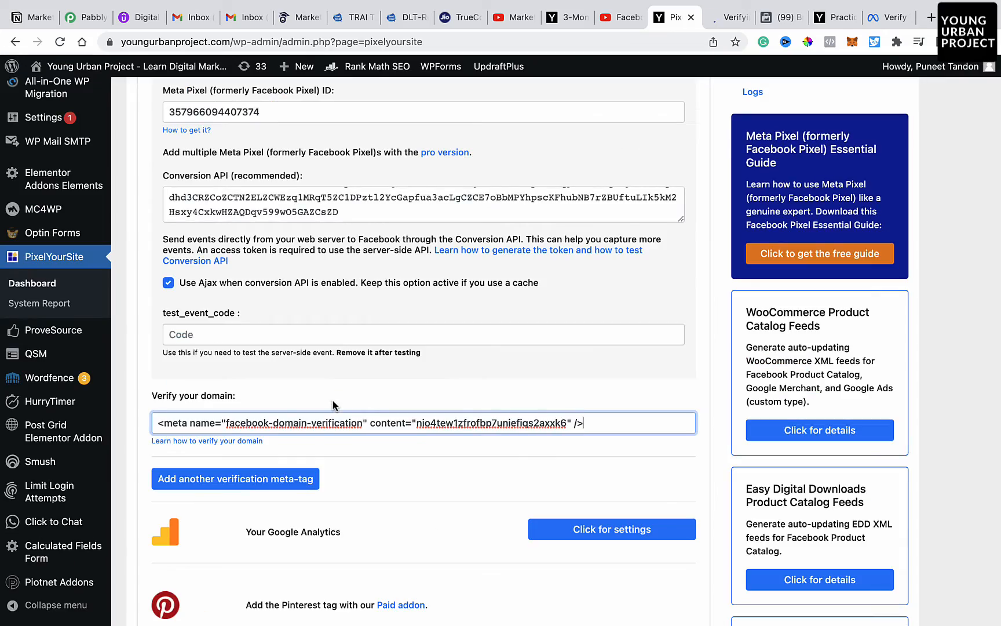
pyautogui.scroll(9, 333, 401)
pyautogui.scroll(-10, 332, 405)
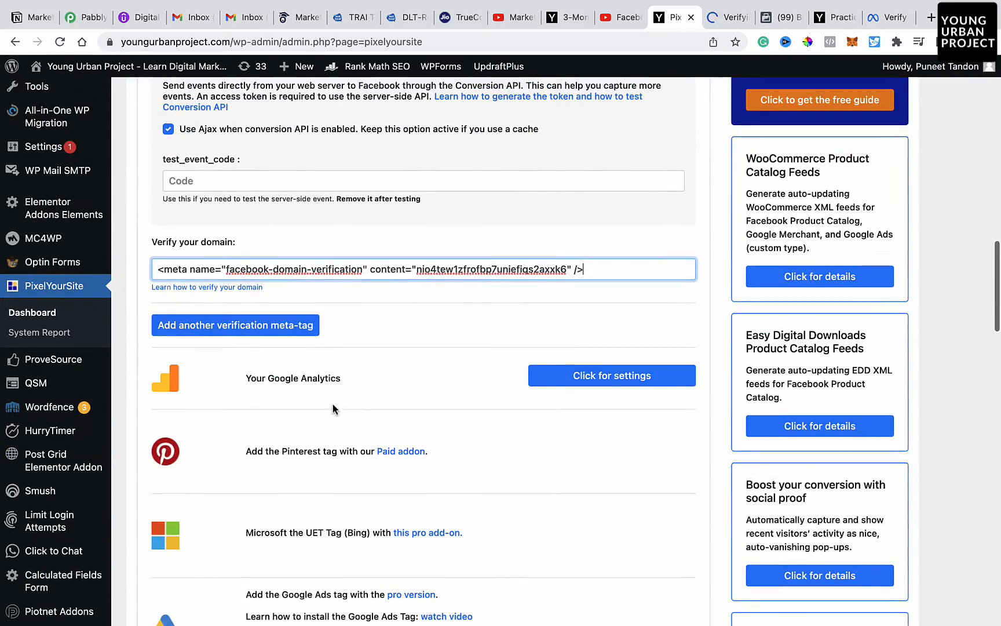
pyautogui.scroll(5, 312, 276)
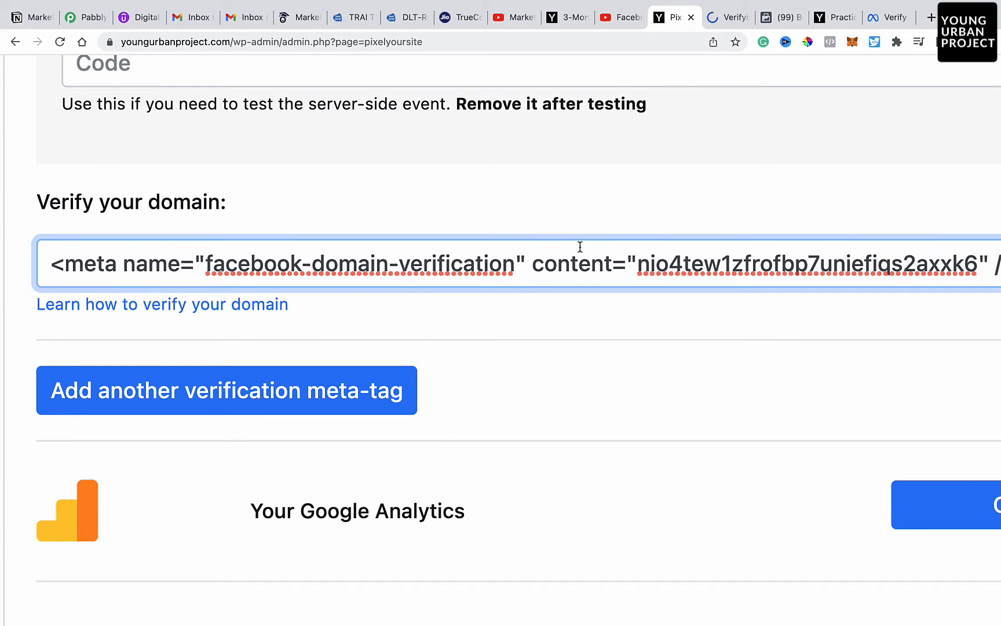
# Check the meta-tag instructions in Facebook's domain settings, then return to PixelYourSite and save its settings with the pasted verification tag.
pyautogui.click(783, 22)
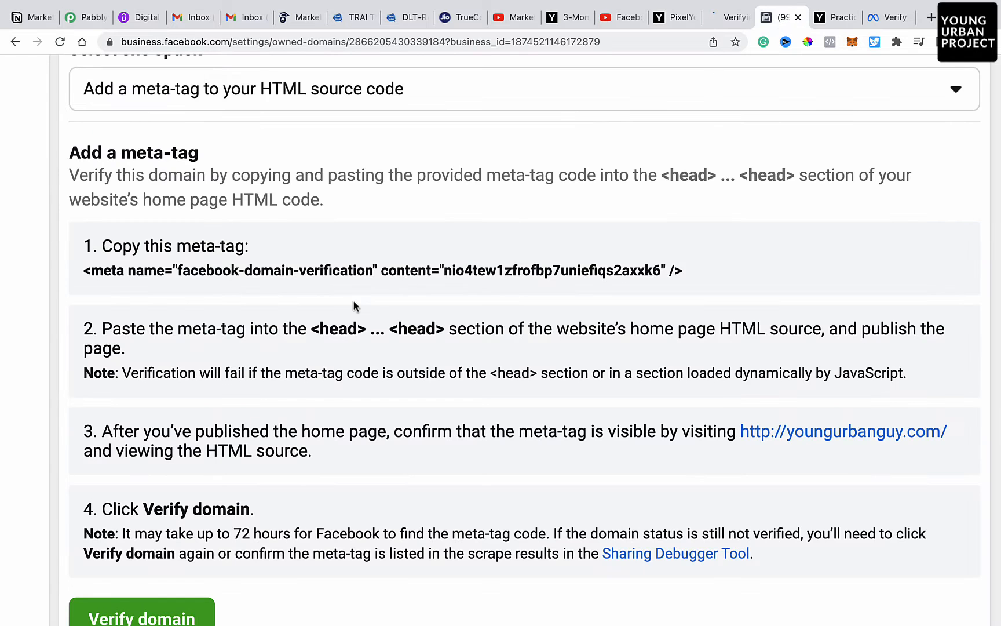
pyautogui.scroll(-20, 348, 430)
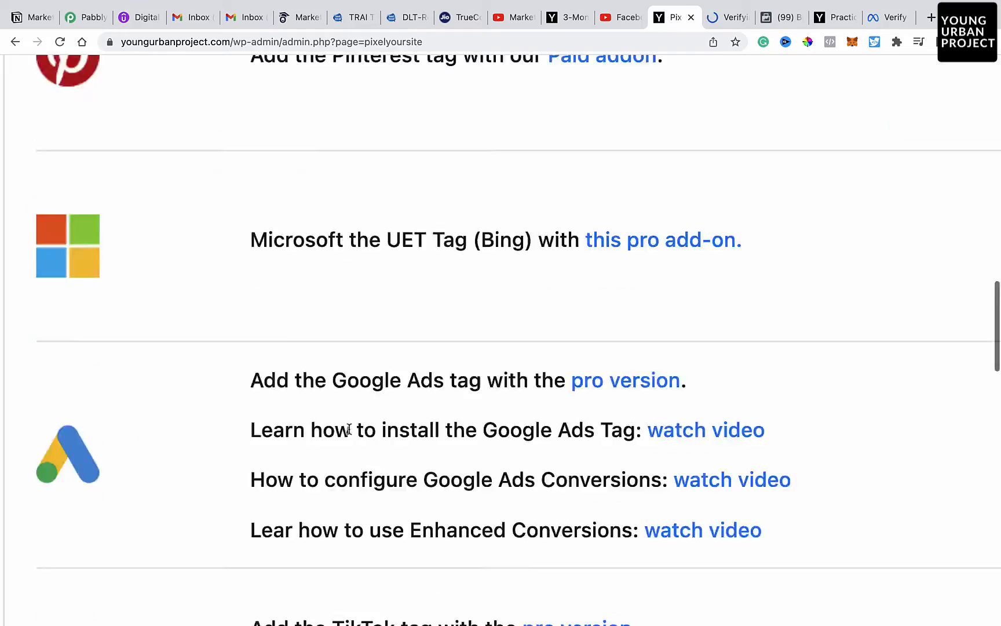
pyautogui.scroll(-5, 399, 363)
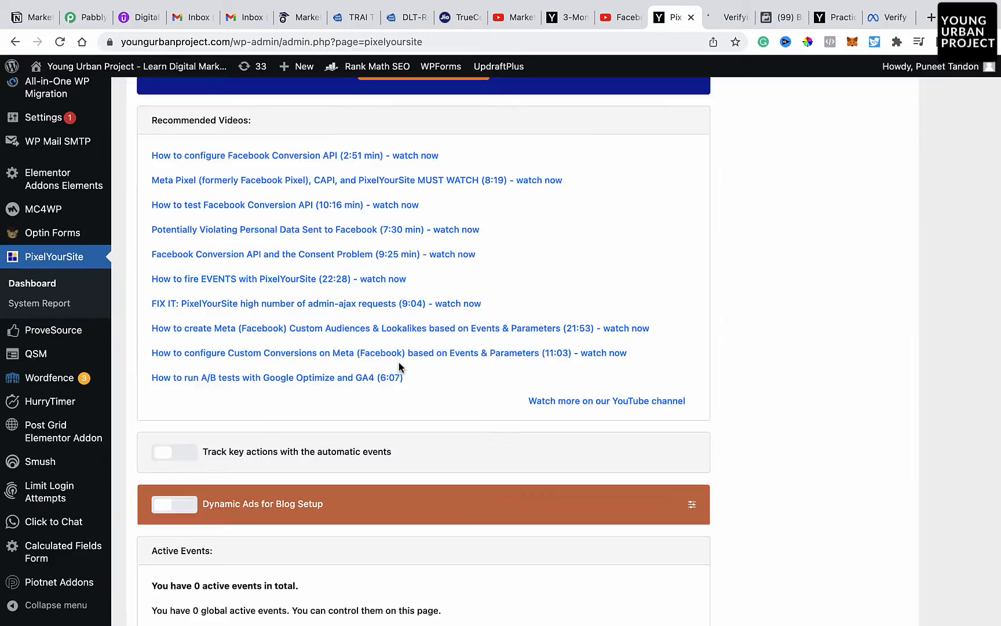
pyautogui.scroll(-15, 399, 365)
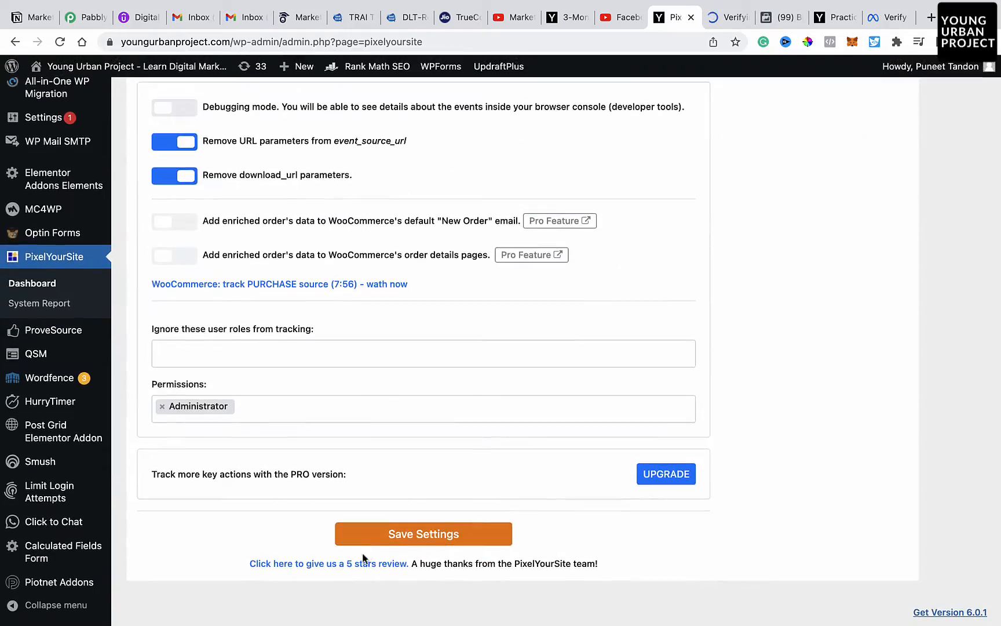
pyautogui.click(378, 536)
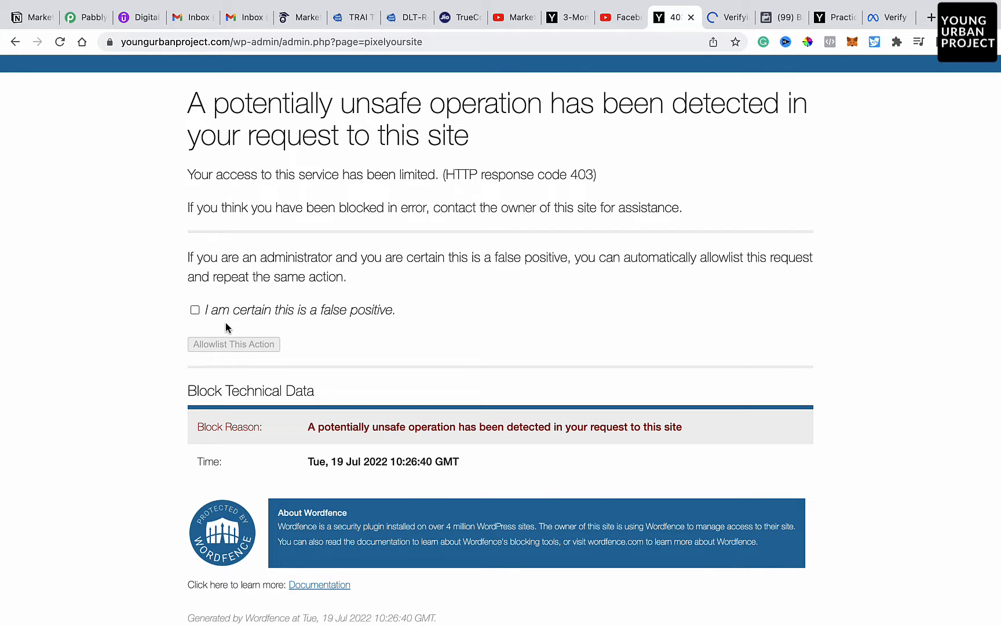
# Confirm on the Wordfence block page that the blocked PixelYourSite save request is certainly a false positive.
pyautogui.scroll(-1, 206, 410)
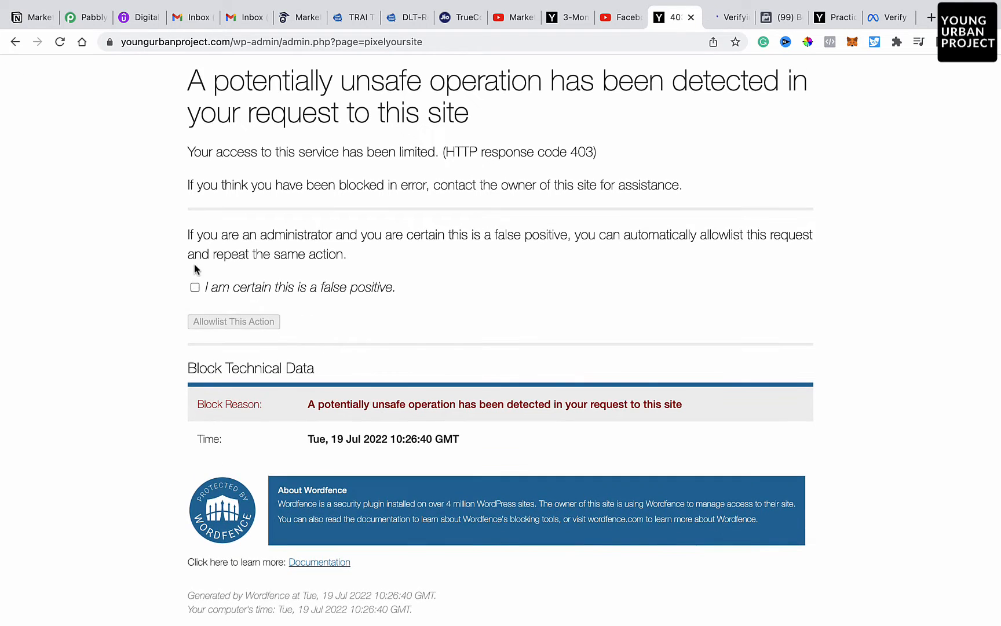
pyautogui.click(195, 290)
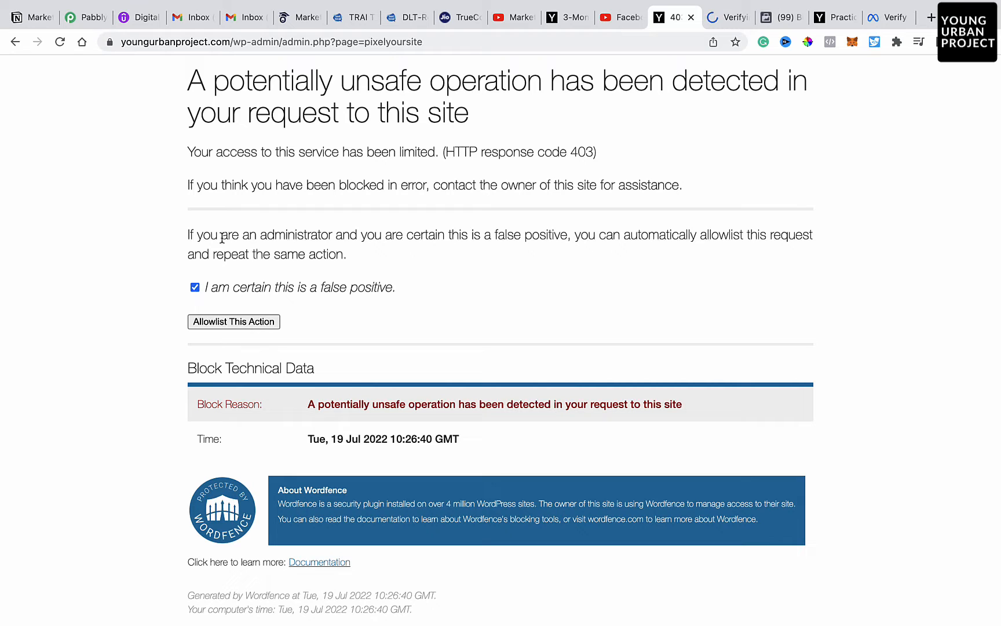
# Allowlist the blocked PixelYourSite request in Wordfence as a false positive and reload the page.
pyautogui.click(233, 326)
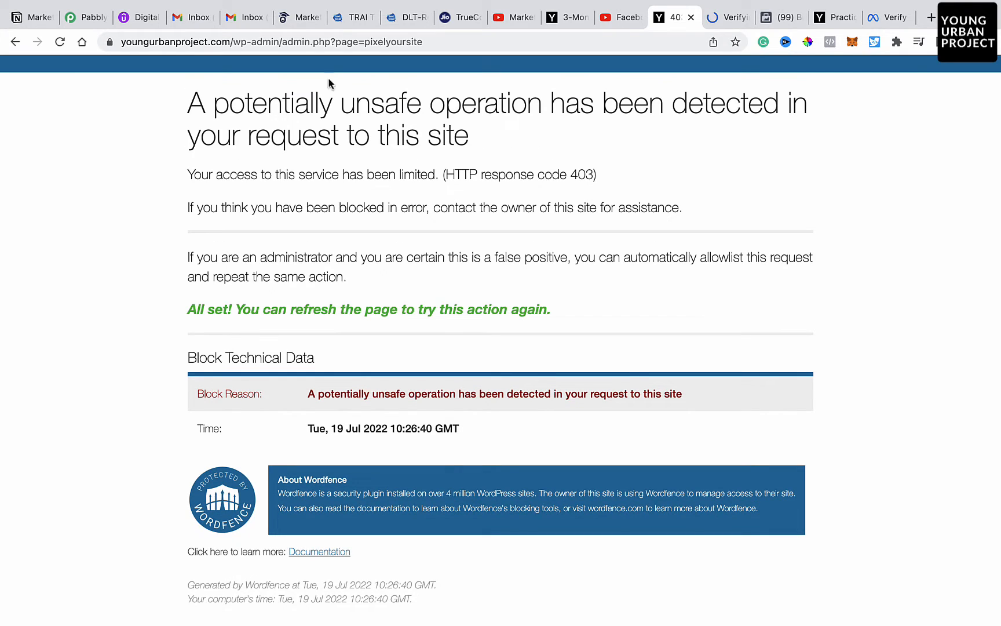
pyautogui.click(315, 39)
pyautogui.press('Return')
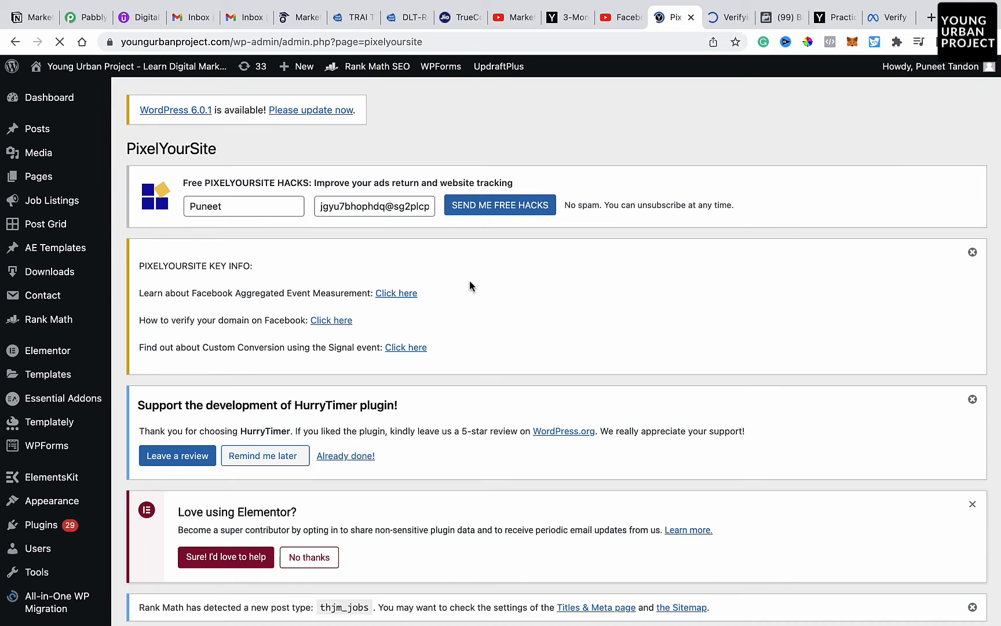
# Add the Facebook domain verification meta-tag to the Verify your domain field in the Meta Pixel settings and save.
pyautogui.scroll(-10, 470, 284)
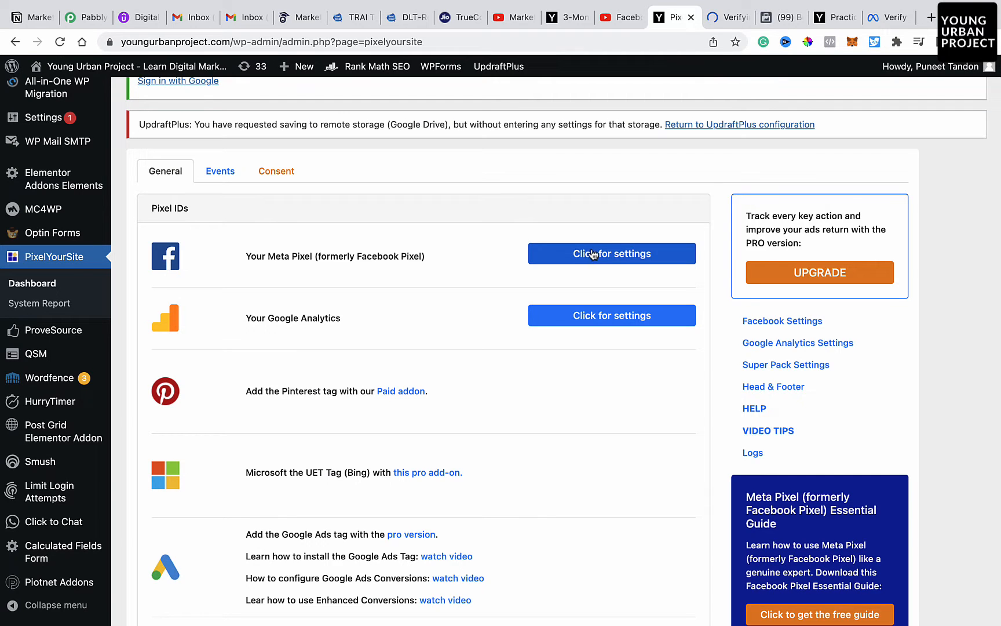
pyautogui.click(592, 255)
pyautogui.scroll(-7, 470, 320)
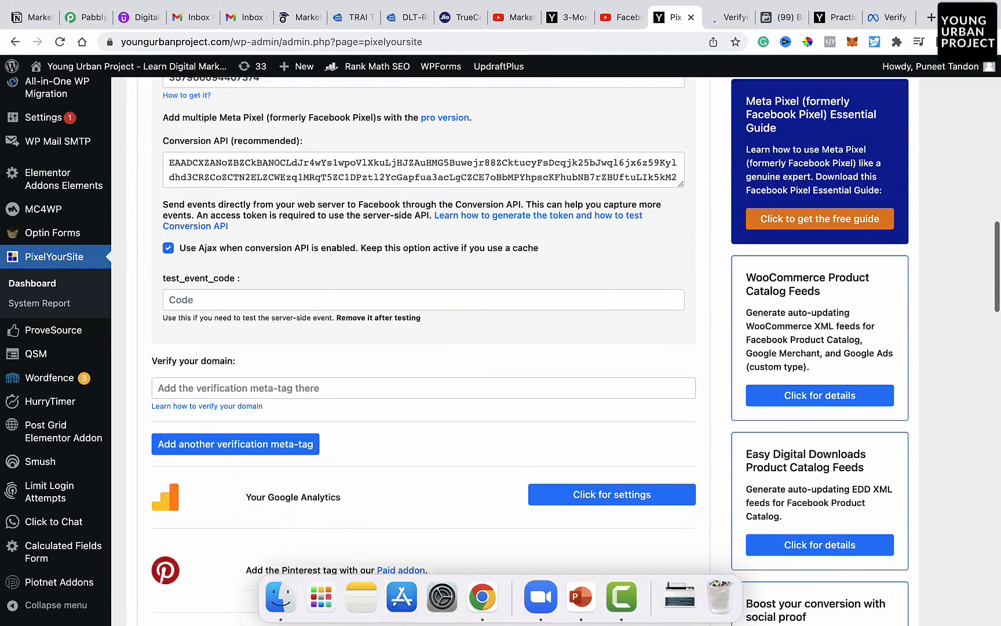
pyautogui.click(299, 369)
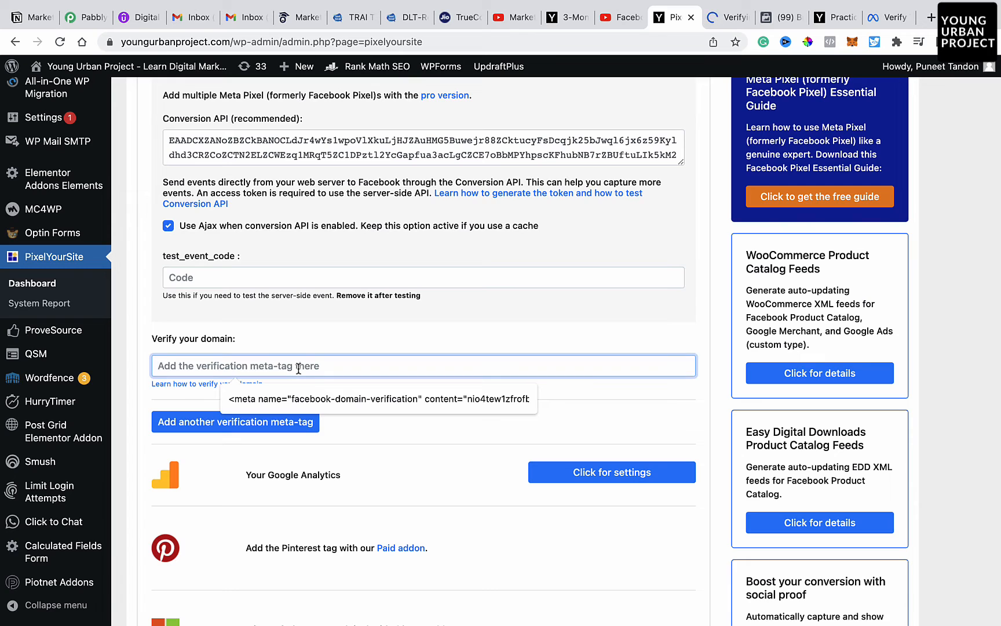
pyautogui.click(299, 402)
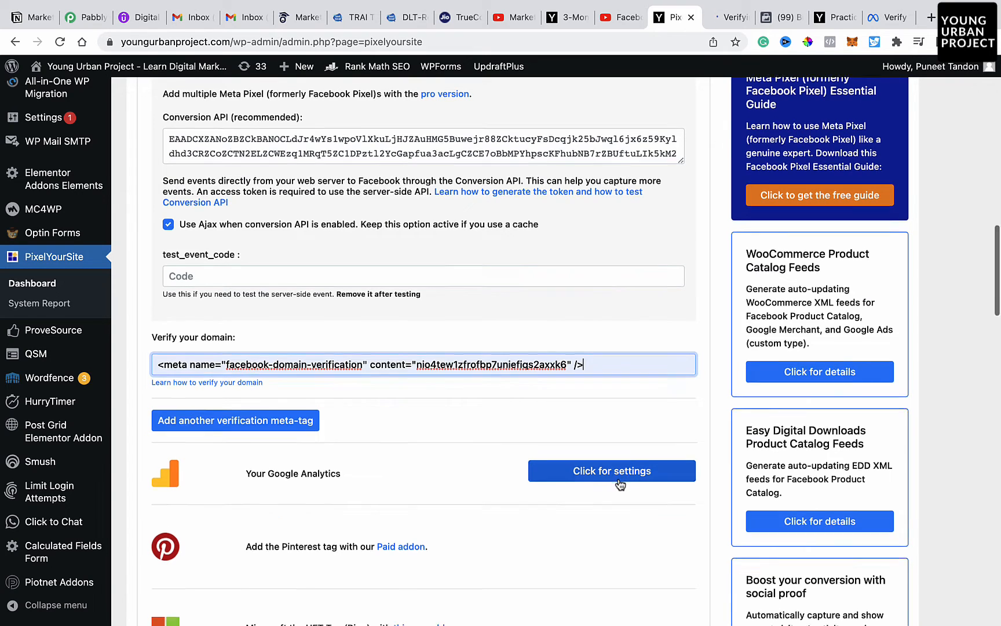
pyautogui.scroll(-10, 603, 484)
pyautogui.click(429, 571)
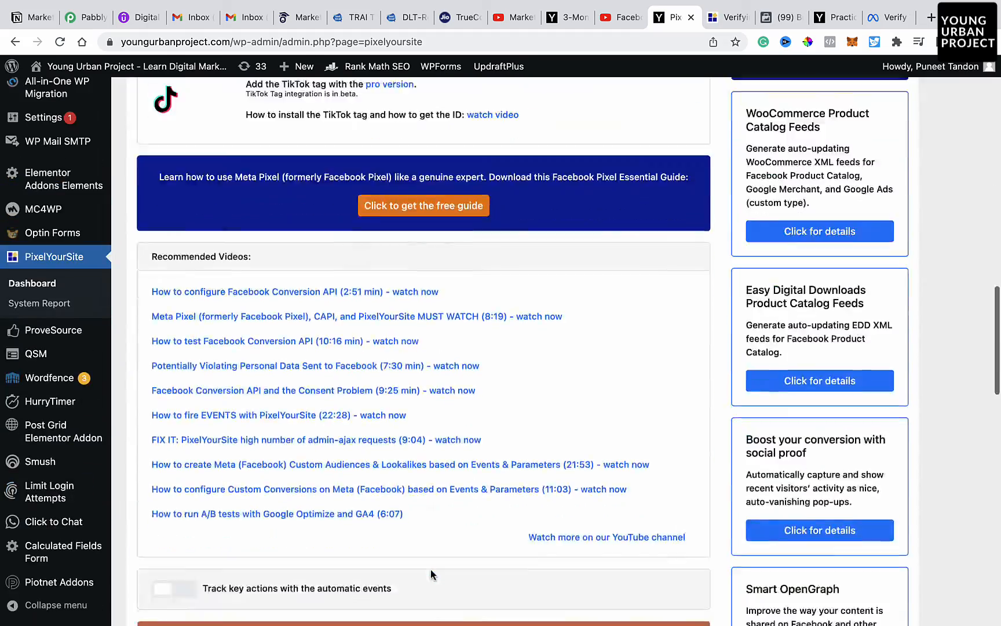
# Reopen the Meta Pixel settings to check the saved domain verification meta-tag.
pyautogui.scroll(15, 430, 569)
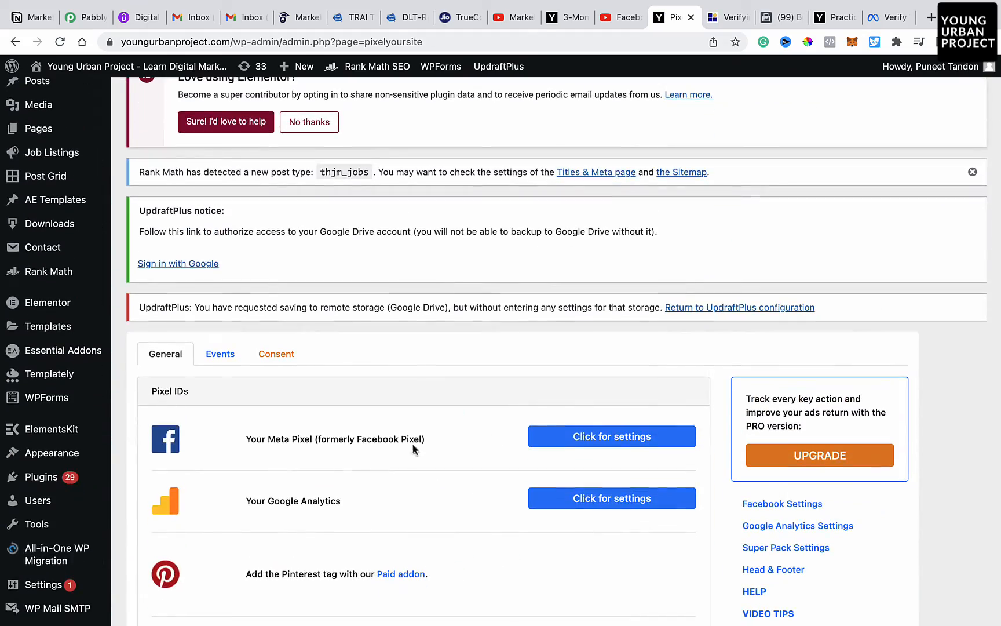
pyautogui.click(585, 437)
pyautogui.scroll(-10, 586, 435)
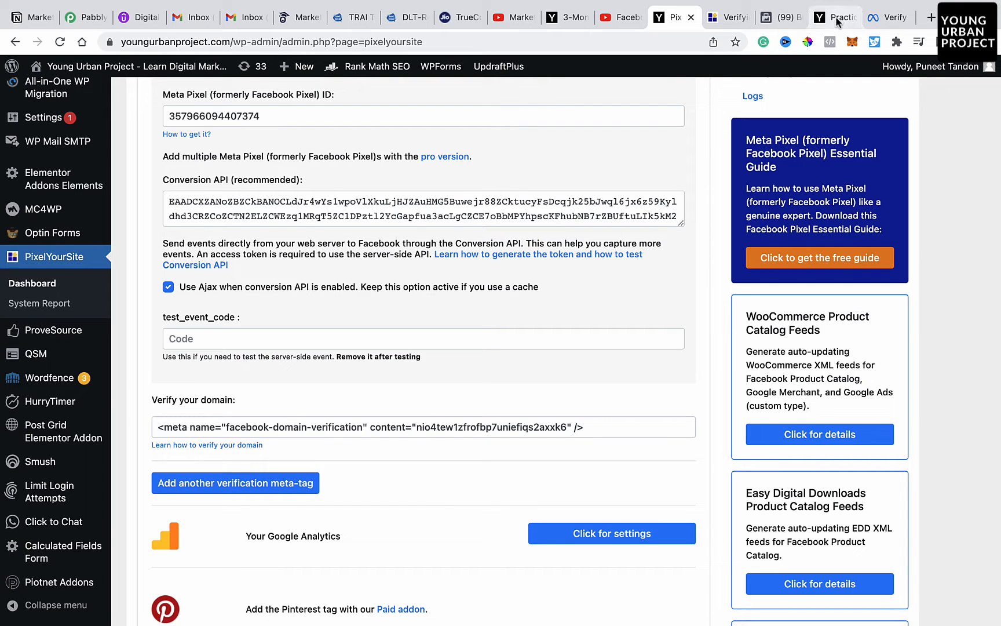
# Switch to Meta Business settings and start the meta-tag verification of the youngurbanguy.com domain.
pyautogui.click(867, 18)
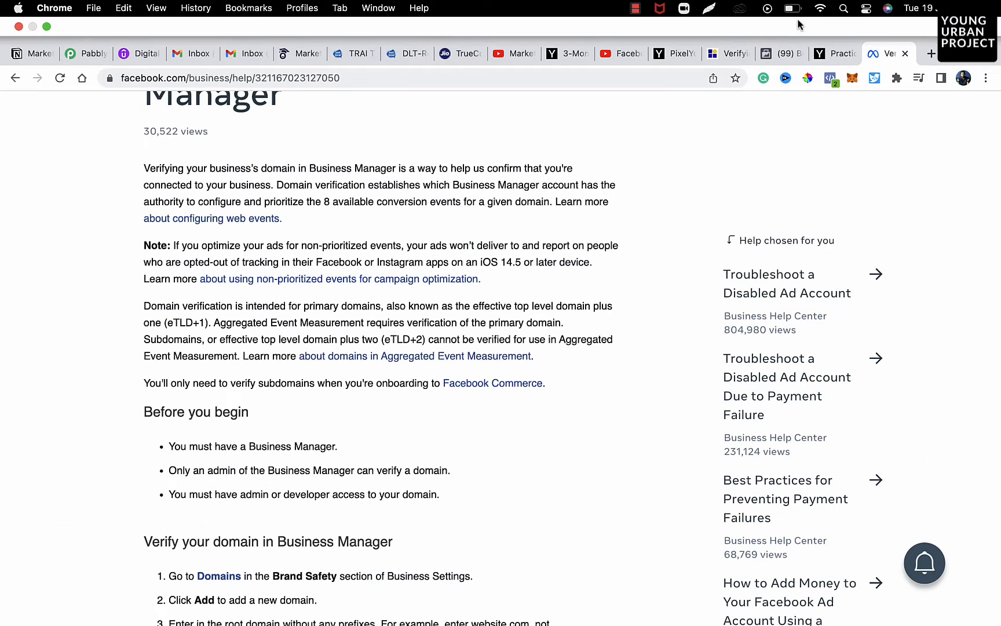
pyautogui.click(785, 19)
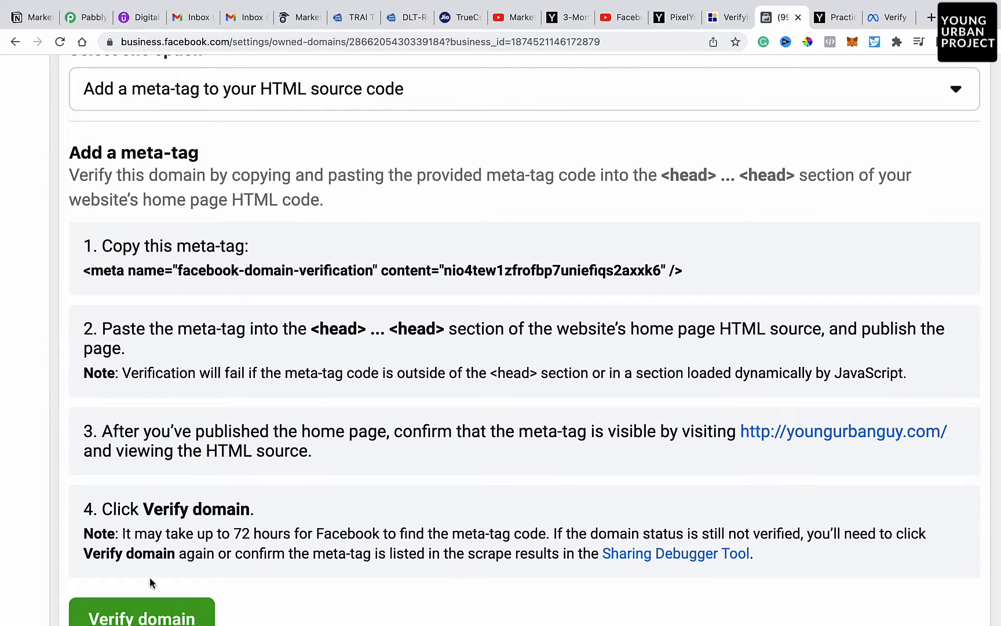
pyautogui.scroll(-5, 267, 462)
pyautogui.click(482, 500)
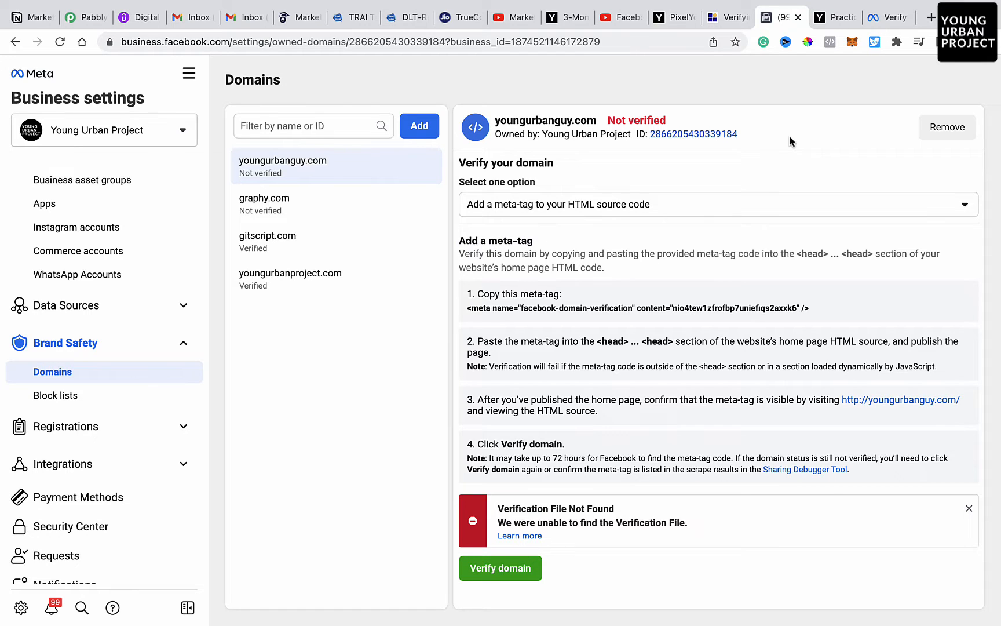
# Examine the domain's verification status, the meta-tag instructions and the note on how long Facebook needs to find the tag.
pyautogui.scroll(2, 827, 494)
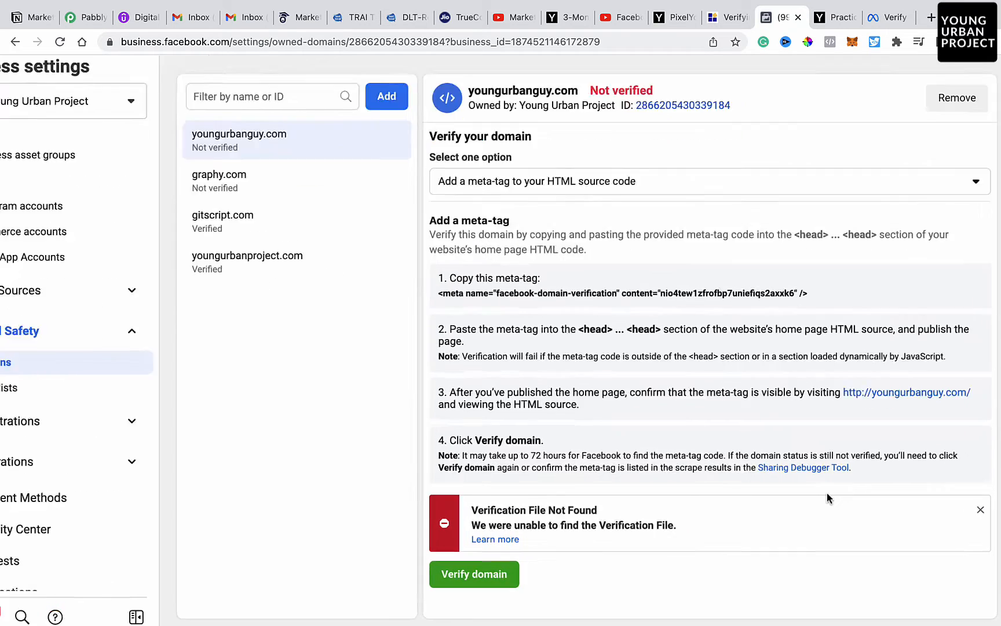
pyautogui.scroll(5, 827, 492)
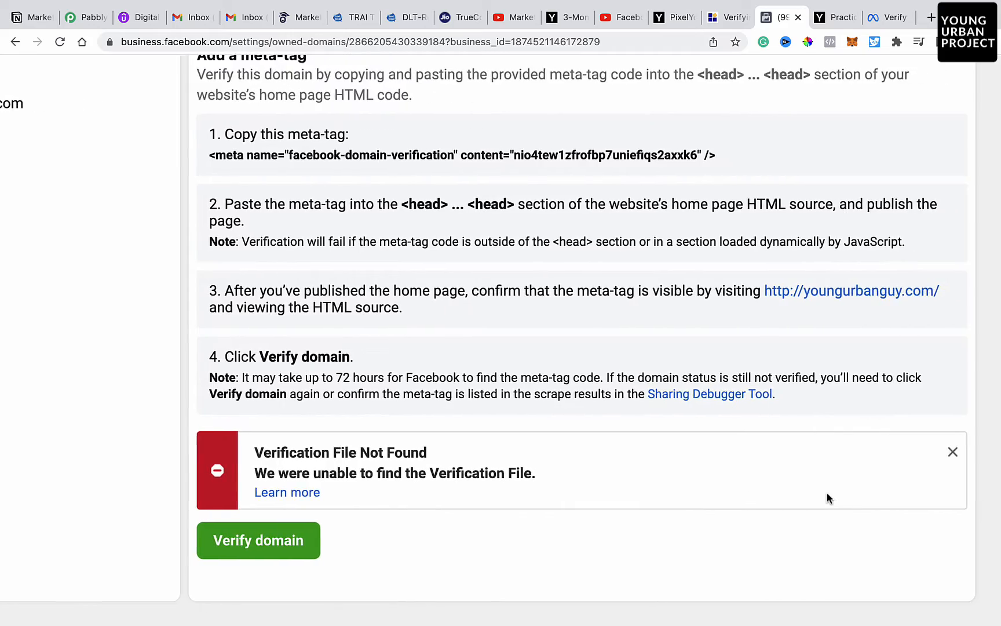
pyautogui.scroll(3, 827, 492)
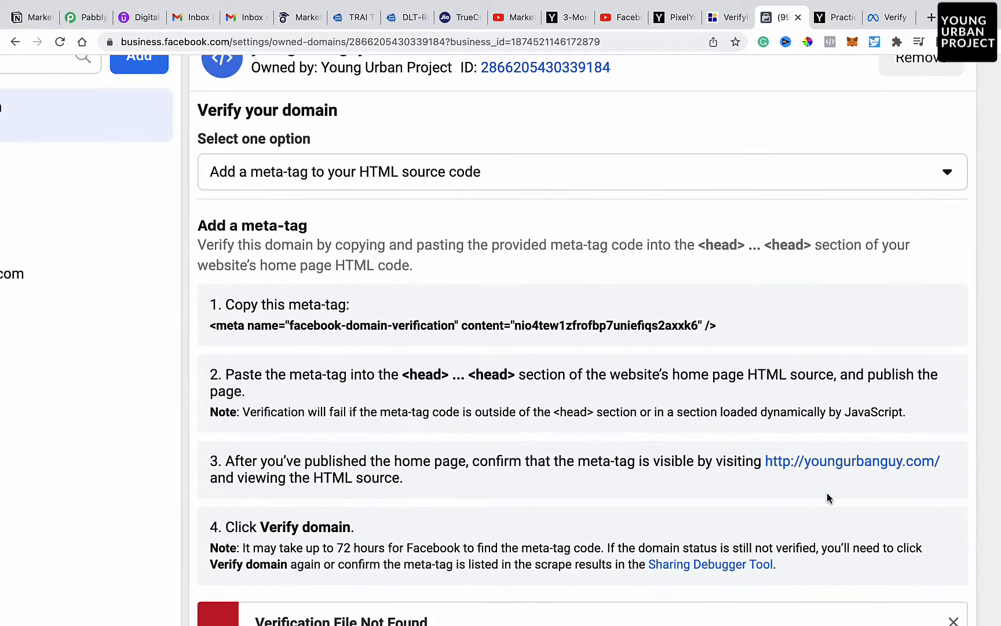
pyautogui.scroll(2, 827, 492)
pyautogui.hscroll(-5, 827, 492)
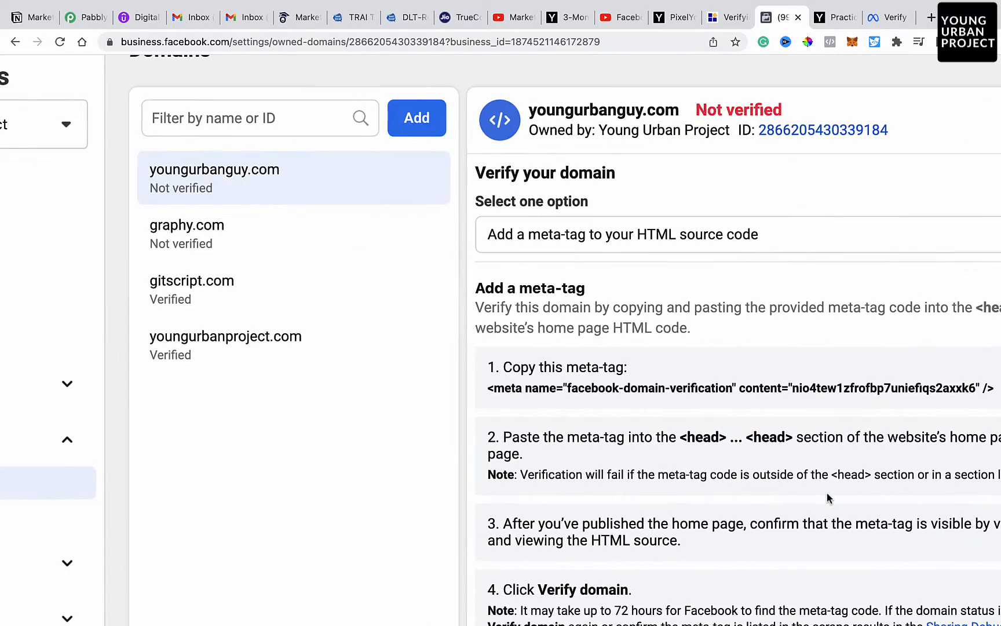
pyautogui.hscroll(5, 827, 497)
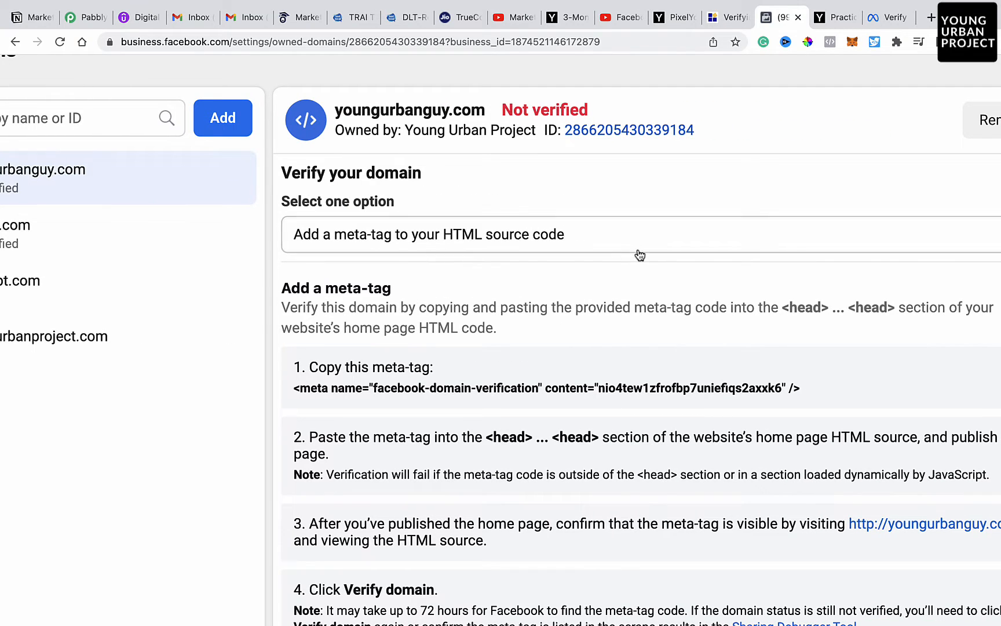
pyautogui.scroll(-5, 641, 255)
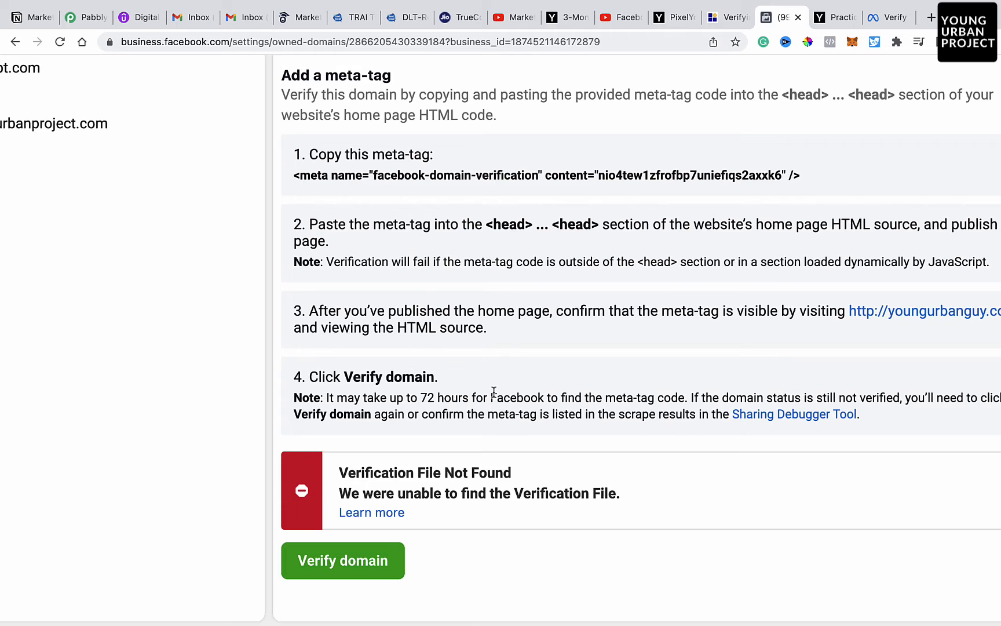
pyautogui.hscroll(3, 493, 391)
pyautogui.hscroll(-2, 494, 392)
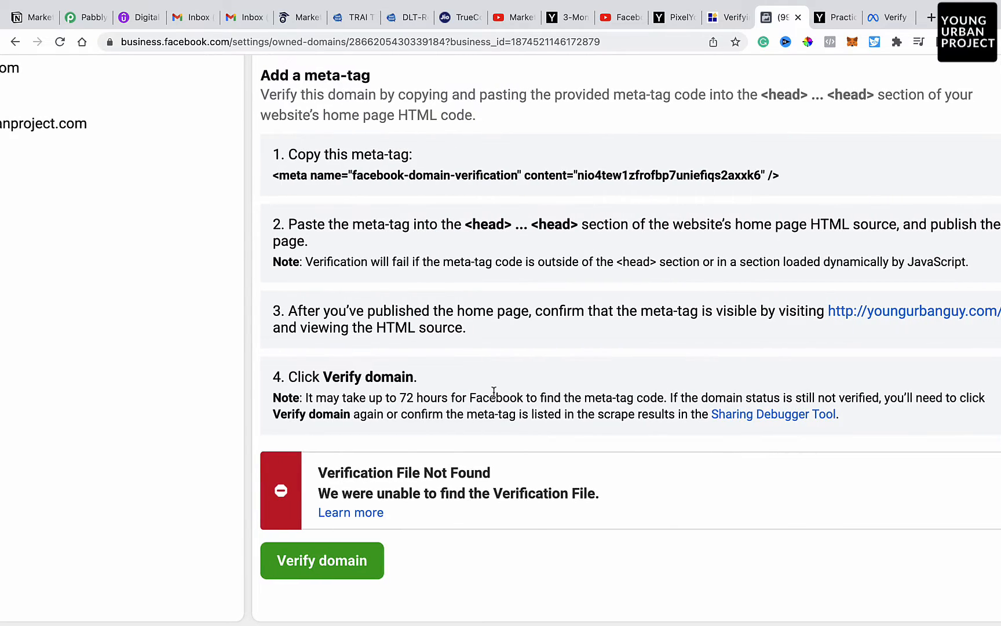
pyautogui.scroll(5, 494, 391)
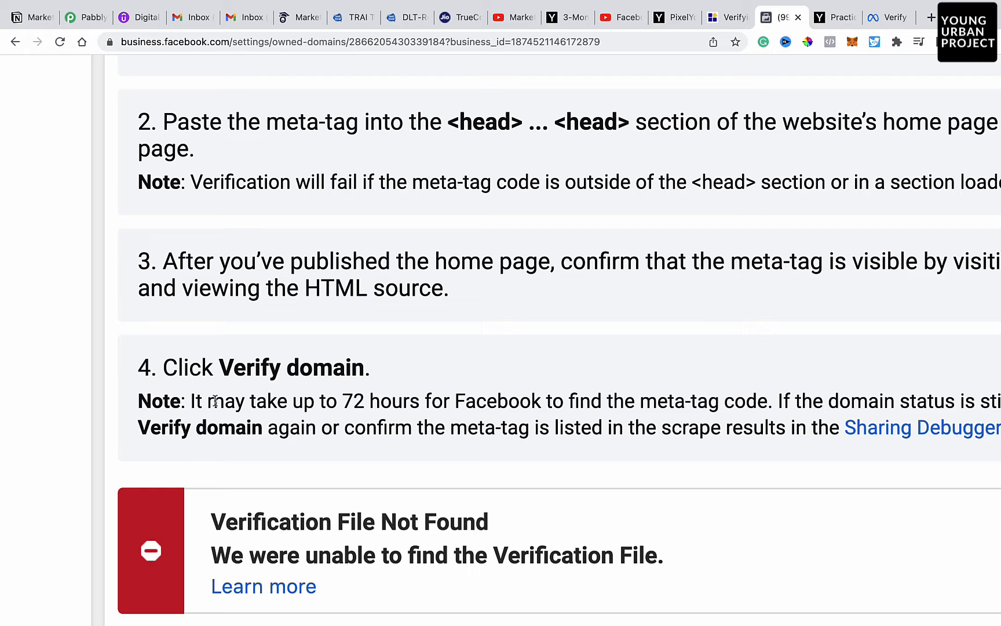
pyautogui.moveTo(222, 400); pyautogui.dragTo(825, 408)
pyautogui.scroll(-5, 825, 408)
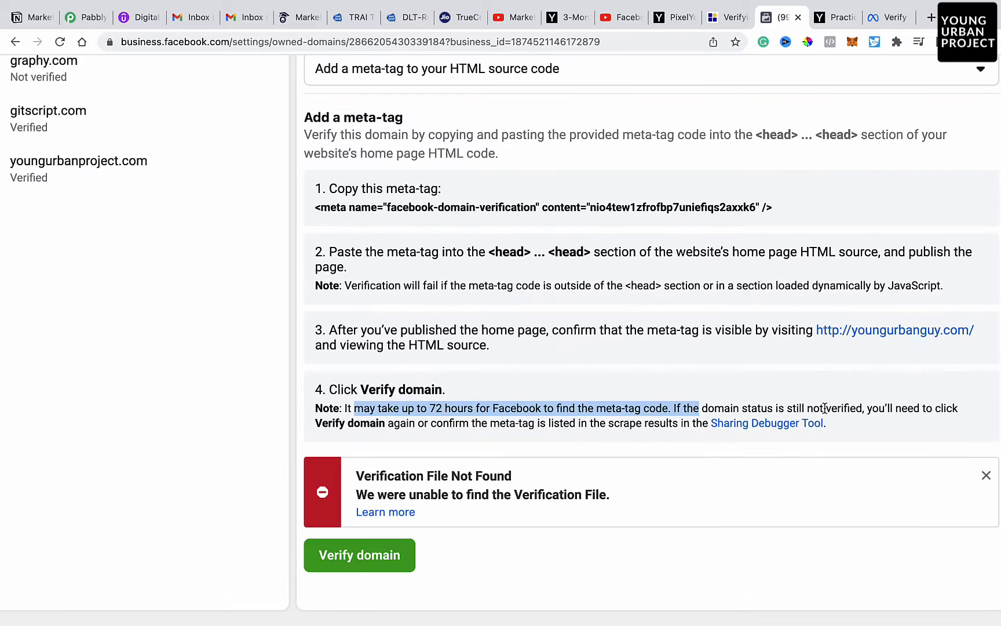
# Try the verification of youngurbanguy.com again and clear the highlighted note text.
pyautogui.click(379, 555)
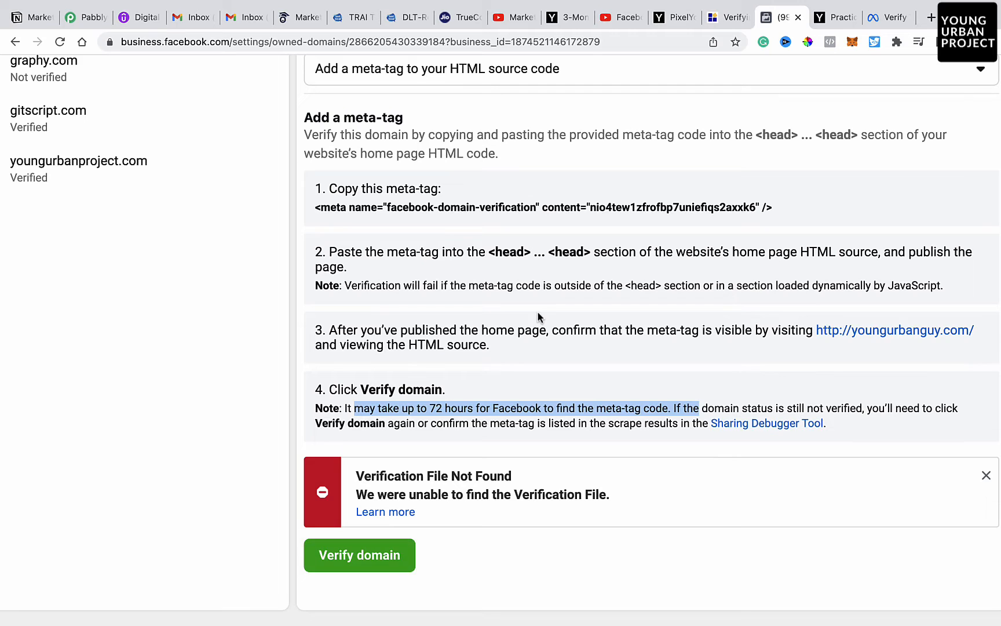
pyautogui.scroll(-5, 538, 317)
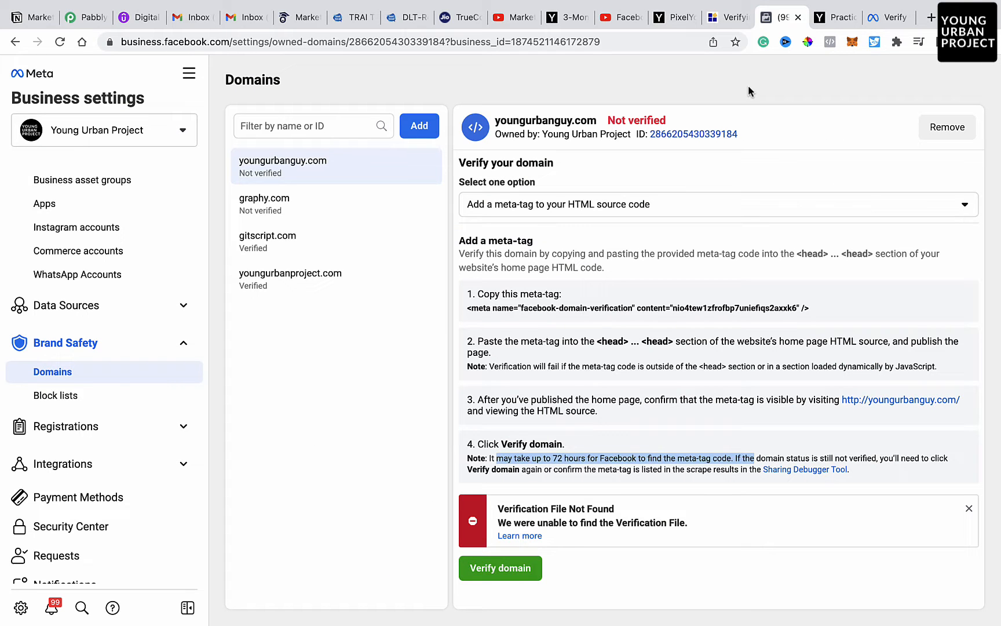
pyautogui.click(844, 226)
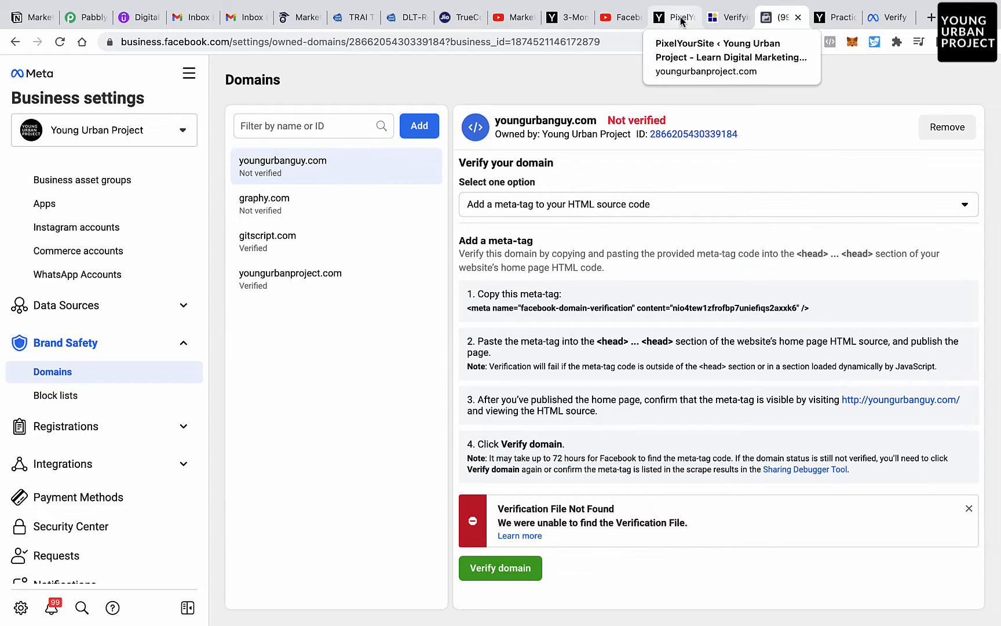
# Look through the list of all business tools and go to Ads Manager.
pyautogui.click(189, 73)
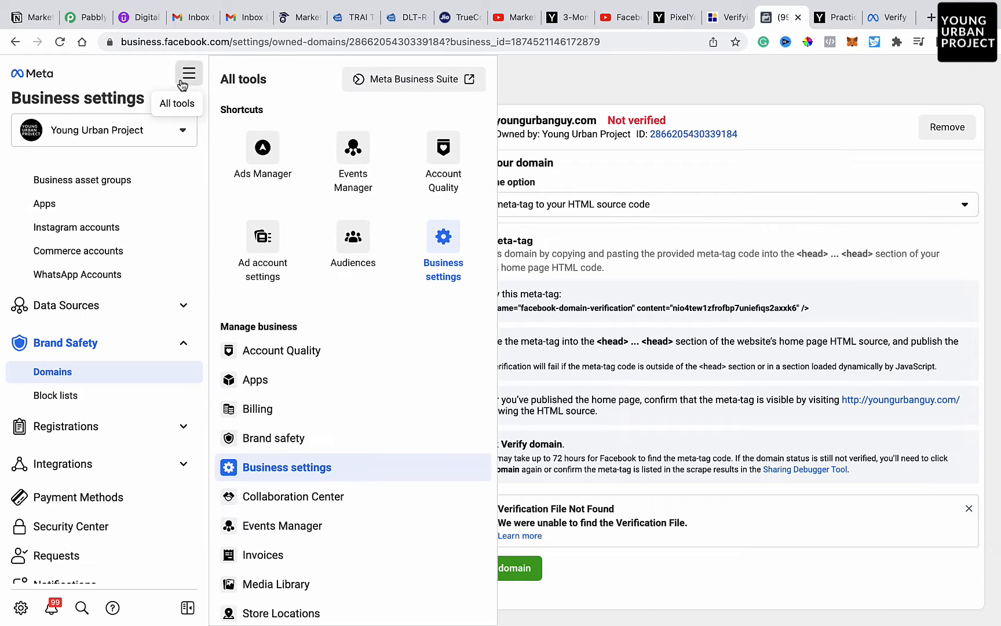
pyautogui.scroll(-3, 306, 391)
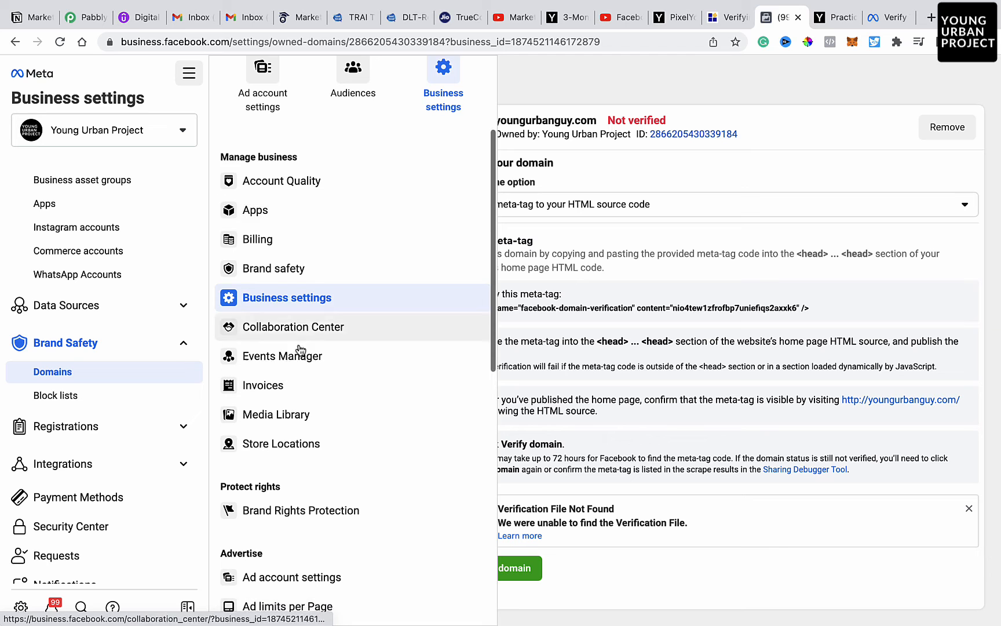
pyautogui.scroll(3, 315, 302)
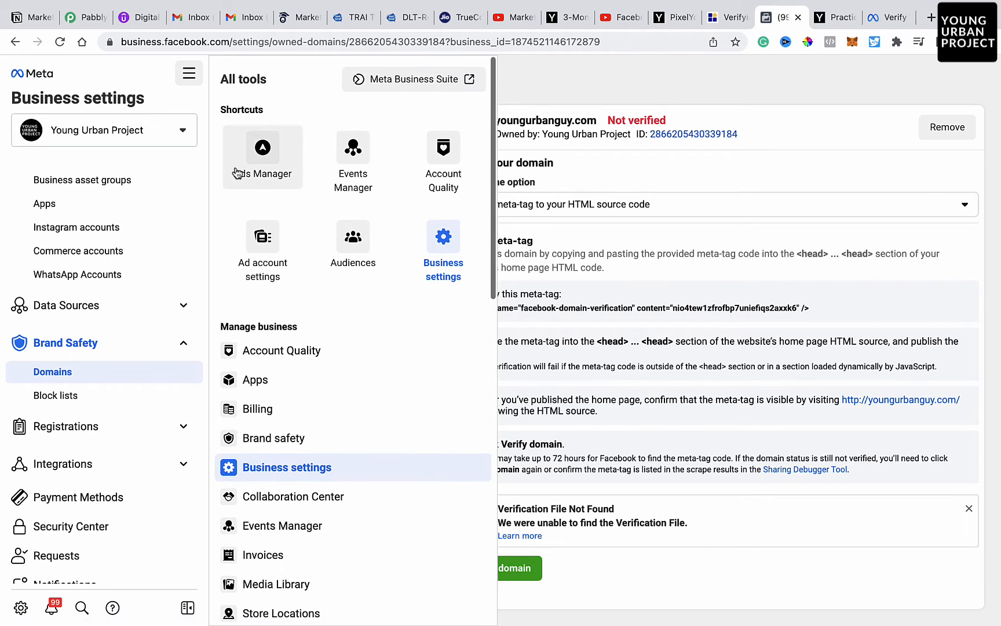
pyautogui.click(235, 172)
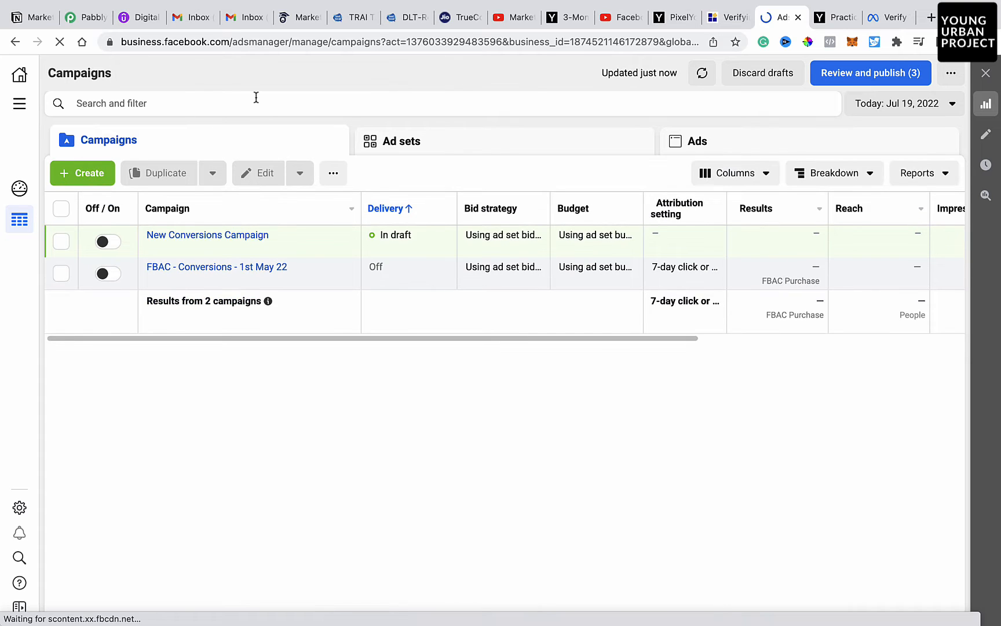
# Switch the campaigns view to the other ad account and back to YUP New.
pyautogui.click(166, 74)
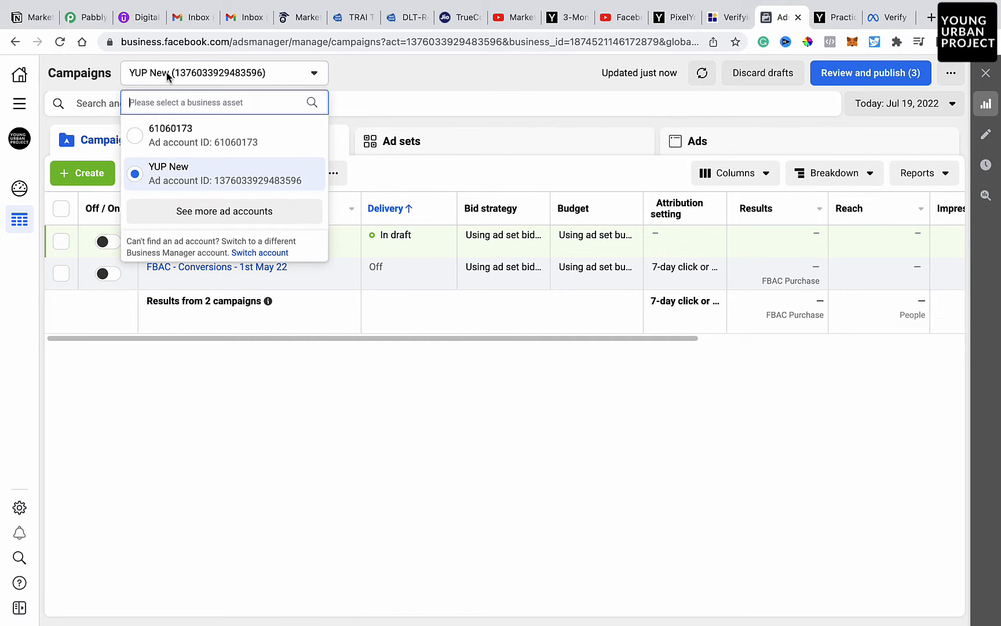
pyautogui.click(197, 149)
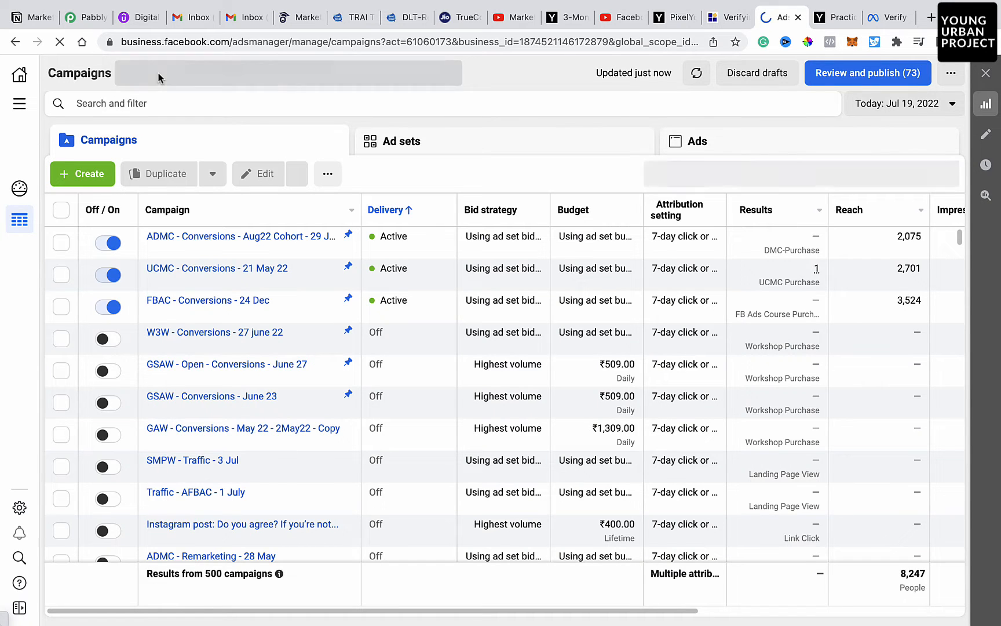
pyautogui.click(162, 73)
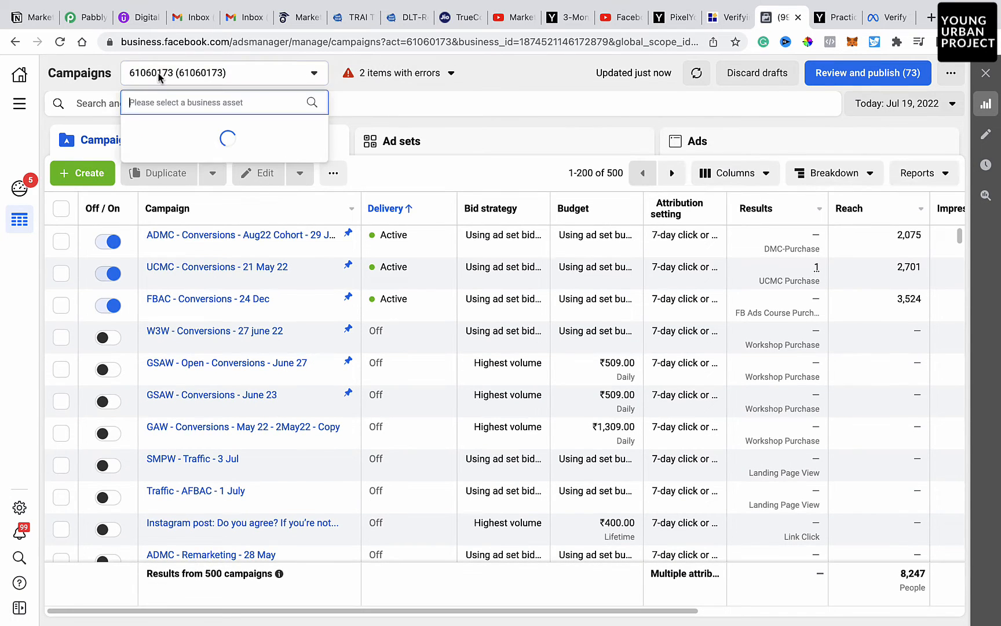
pyautogui.click(162, 174)
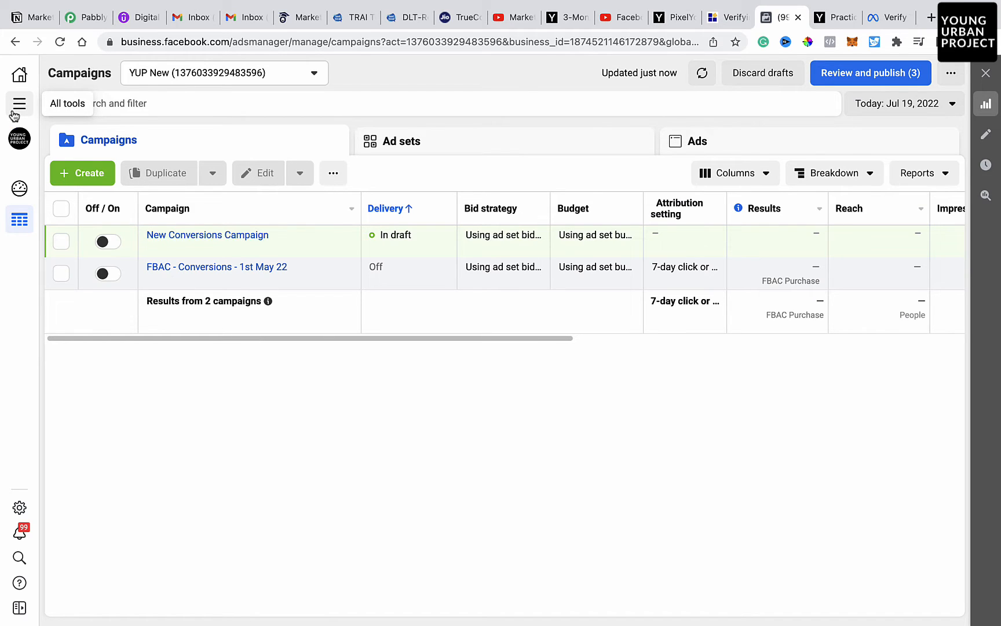
# Go to Events Manager from the list of all tools and open its Custom Conversions page.
pyautogui.click(14, 113)
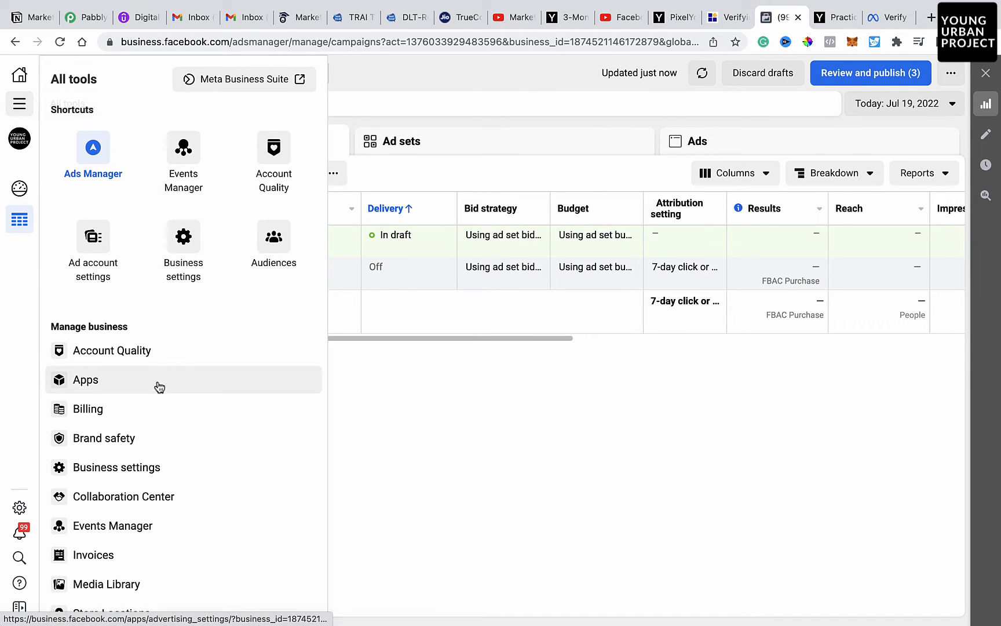
pyautogui.scroll(-2, 159, 386)
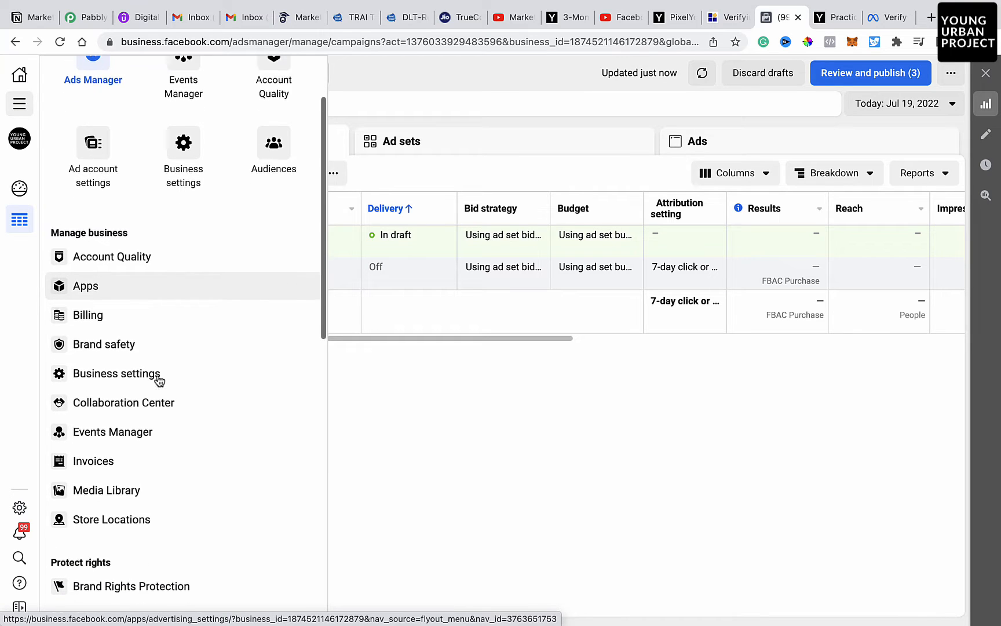
pyautogui.scroll(1, 159, 380)
pyautogui.scroll(-3, 159, 381)
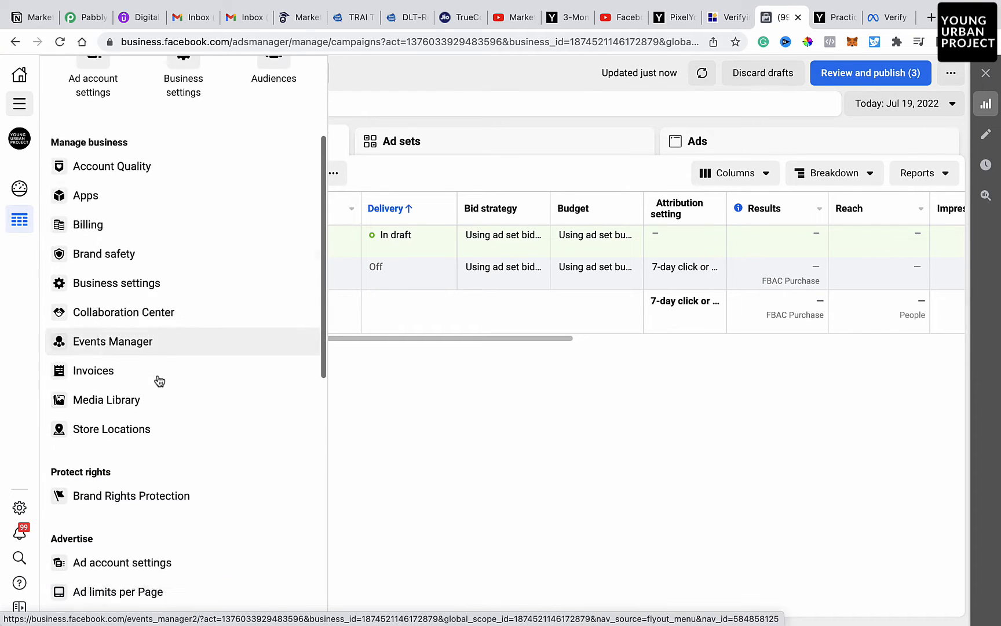
pyautogui.scroll(-8, 159, 381)
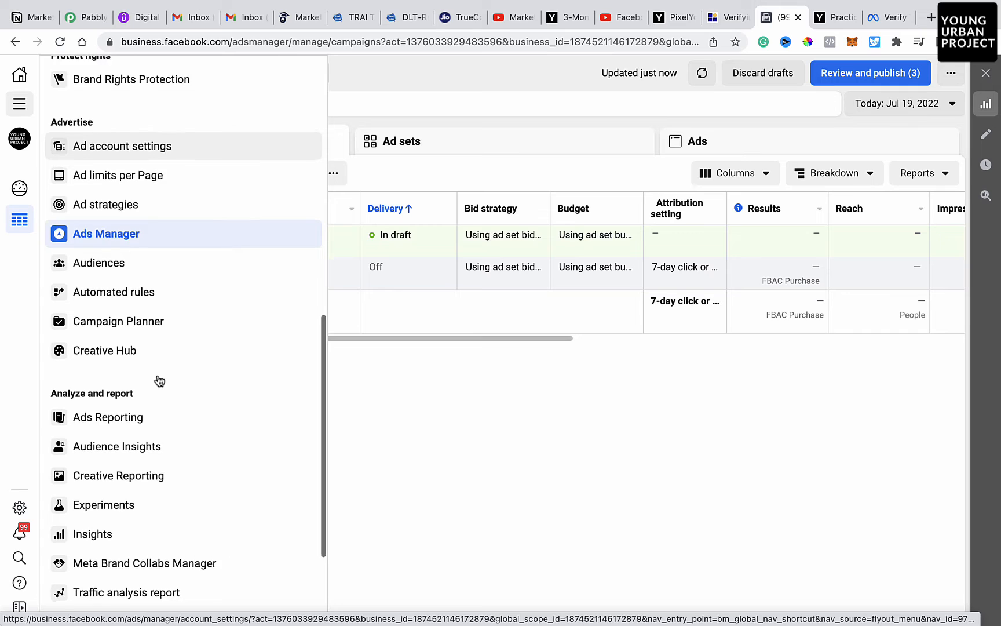
pyautogui.scroll(12, 159, 380)
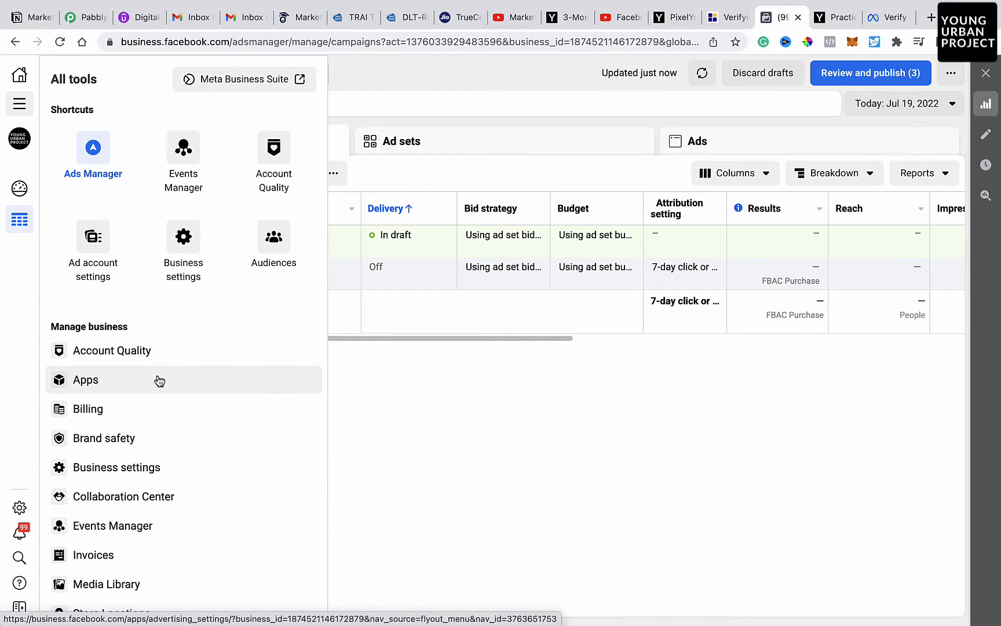
pyautogui.click(180, 152)
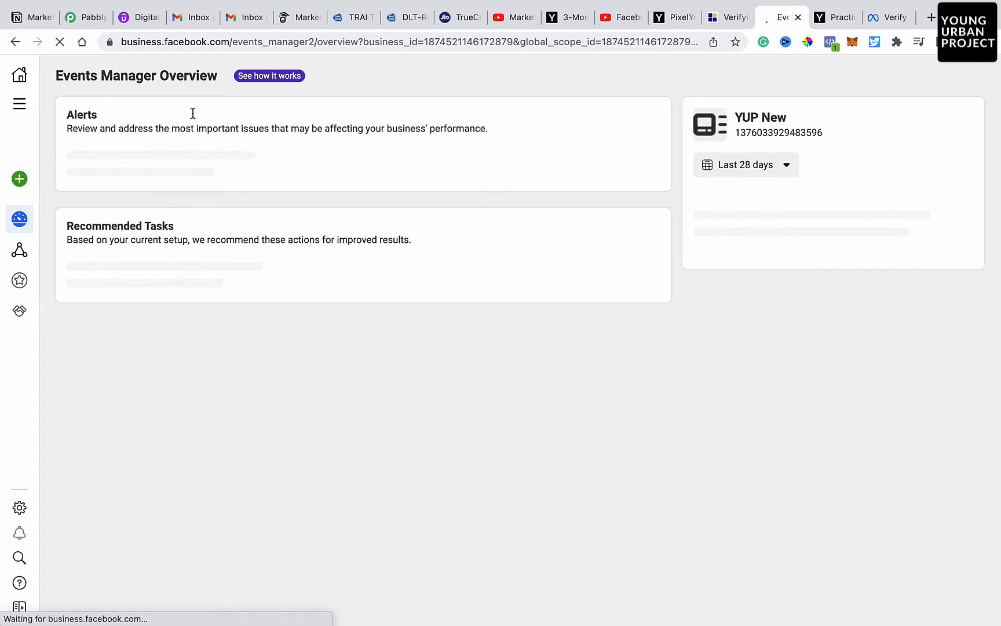
pyautogui.moveTo(32, 232)
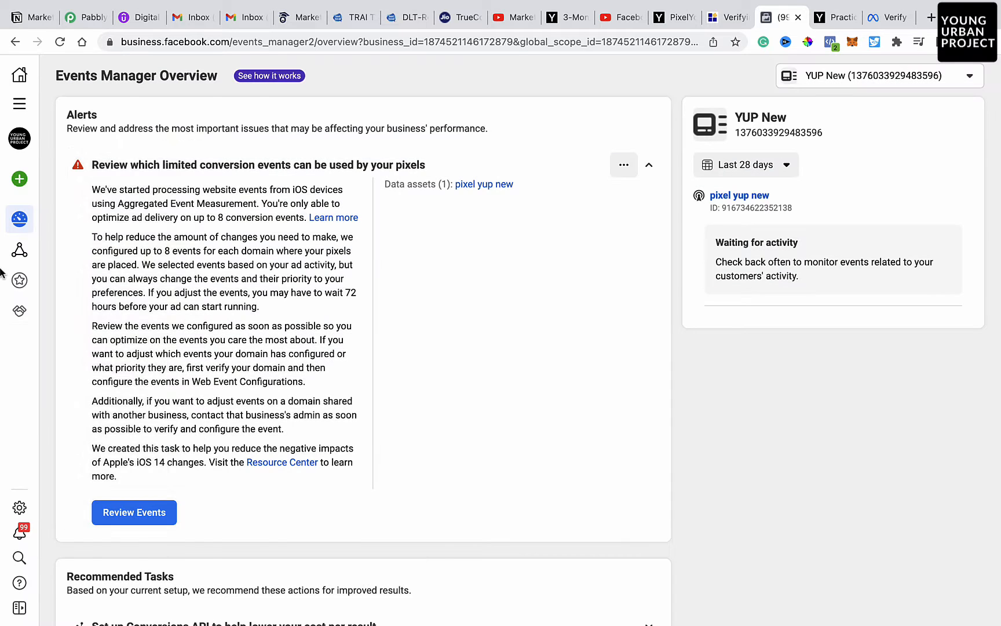
pyautogui.moveTo(19, 277)
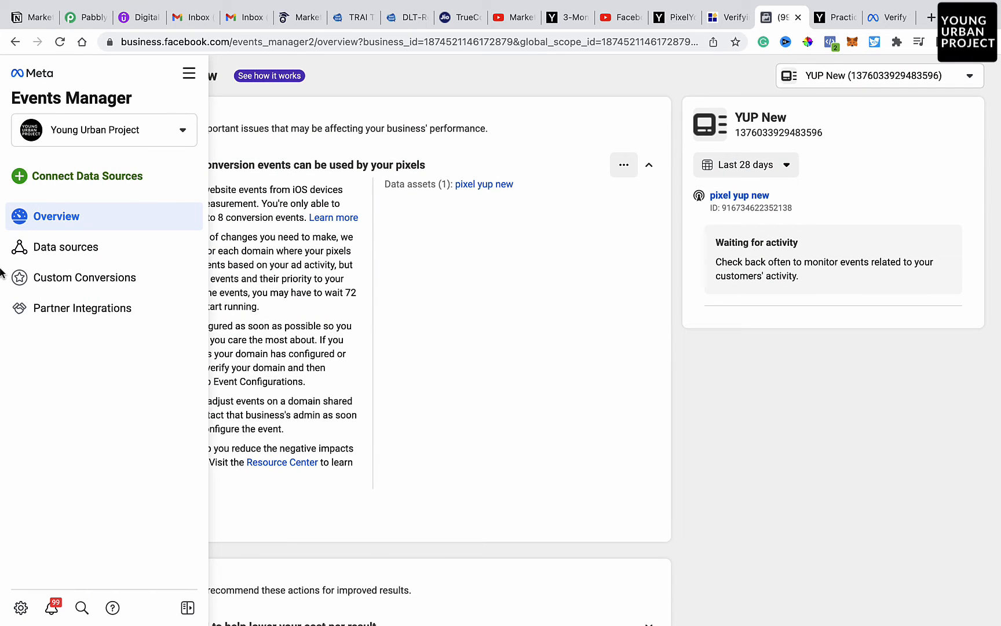
pyautogui.click(70, 281)
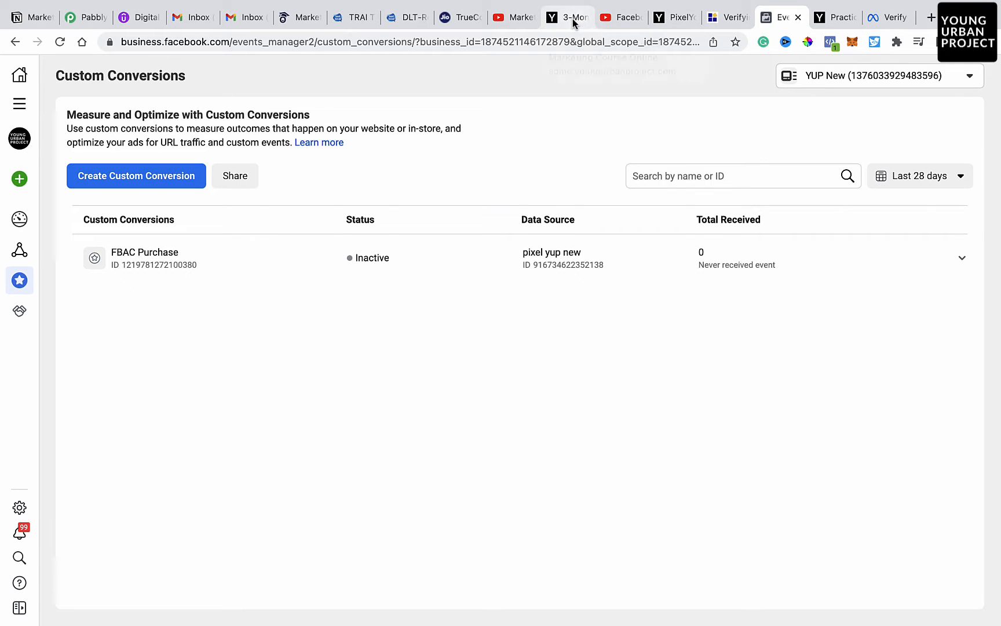
# Load youngurbanproject.com in a new browser tab and open the Ultimate Copywriting Mastery Course page from the specialization courses.
pyautogui.click(931, 17)
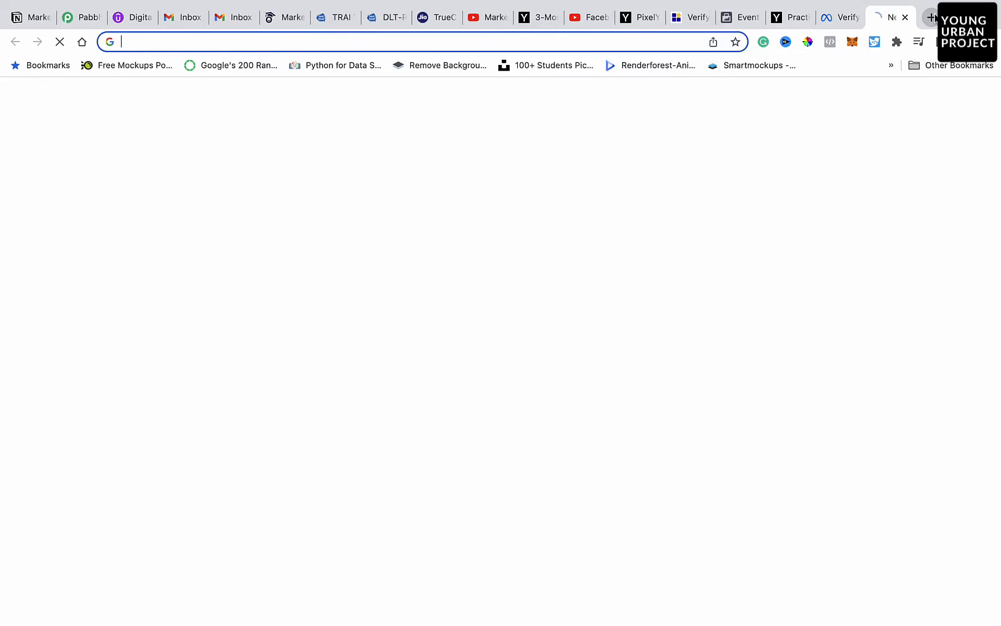
pyautogui.write('youngurbanproject.com')
pyautogui.press('Return')
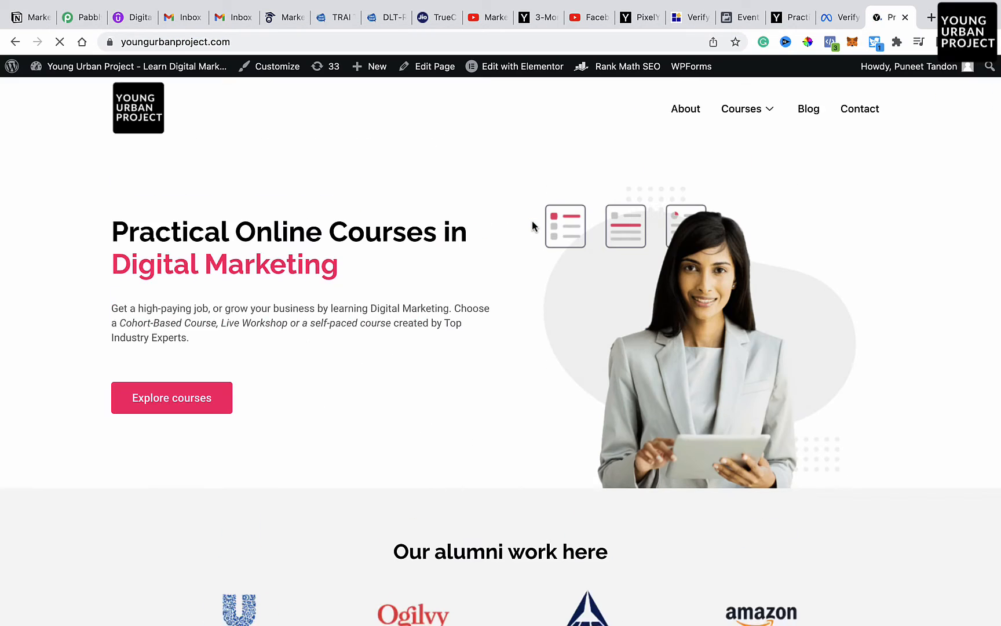
pyautogui.scroll(-15, 532, 225)
pyautogui.scroll(-8, 532, 225)
pyautogui.scroll(4, 532, 225)
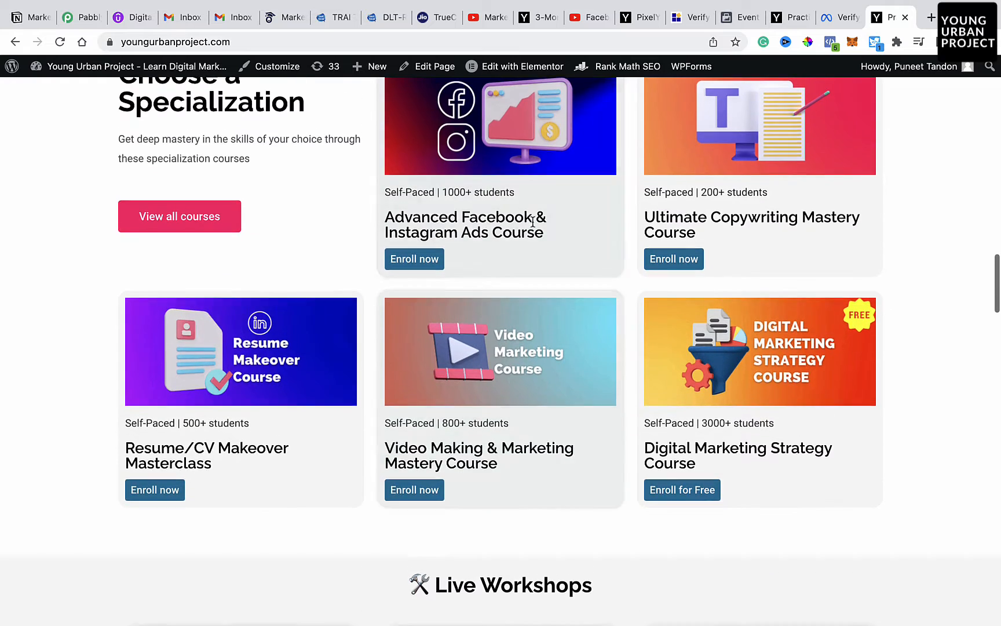
pyautogui.scroll(2, 641, 295)
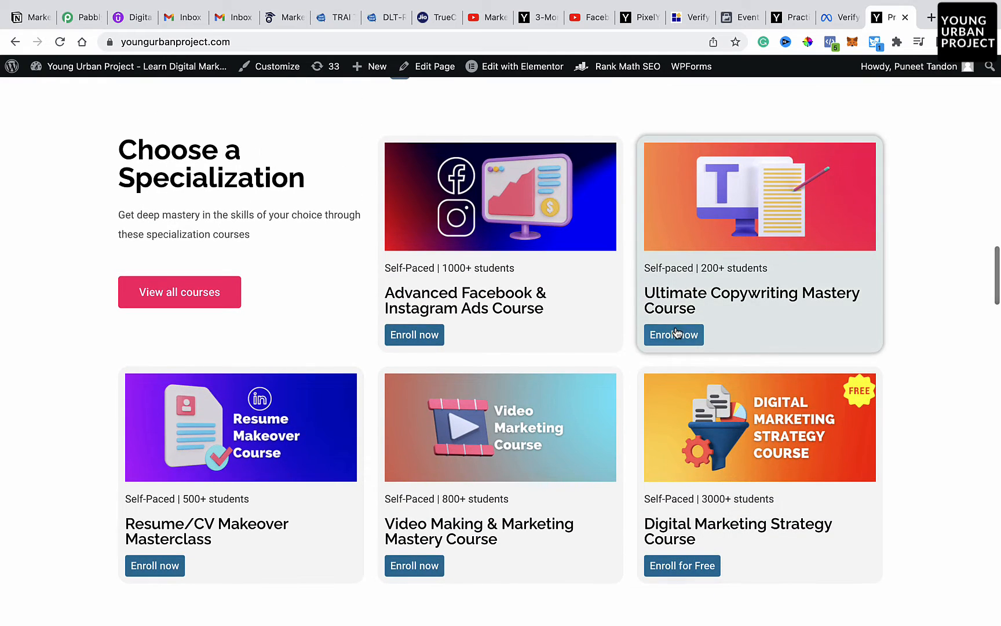
pyautogui.click(674, 334)
# Close the website's home page and the Meta verification page, keeping the copywriting course page open.
pyautogui.moveTo(839, 8)
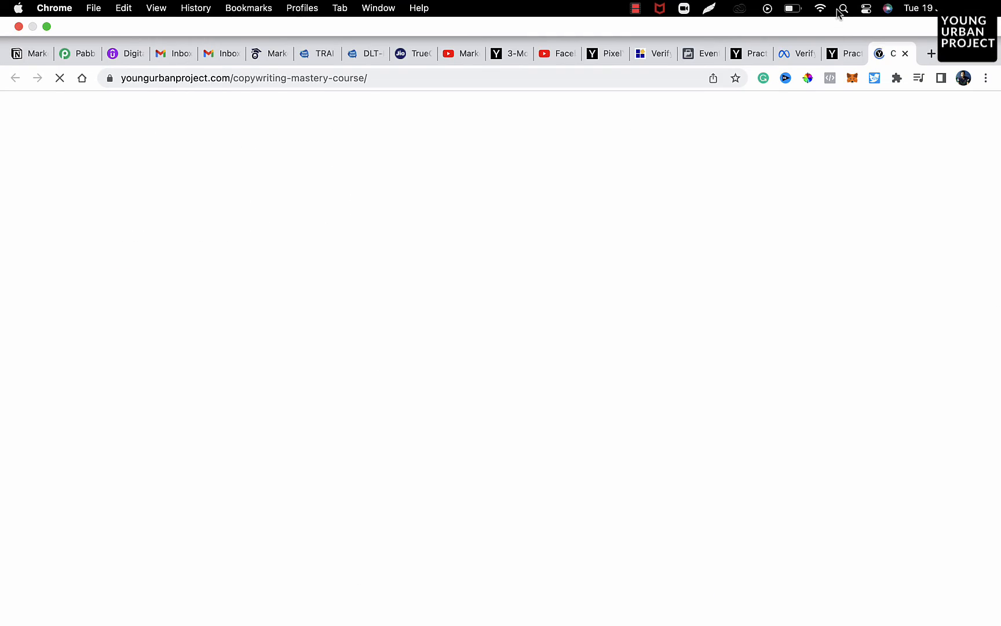
pyautogui.click(840, 52)
pyautogui.click(857, 53)
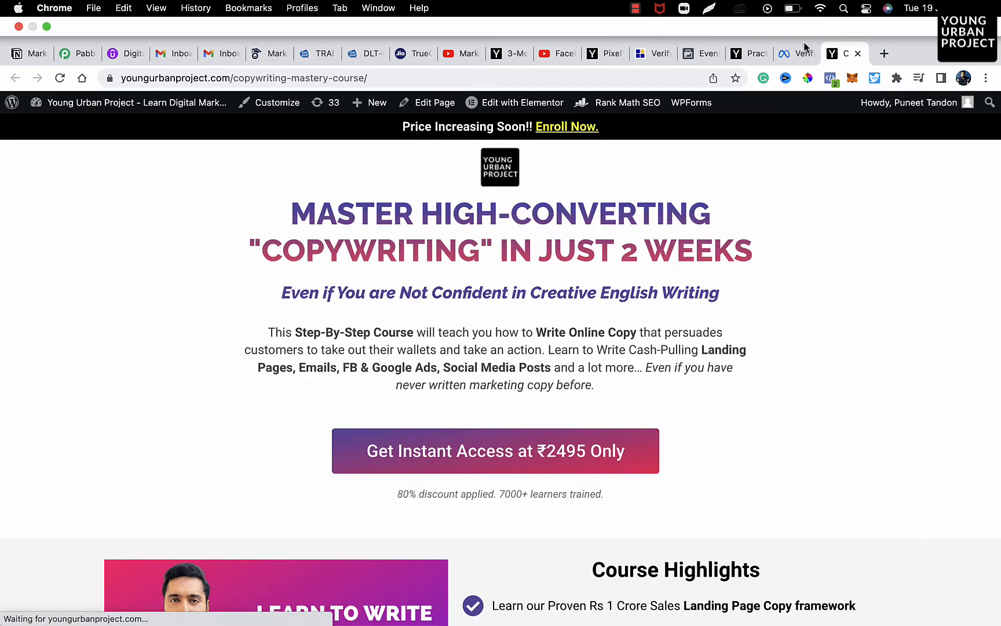
pyautogui.click(801, 53)
pyautogui.click(810, 54)
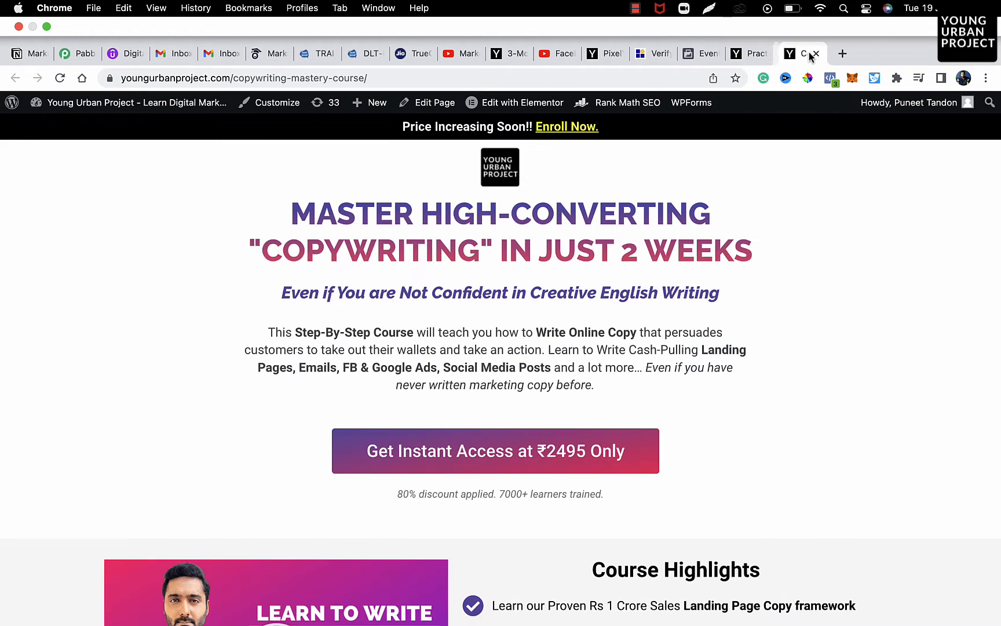
# Look over the copywriting course's landing page, from the headline offer to the job and freelance opportunities.
pyautogui.scroll(-5, 686, 425)
pyautogui.scroll(5, 685, 425)
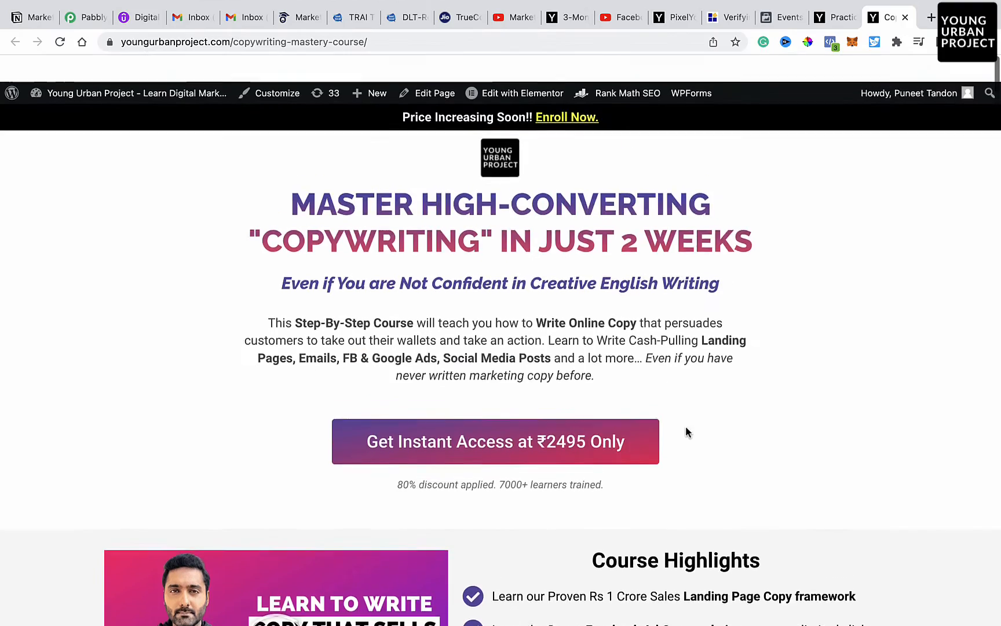
pyautogui.scroll(-10, 689, 307)
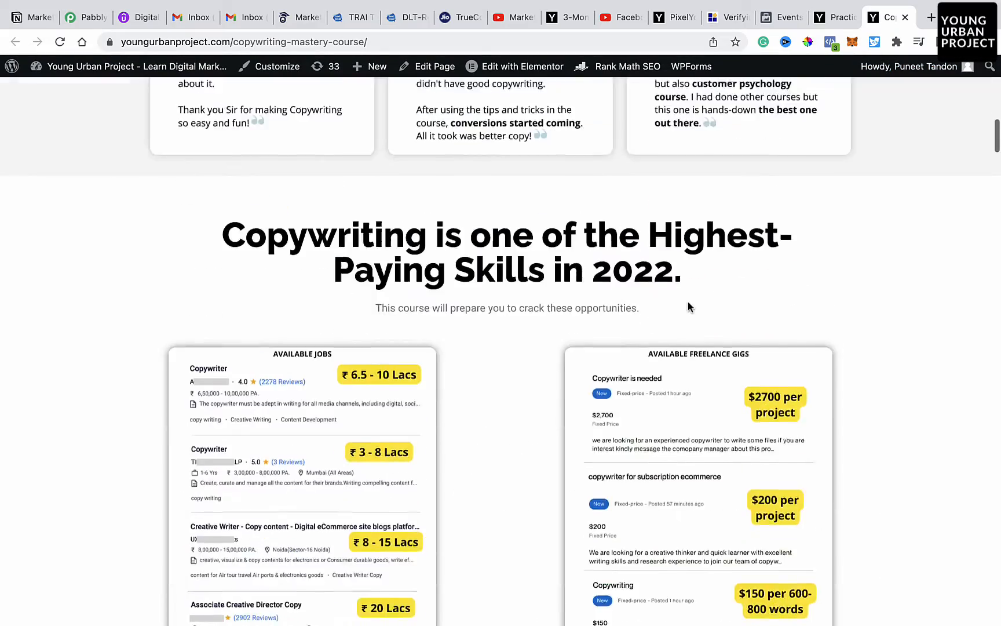
pyautogui.scroll(10, 687, 307)
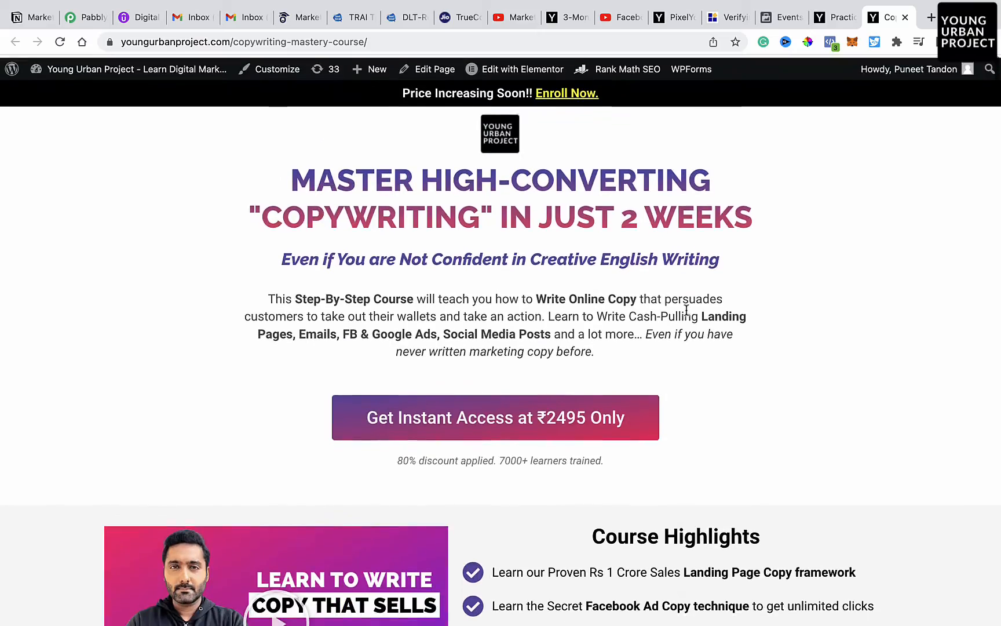
# Open youngurbanproject.com/thankyou-ucmc in a new browser tab and view the course's thank-you page.
pyautogui.click(931, 18)
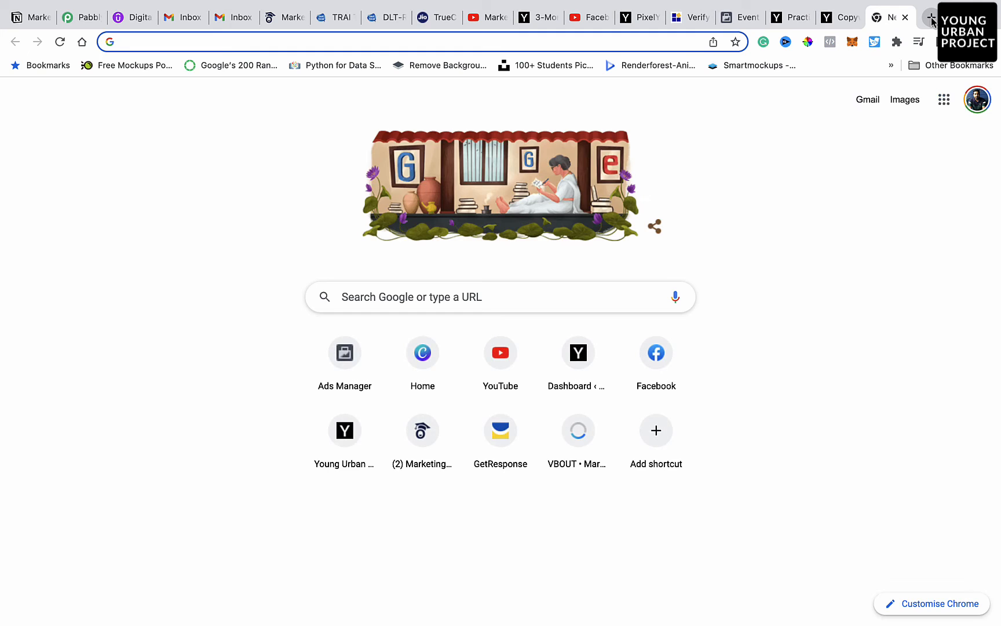
pyautogui.write('thank')
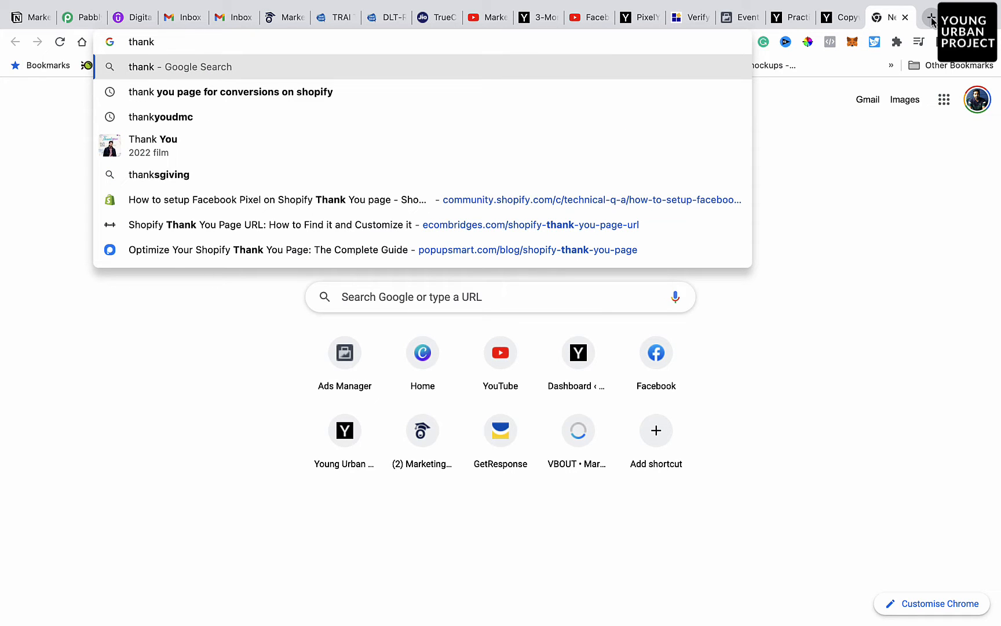
pyautogui.write('you-')
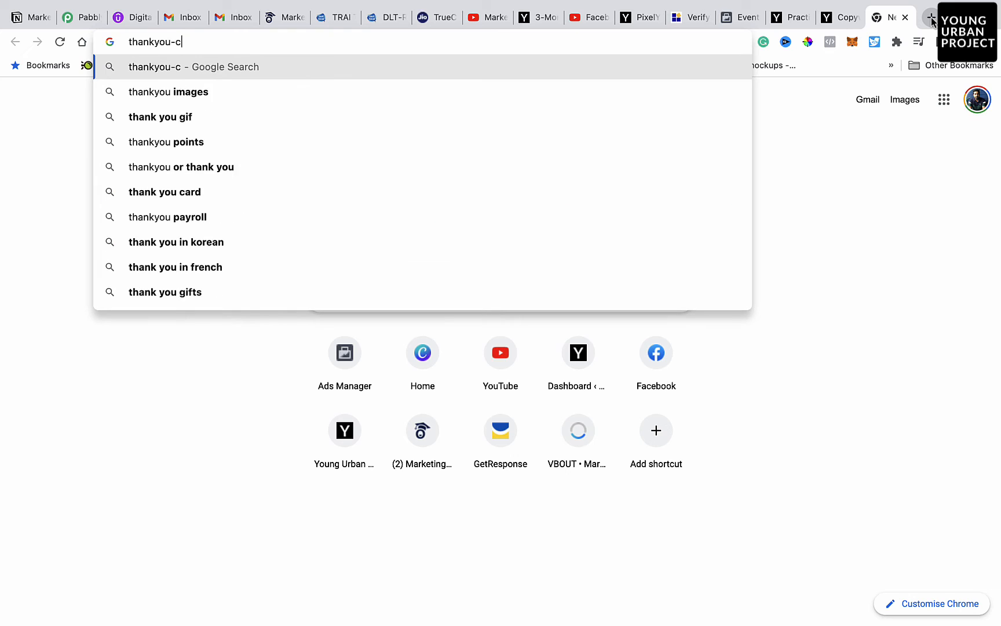
pyautogui.write('uc')
pyautogui.write('mc')
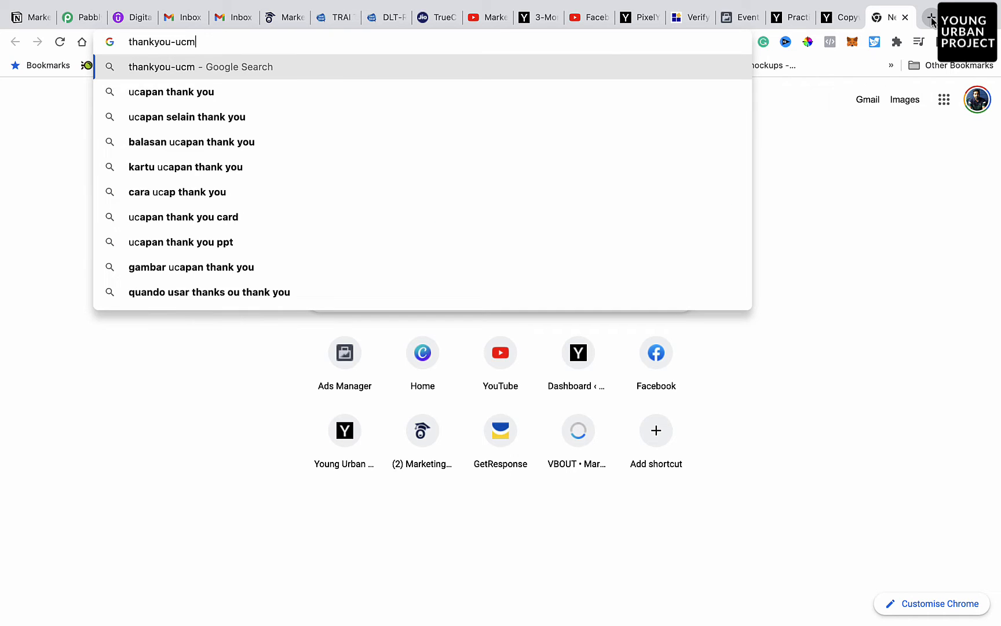
pyautogui.click(130, 41)
pyautogui.write('youngurbanpro')
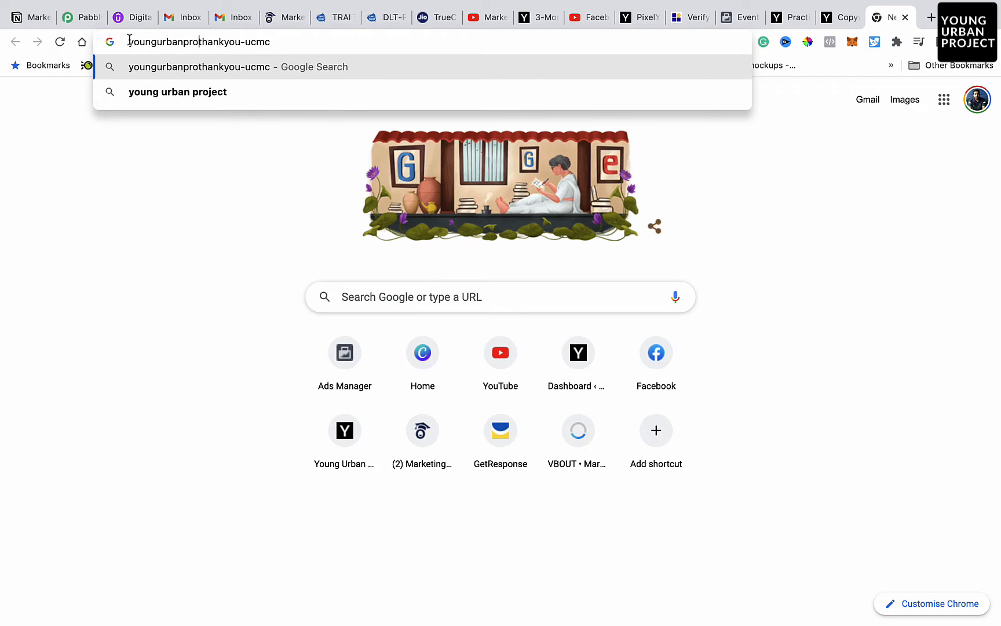
pyautogui.write('ject.com')
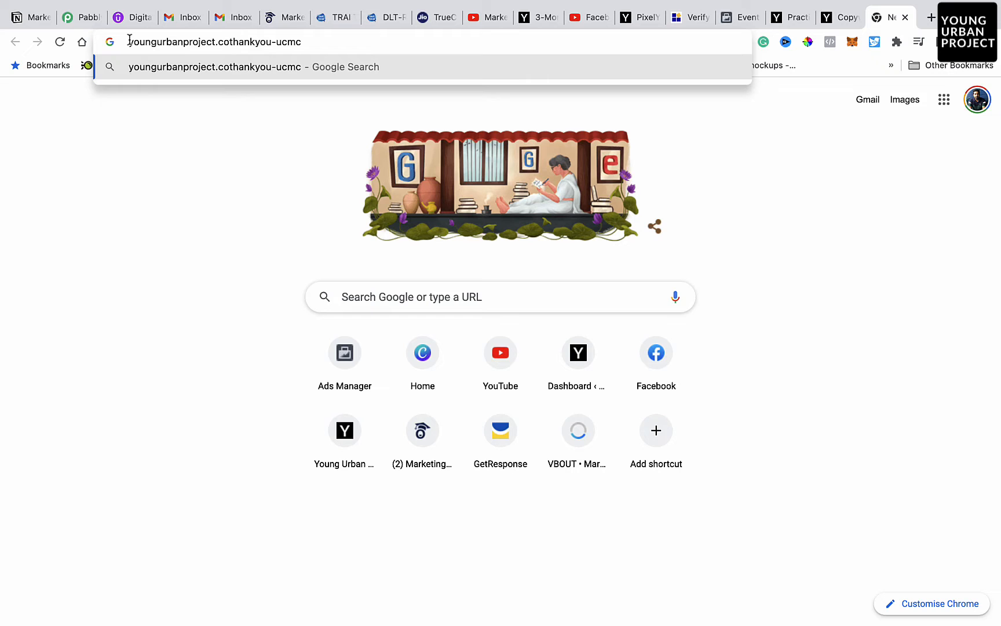
pyautogui.write('/')
pyautogui.press('Return')
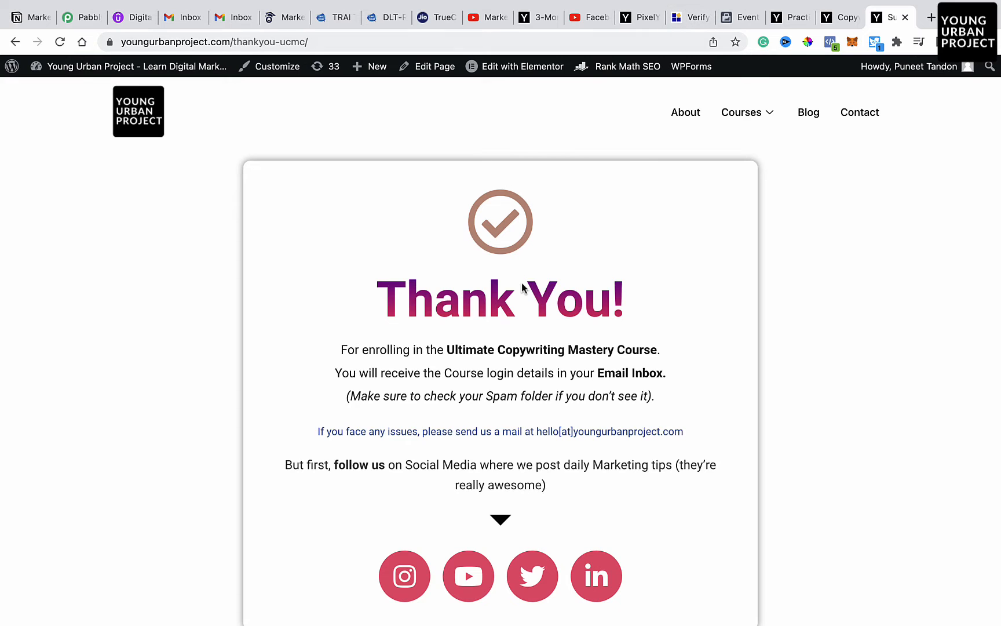
pyautogui.scroll(-3, 479, 345)
pyautogui.scroll(3, 479, 345)
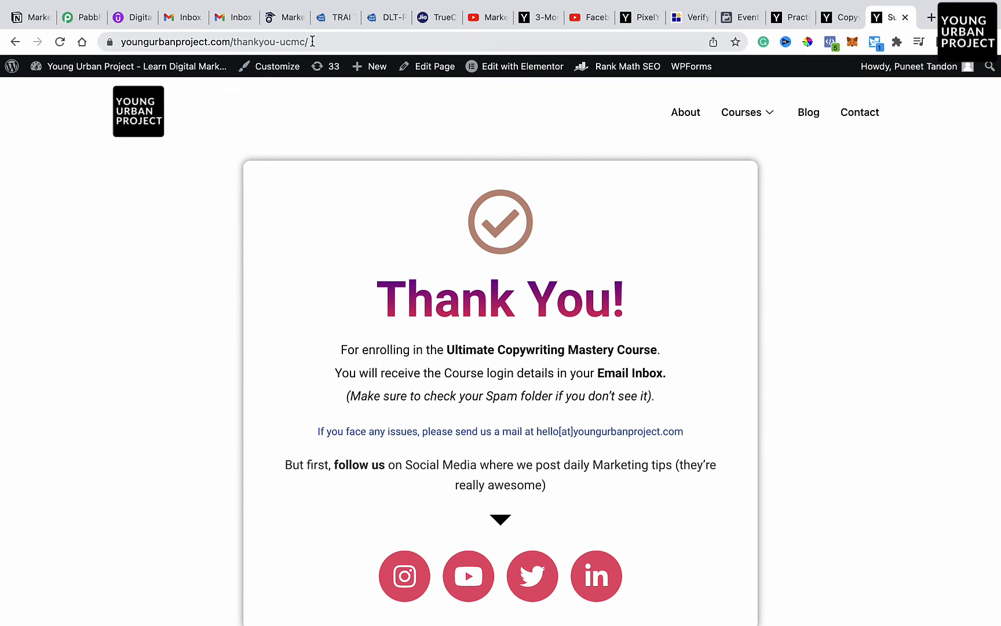
# Switch back to Meta Events Manager, start a new custom conversion and name it "UCMC Purchase".
pyautogui.moveTo(661, 3)
pyautogui.click(732, 53)
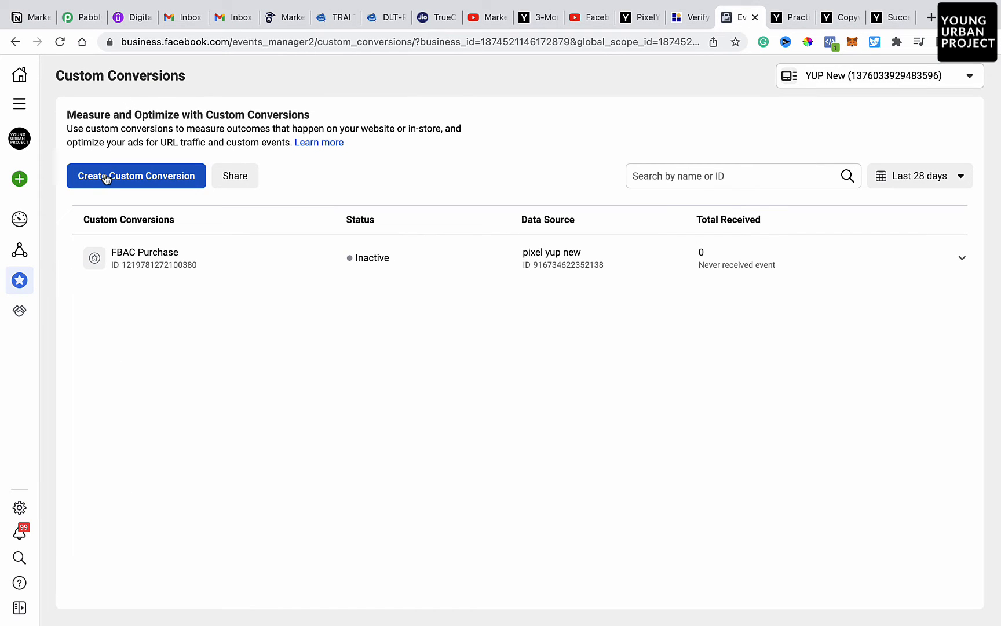
pyautogui.click(106, 179)
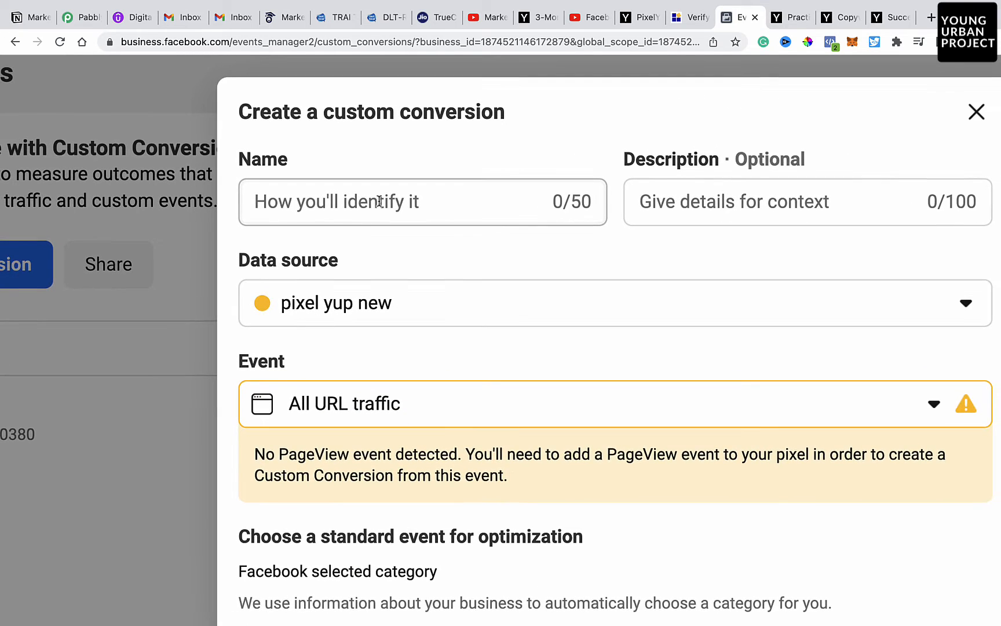
pyautogui.click(379, 201)
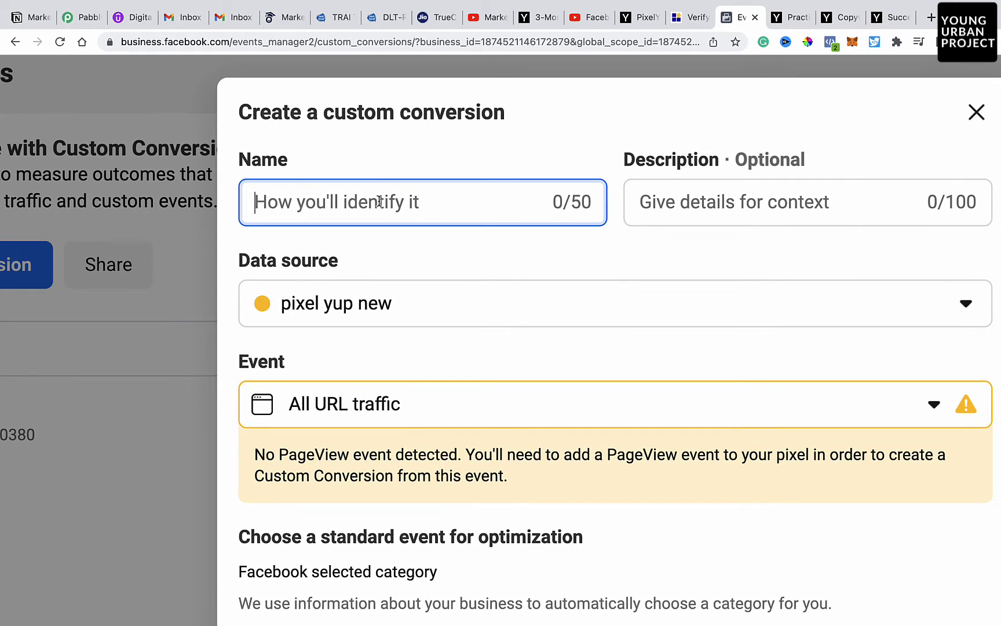
pyautogui.write('C')
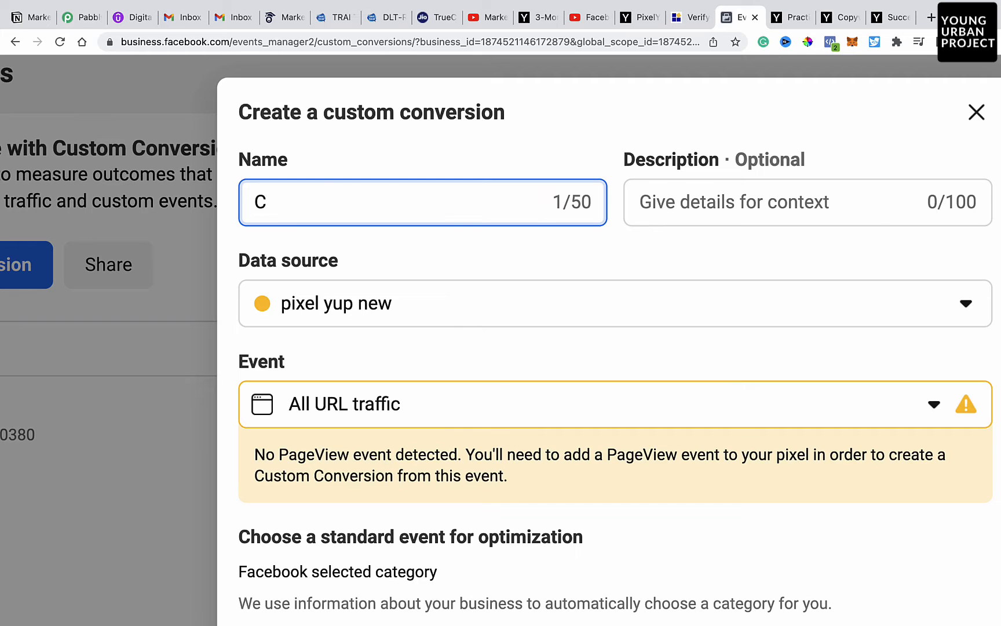
pyautogui.press('BackSpace')
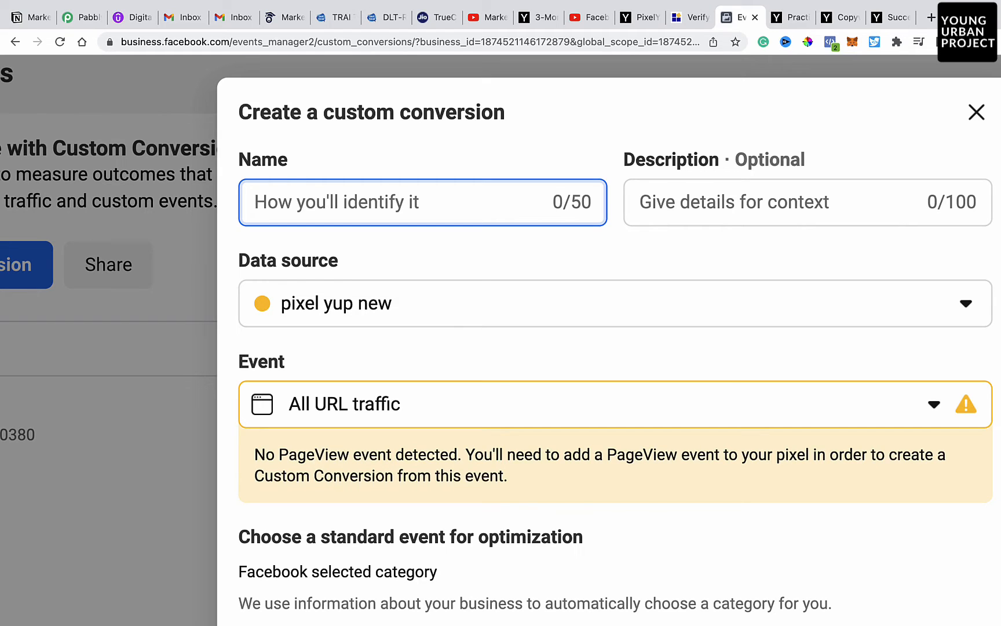
pyautogui.write('UCMC')
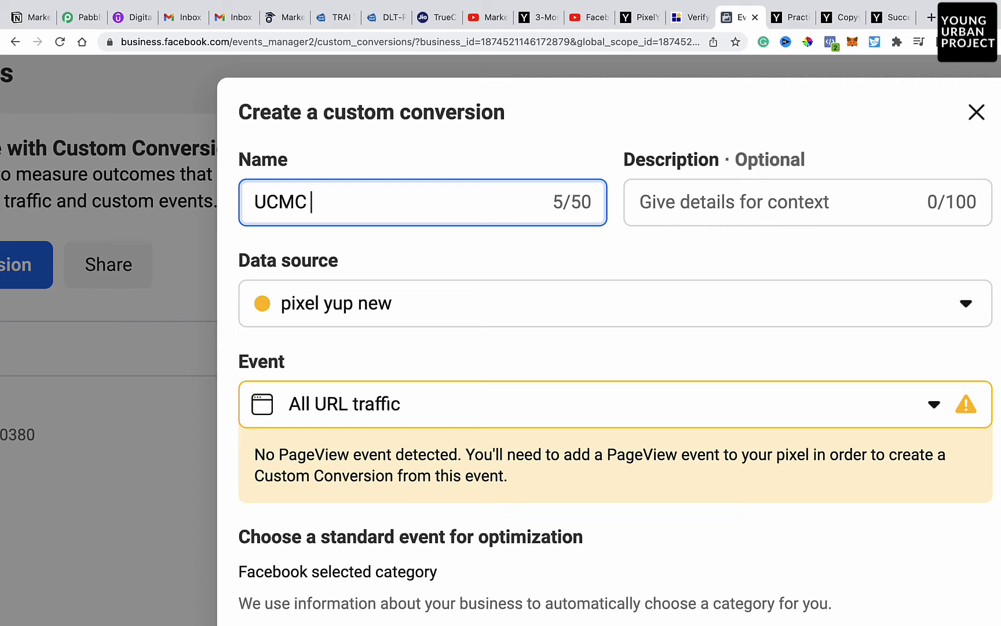
pyautogui.moveTo(254, 202); pyautogui.dragTo(315, 203)
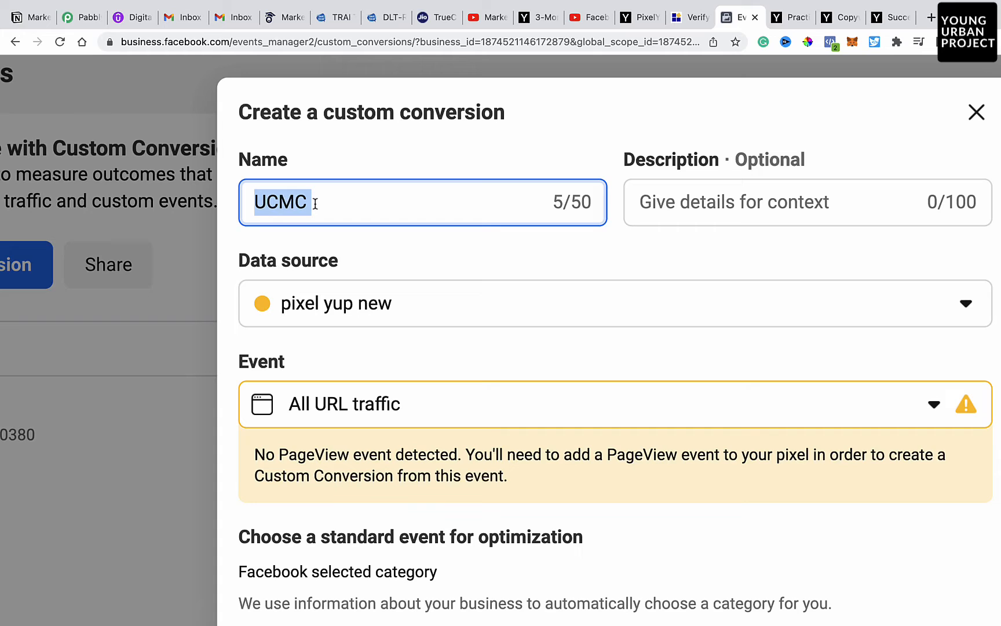
pyautogui.click(315, 203)
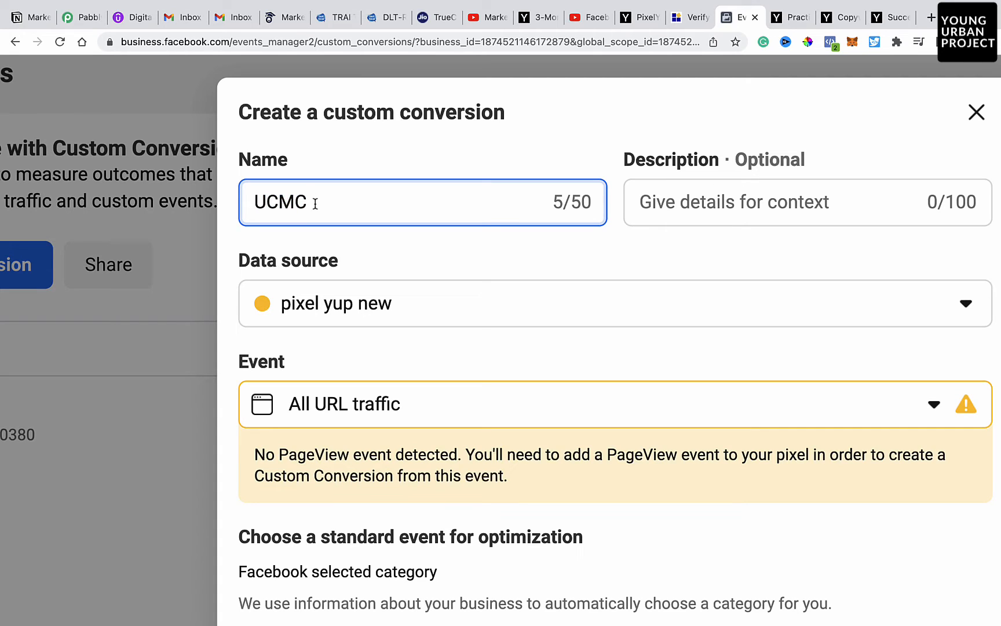
pyautogui.write('Purcha')
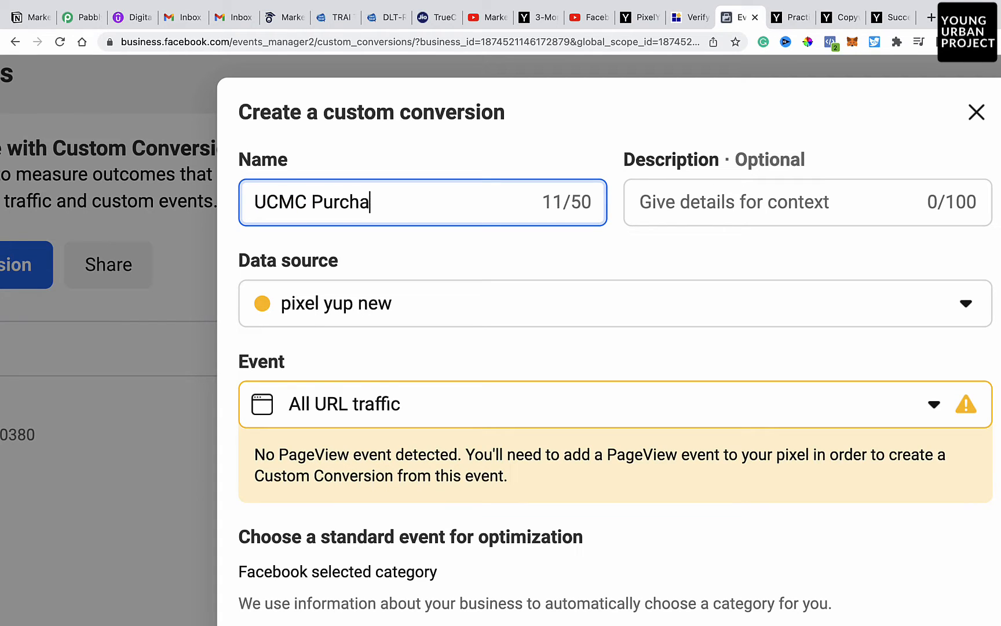
pyautogui.write('se')
# Describe the custom conversion as "When a user purchases the copywriting course".
pyautogui.hscroll(1, 315, 203)
pyautogui.click(627, 184)
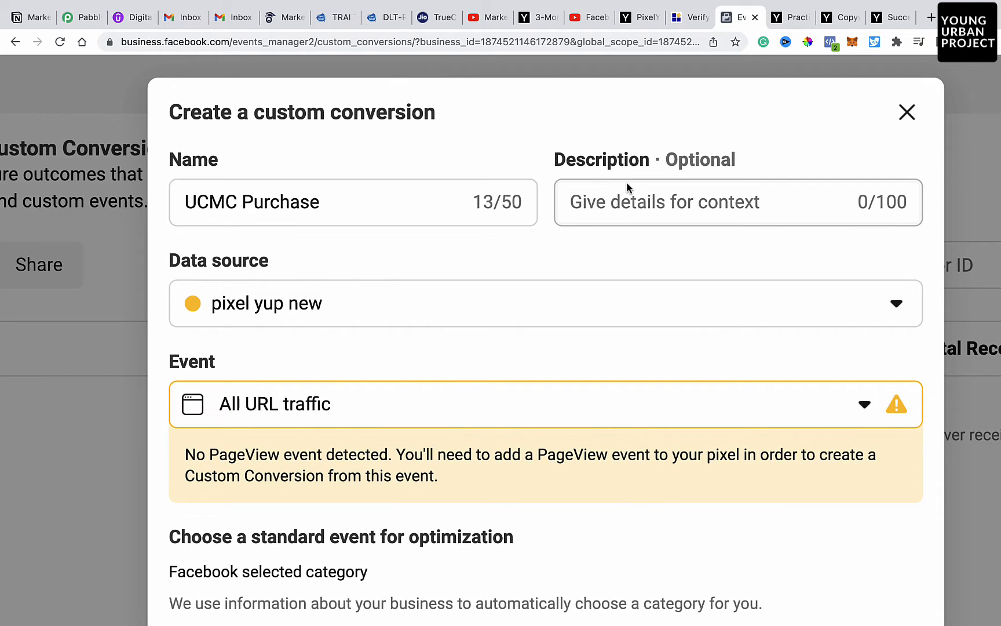
pyautogui.click(619, 189)
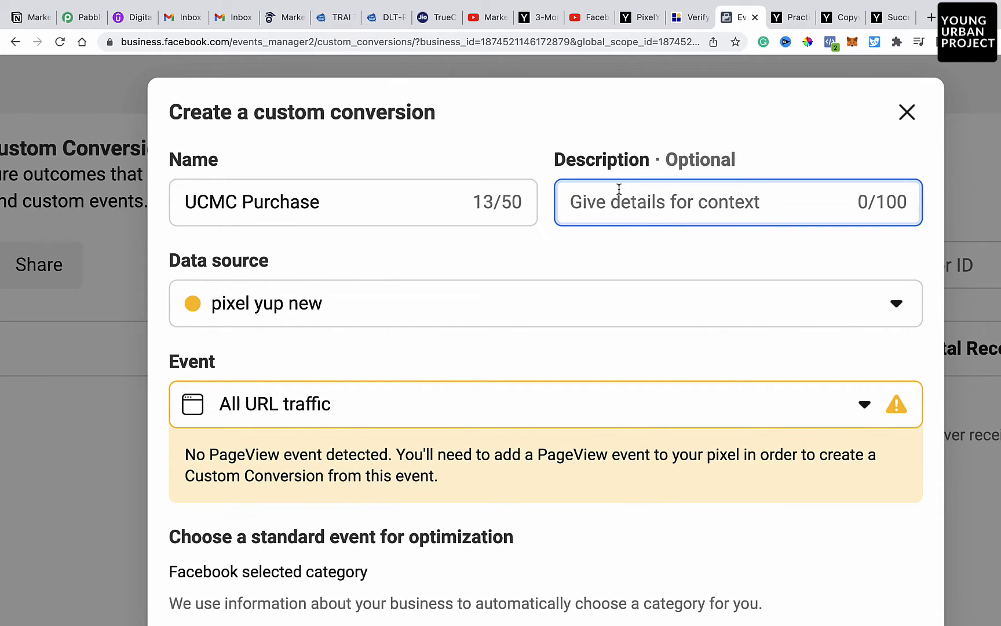
pyautogui.write('Wh')
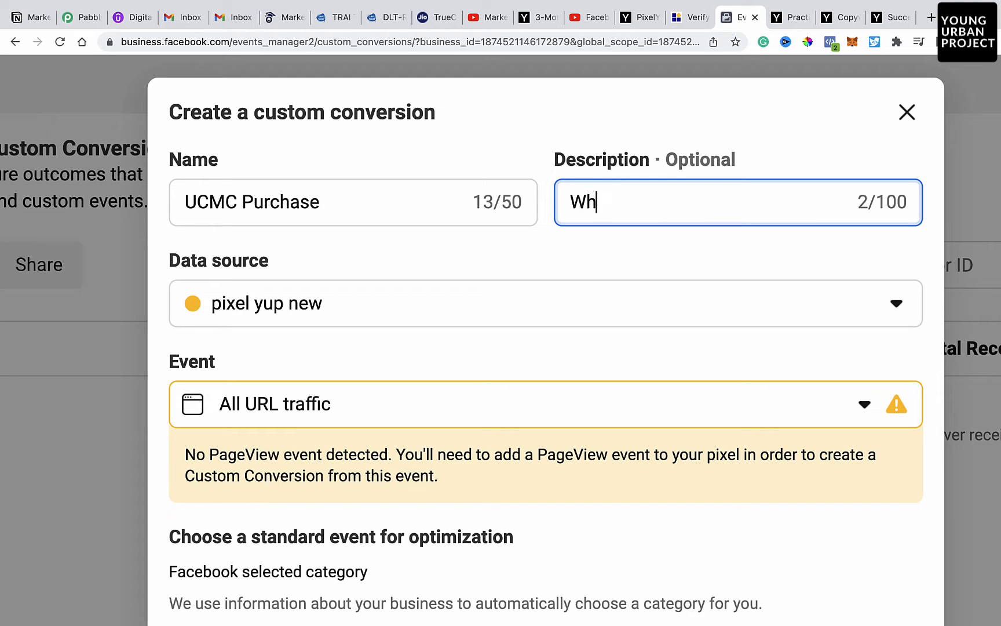
pyautogui.write('en a user pu')
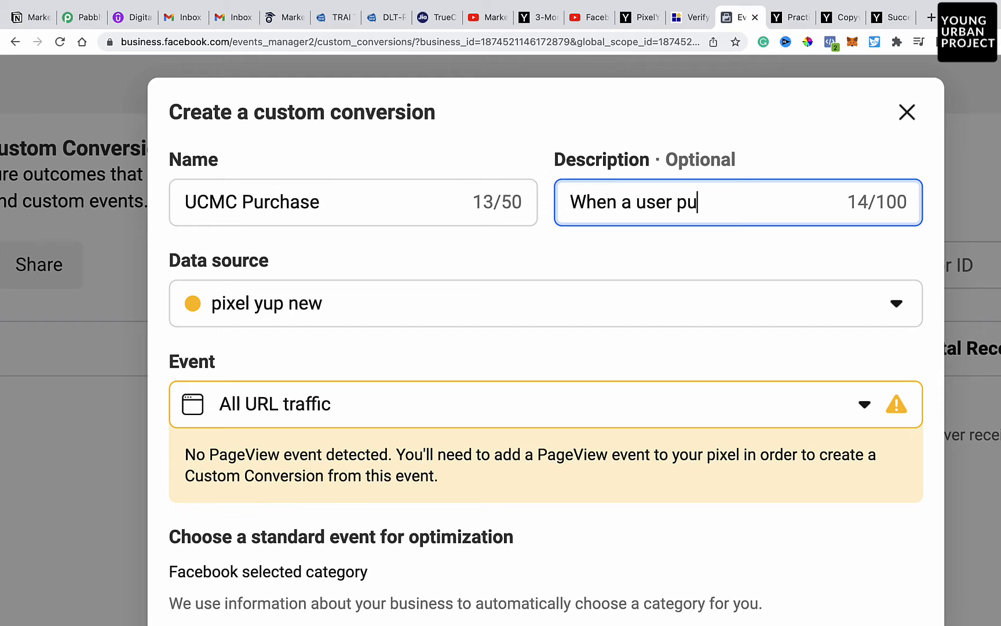
pyautogui.write('rchases the cop')
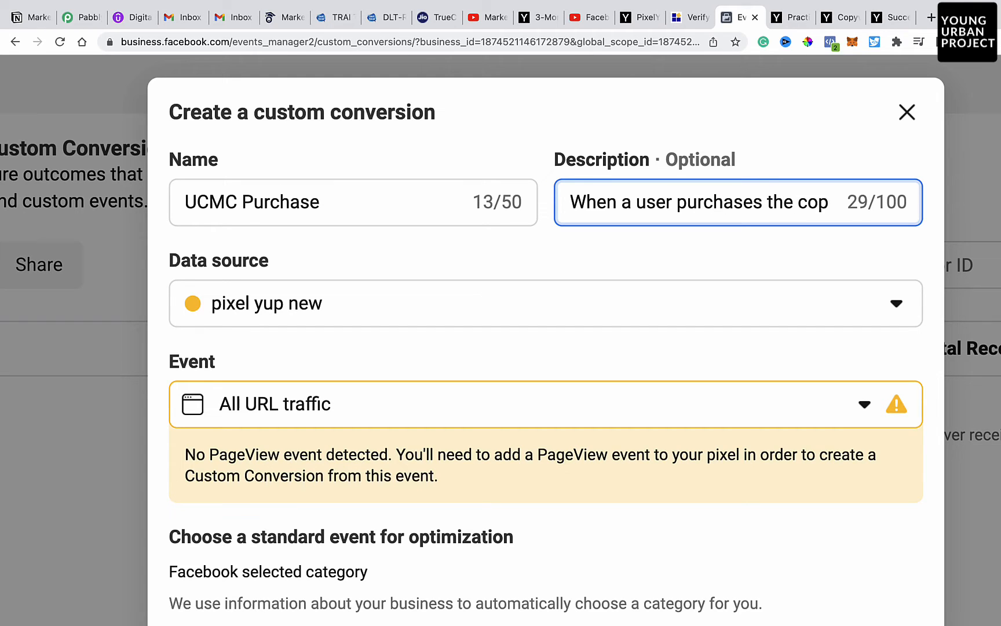
pyautogui.press('BackSpace')
pyautogui.write('pywriting curs')
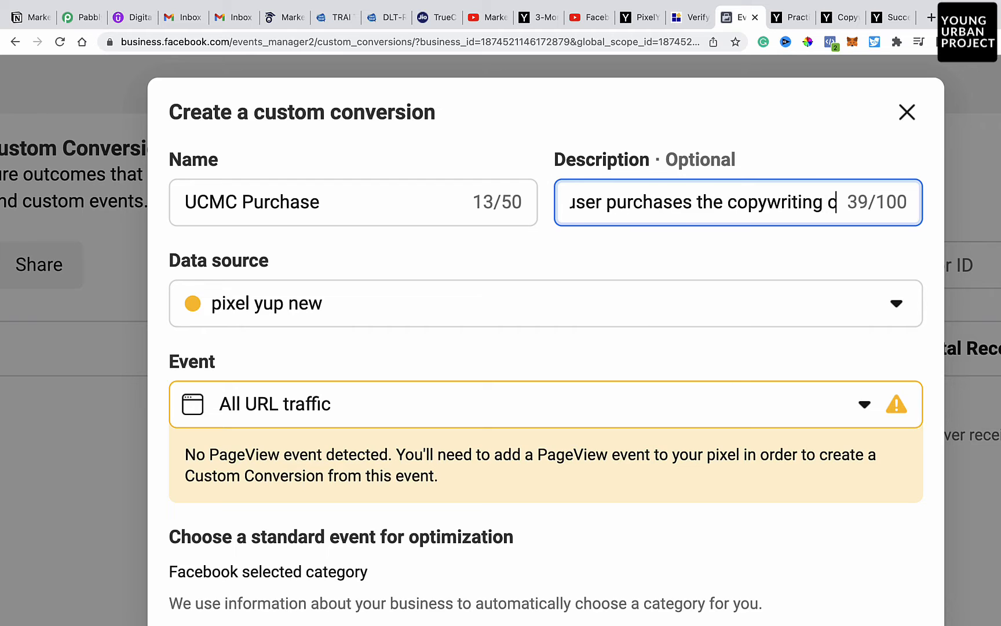
pyautogui.press('BackSpace')
pyautogui.press('BackSpace')
pyautogui.press('BackSpace')
pyautogui.write('ourse')
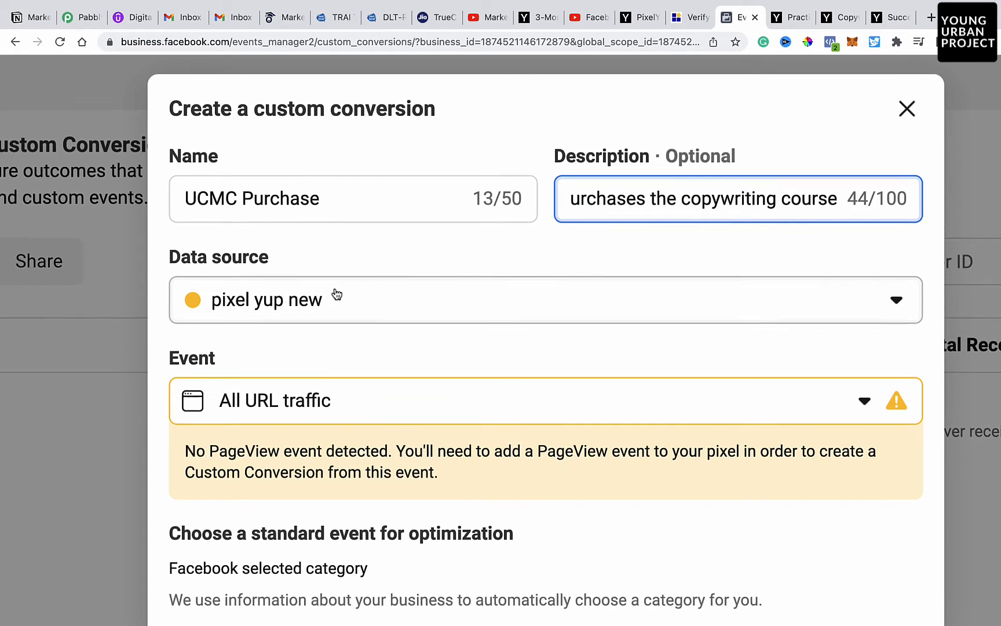
# Choose "pixel yup new" as the conversion's data source and "All URL traffic" as its event.
pyautogui.scroll(-1, 339, 292)
pyautogui.click(343, 291)
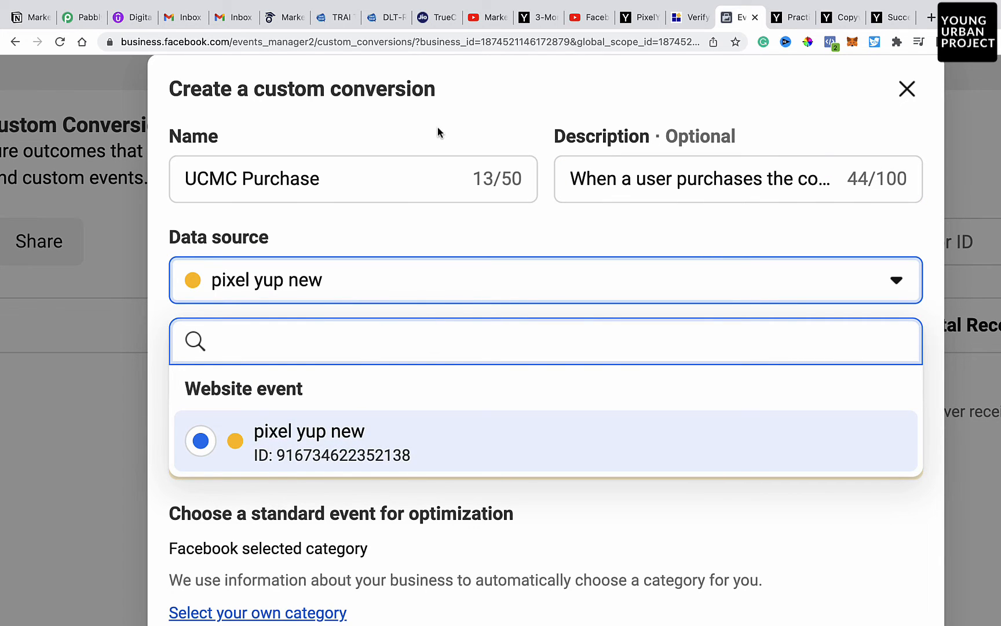
pyautogui.click(320, 452)
pyautogui.scroll(-6, 476, 301)
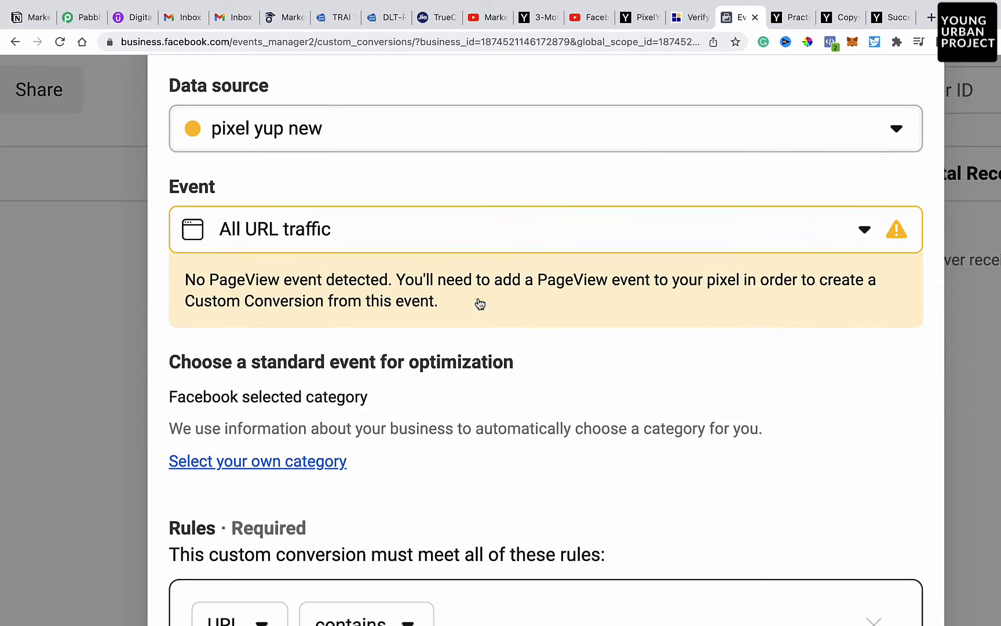
pyautogui.click(402, 211)
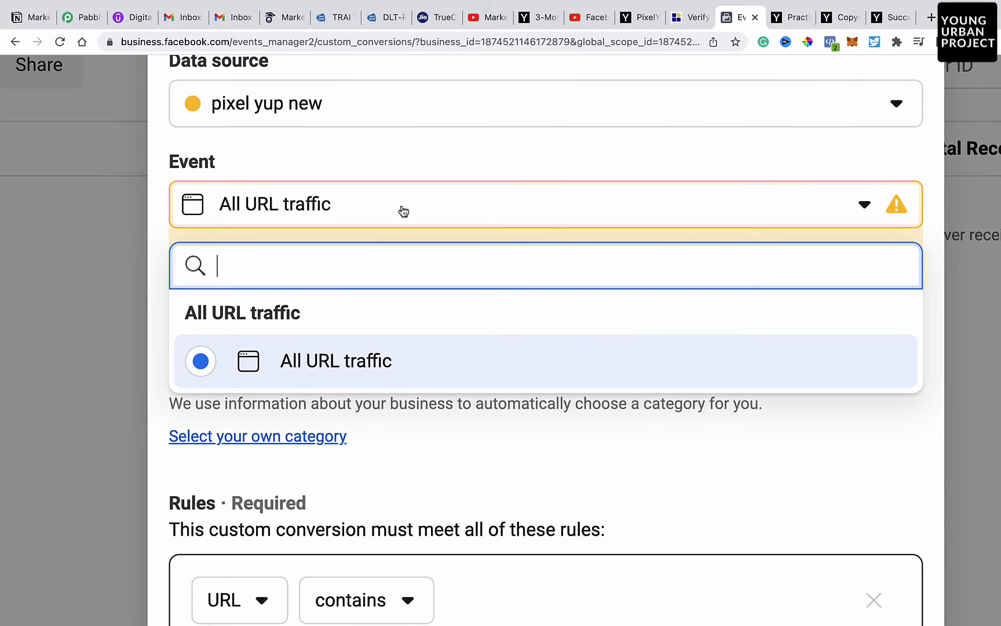
pyautogui.click(325, 355)
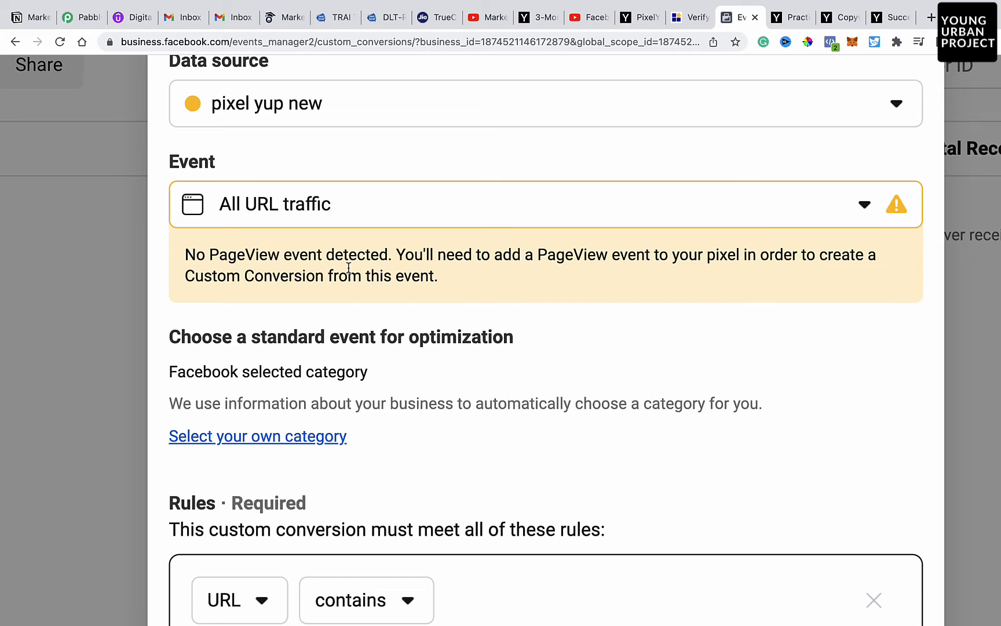
# Replace the Facebook-selected category with Purchase as the standard event for optimization.
pyautogui.scroll(-3, 469, 412)
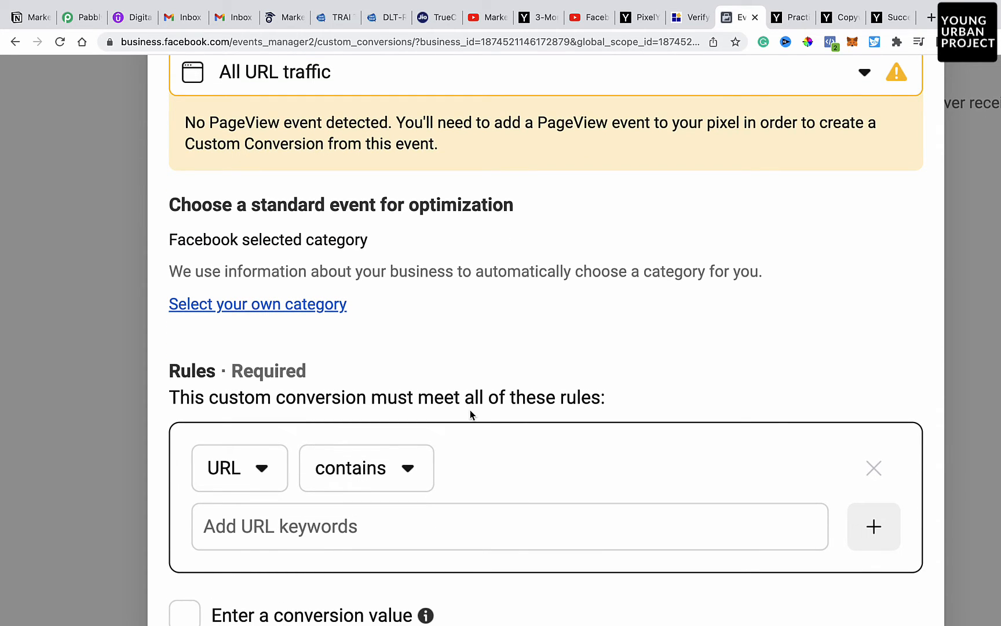
pyautogui.scroll(1, 279, 251)
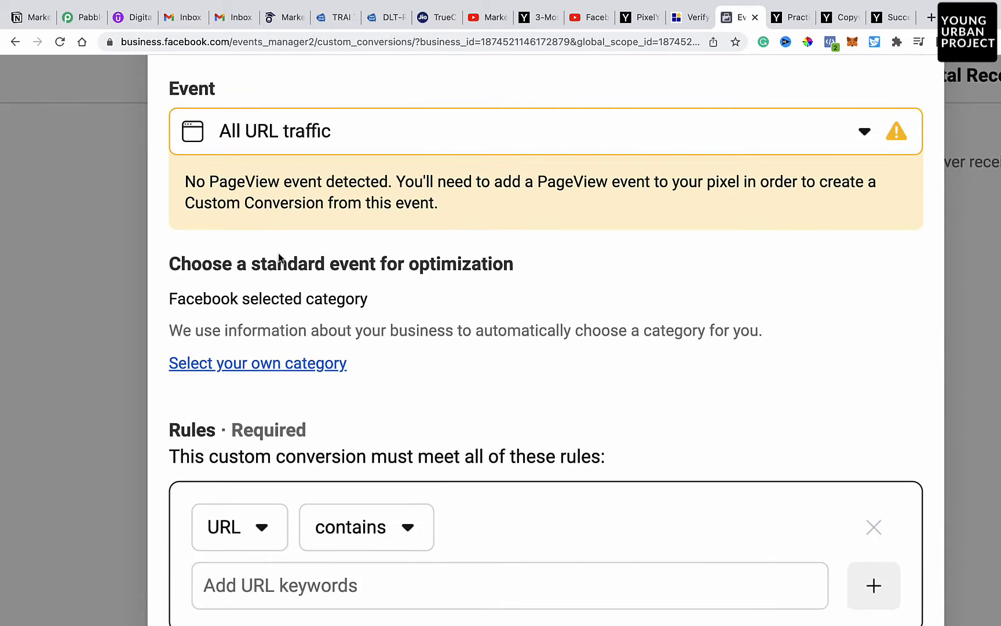
pyautogui.scroll(-2, 255, 272)
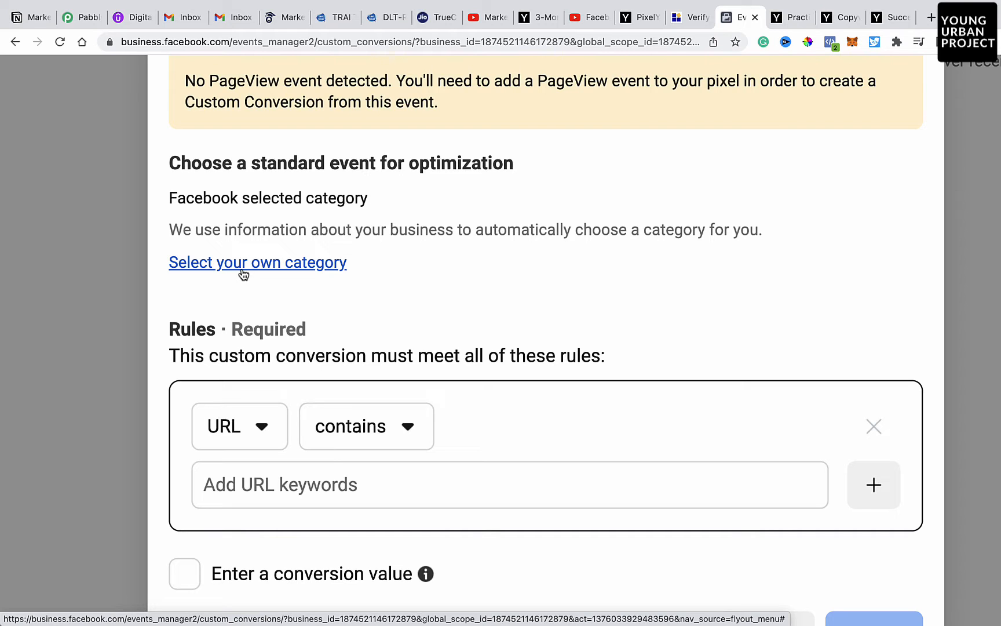
pyautogui.click(244, 274)
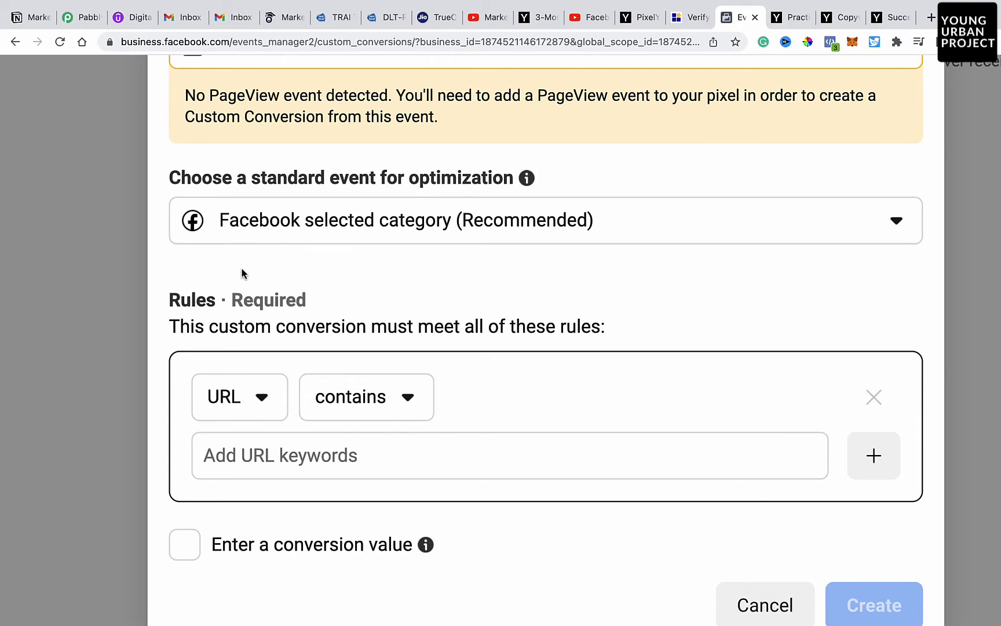
pyautogui.scroll(-2, 242, 268)
pyautogui.click(312, 174)
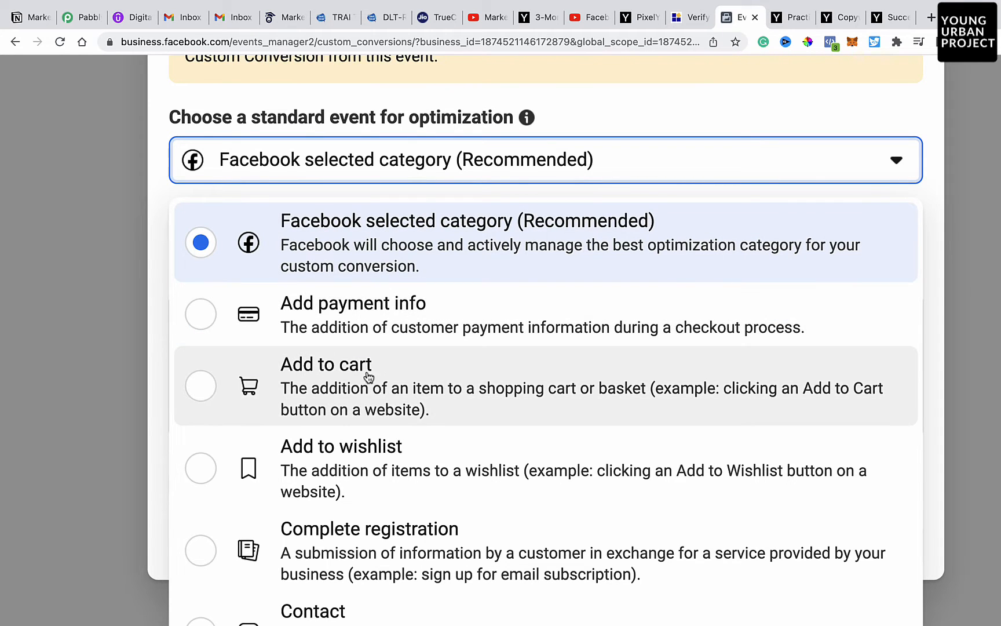
pyautogui.scroll(-2, 387, 393)
pyautogui.scroll(-7, 388, 393)
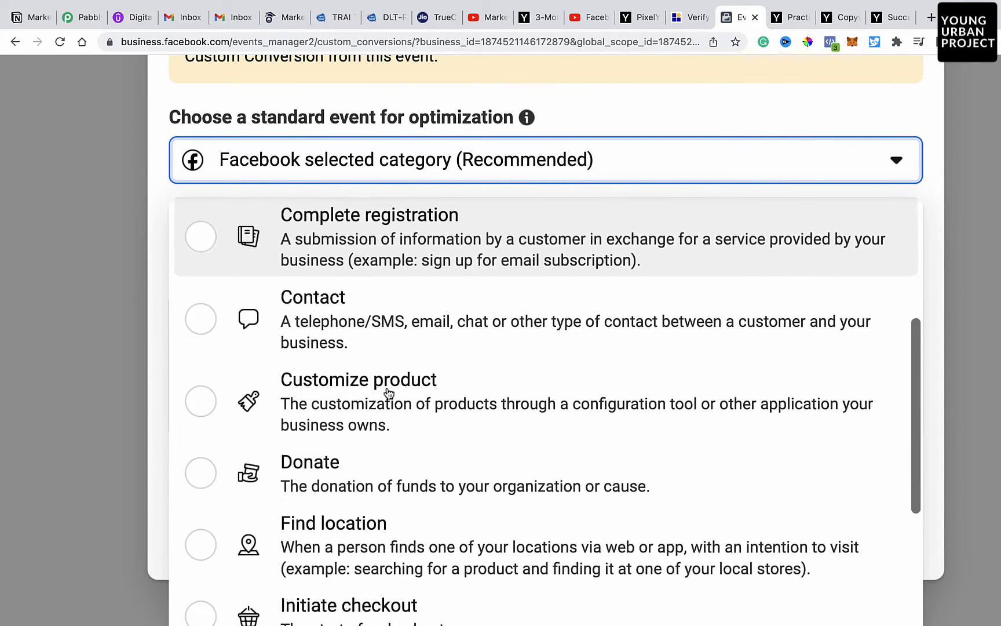
pyautogui.scroll(-3, 387, 392)
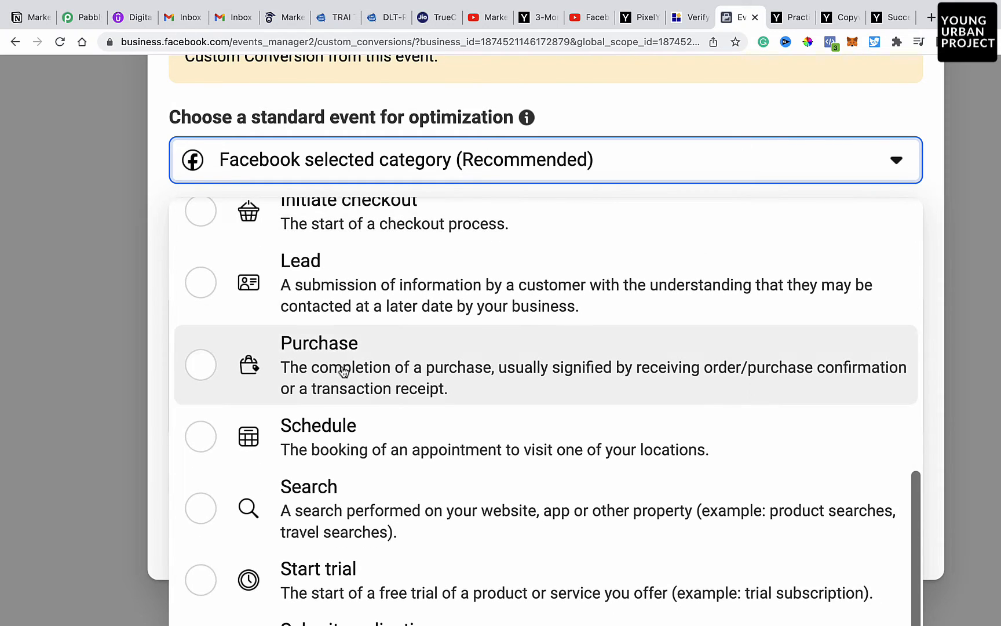
pyautogui.click(312, 372)
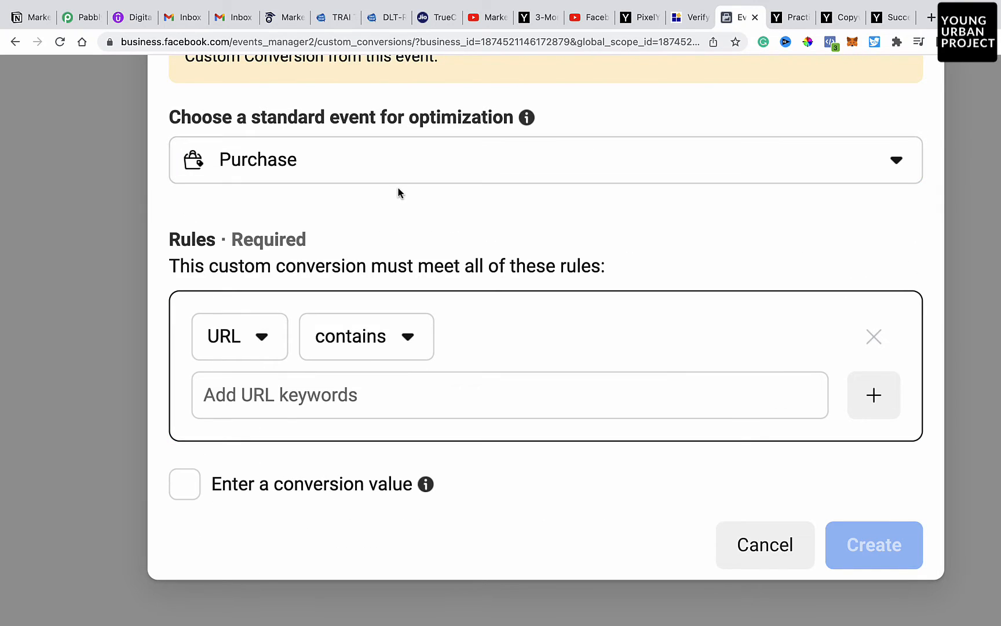
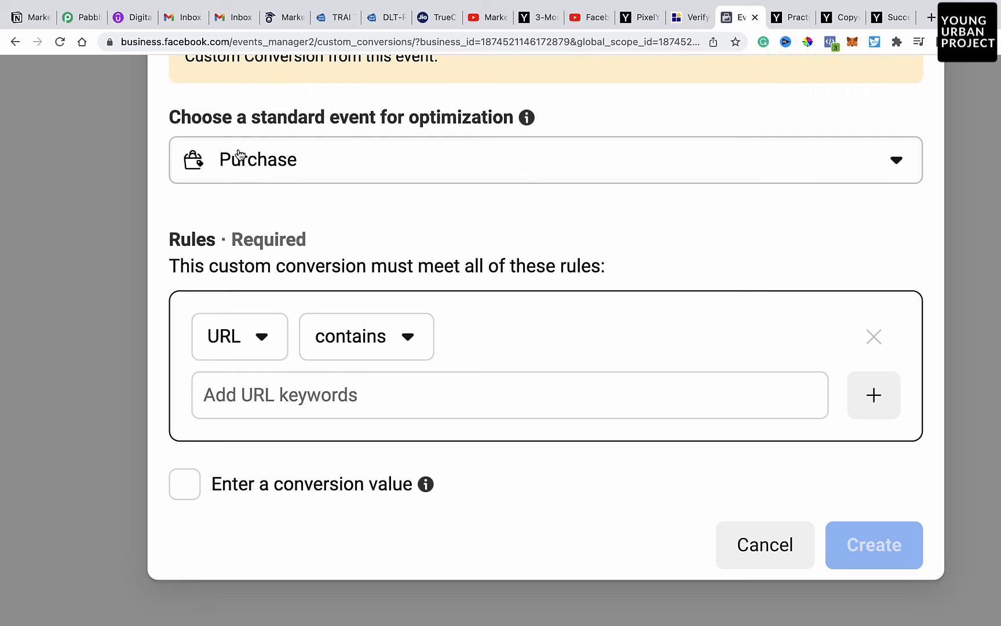
pyautogui.scroll(-2, 237, 154)
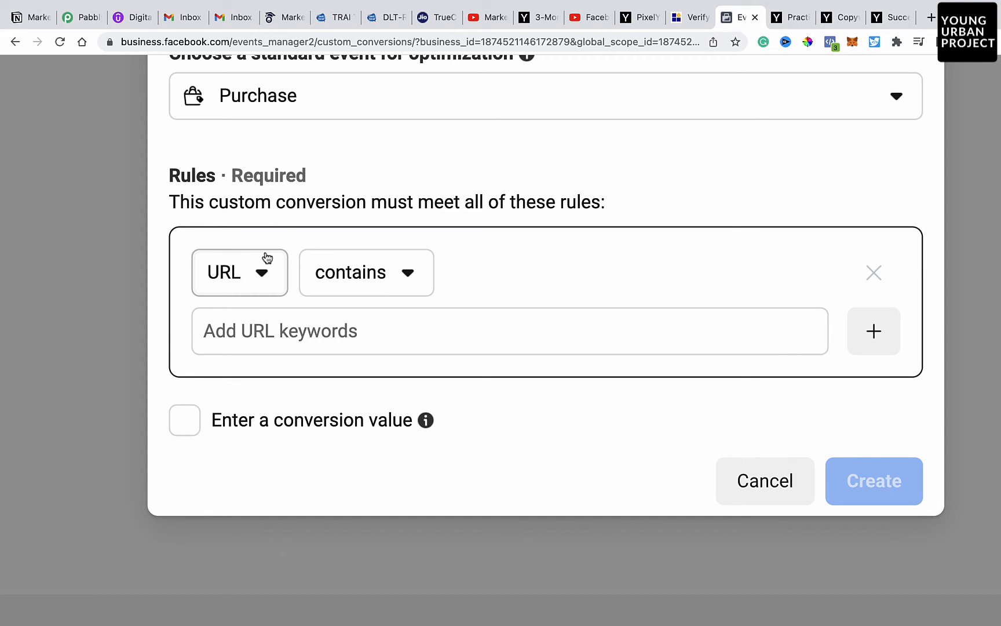
pyautogui.click(893, 20)
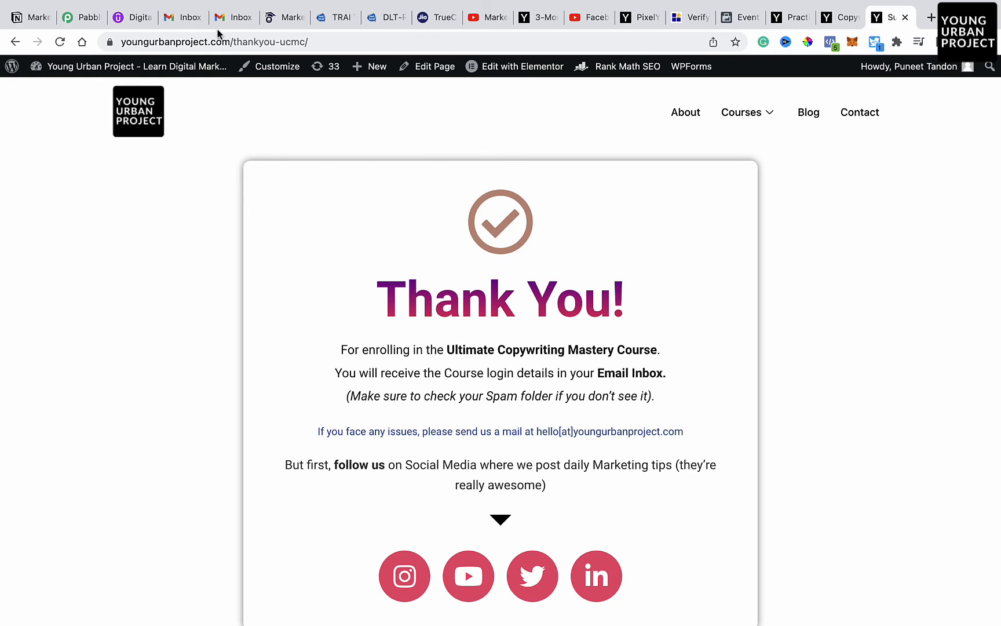
pyautogui.click(182, 44)
pyautogui.click(181, 44)
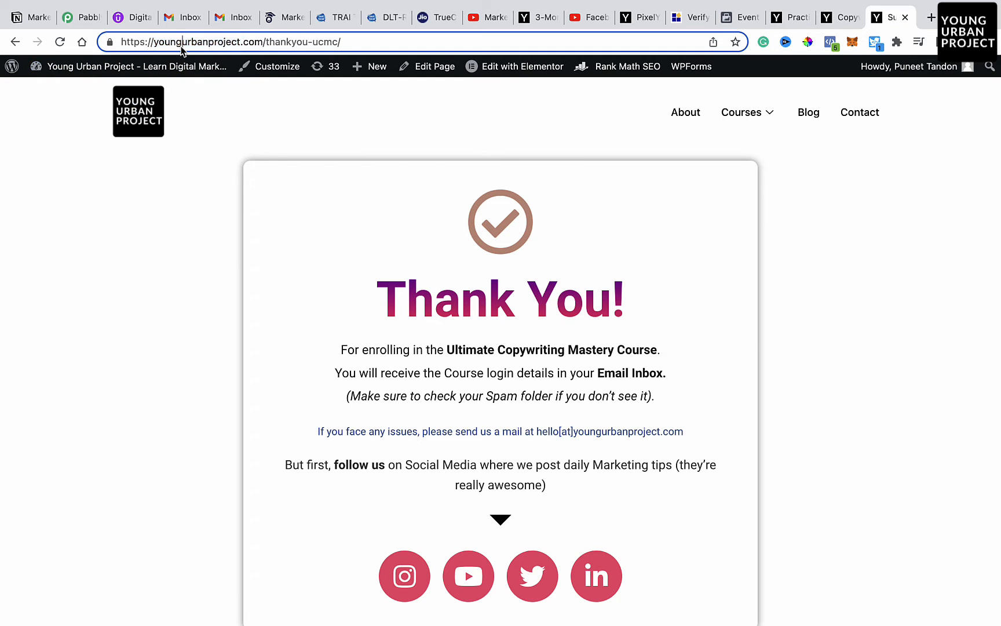
pyautogui.moveTo(342, 42); pyautogui.dragTo(154, 45)
pyautogui.press('super+c')
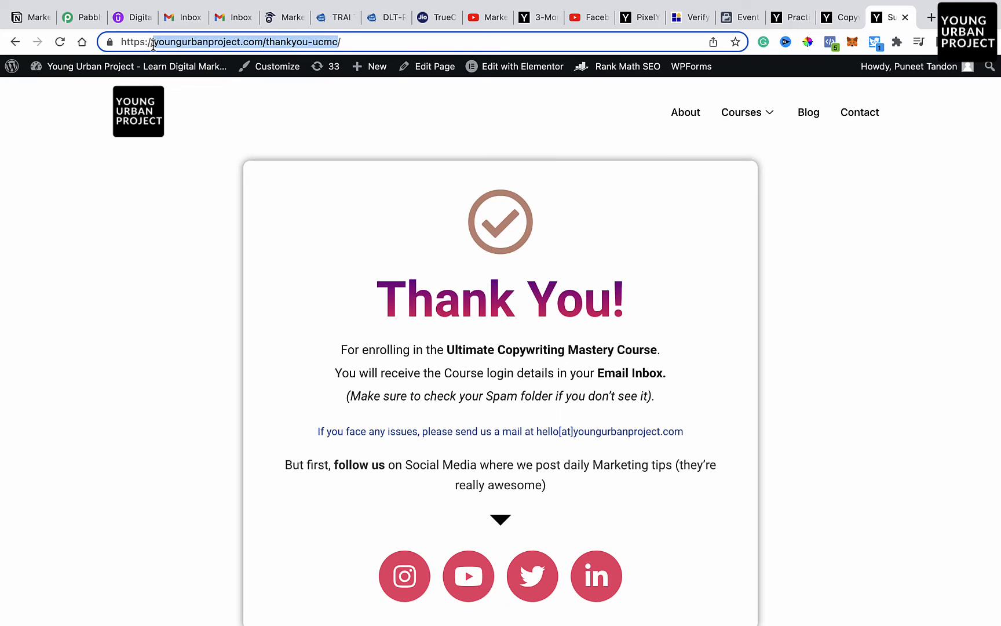
pyautogui.click(348, 44)
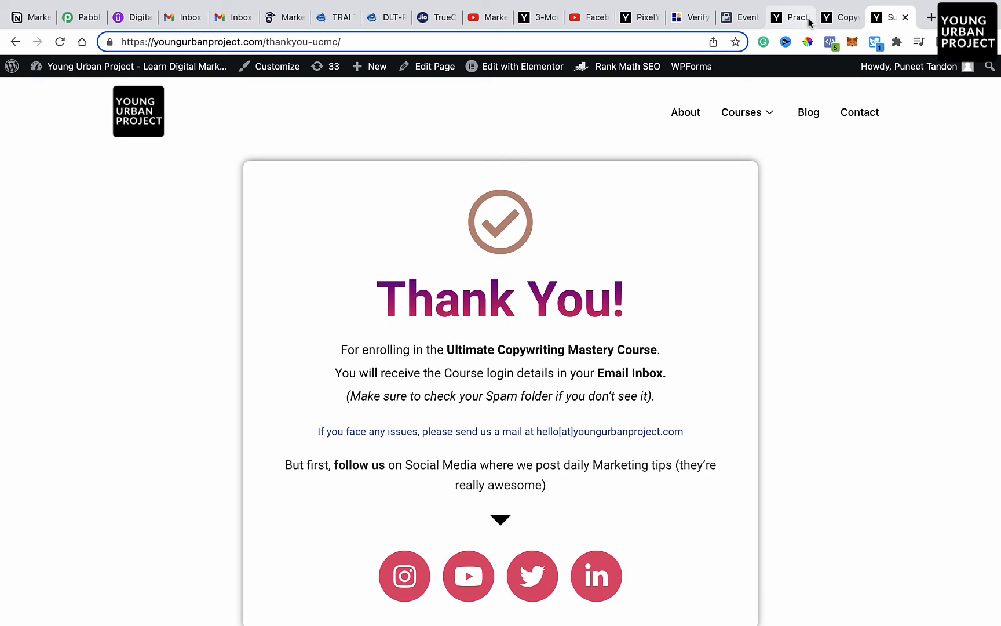
pyautogui.click(741, 21)
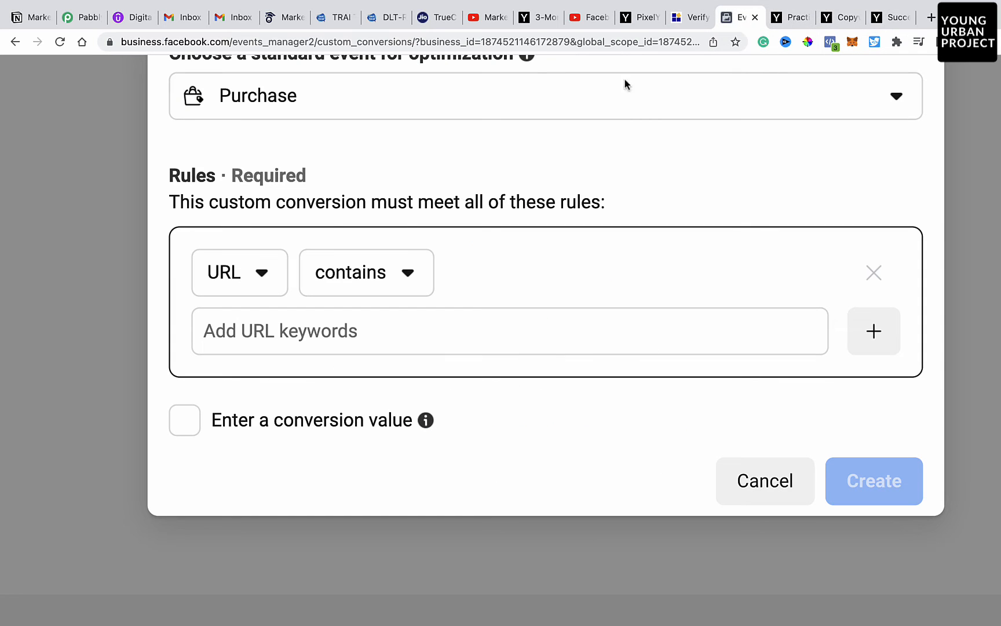
# Add youngurbanproject.com/thankyou-ucmc as the URL keyword, keeping "contains" as the rule's condition.
pyautogui.click(234, 341)
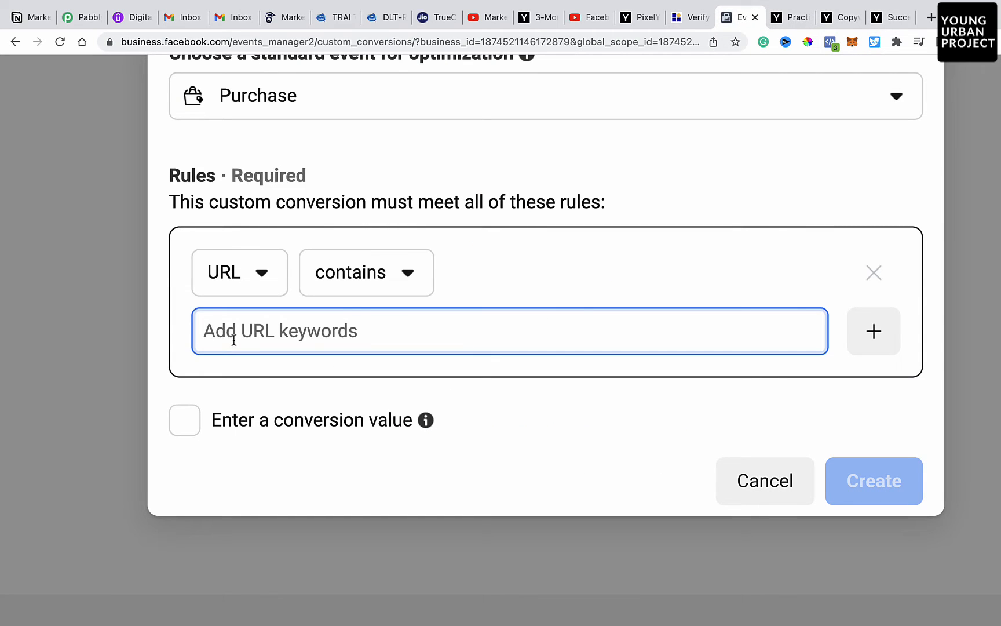
pyautogui.press('super+v')
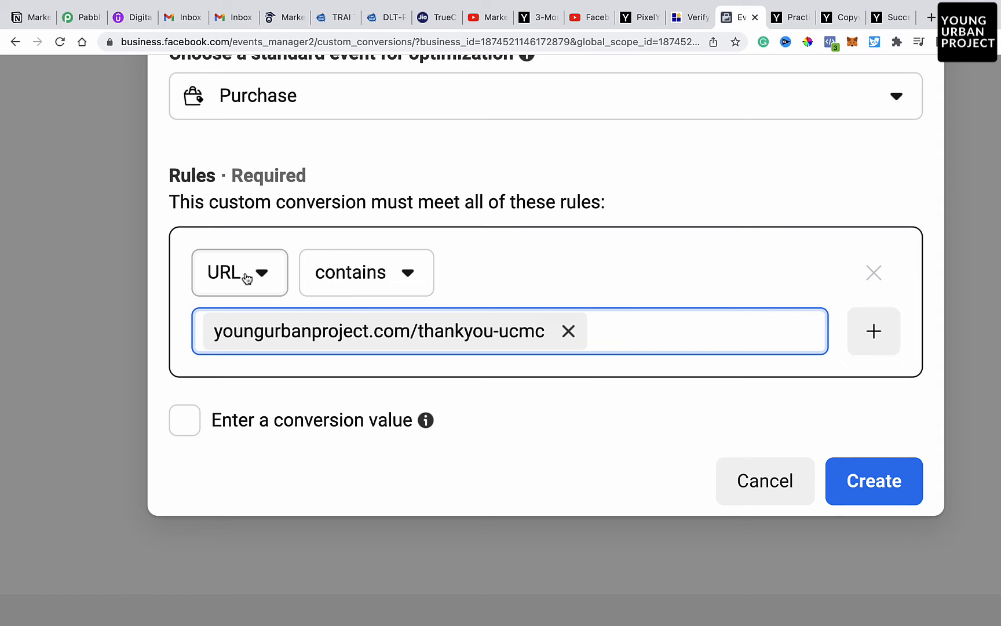
pyautogui.click(378, 281)
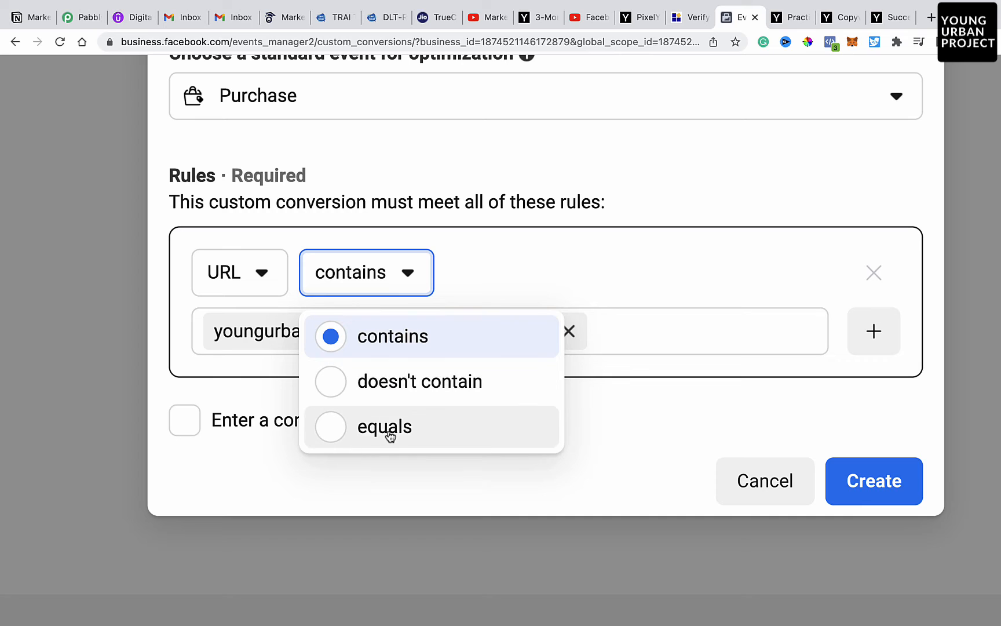
pyautogui.click(432, 231)
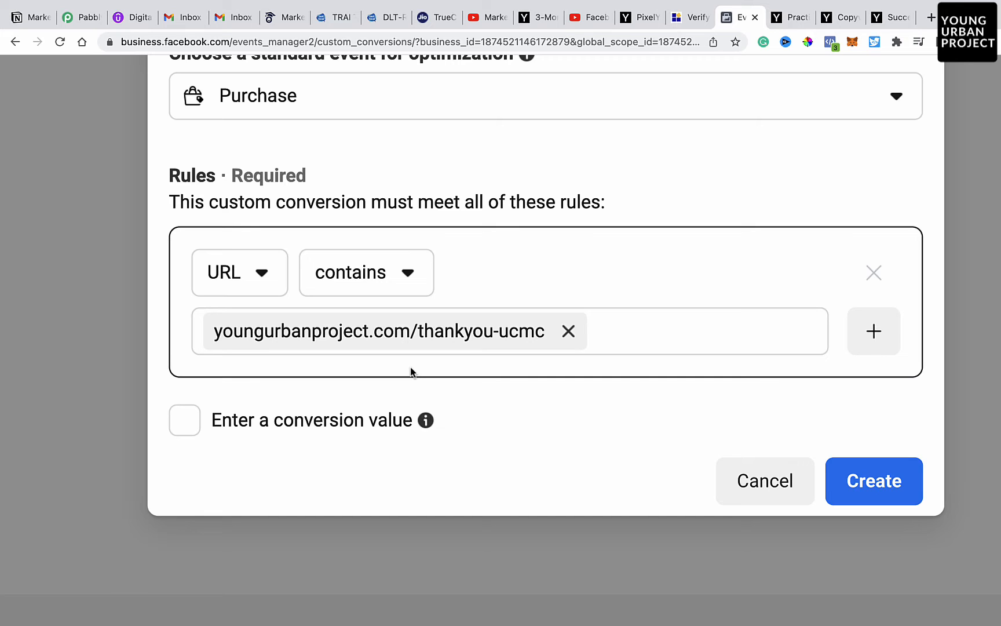
pyautogui.click(187, 420)
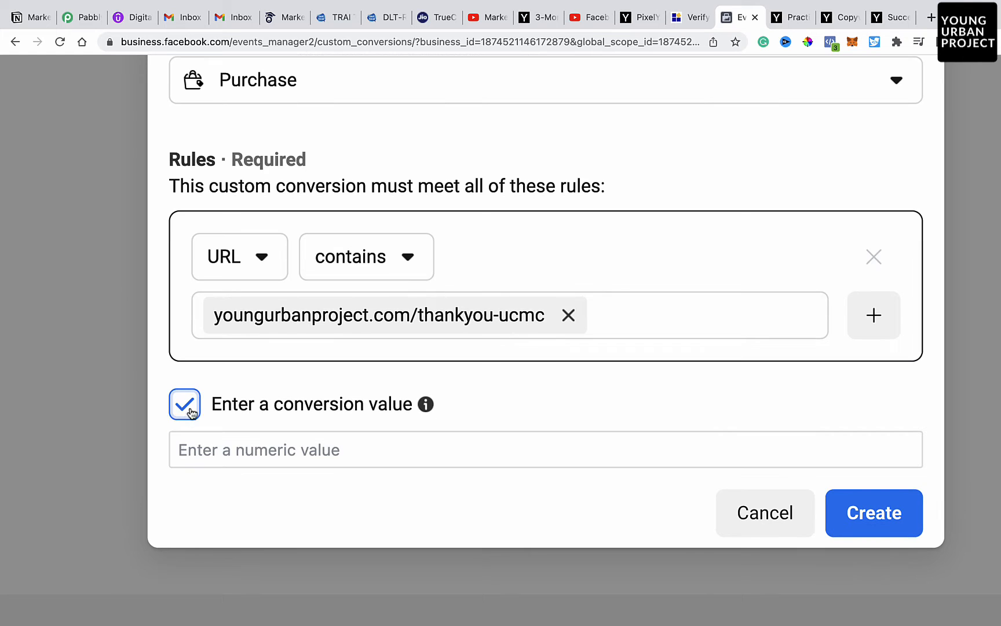
pyautogui.click(237, 454)
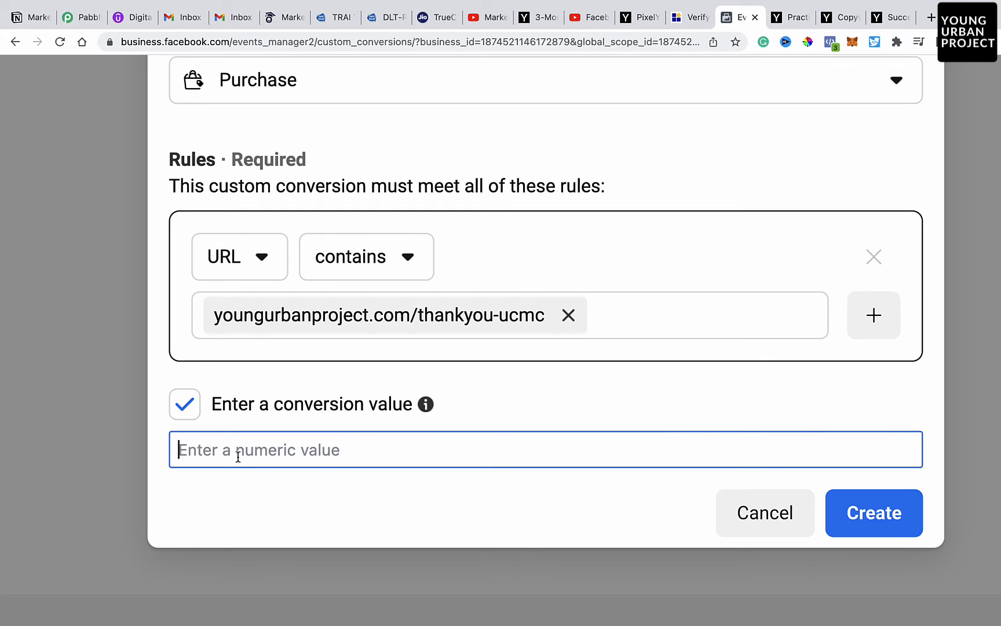
pyautogui.write('2')
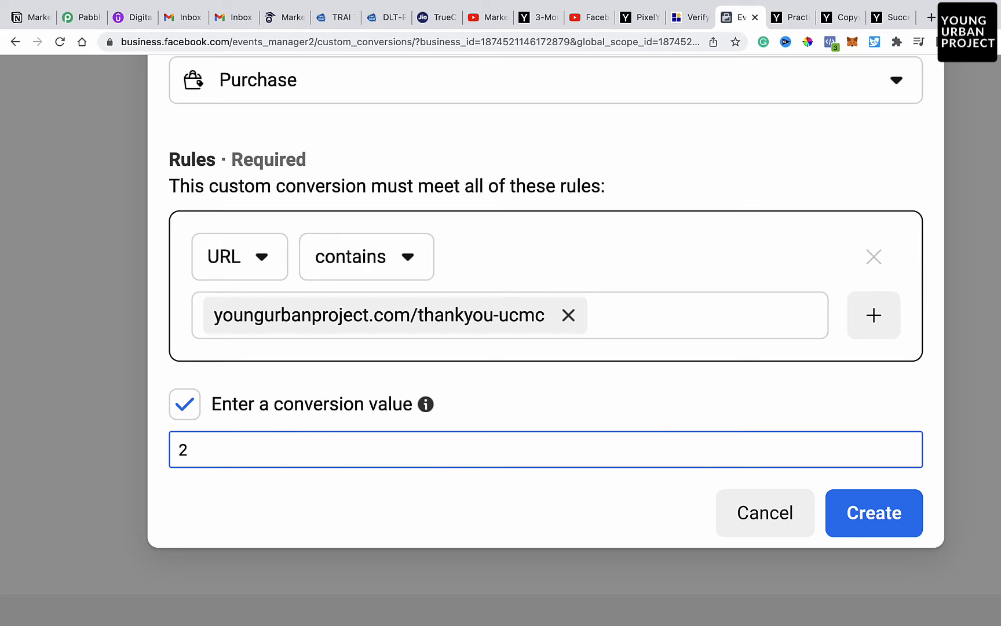
pyautogui.write('495')
pyautogui.doubleClick(192, 450)
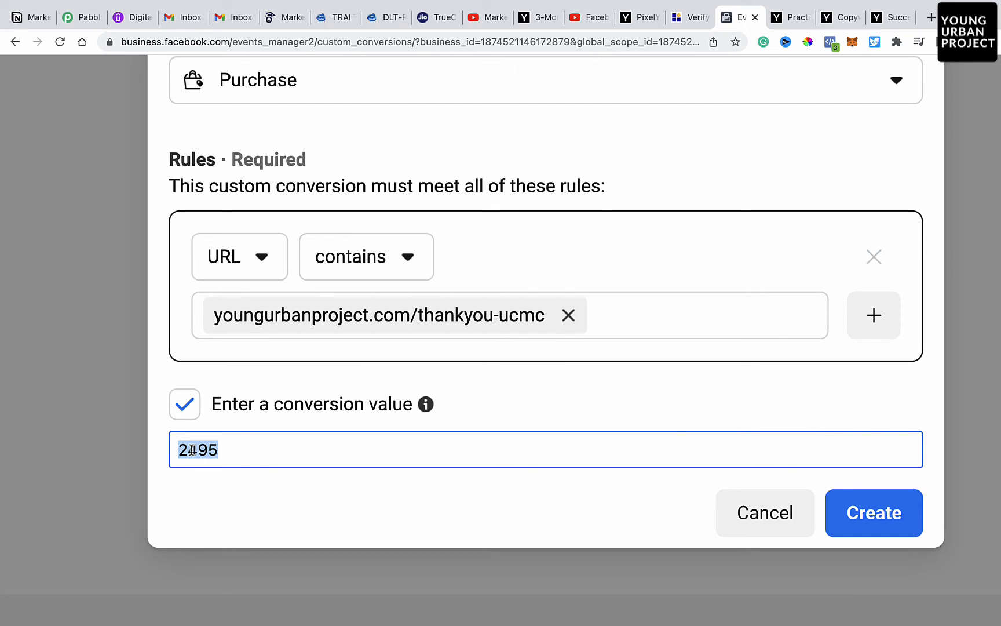
pyautogui.doubleClick(192, 450)
pyautogui.click(185, 409)
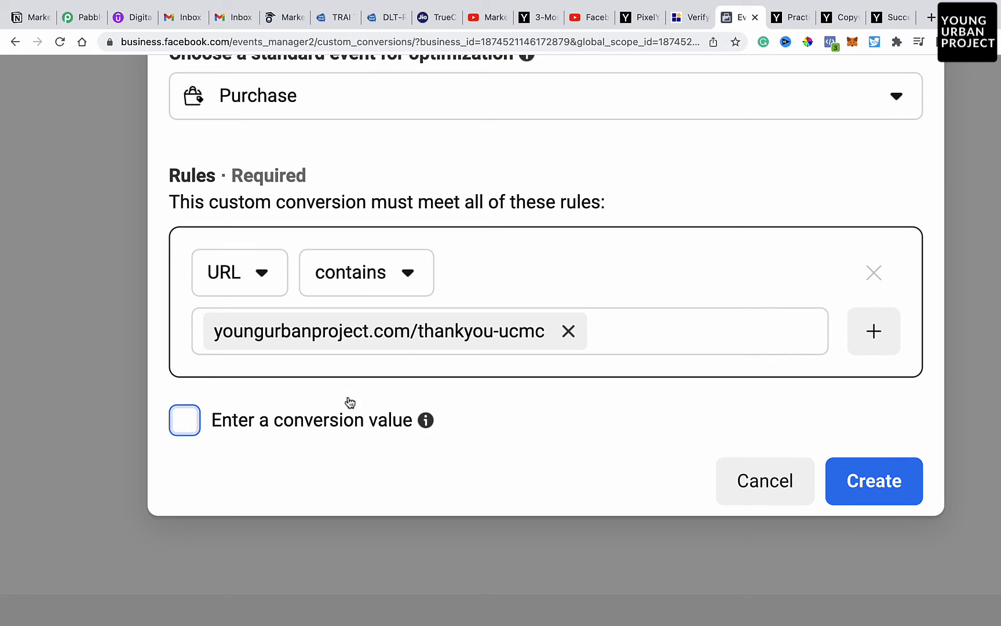
# Enable a conversion value of 2495 and create the custom conversion.
pyautogui.click(184, 419)
pyautogui.click(261, 448)
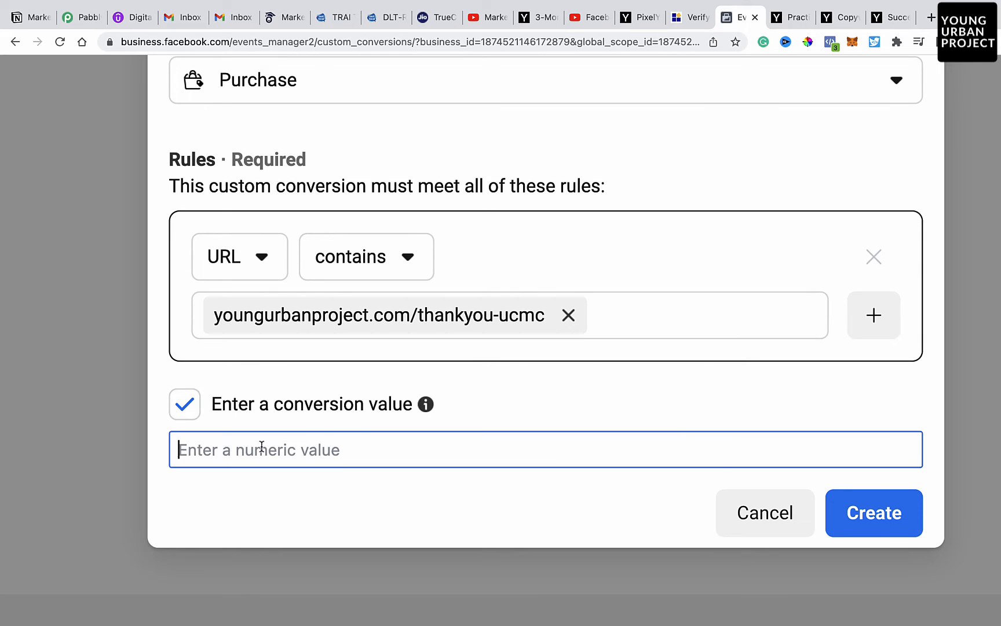
pyautogui.write('2495')
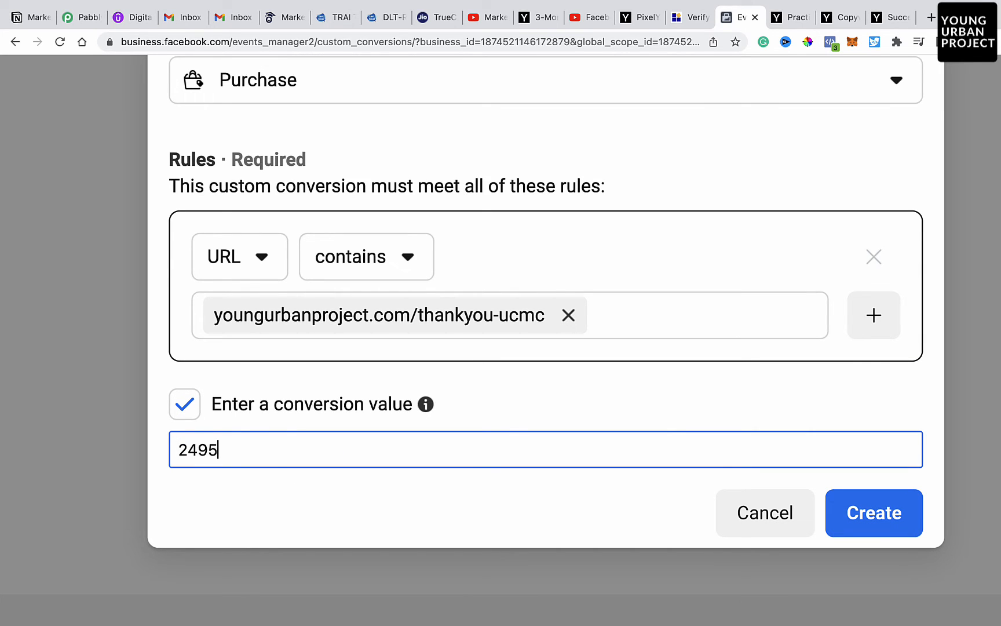
pyautogui.click(504, 428)
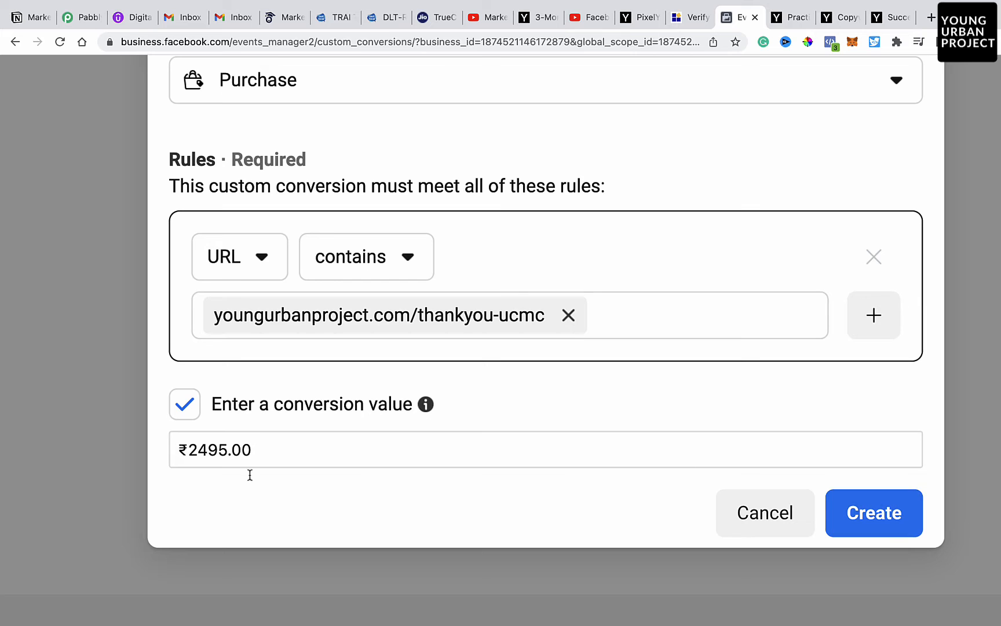
pyautogui.click(861, 513)
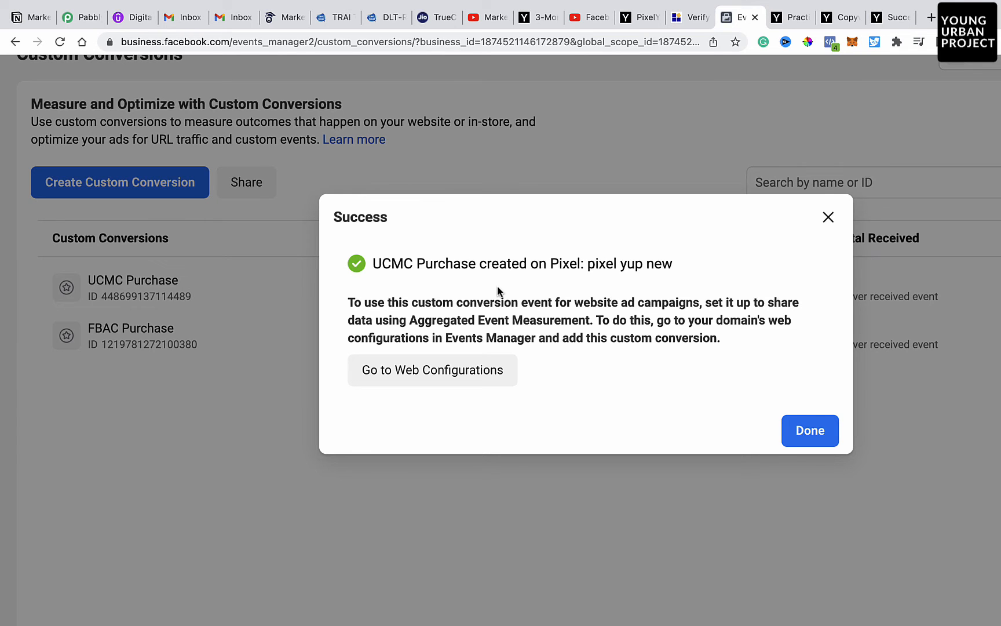
# Read the creation notice about Aggregated Event Measurement and open the domain's web configurations.
pyautogui.scroll(5, 498, 285)
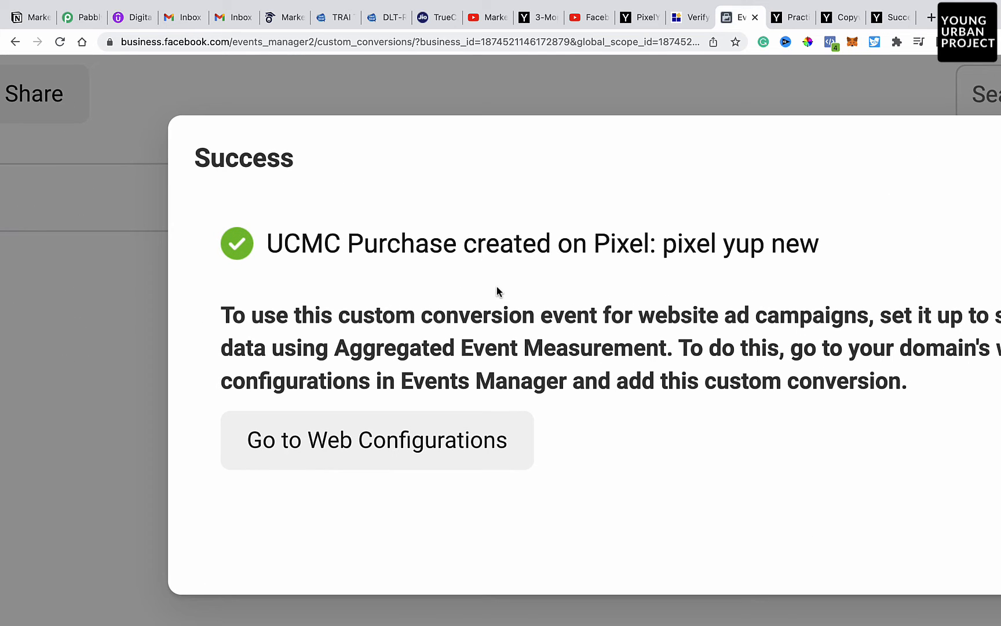
pyautogui.scroll(-5, 496, 286)
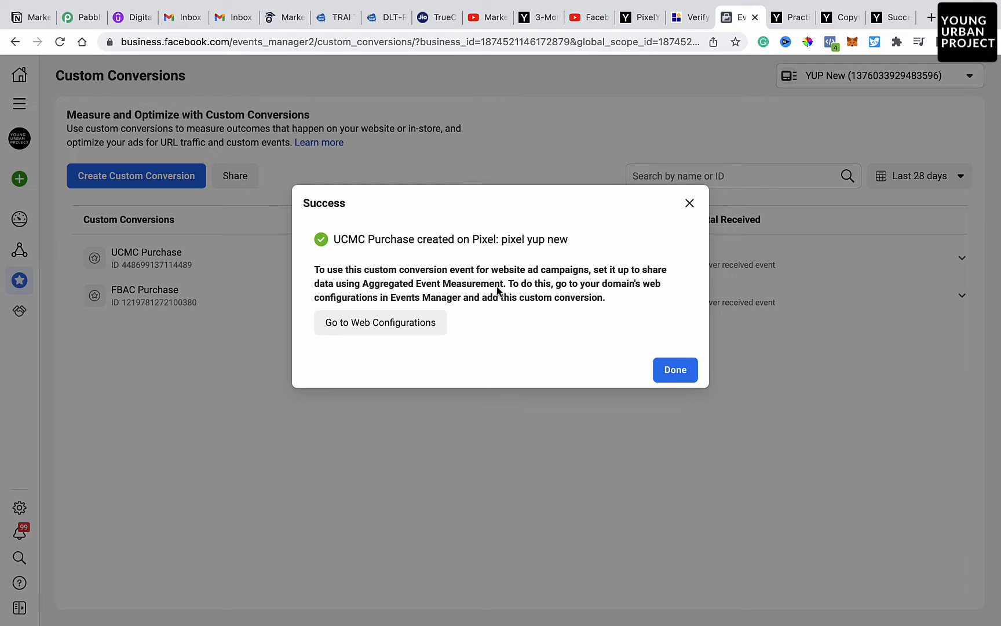
pyautogui.scroll(5, 496, 286)
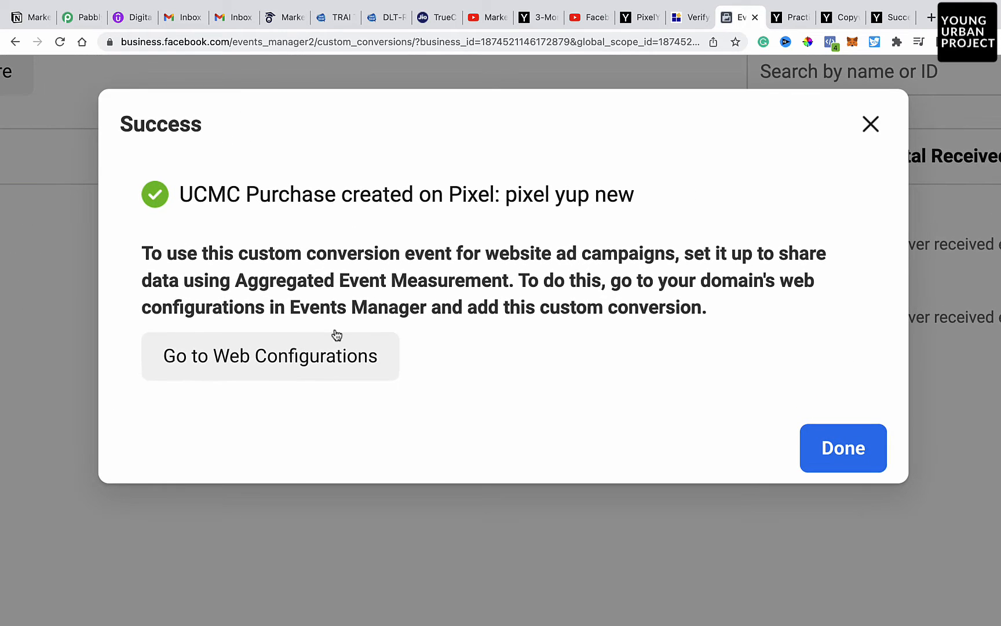
pyautogui.scroll(-5, 301, 355)
pyautogui.click(226, 366)
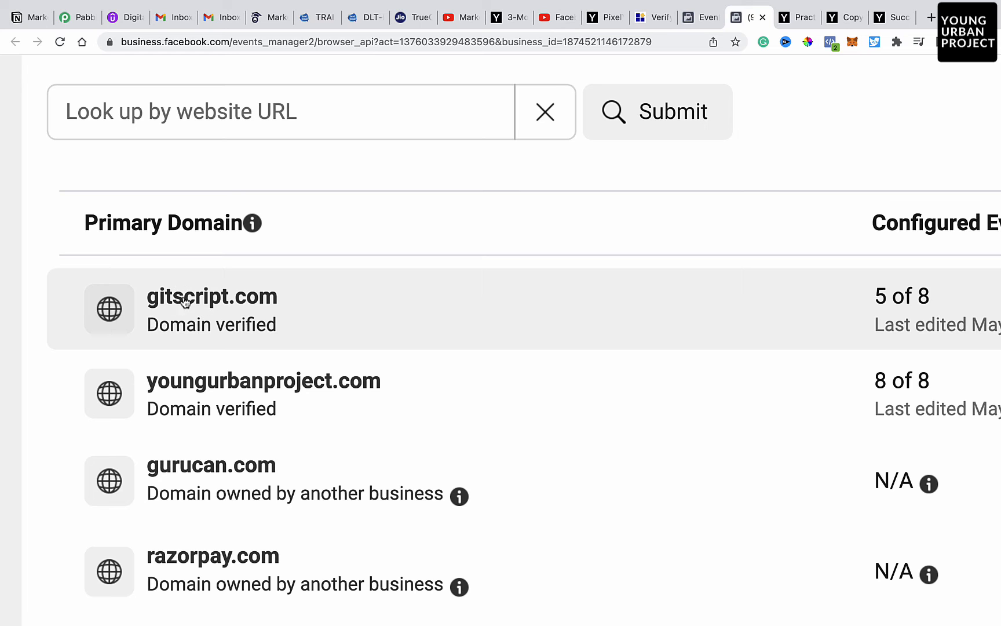
# Compare the configured event counts of the verified domains and expand youngurbanproject.com.
pyautogui.hscroll(5, 331, 282)
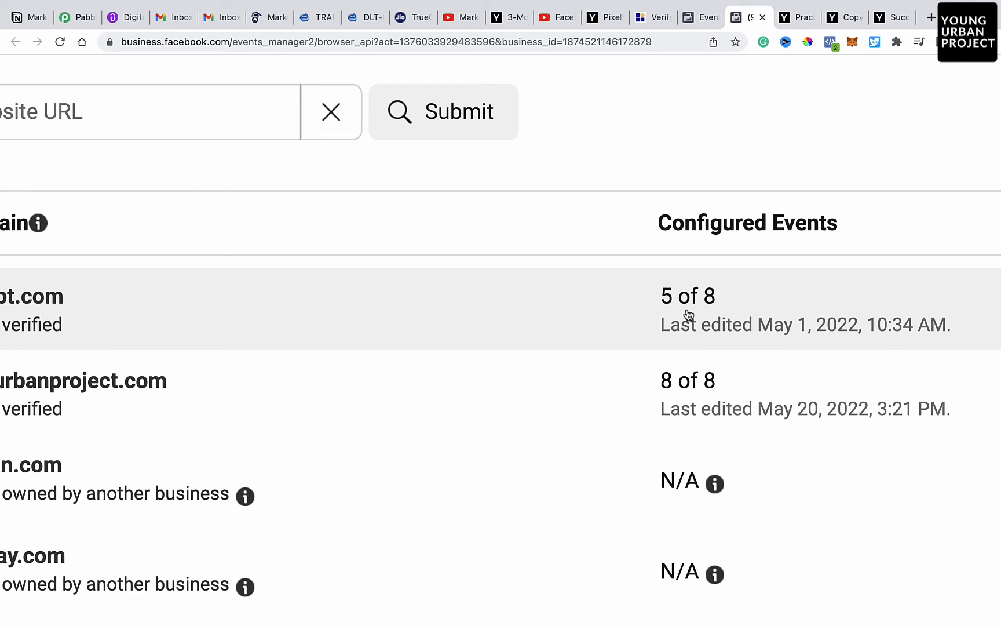
pyautogui.hscroll(-3, 689, 315)
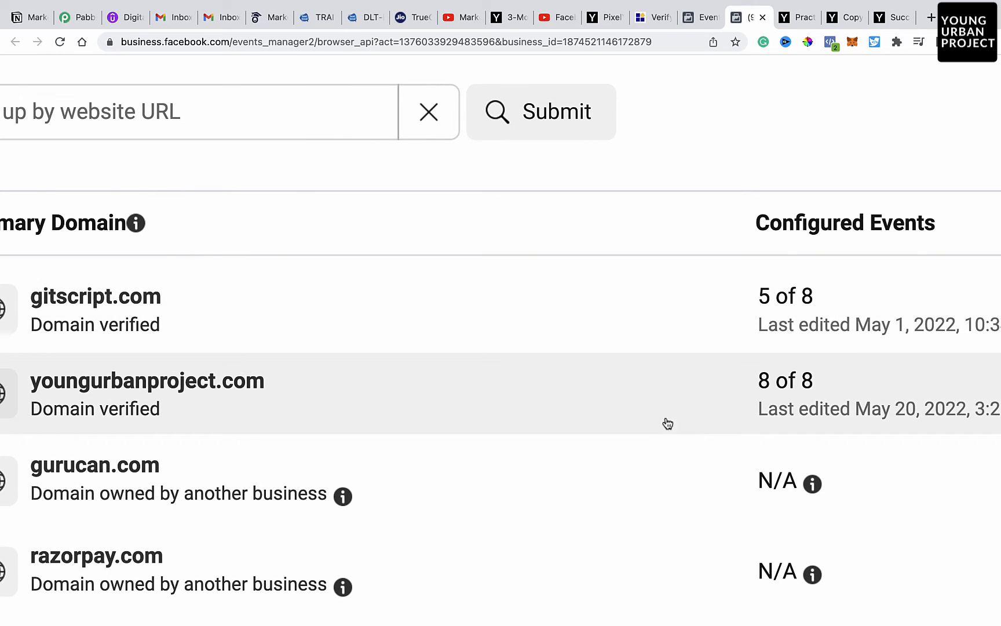
pyautogui.hscroll(3, 838, 392)
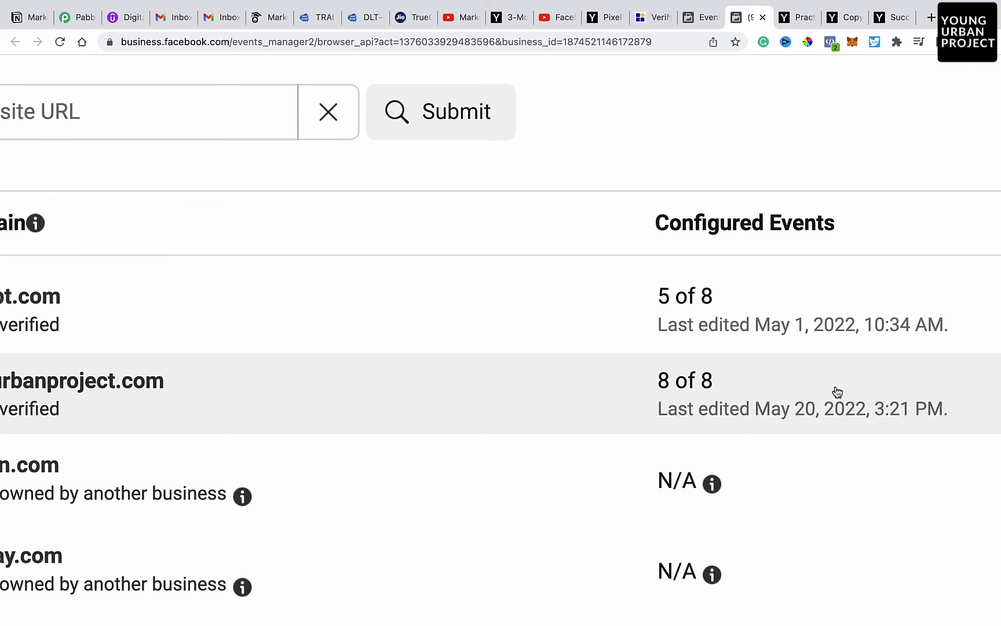
pyautogui.scroll(-5, 837, 392)
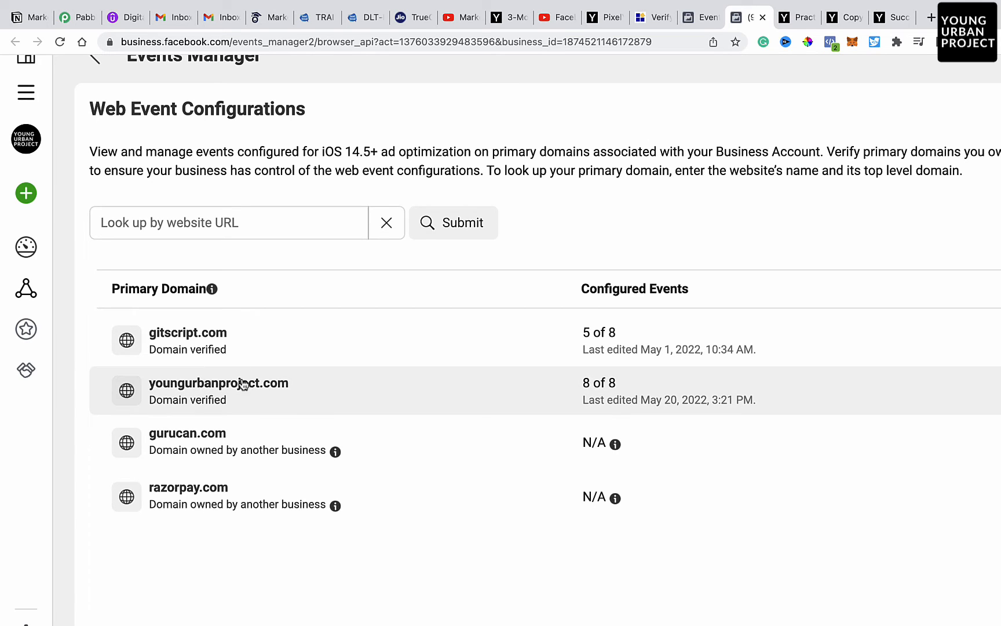
pyautogui.click(227, 398)
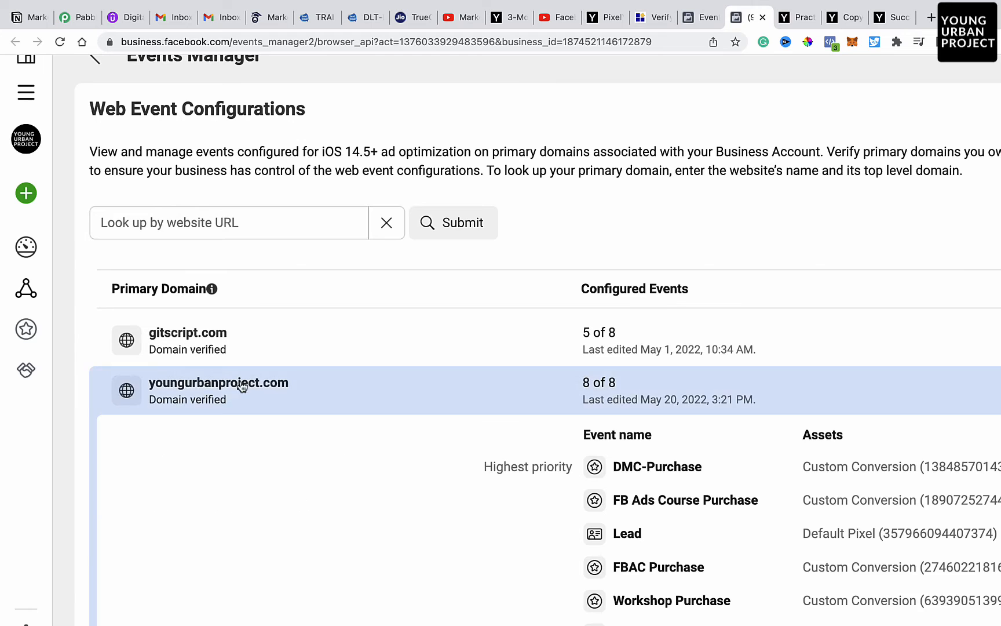
# Examine youngurbanproject.com's prioritized event list and highlight its UCMC Purchase entry.
pyautogui.scroll(-2, 593, 395)
pyautogui.scroll(1, 594, 395)
pyautogui.scroll(-3, 941, 455)
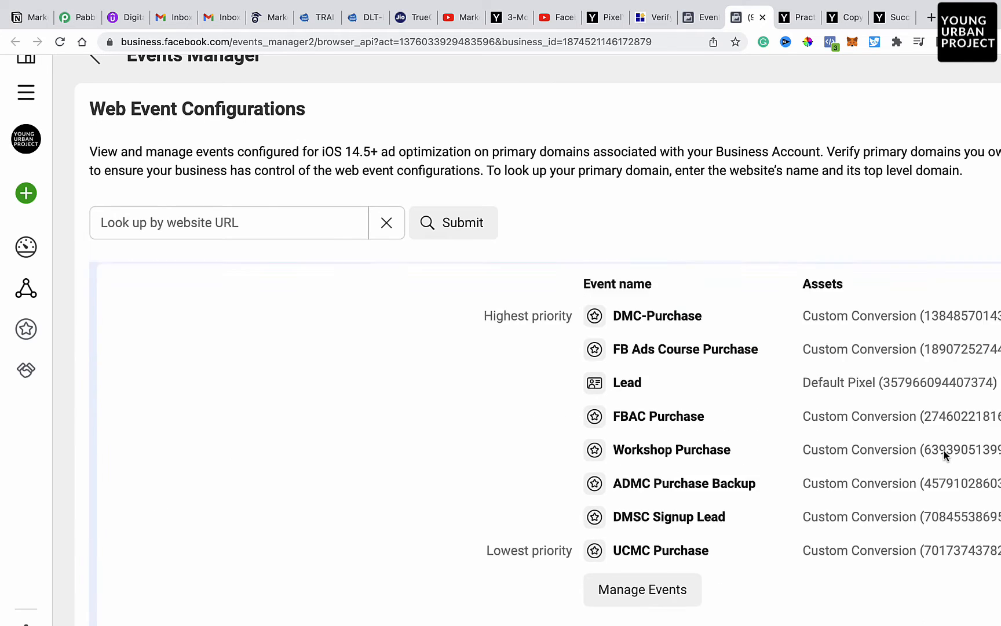
pyautogui.hscroll(3, 941, 455)
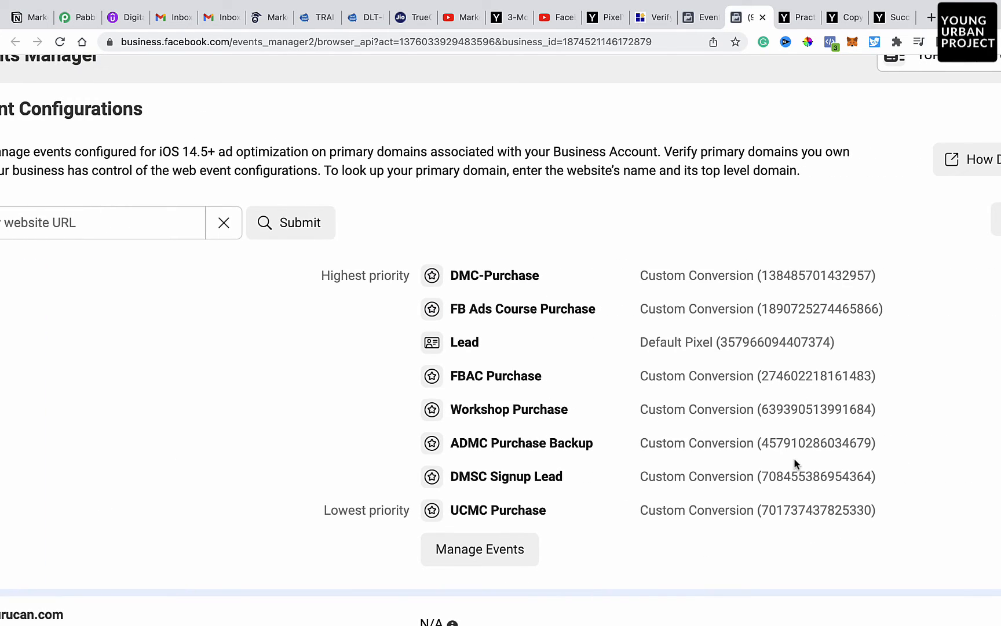
pyautogui.scroll(2, 774, 435)
pyautogui.scroll(2, 774, 435)
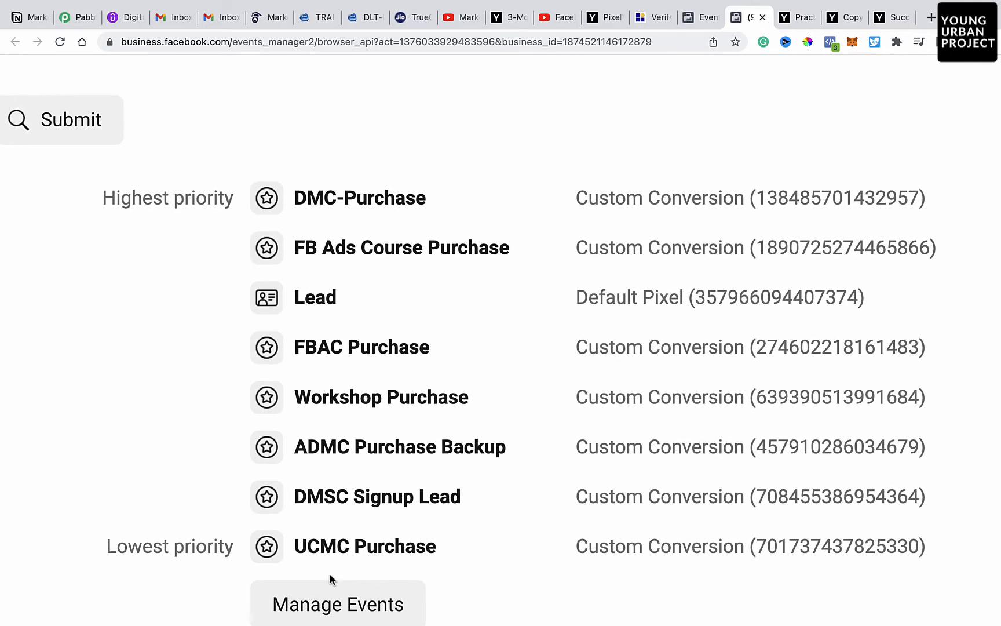
pyautogui.tripleClick(320, 542)
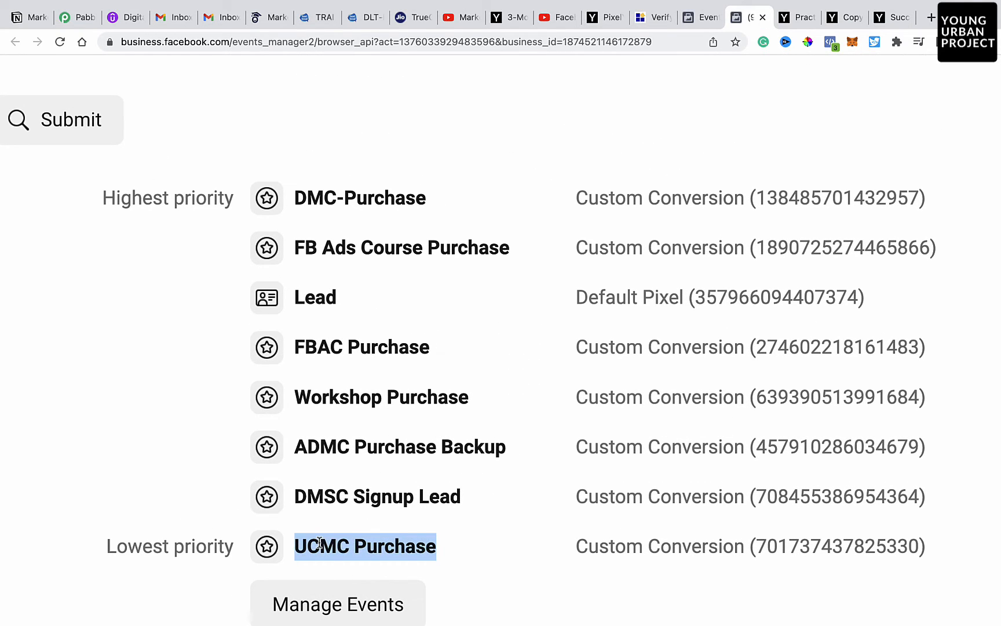
pyautogui.moveTo(317, 623)
pyautogui.scroll(-5, 404, 376)
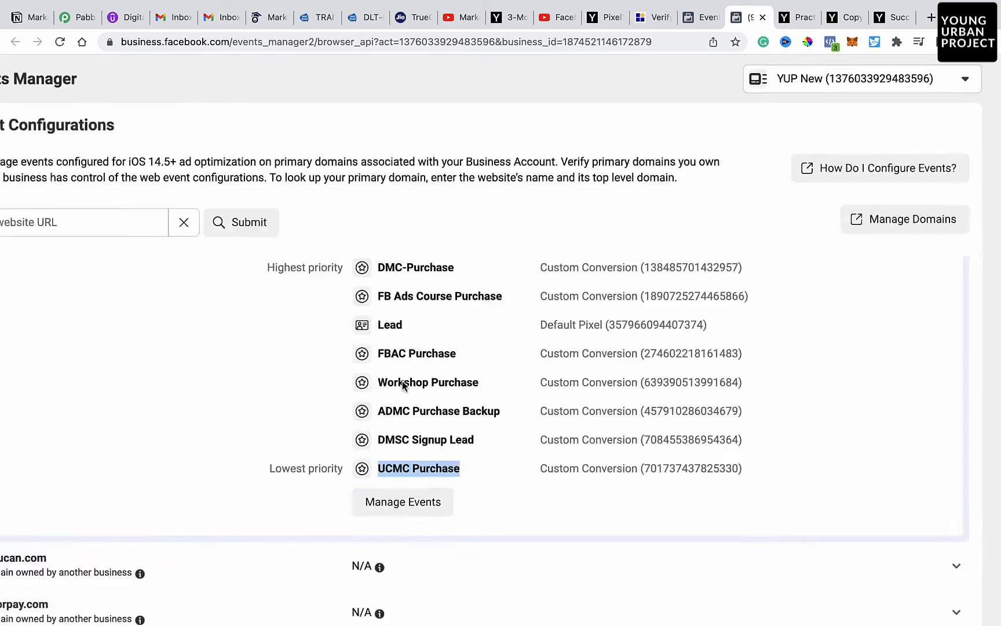
# Collapse youngurbanproject.com and expand gitscript.com to review its configured events.
pyautogui.scroll(3, 383, 267)
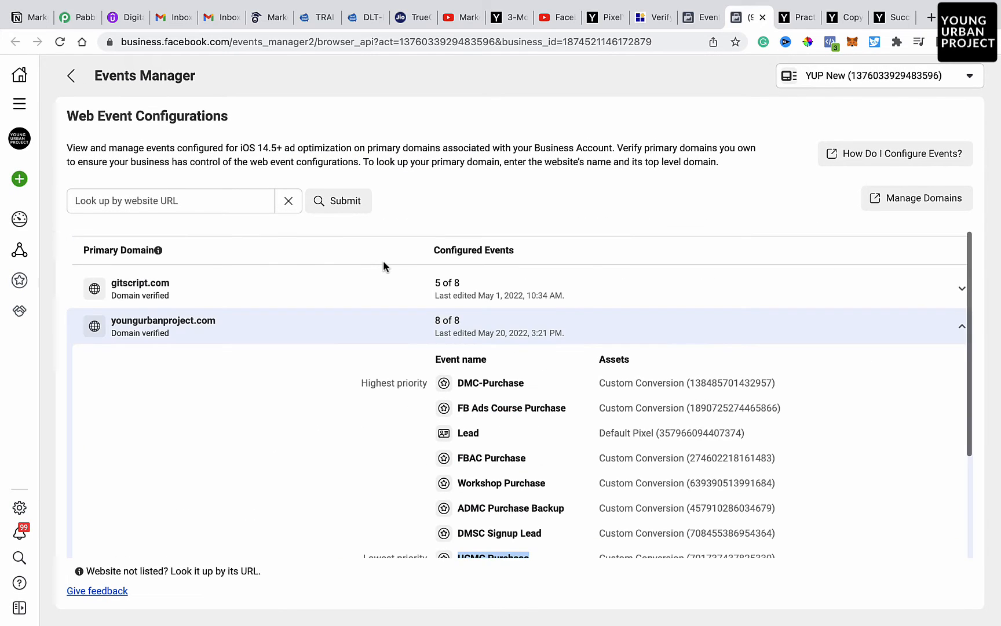
pyautogui.click(190, 320)
pyautogui.click(201, 285)
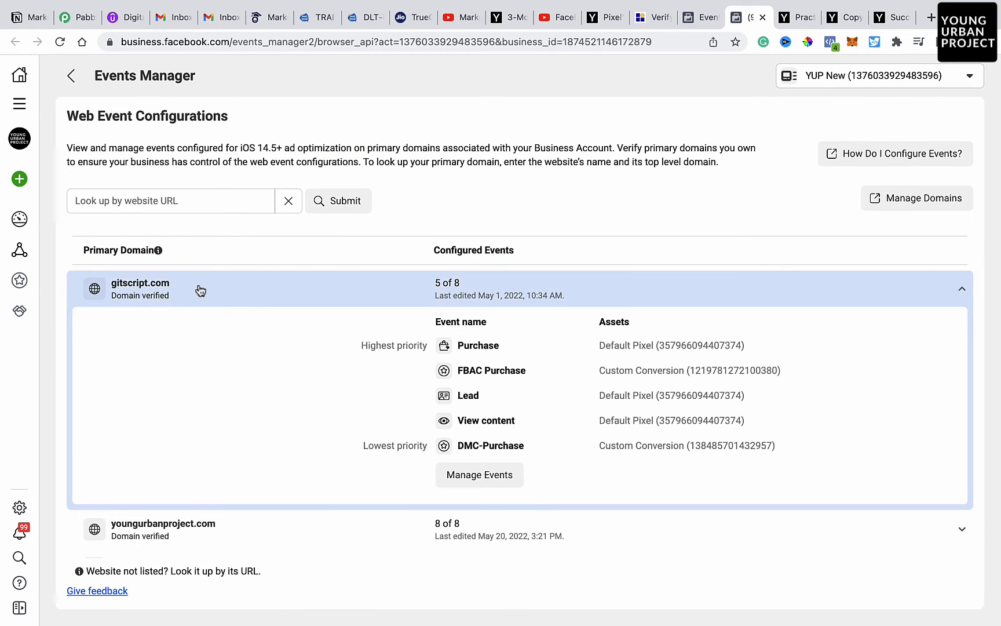
pyautogui.scroll(5, 96, 296)
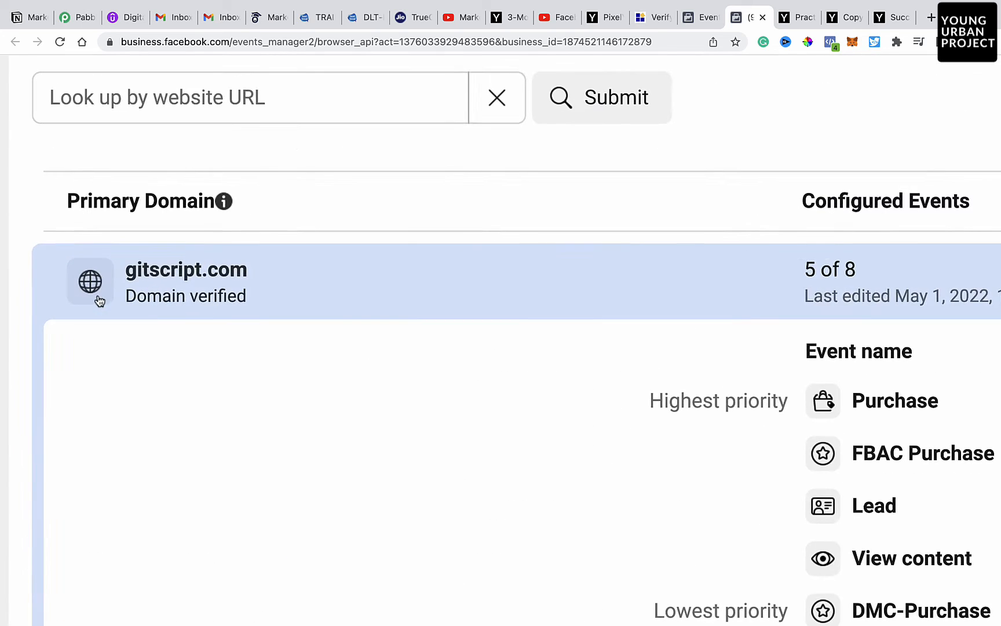
pyautogui.hscroll(5, 266, 268)
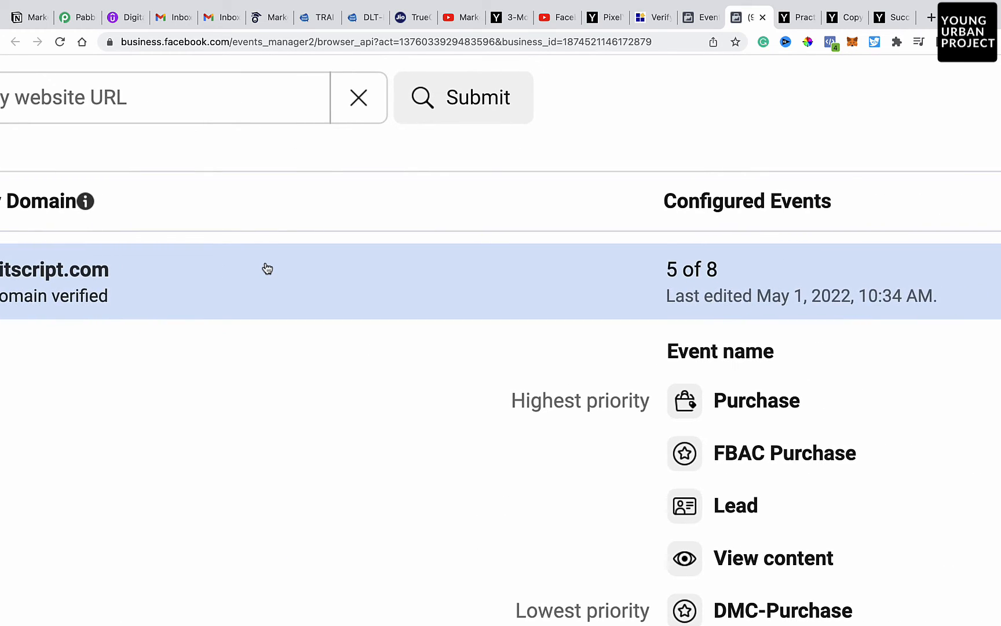
pyautogui.scroll(-2, 267, 269)
pyautogui.scroll(-3, 559, 316)
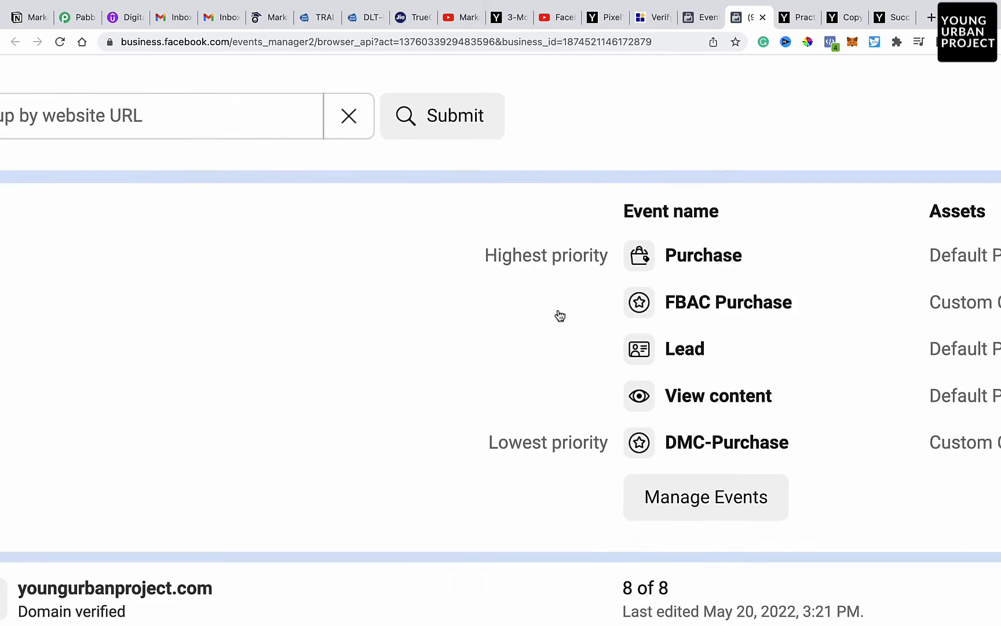
# Open gitscript.com's event configuration for editing, accepting the warning about frequent changes.
pyautogui.click(686, 498)
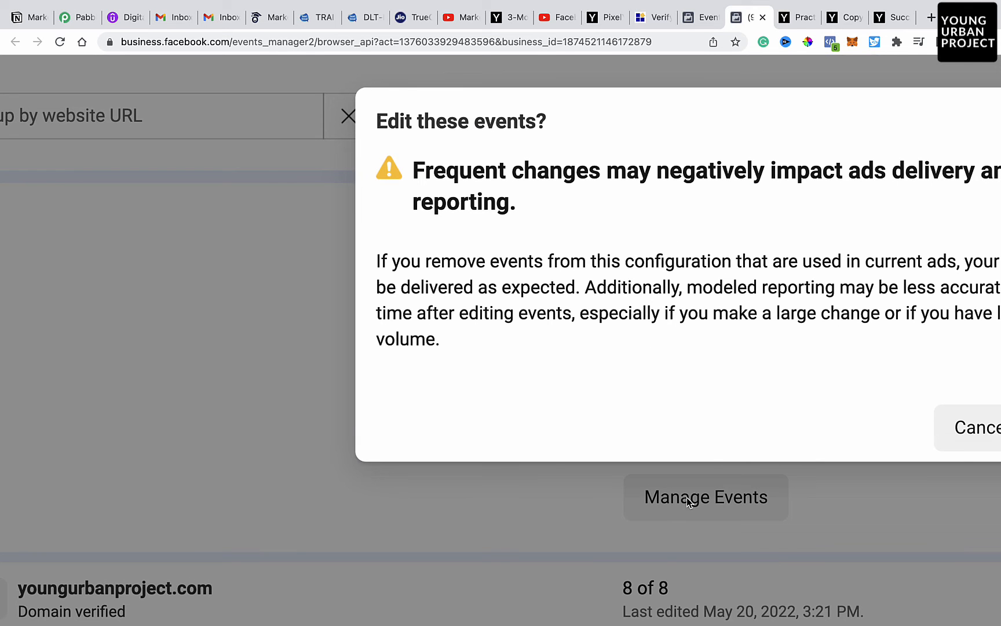
pyautogui.hscroll(8, 797, 339)
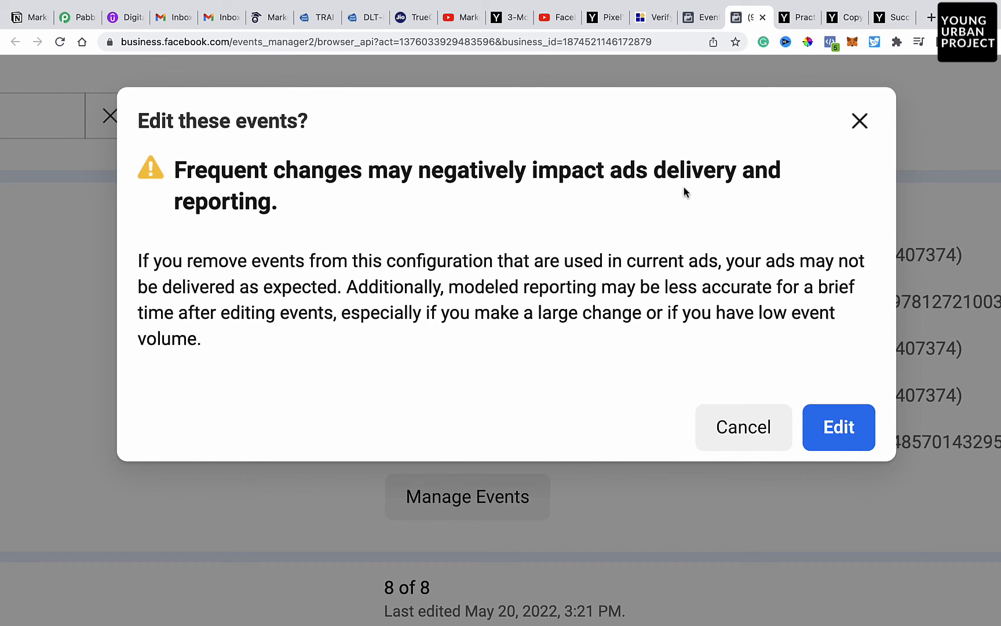
pyautogui.scroll(-5, 683, 185)
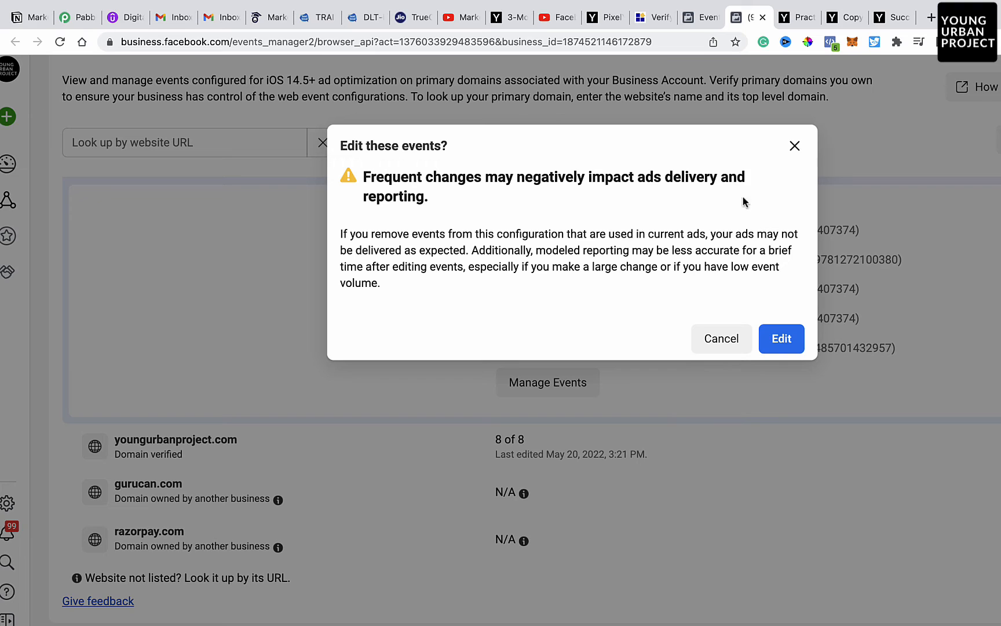
pyautogui.click(781, 342)
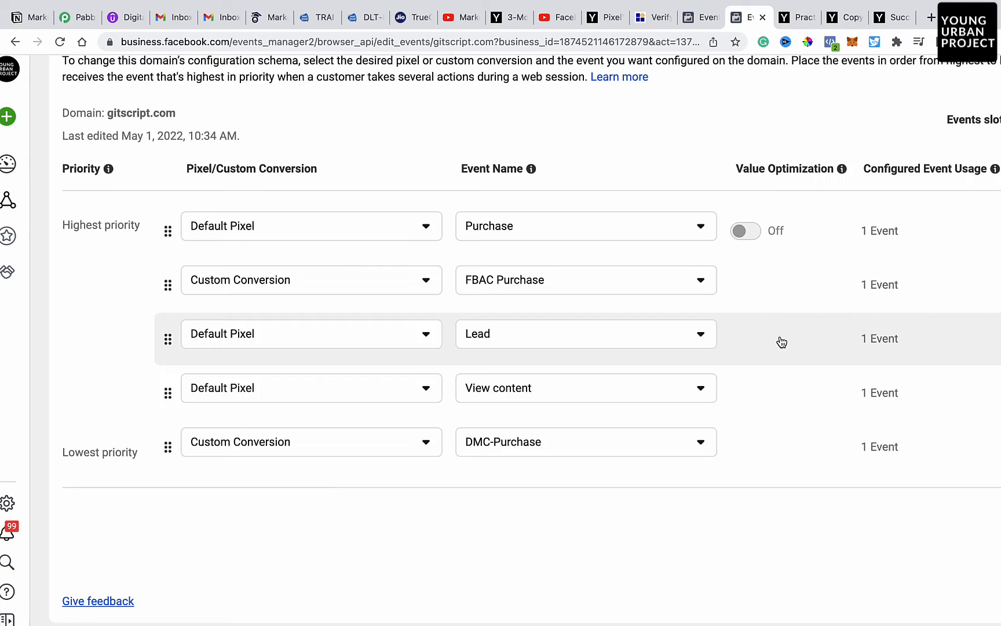
# Examine gitscript.com's filled event slots, the prioritized event names and the option for removing an event.
pyautogui.hscroll(2, 862, 340)
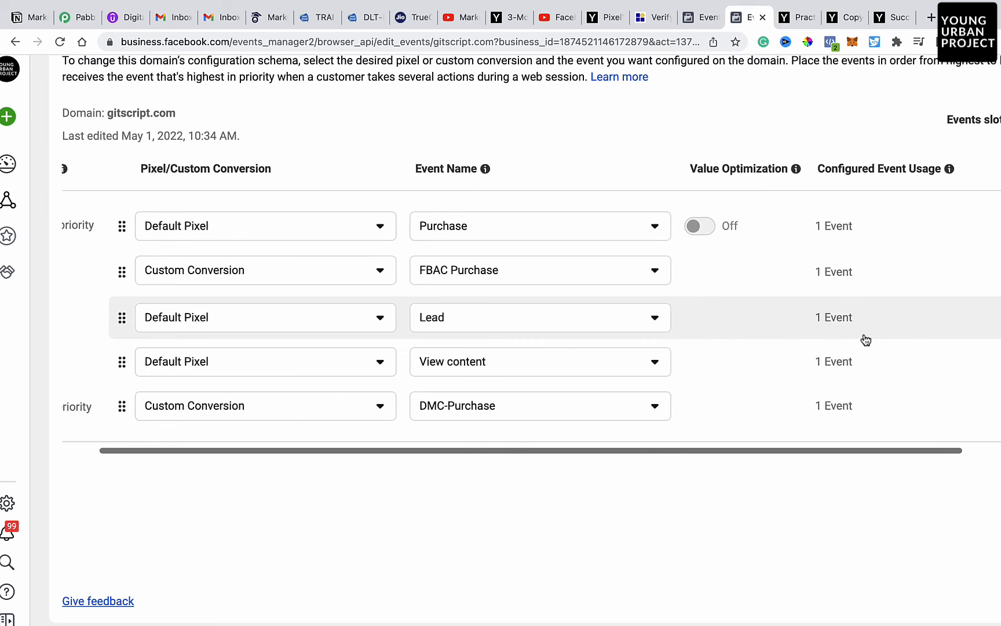
pyautogui.hscroll(-2, 866, 340)
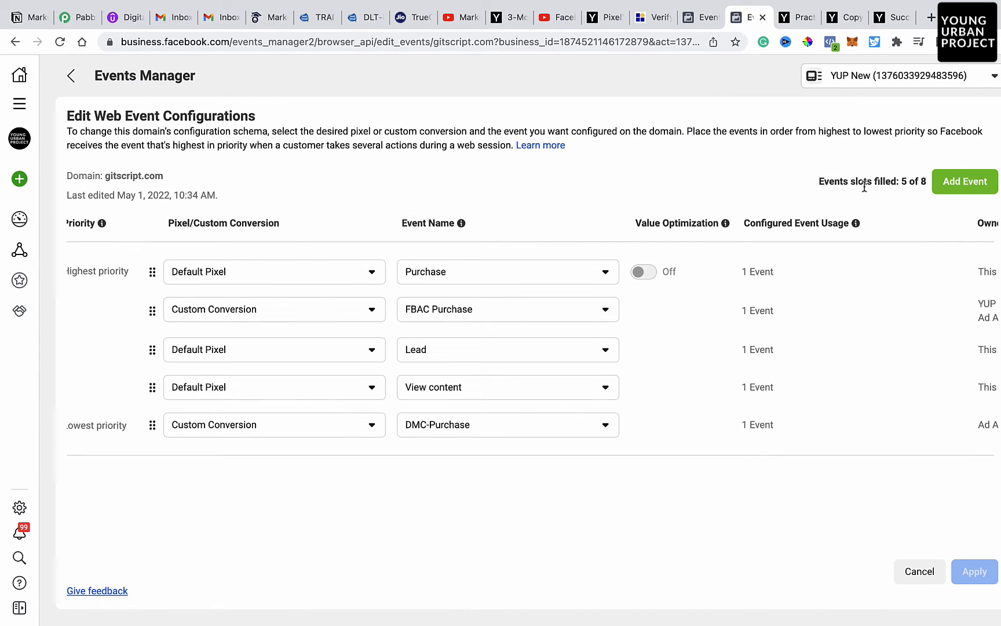
pyautogui.scroll(5, 864, 187)
pyautogui.hscroll(4, 857, 186)
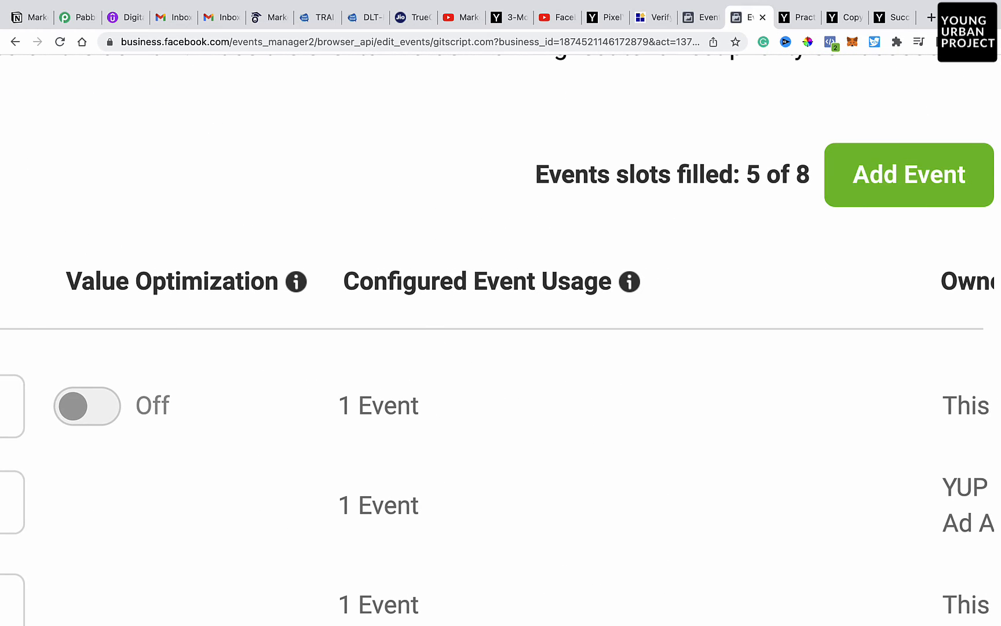
pyautogui.moveTo(536, 182); pyautogui.dragTo(434, 195)
pyautogui.scroll(-5, 435, 193)
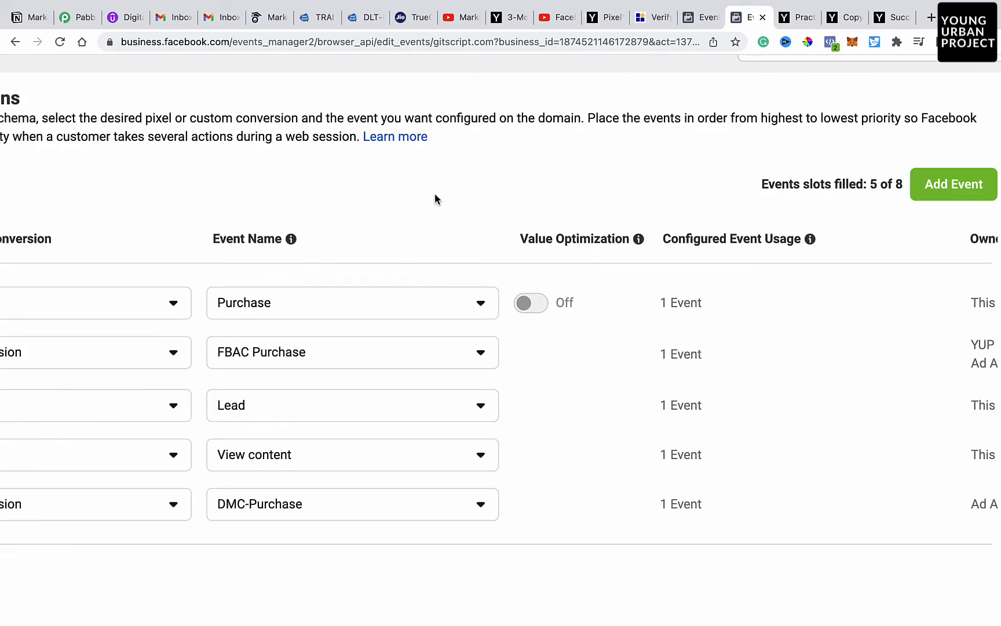
pyautogui.scroll(5, 519, 218)
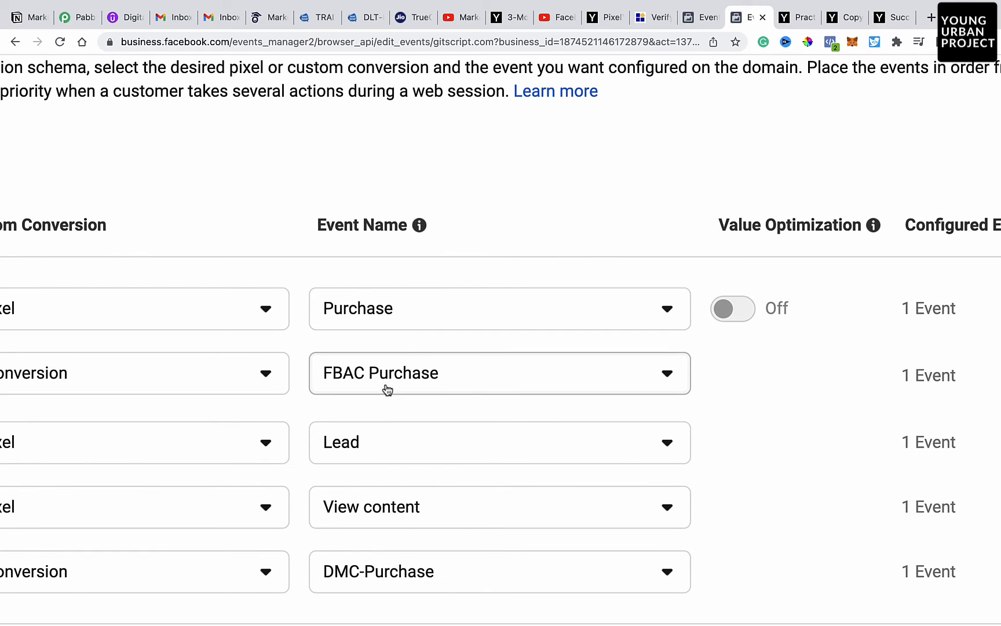
pyautogui.hscroll(-1, 396, 382)
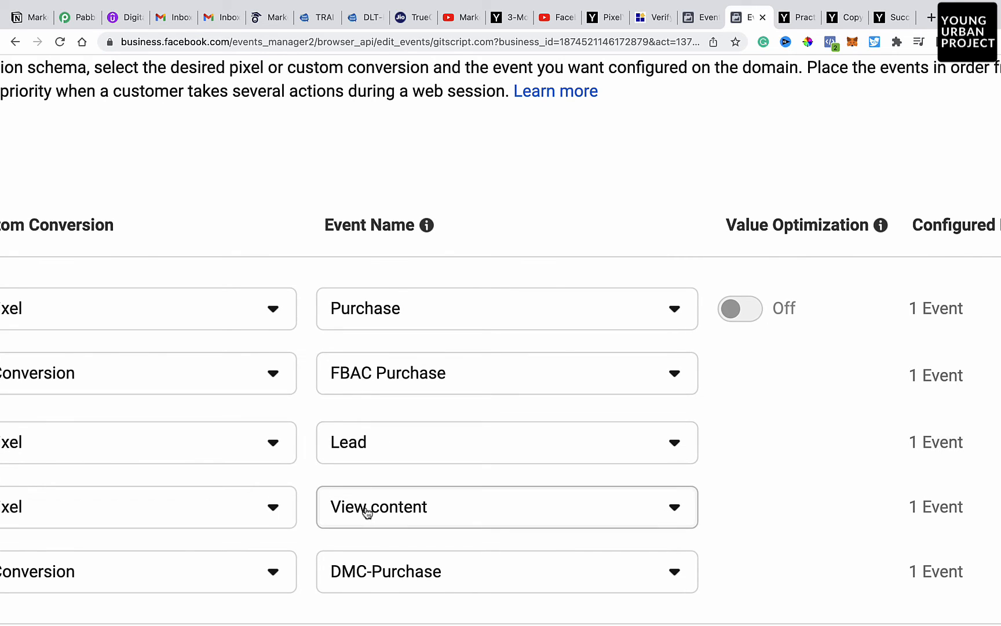
pyautogui.scroll(-5, 363, 571)
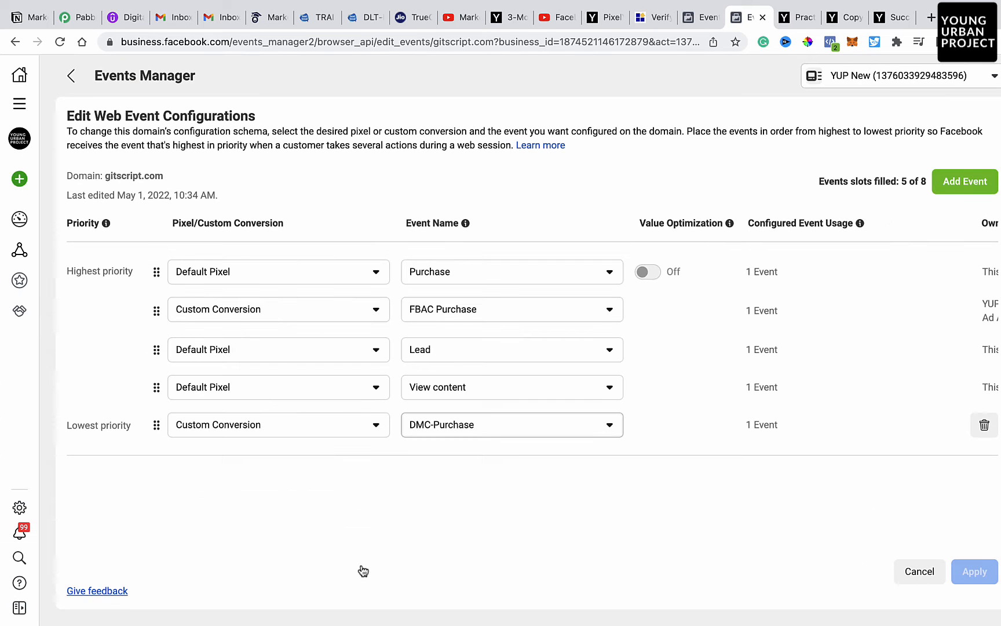
pyautogui.moveTo(987, 390)
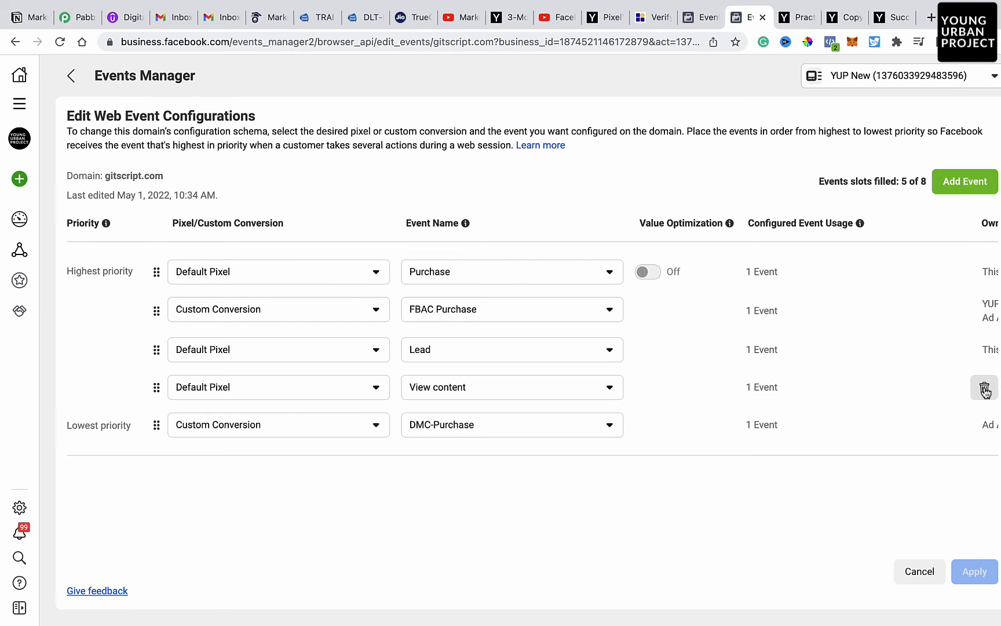
pyautogui.scroll(5, 985, 393)
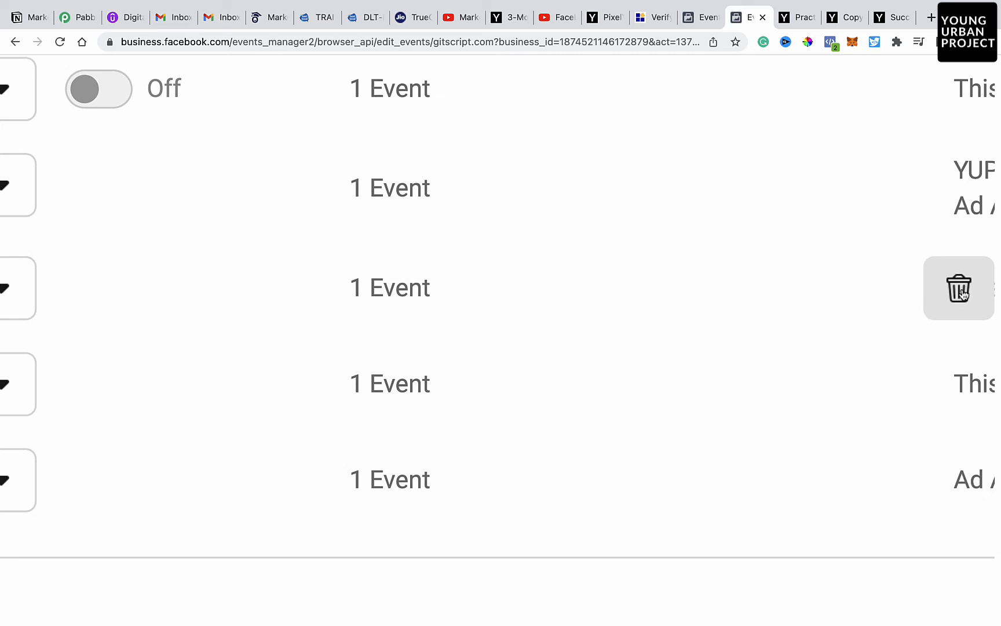
pyautogui.scroll(-5, 951, 198)
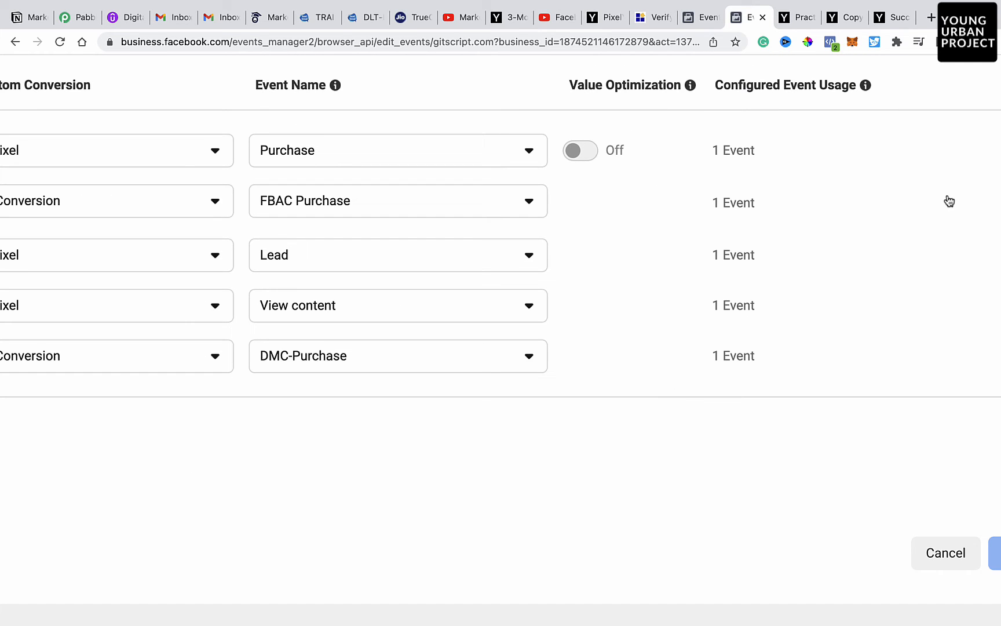
pyautogui.scroll(-5, 949, 201)
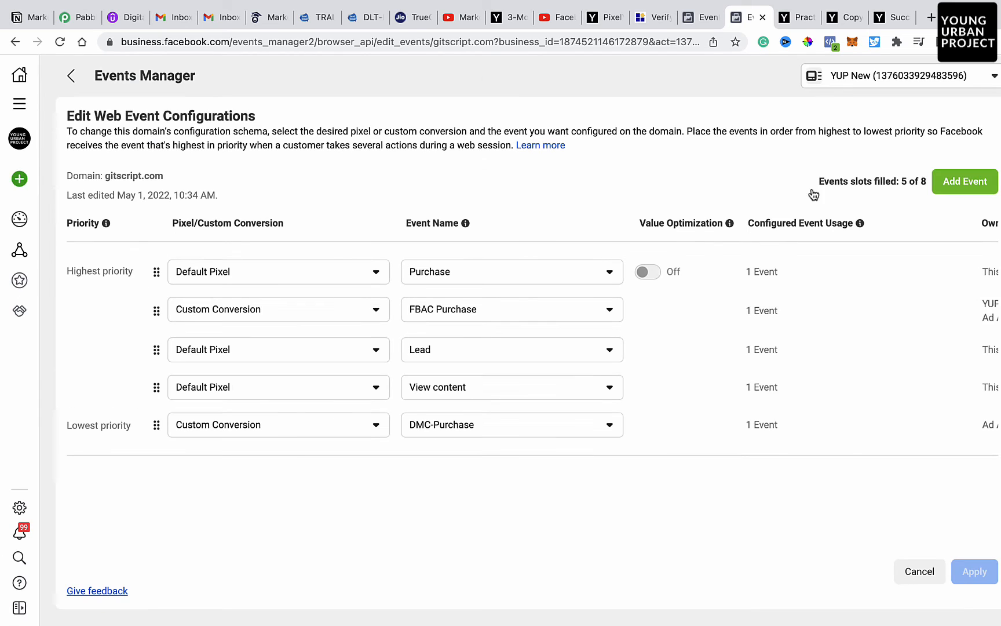
# Add an event slot to gitscript.com's configuration and assign YUP Pixel as its source.
pyautogui.click(956, 183)
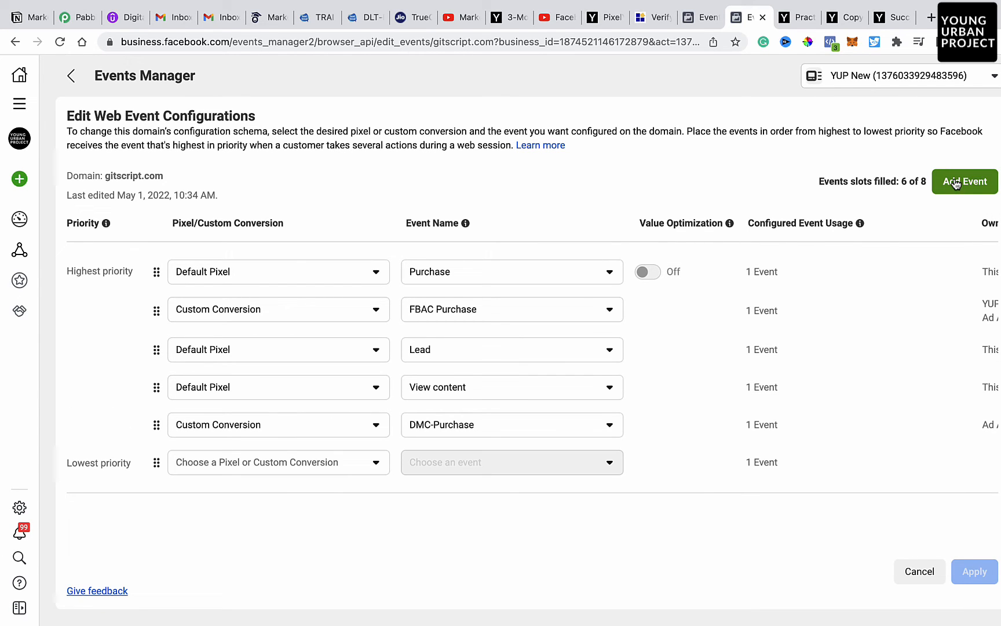
pyautogui.moveTo(33, 474)
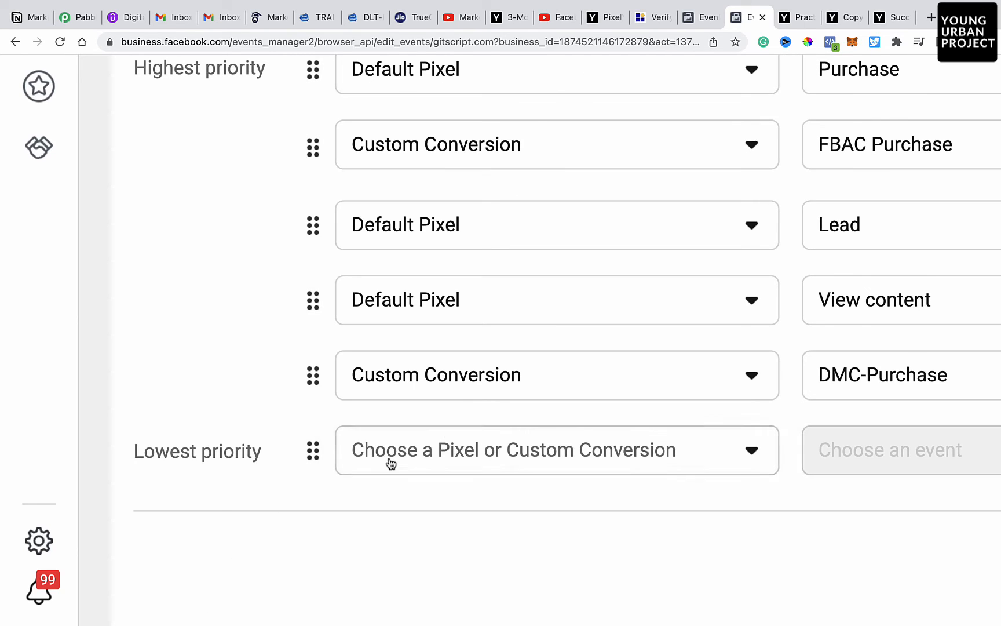
pyautogui.click(405, 450)
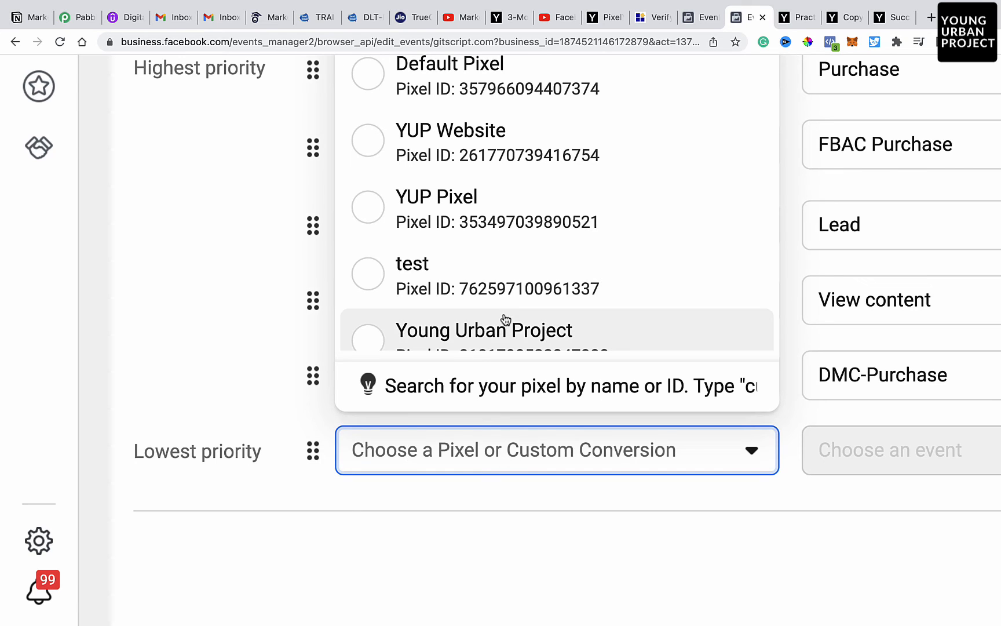
pyautogui.scroll(3, 506, 321)
pyautogui.scroll(-1, 505, 322)
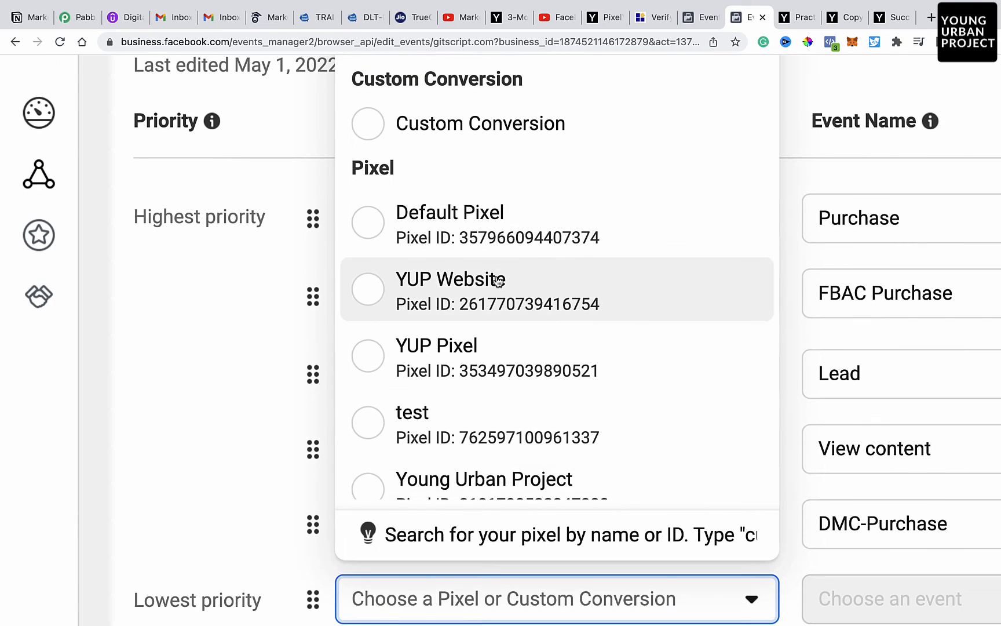
pyautogui.click(459, 350)
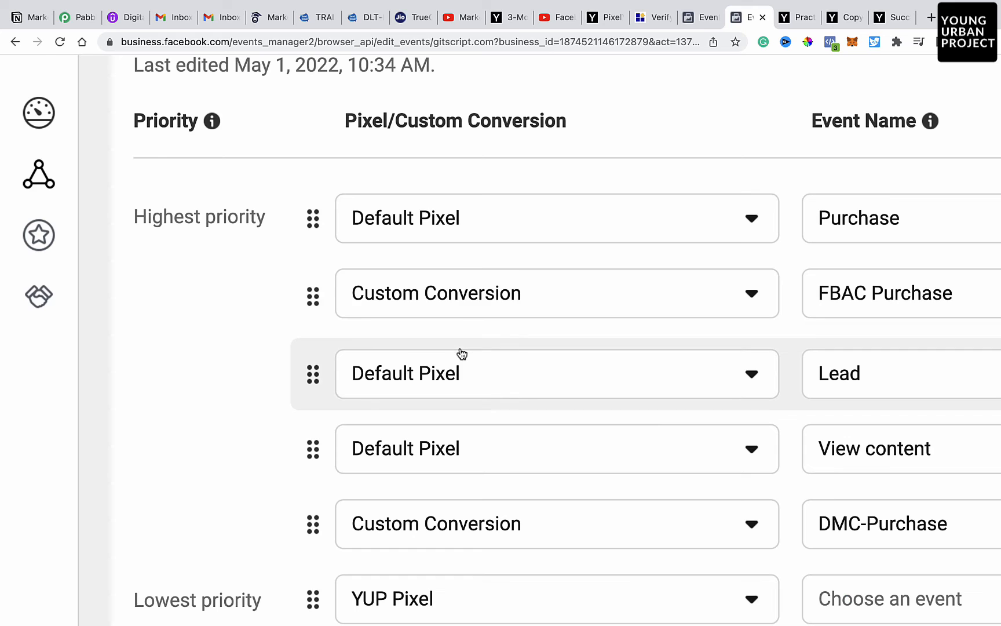
# Change the new slot's source to Custom Conversion and choose UCMC Purchase as its event.
pyautogui.press('super+0')
pyautogui.click(311, 503)
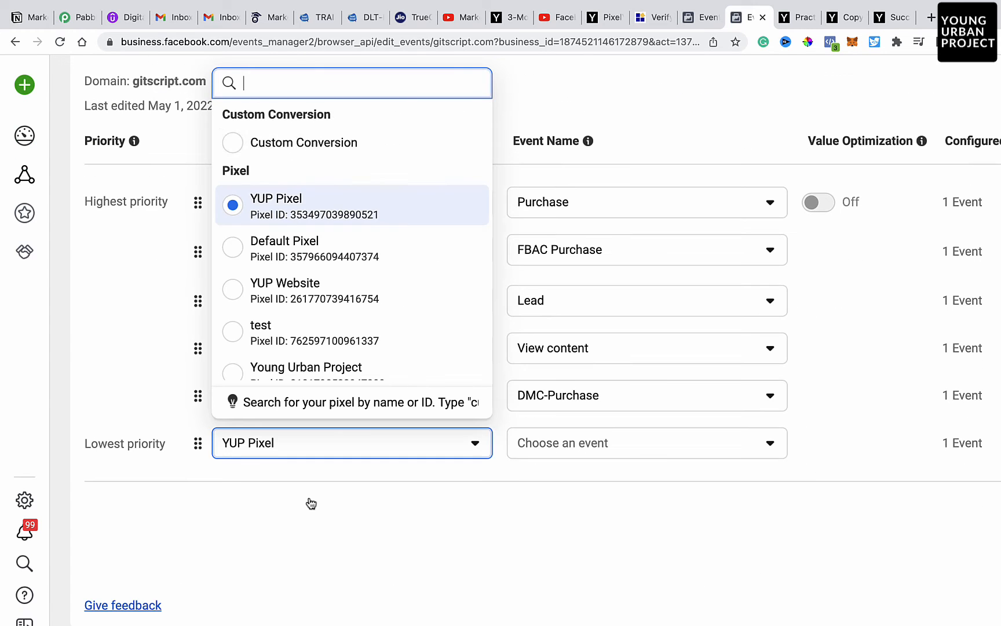
pyautogui.click(380, 145)
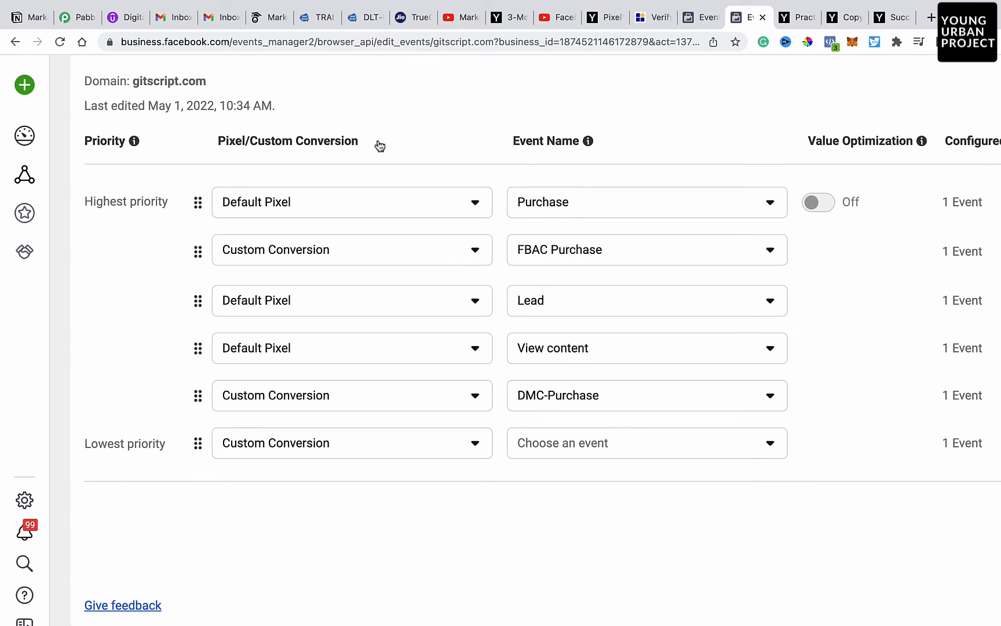
pyautogui.click(575, 444)
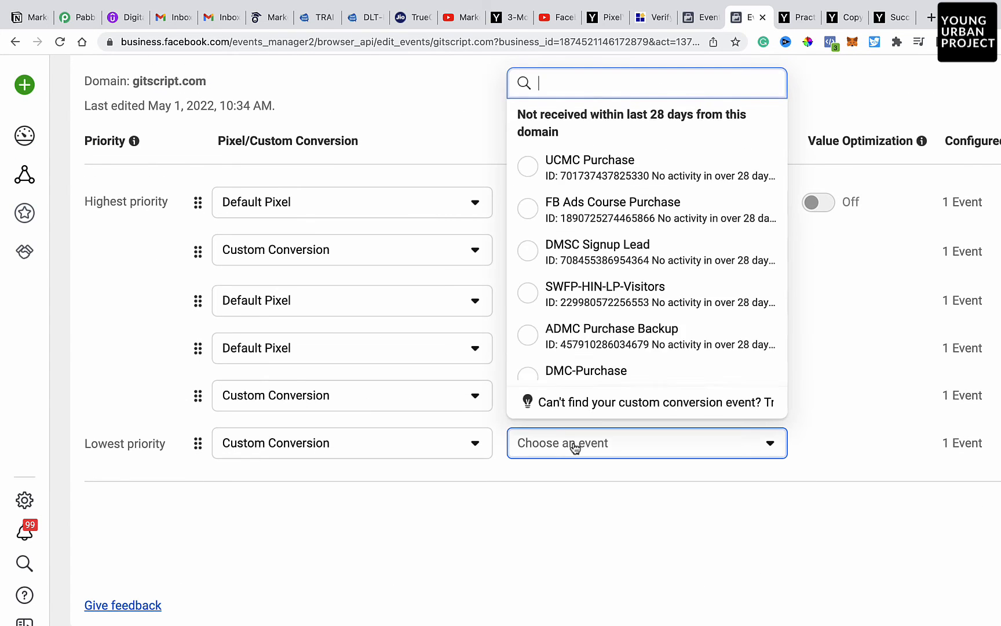
pyautogui.click(640, 175)
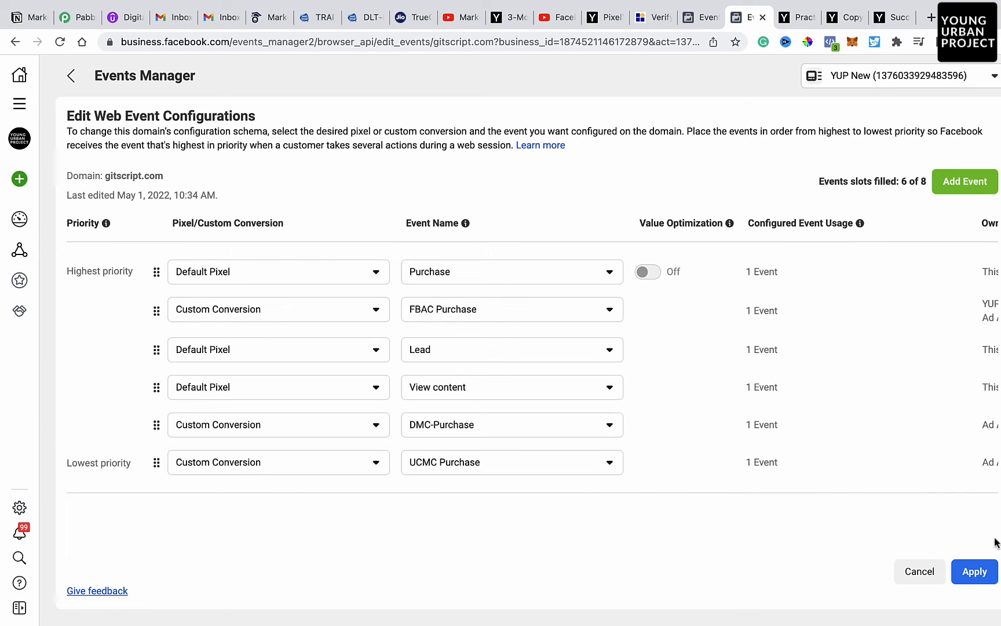
# Dismiss the update confirmation and move UCMC Purchase to second priority, directly below Purchase.
pyautogui.click(975, 571)
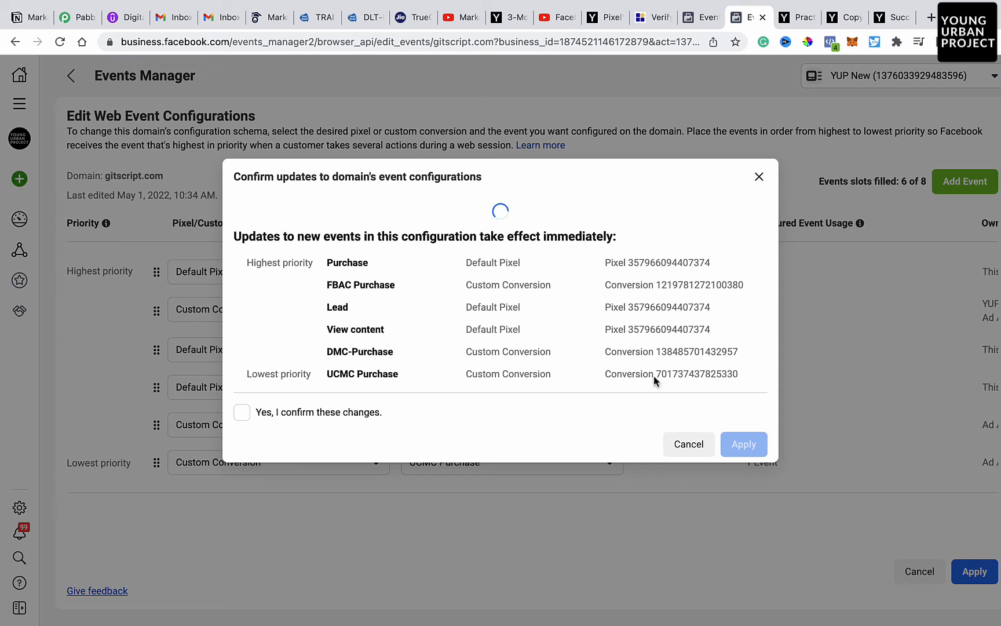
pyautogui.click(681, 445)
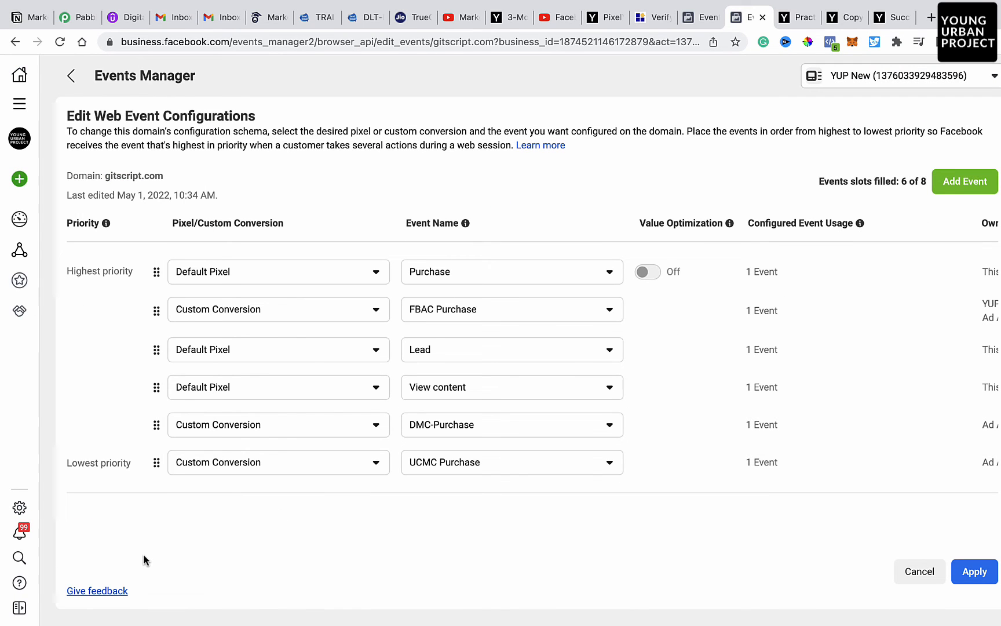
pyautogui.moveTo(156, 463); pyautogui.dragTo(158, 311)
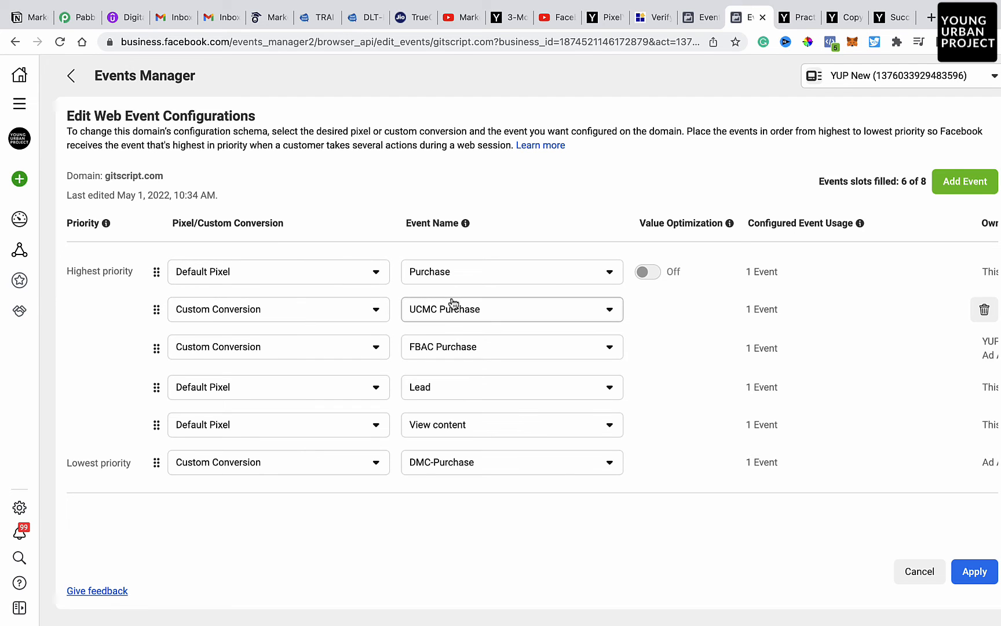
# Apply the reordered event configuration to gitscript.com and confirm the changes.
pyautogui.click(967, 570)
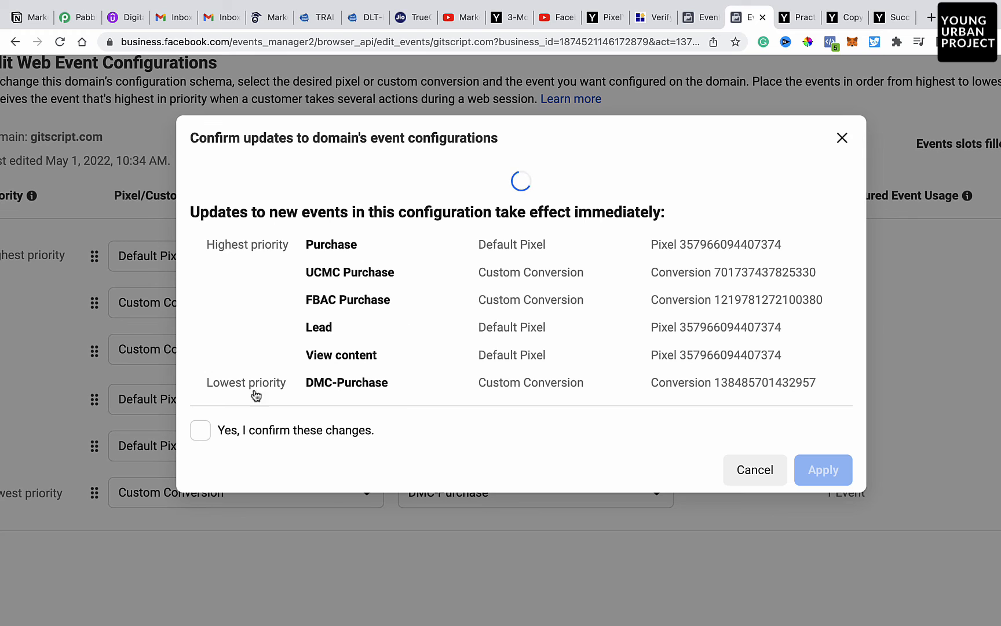
pyautogui.click(200, 405)
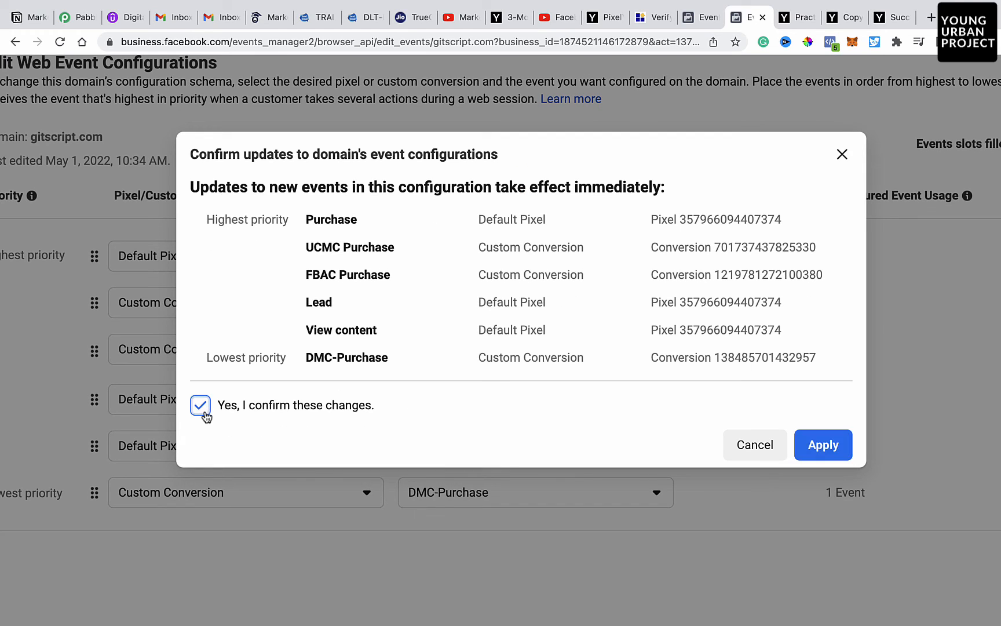
pyautogui.click(824, 447)
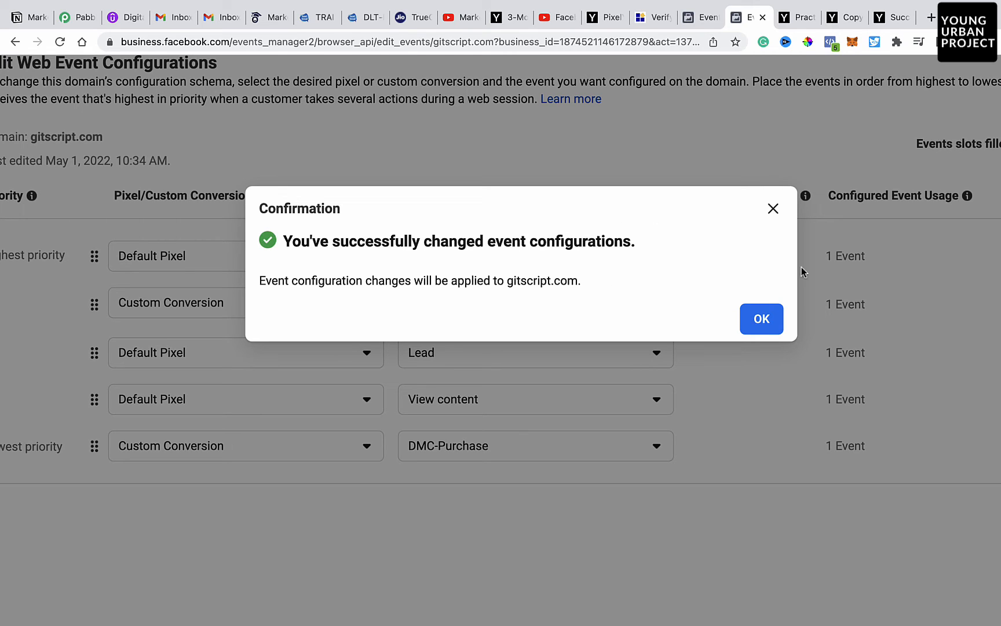
pyautogui.click(762, 318)
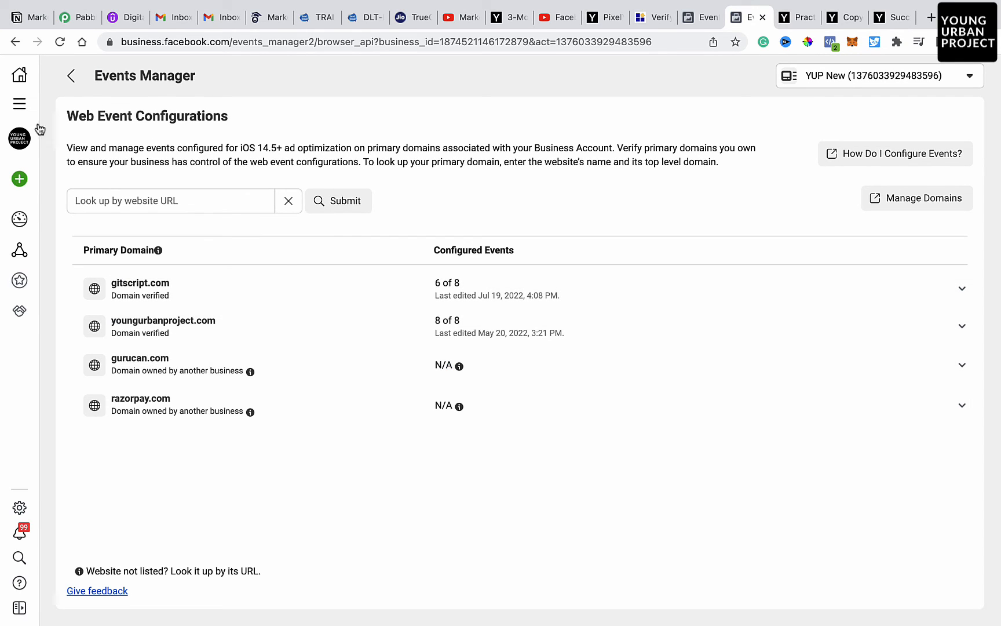
# Switch to Ads Manager and start creating a new campaign.
pyautogui.click(18, 108)
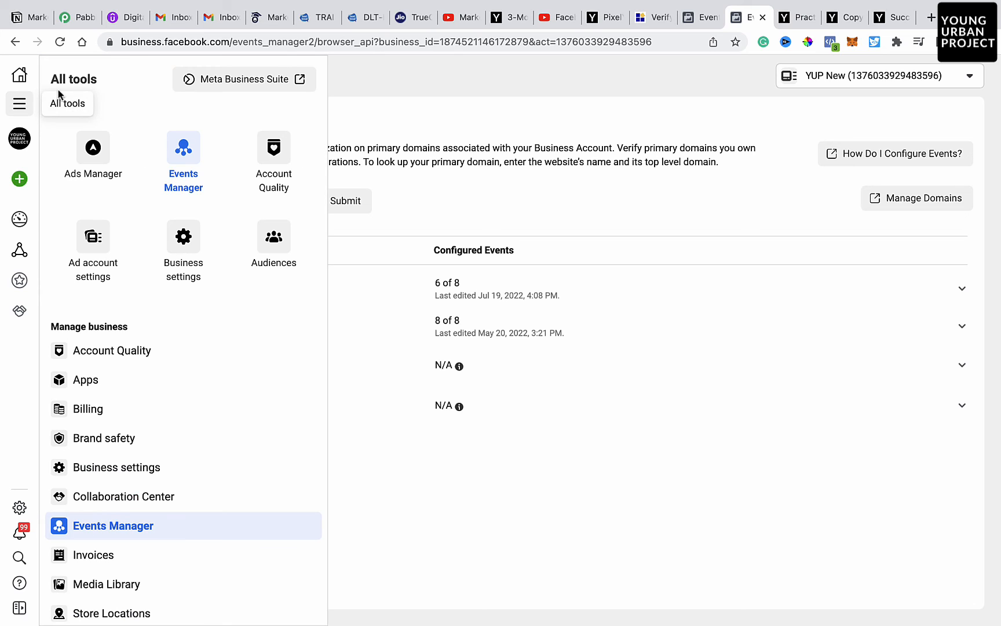
pyautogui.click(86, 148)
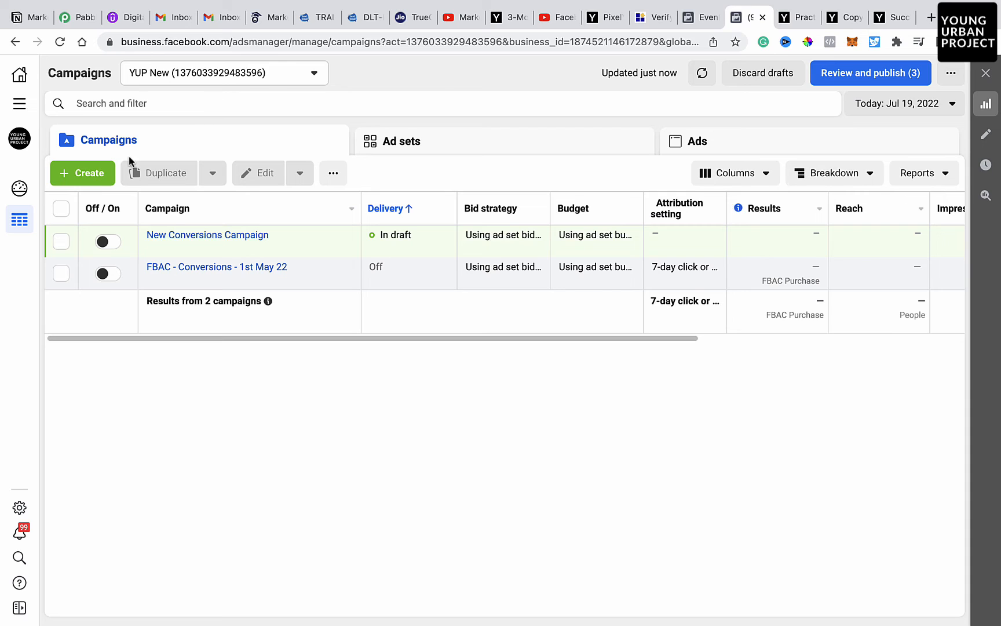
pyautogui.click(90, 174)
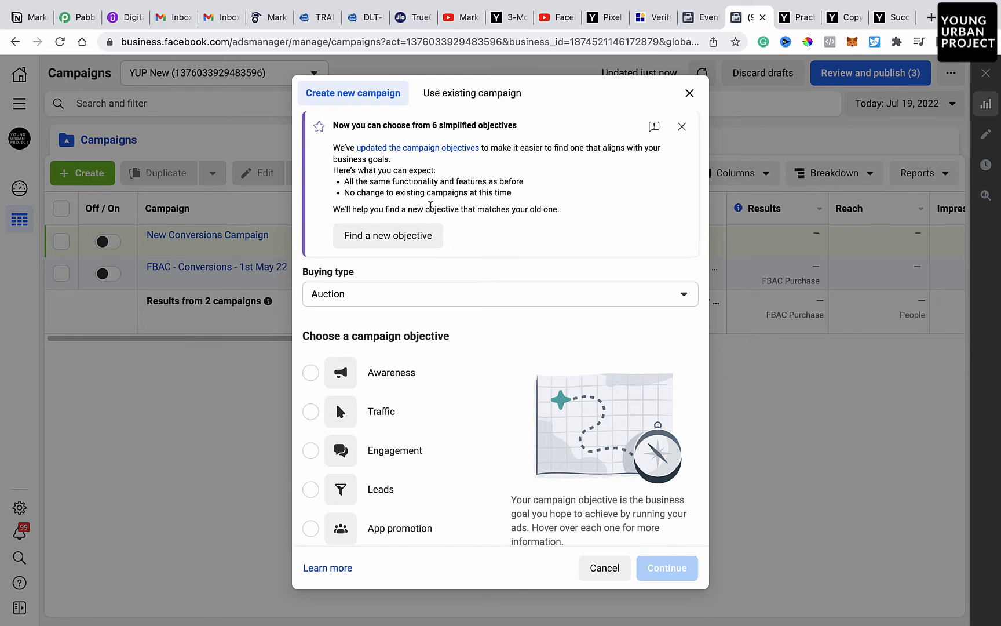
# Dismiss the notice about the six simplified objectives in the new campaign dialog.
pyautogui.scroll(5, 758, 199)
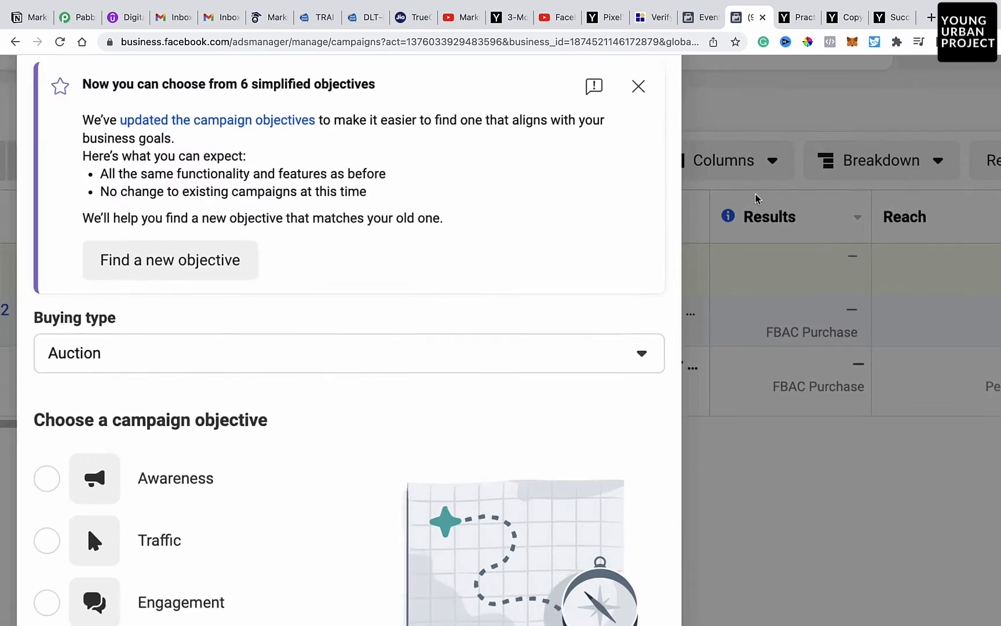
pyautogui.hscroll(-3, 632, 161)
pyautogui.scroll(2, 632, 161)
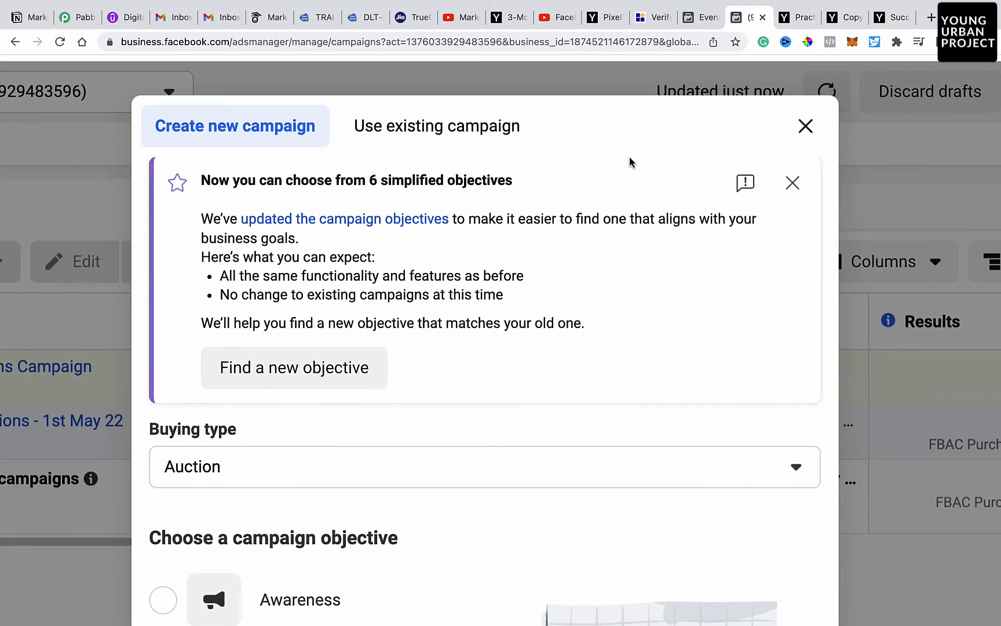
pyautogui.scroll(-1, 631, 161)
pyautogui.hscroll(-3, 635, 163)
pyautogui.hscroll(-2, 634, 163)
pyautogui.hscroll(6, 634, 163)
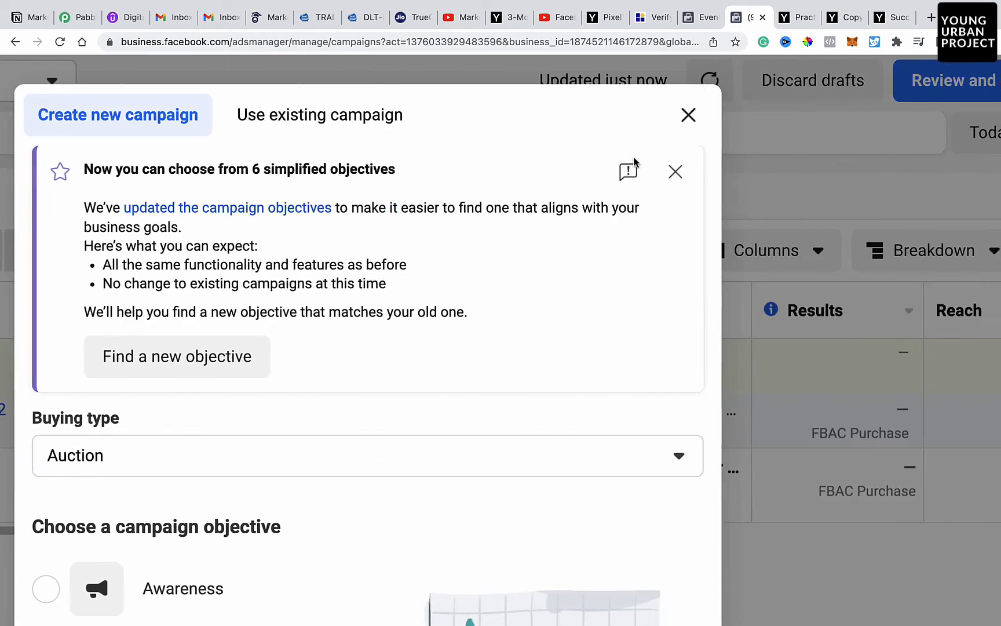
pyautogui.scroll(-1, 636, 162)
pyautogui.scroll(1, 636, 162)
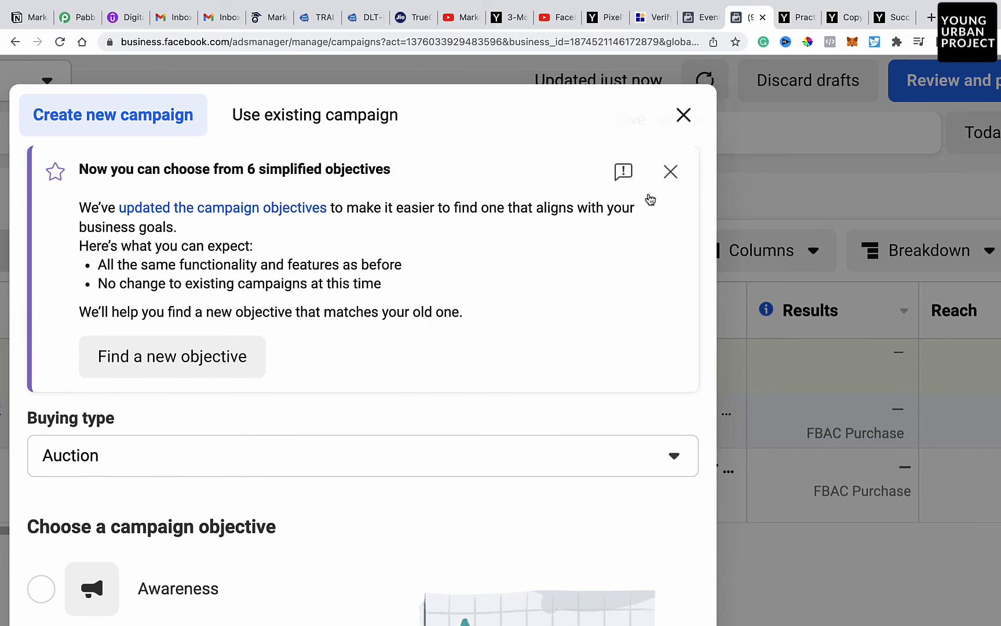
pyautogui.click(671, 170)
# Review the available campaign objectives and choose Sales for the new campaign.
pyautogui.scroll(-3, 371, 361)
pyautogui.scroll(-2, 364, 370)
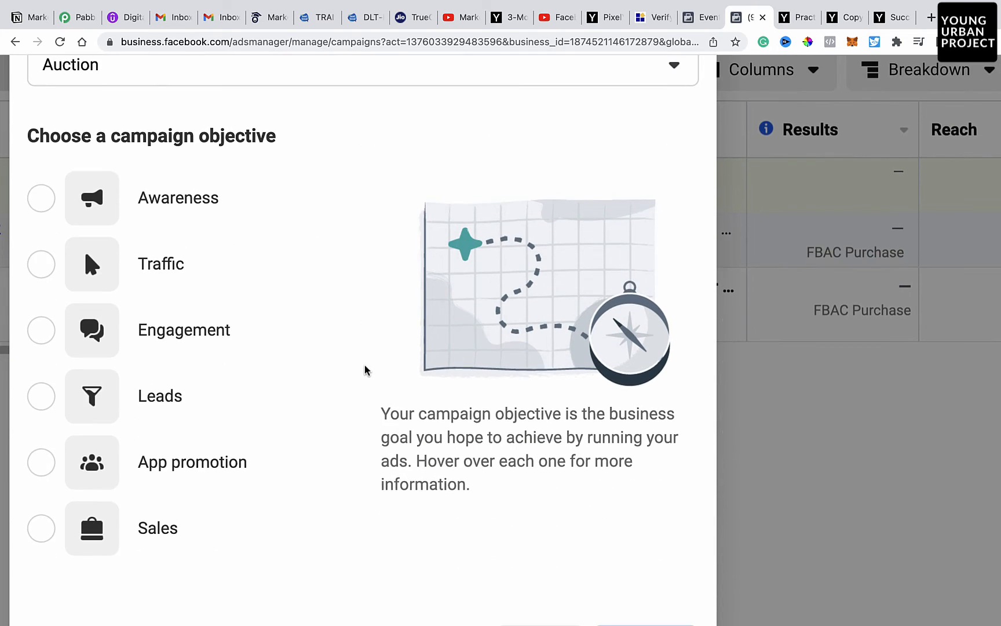
pyautogui.scroll(-3, 365, 370)
pyautogui.scroll(3, 366, 369)
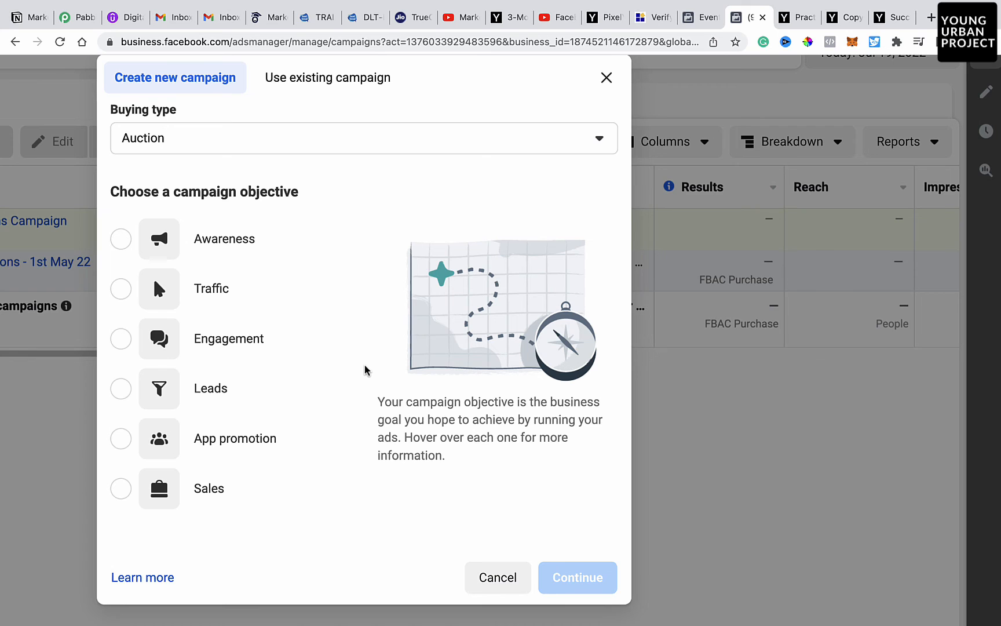
pyautogui.scroll(3, 365, 370)
pyautogui.scroll(-1, 365, 370)
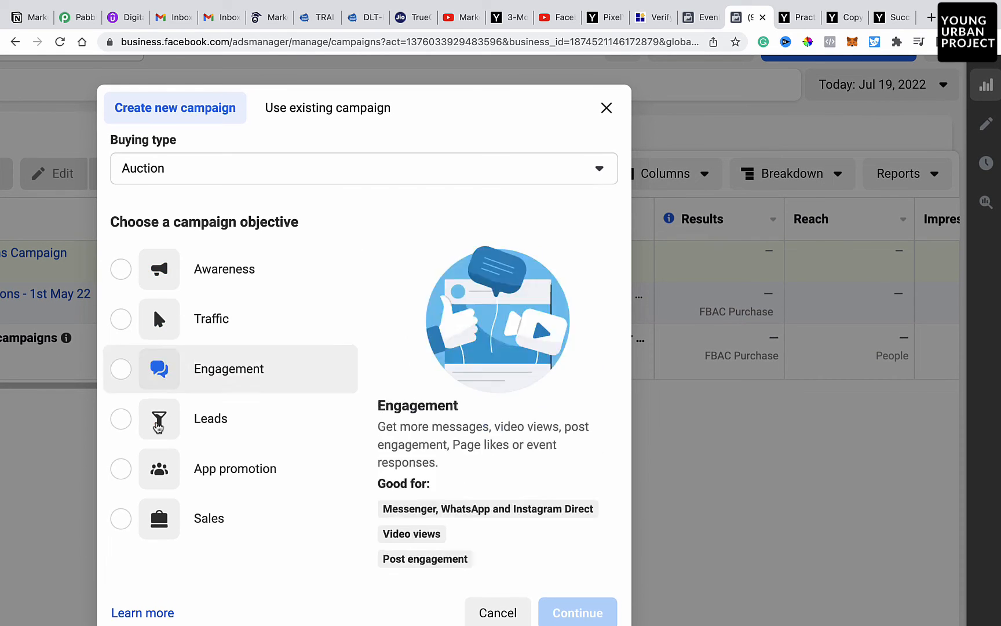
pyautogui.moveTo(258, 281)
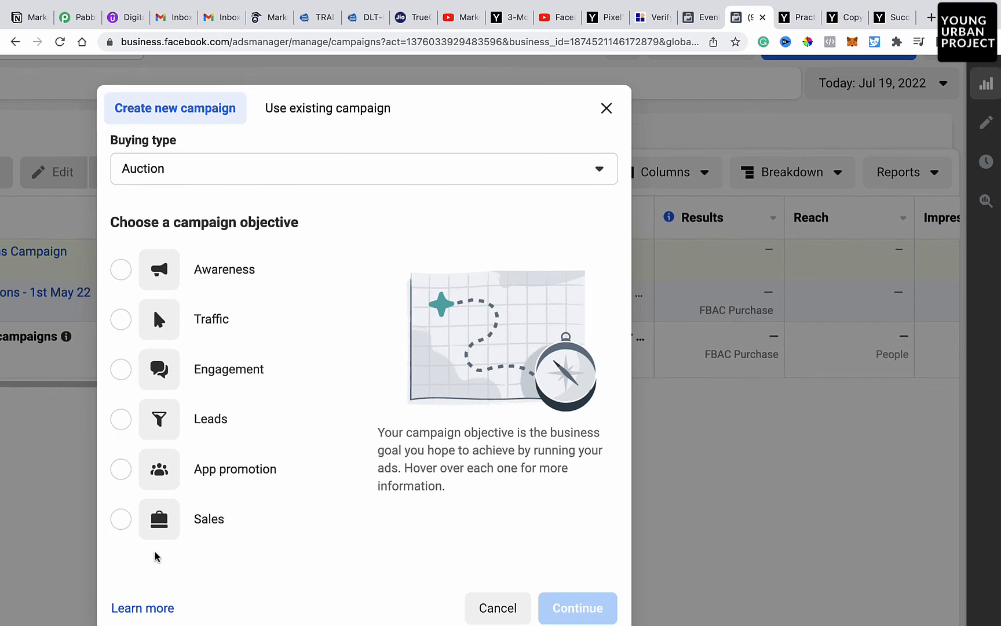
pyautogui.scroll(-2, 156, 557)
pyautogui.moveTo(192, 448)
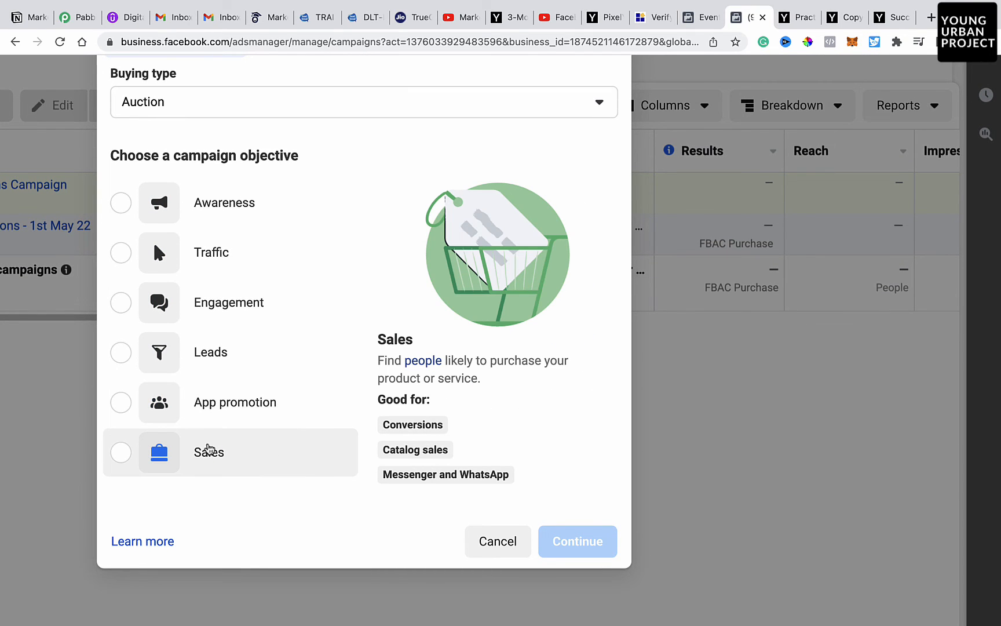
pyautogui.click(191, 447)
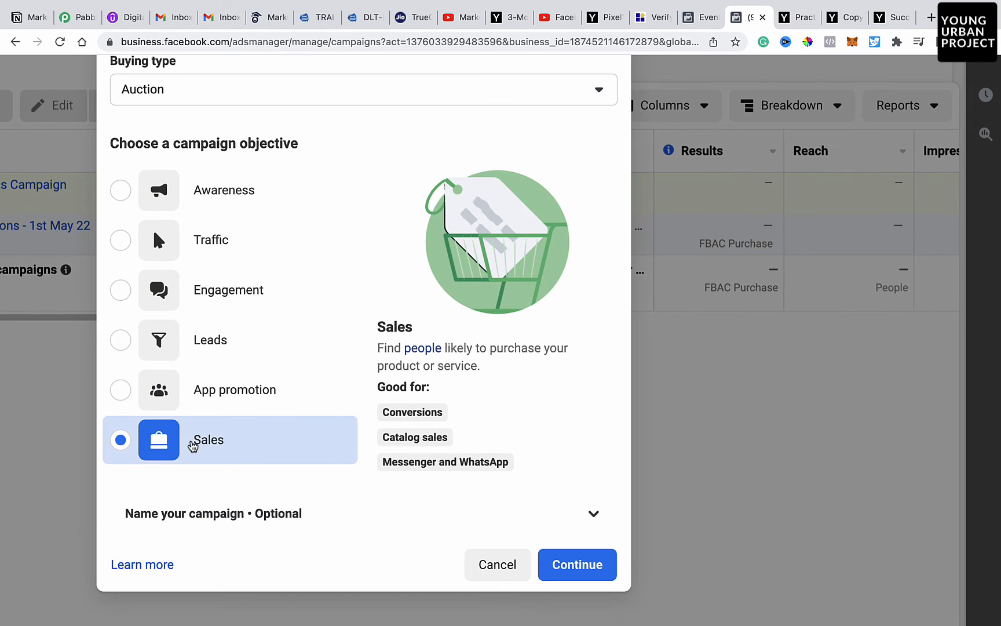
# Name the campaign "Conversions - UCMC - 19 Jul" and continue to its settings.
pyautogui.scroll(-2, 288, 445)
pyautogui.click(429, 392)
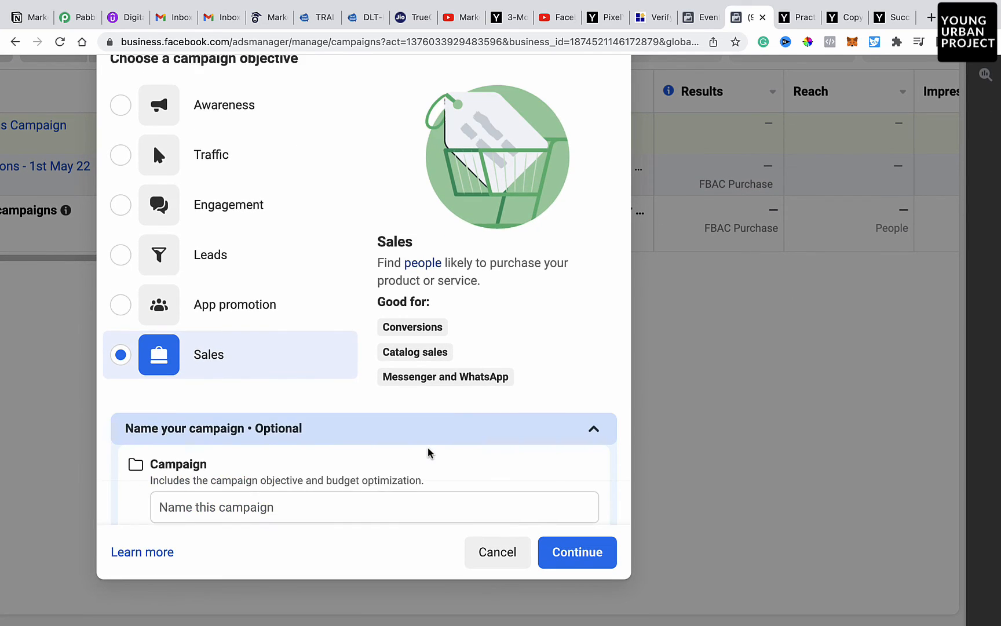
pyautogui.click(285, 343)
pyautogui.write('Conversions -')
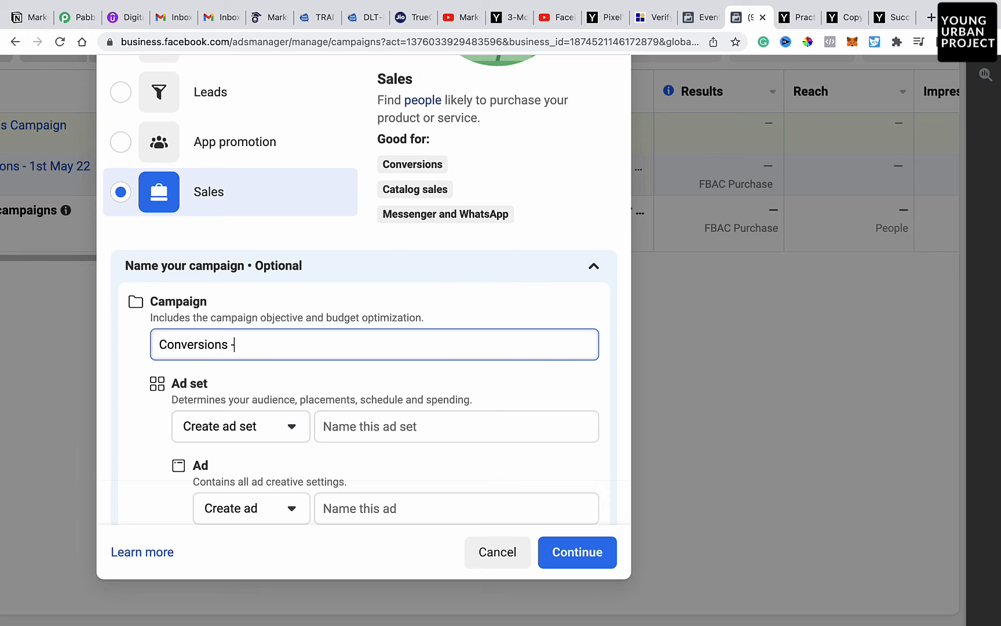
pyautogui.write(' UCMC - 19 Jul')
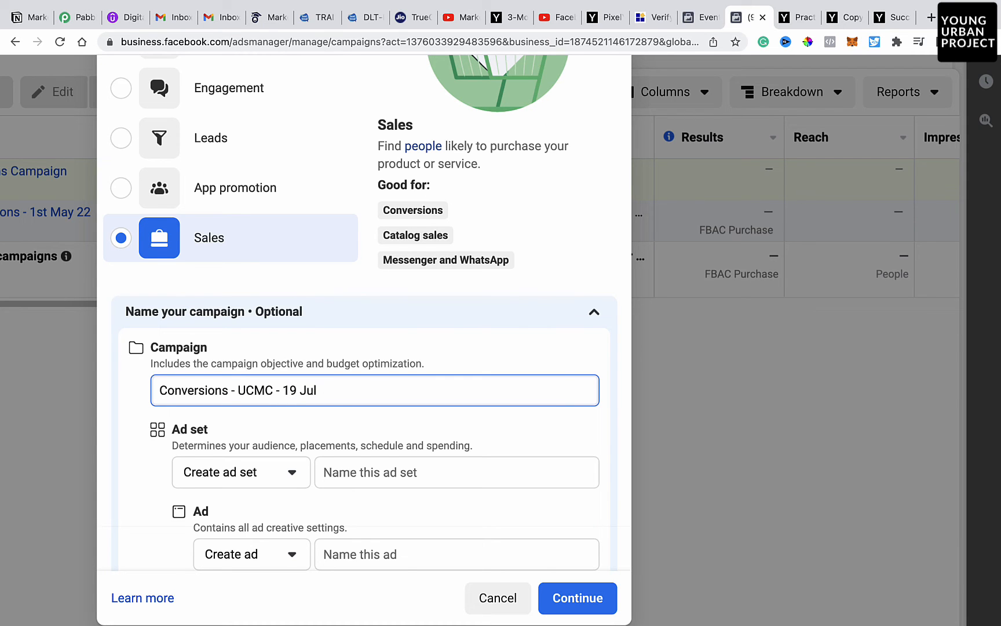
pyautogui.scroll(-2, 514, 418)
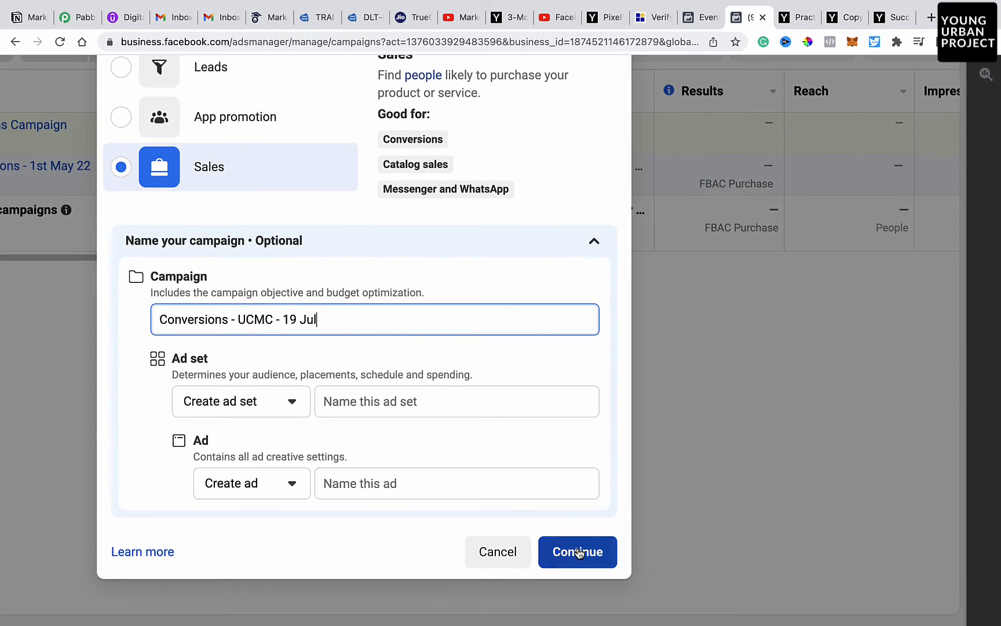
pyautogui.click(577, 551)
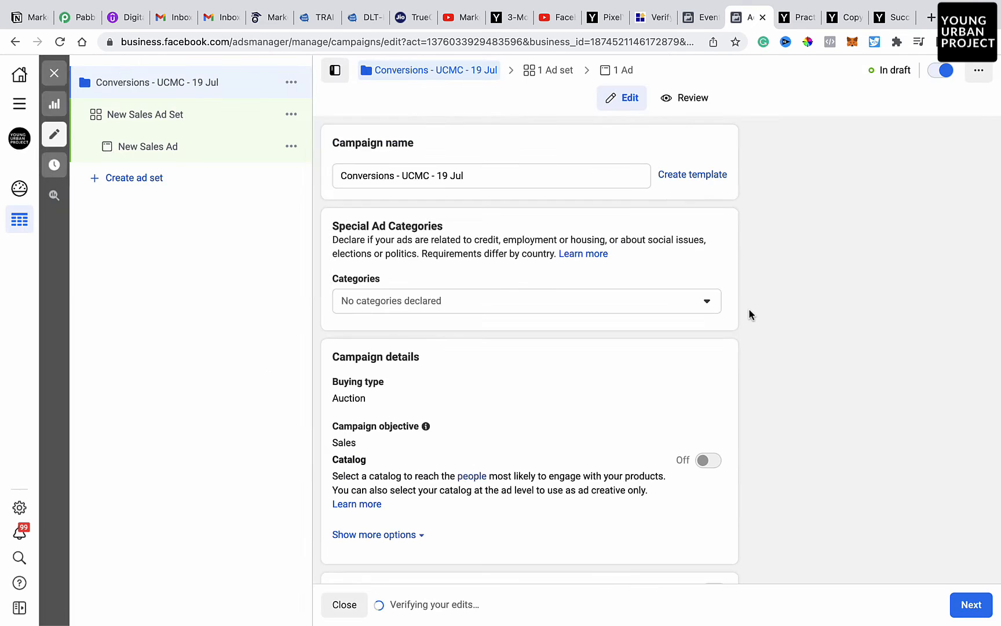
# Review the campaign-level settings, keep them as they are, and proceed to the ad set.
pyautogui.scroll(-1, 569, 322)
pyautogui.scroll(1, 570, 322)
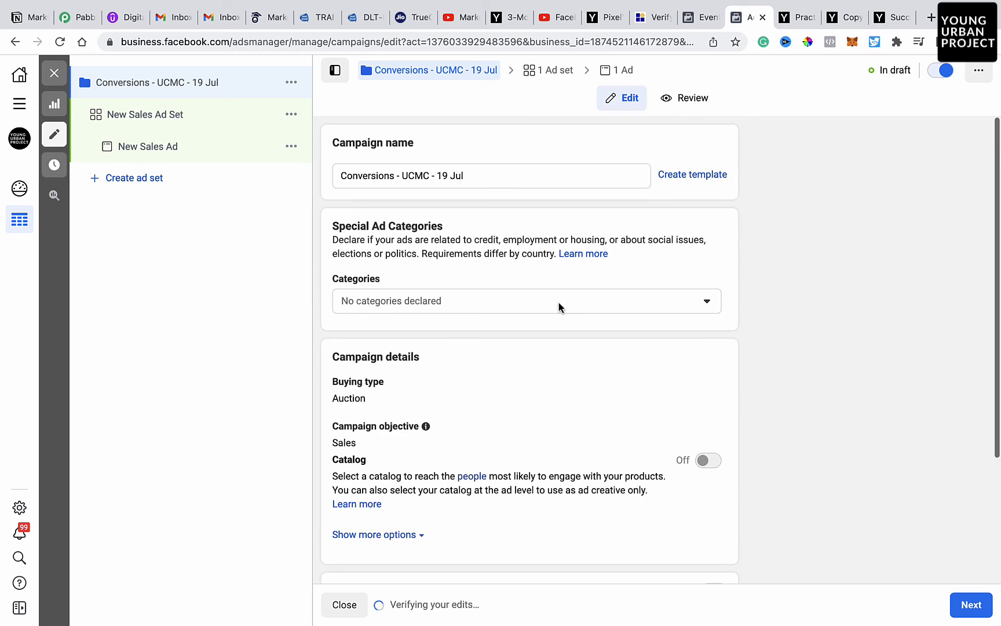
pyautogui.scroll(5, 542, 171)
pyautogui.scroll(-5, 542, 171)
pyautogui.scroll(-3, 541, 172)
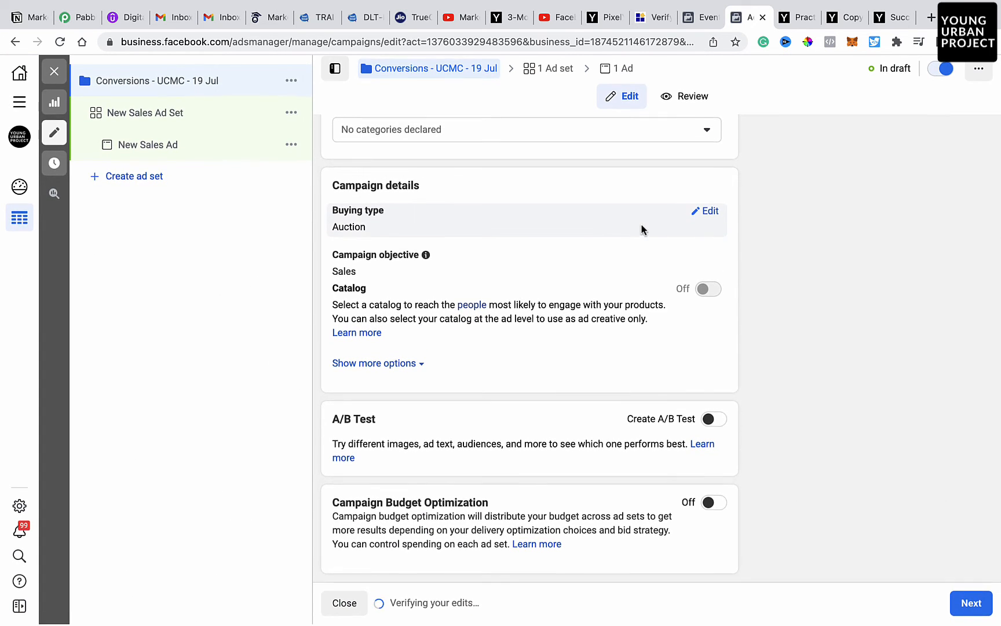
pyautogui.scroll(3, 564, 207)
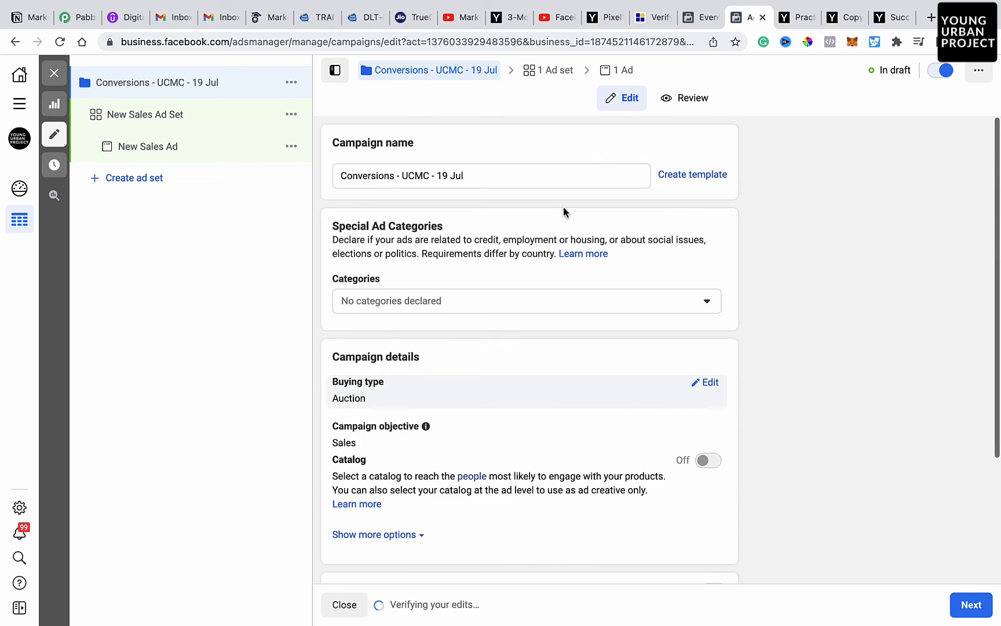
pyautogui.scroll(-3, 563, 212)
pyautogui.click(967, 606)
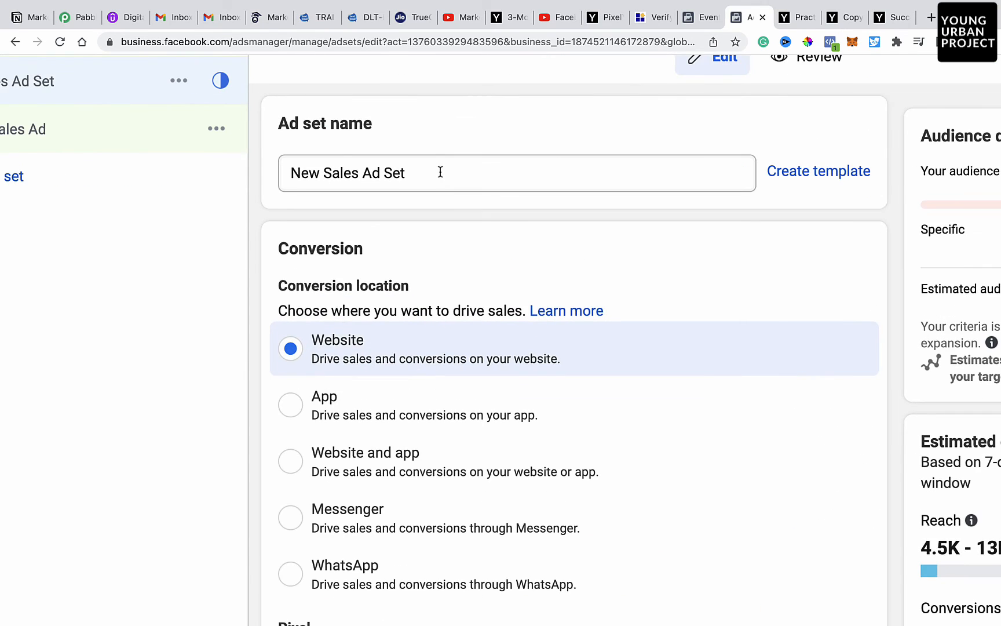
pyautogui.tripleClick(439, 173)
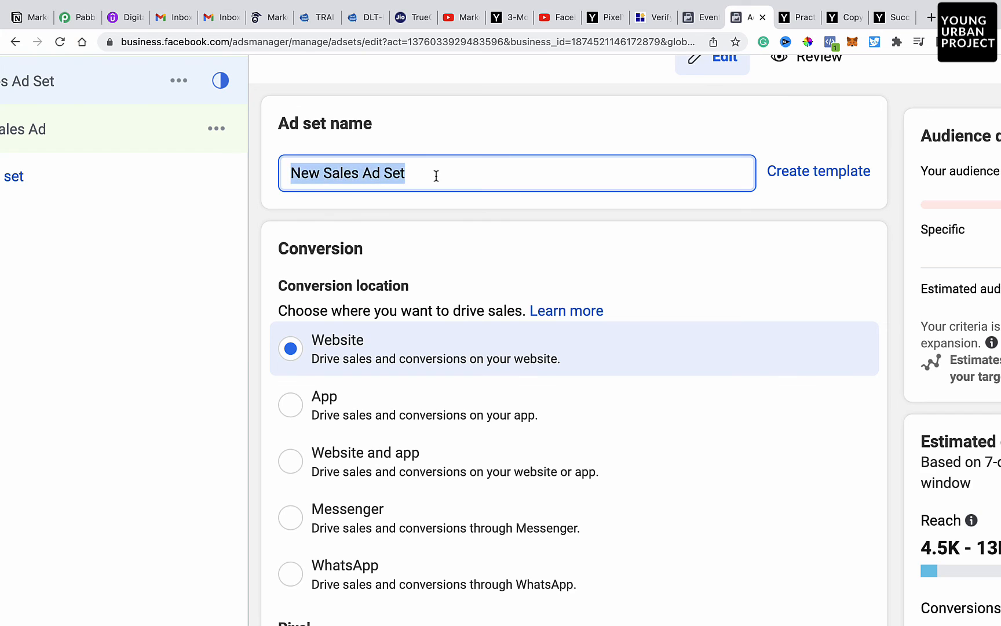
pyautogui.write('Ope')
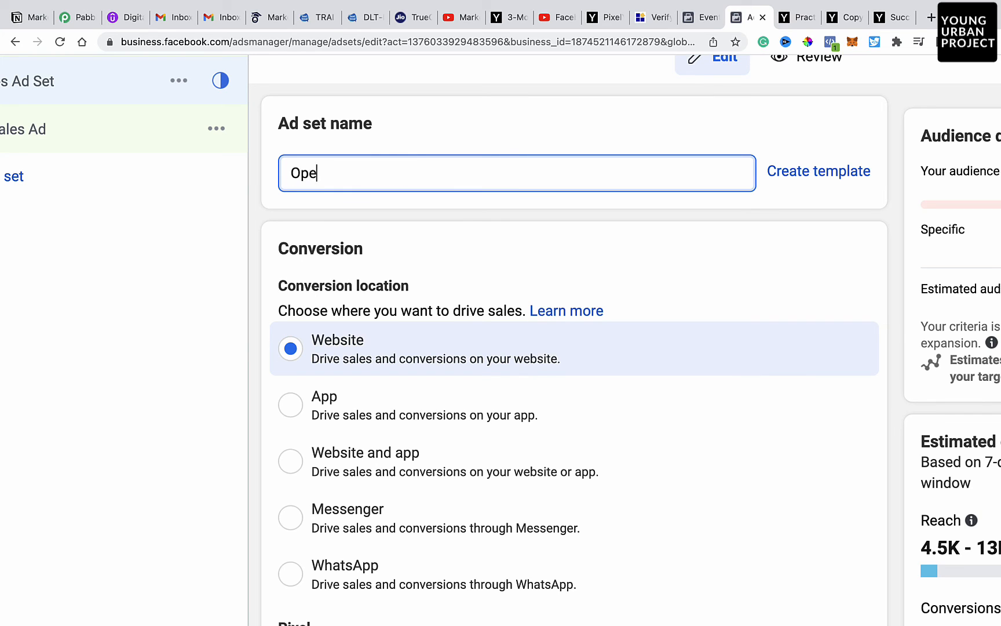
pyautogui.write('n')
pyautogui.press('BackSpace')
pyautogui.press('BackSpace')
pyautogui.press('BackSpace')
pyautogui.press('BackSpace')
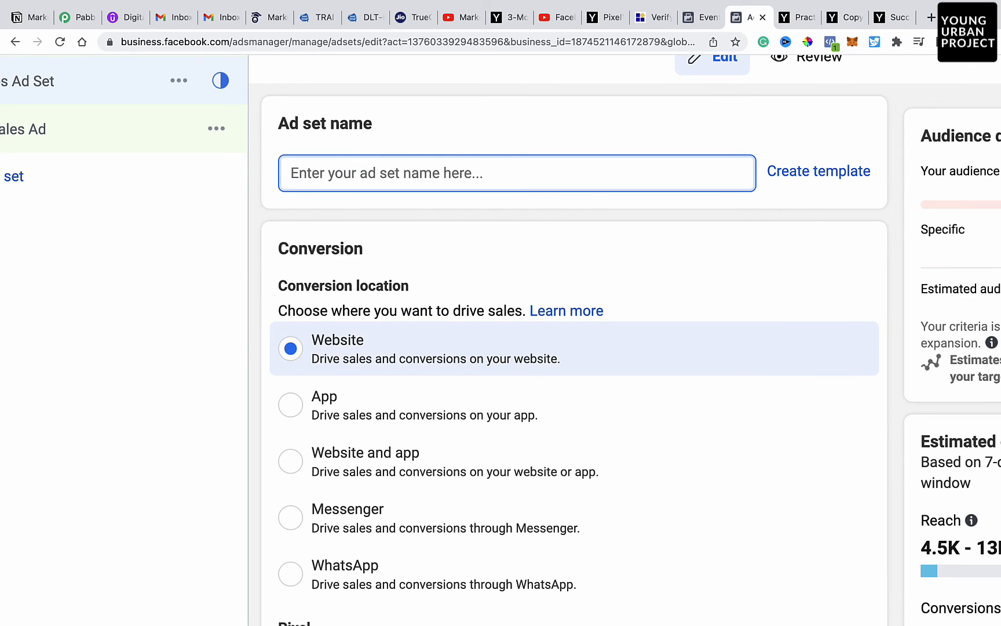
pyautogui.write('Social Media ')
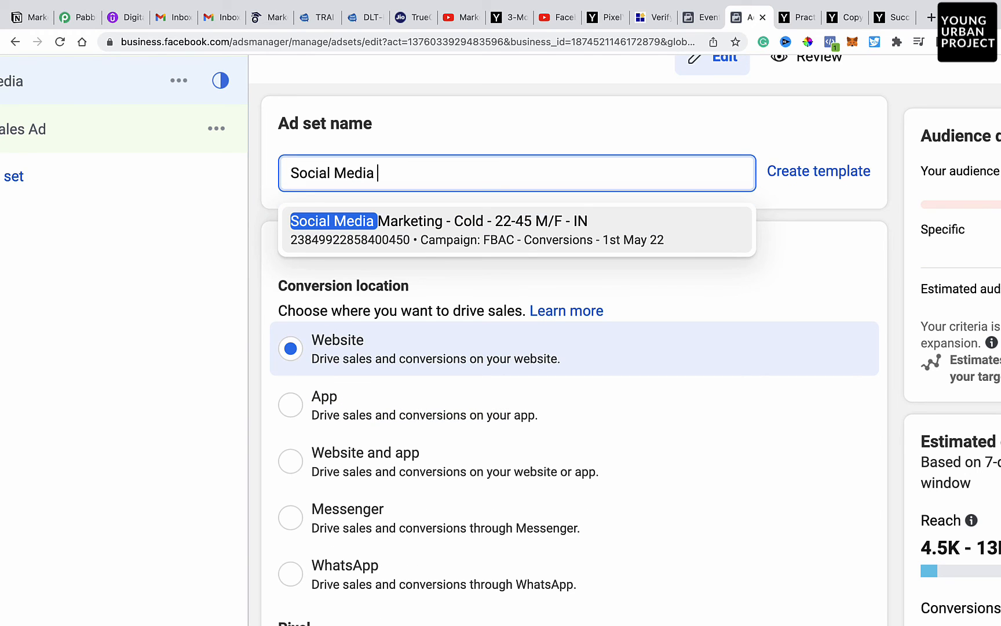
pyautogui.write('Marketin')
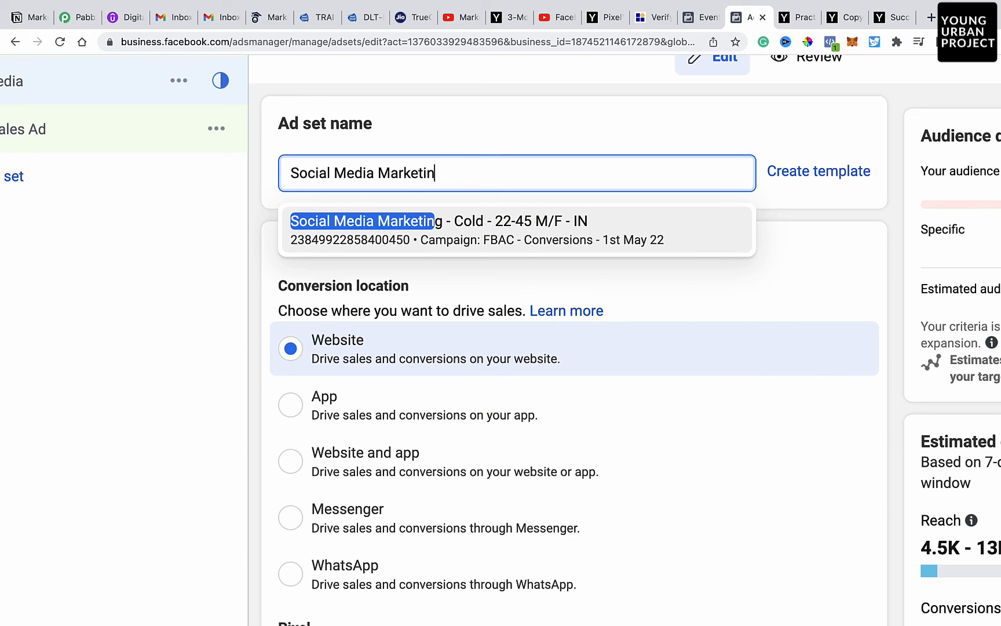
# Replace the ad set's name with "Copywriting".
pyautogui.press('super+a')
pyautogui.write('Copywrti')
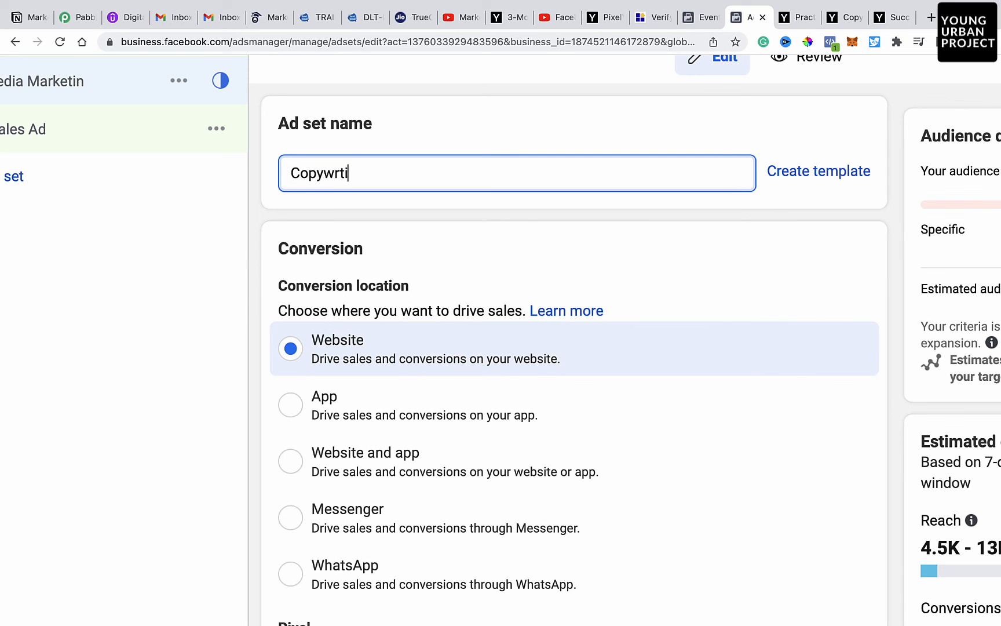
pyautogui.press('BackSpace')
pyautogui.press('BackSpace')
pyautogui.press('BackSpace')
pyautogui.write('riting')
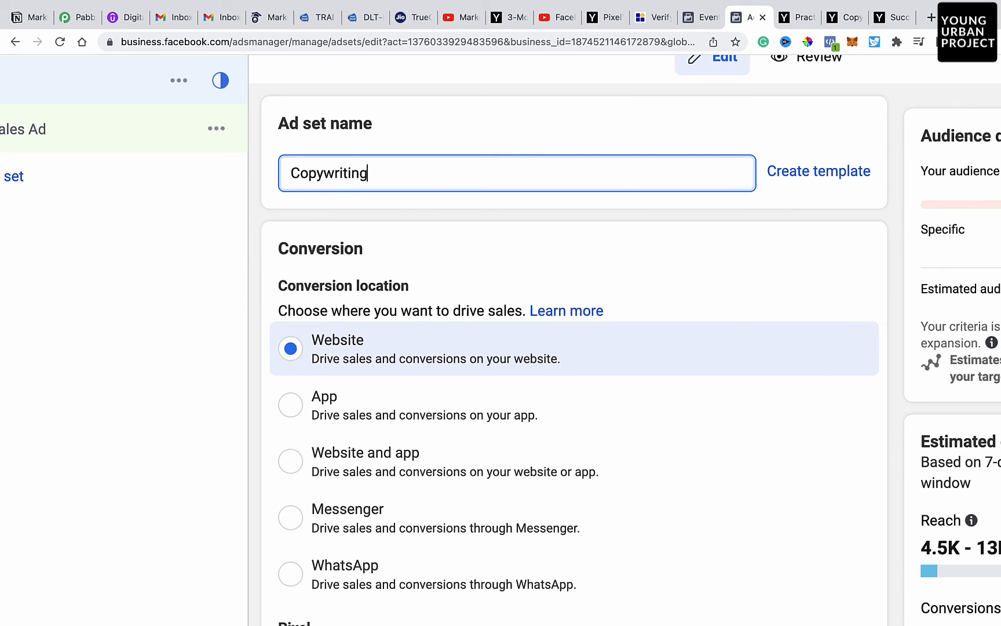
# Choose UCMC Purchase as the conversion event for the Copywriting ad set, keeping Website as the conversion location.
pyautogui.scroll(-5, 625, 190)
pyautogui.scroll(-1, 680, 311)
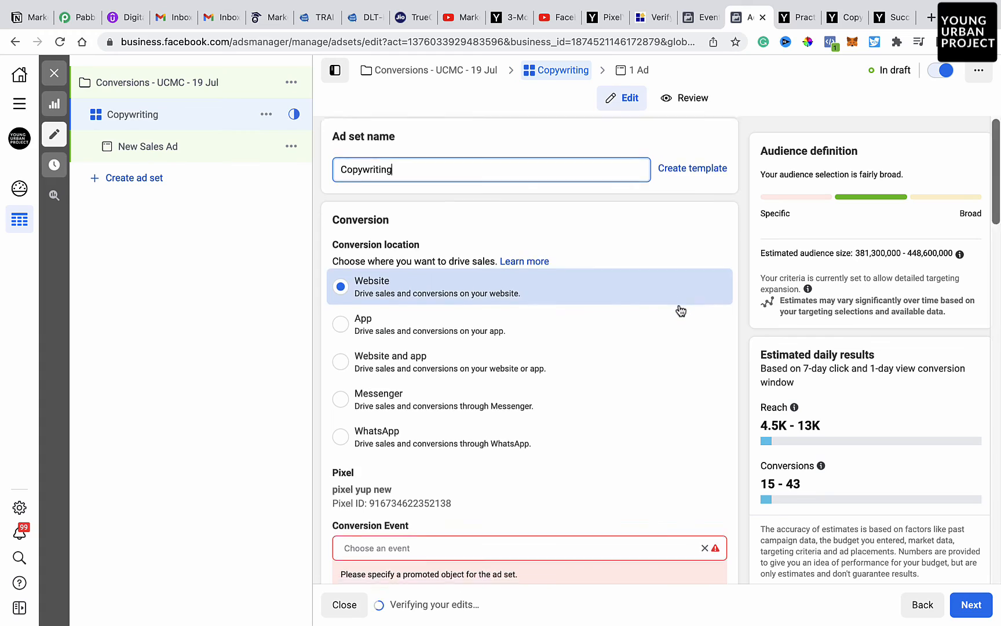
pyautogui.scroll(1, 680, 311)
pyautogui.scroll(-1, 680, 310)
pyautogui.scroll(-5, 650, 290)
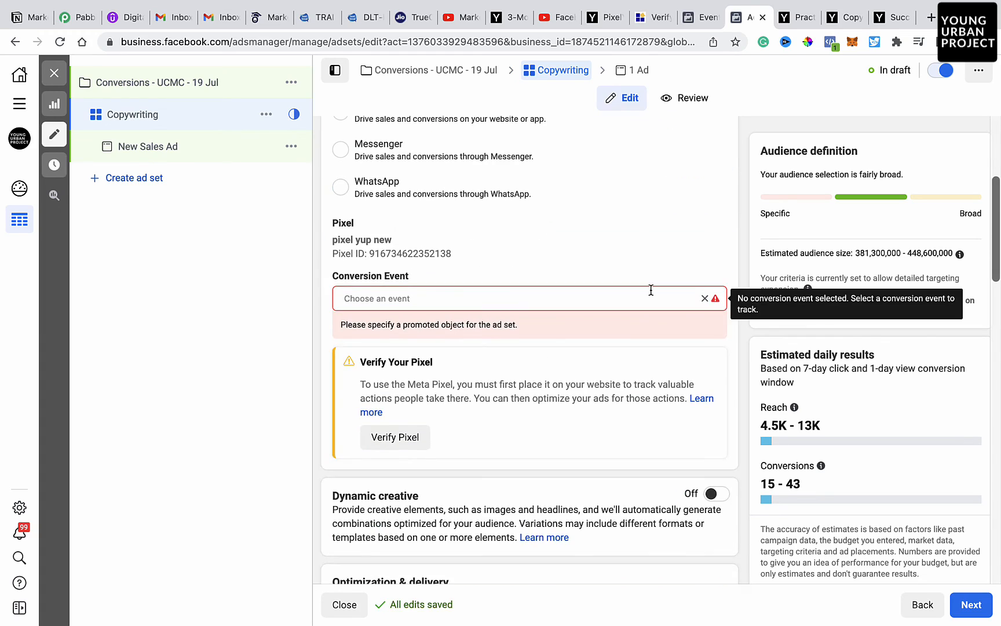
pyautogui.scroll(5, 650, 290)
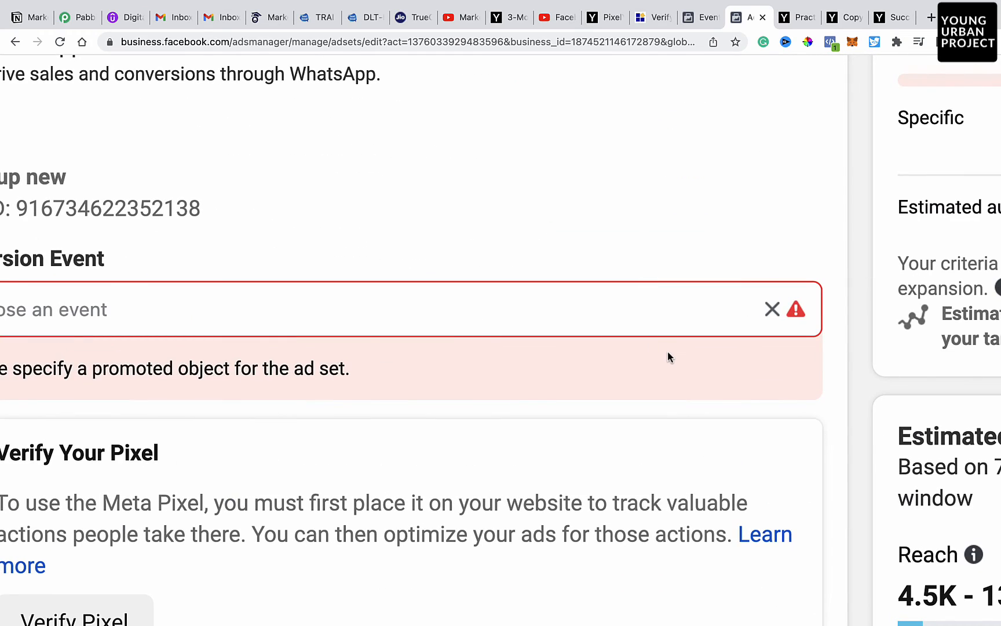
pyautogui.scroll(-5, 667, 351)
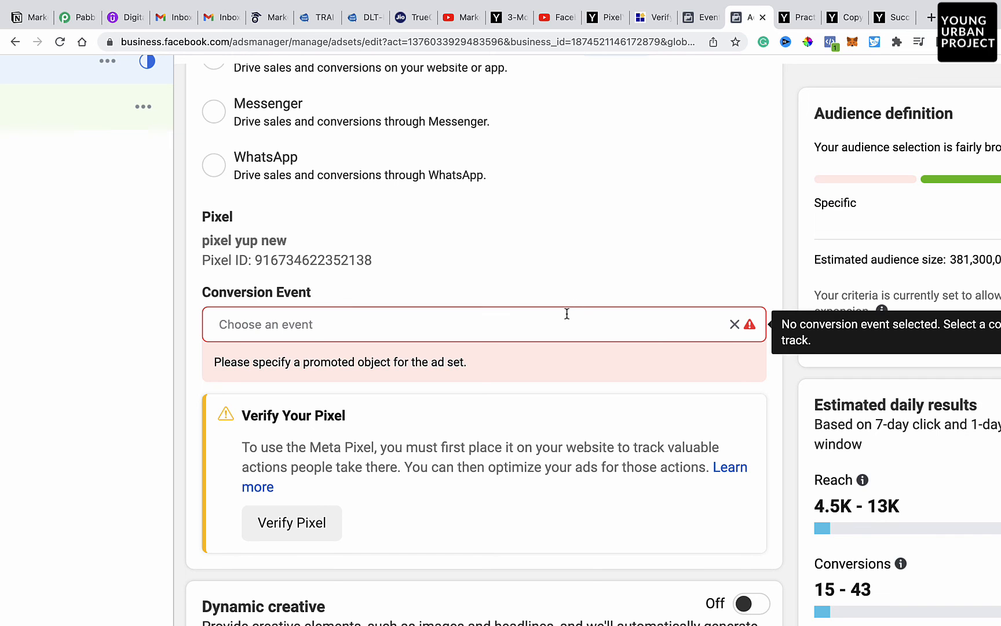
pyautogui.scroll(-3, 566, 313)
pyautogui.scroll(-1, 567, 313)
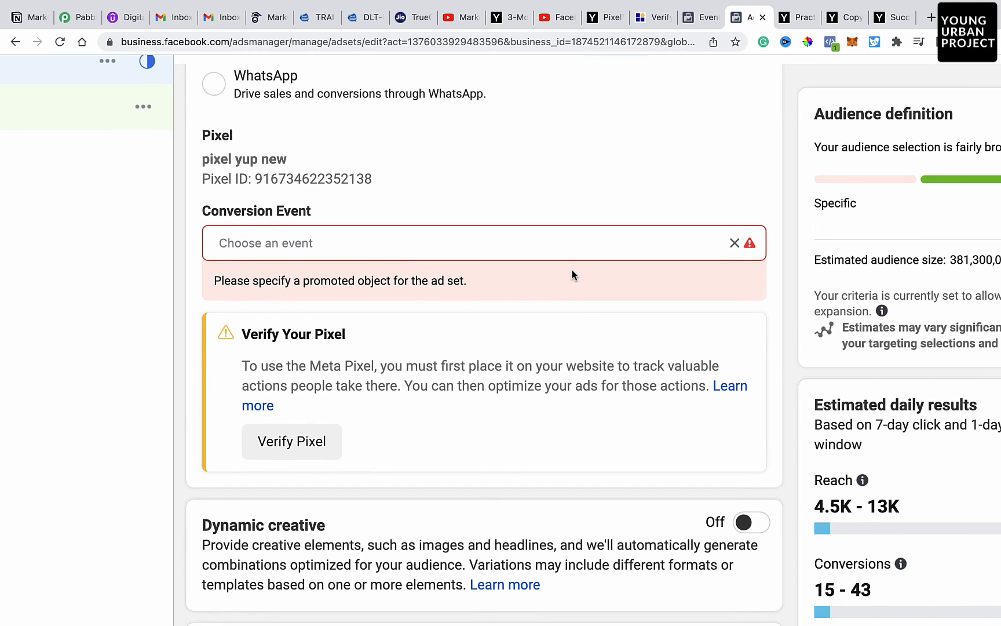
pyautogui.click(554, 244)
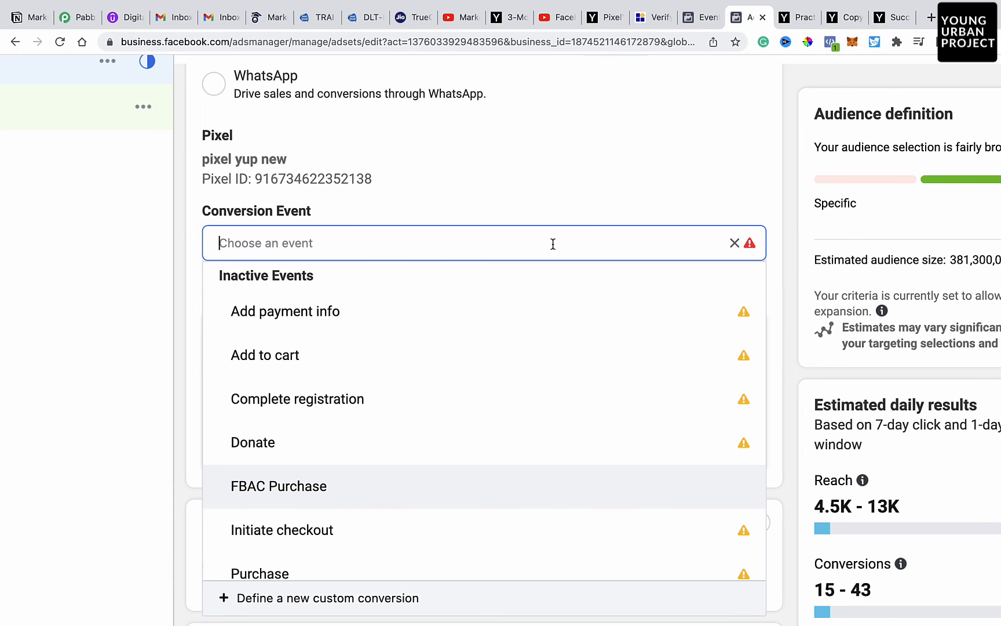
pyautogui.scroll(-3, 362, 472)
pyautogui.scroll(-5, 362, 473)
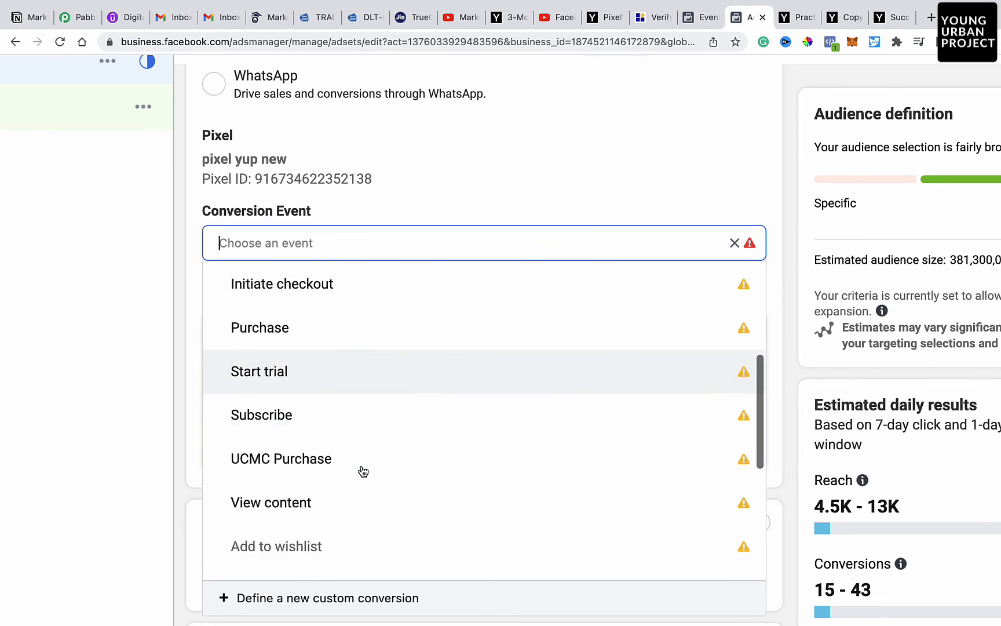
pyautogui.scroll(2, 359, 441)
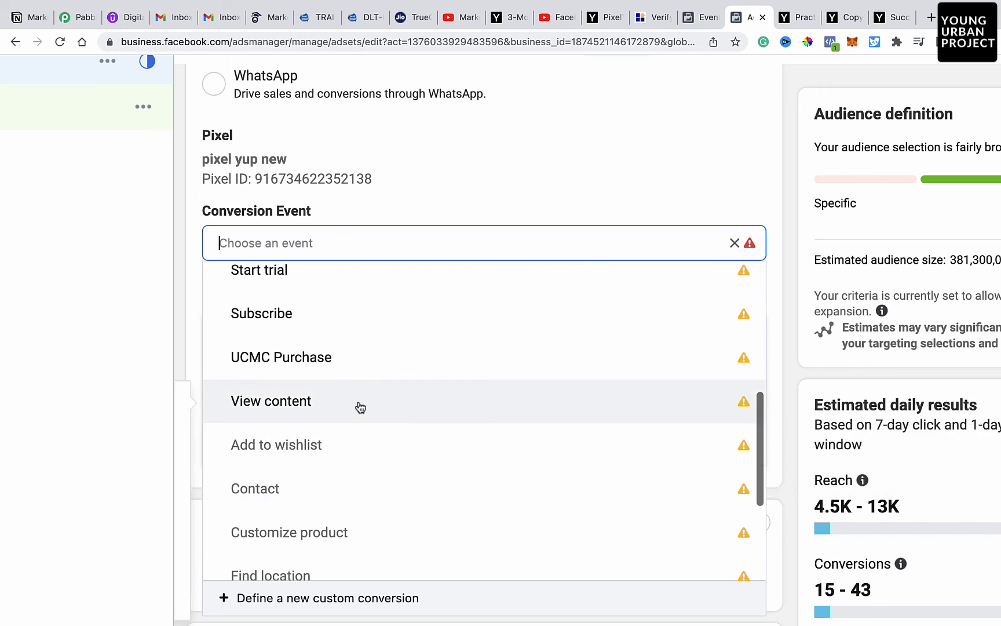
pyautogui.click(353, 374)
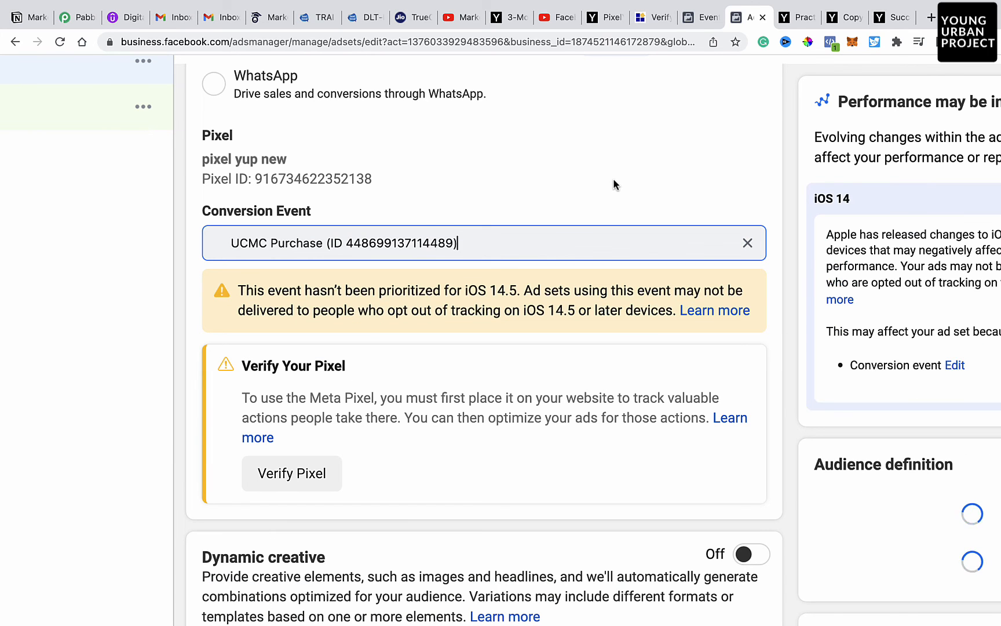
# Add the Copywriting interest to the ad set's detailed targeting.
pyautogui.scroll(-3, 614, 180)
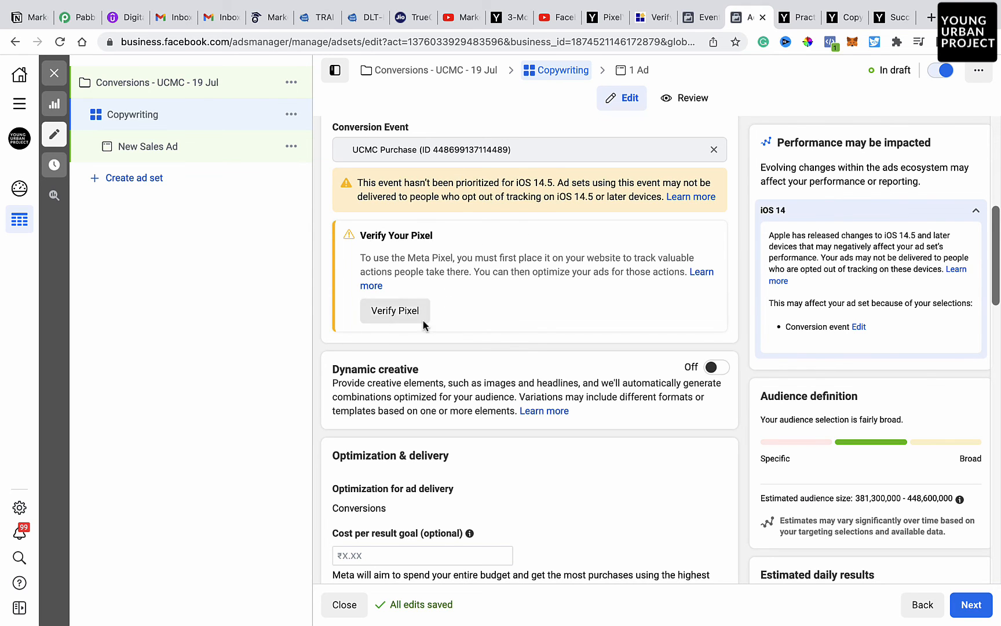
pyautogui.scroll(-4, 447, 330)
pyautogui.scroll(-5, 455, 339)
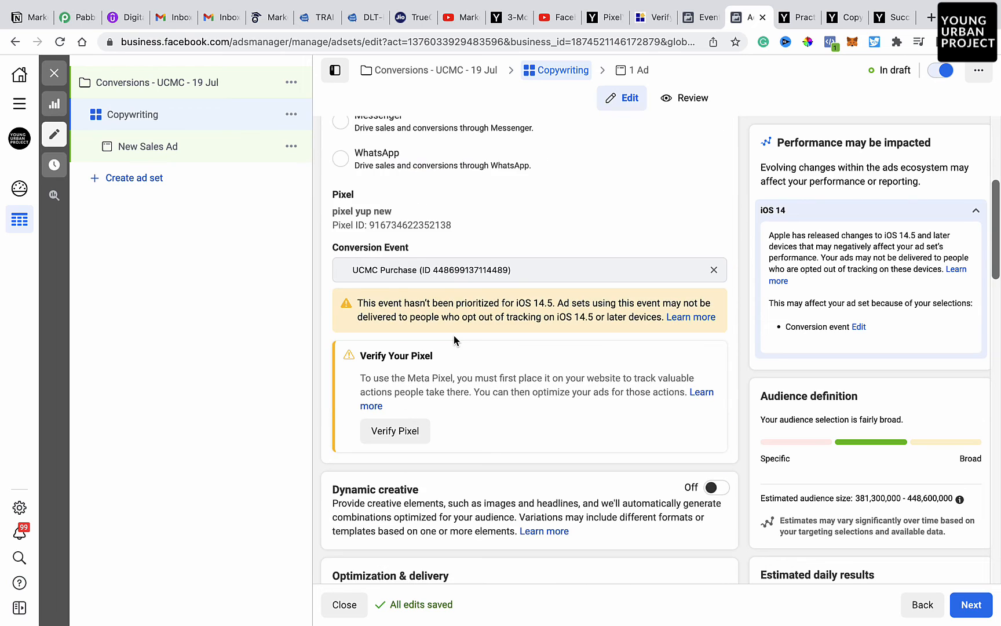
pyautogui.scroll(-10, 453, 335)
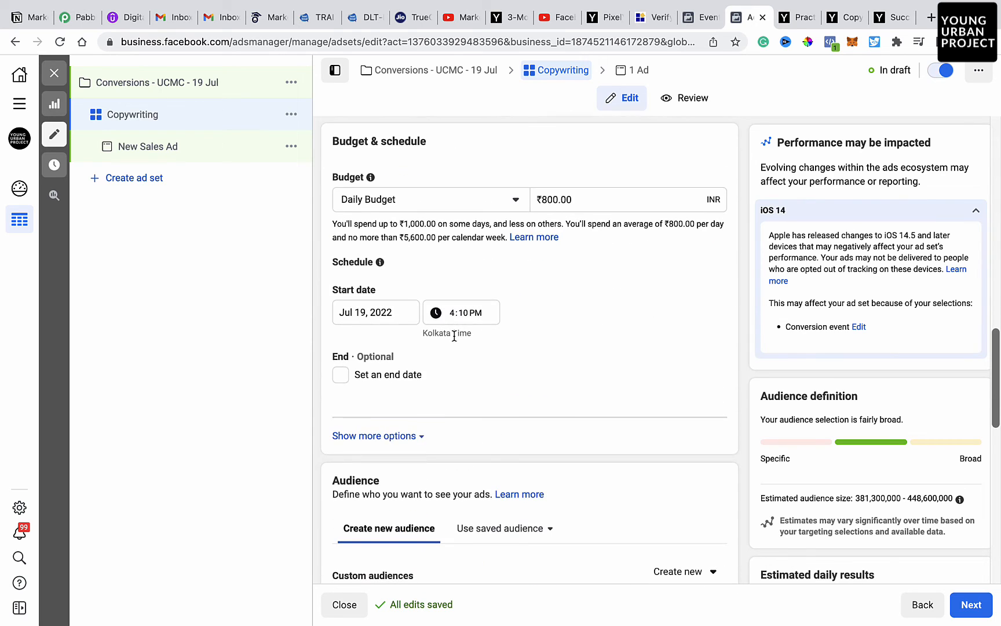
pyautogui.scroll(-5, 455, 336)
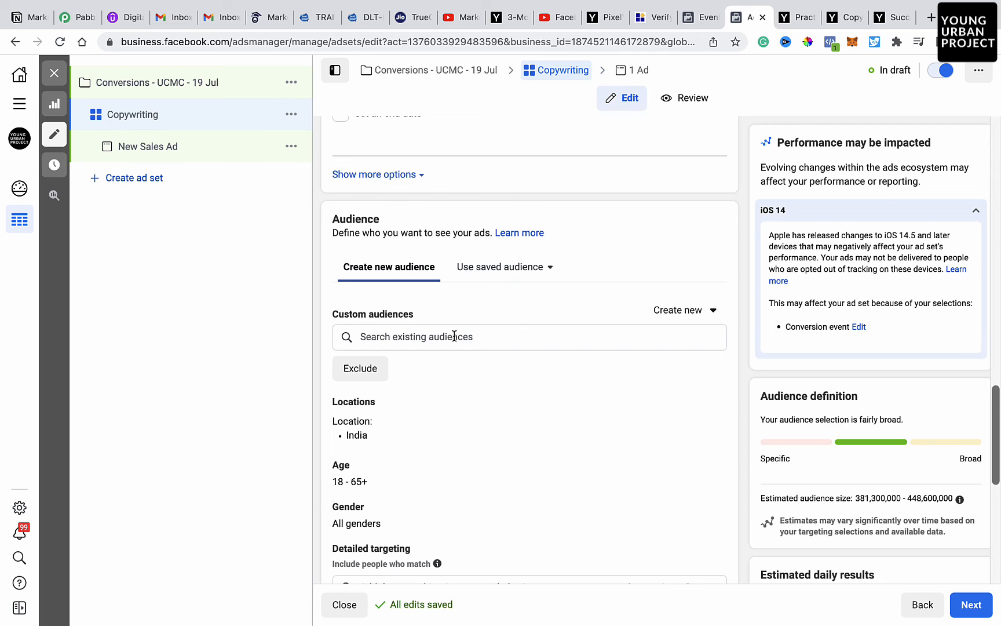
pyautogui.scroll(-2, 454, 336)
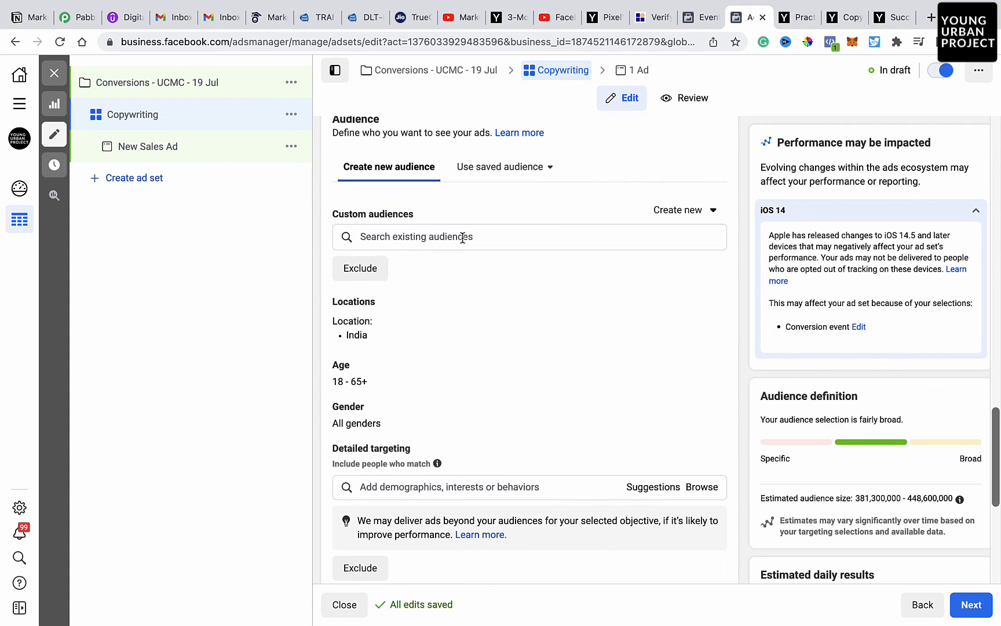
pyautogui.scroll(-5, 462, 239)
pyautogui.scroll(-1, 422, 272)
pyautogui.scroll(1, 434, 244)
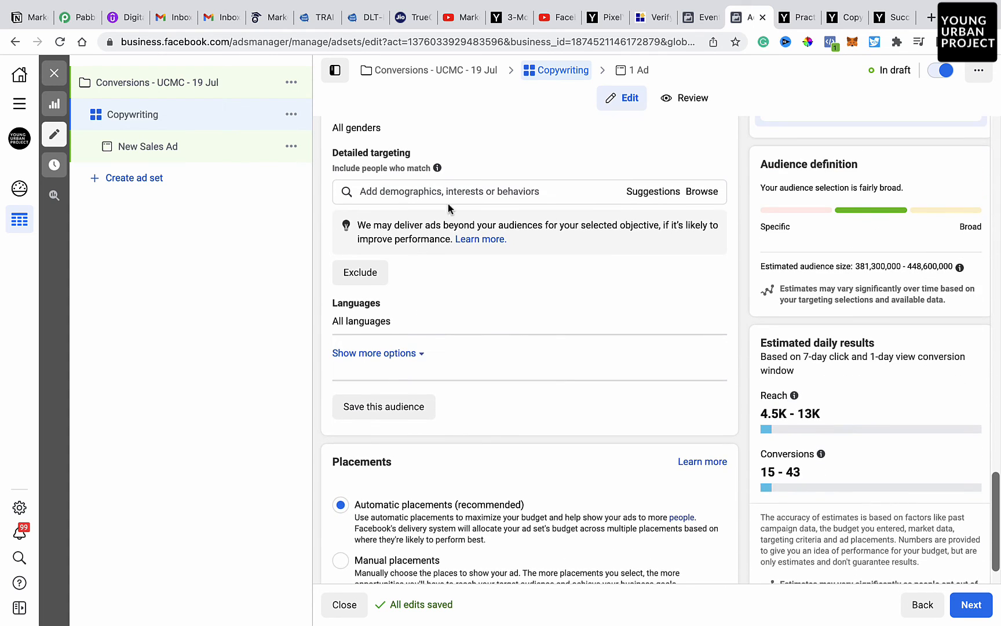
pyautogui.click(461, 185)
pyautogui.write('co')
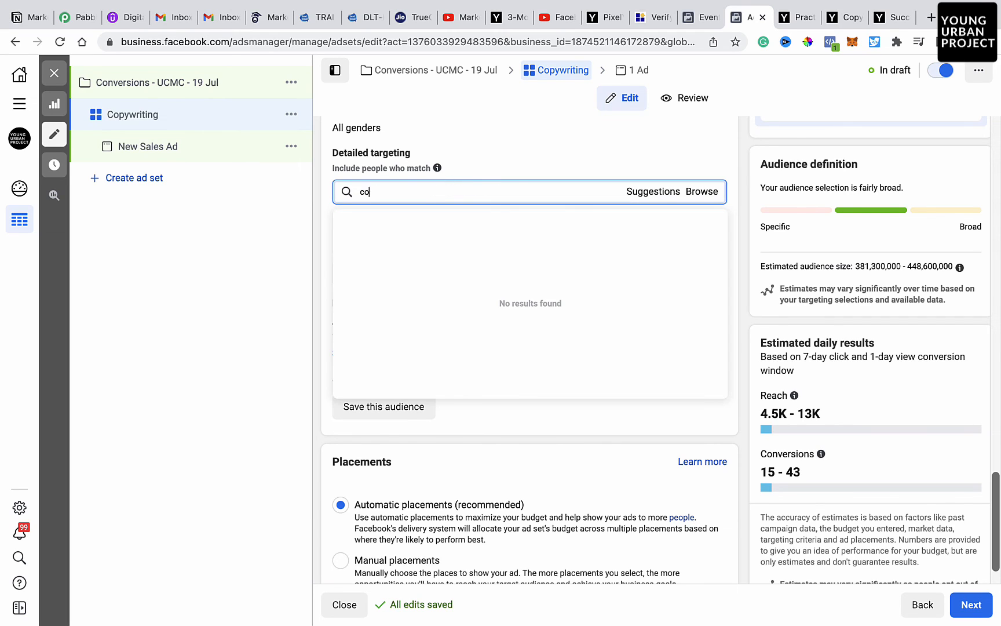
pyautogui.write('pywriting')
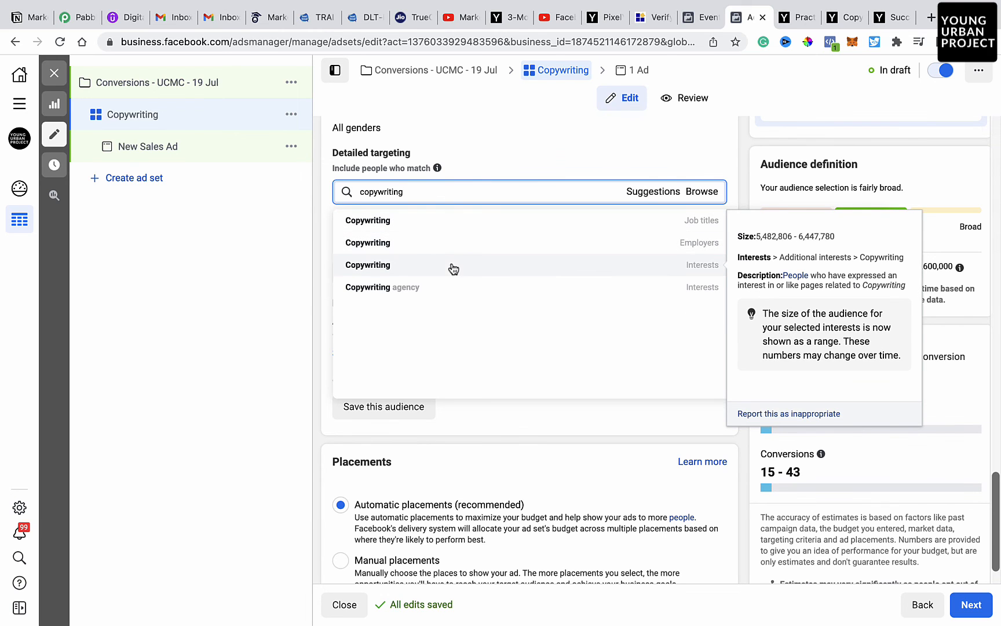
pyautogui.click(448, 270)
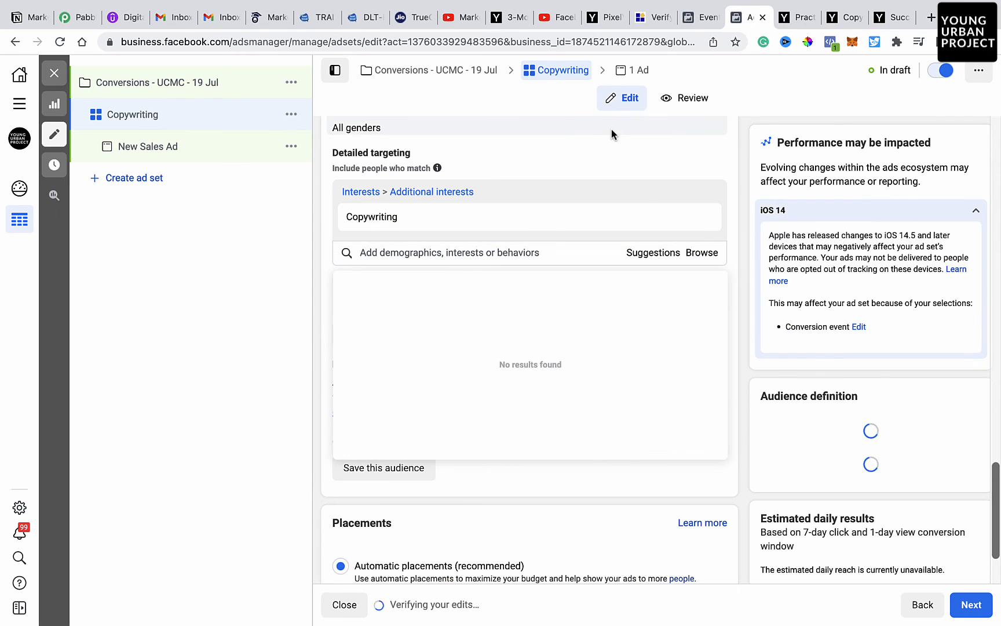
# Recheck the ad set's budget, schedule and audience settings, keep them as they are, and proceed to the ad.
pyautogui.scroll(7, 491, 467)
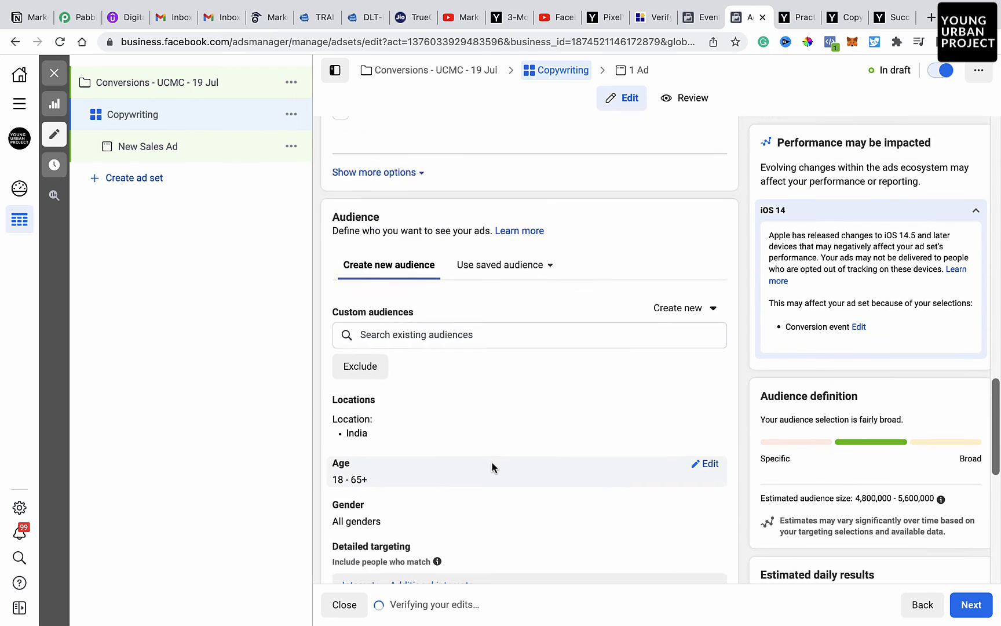
pyautogui.scroll(4, 378, 533)
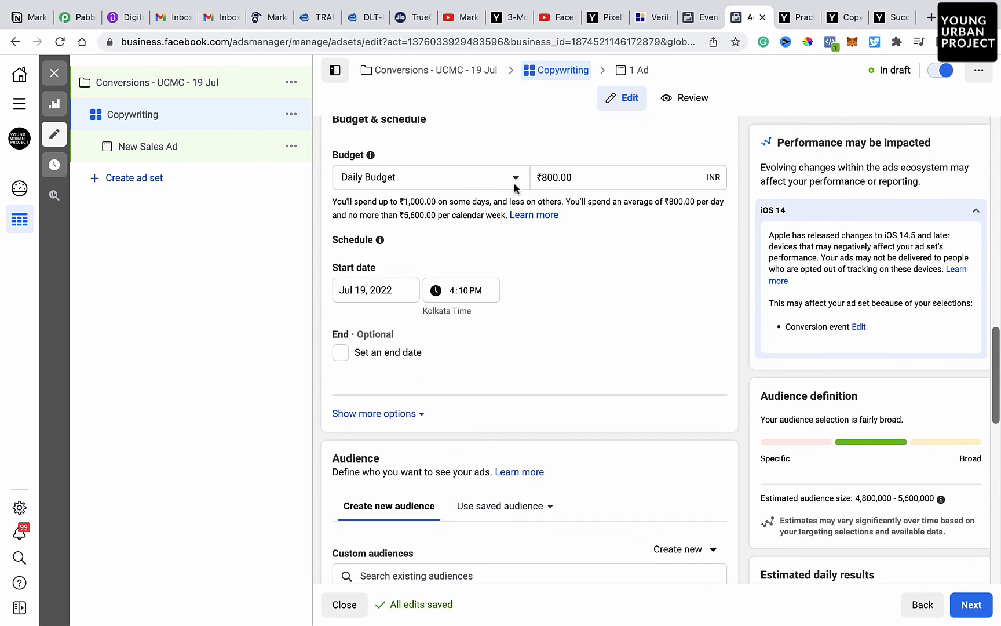
pyautogui.scroll(-7, 587, 201)
pyautogui.scroll(-6, 587, 201)
pyautogui.click(972, 604)
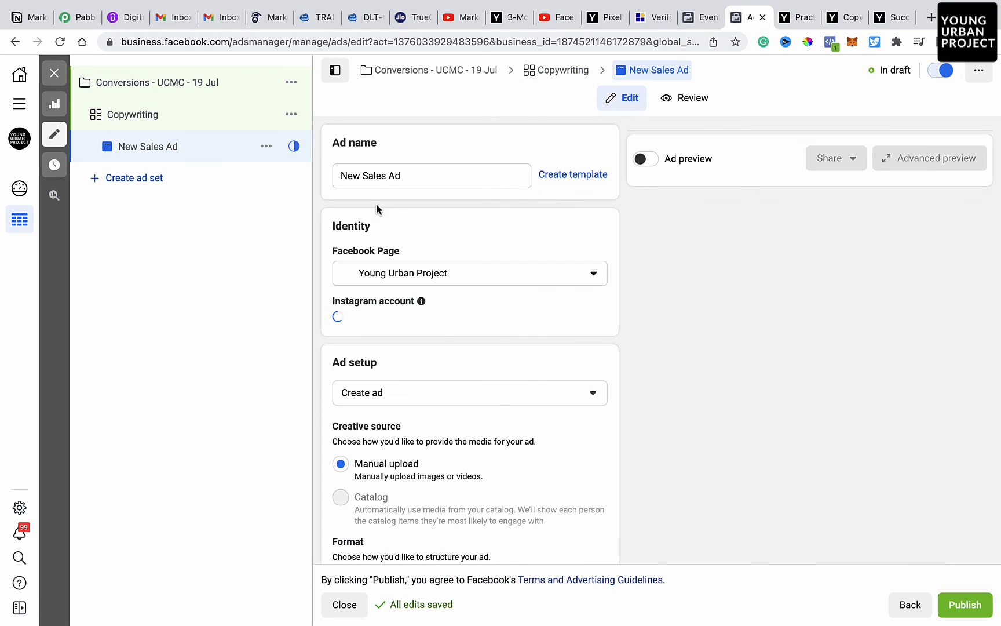
# Look through the new ad's identity, setup, format and creative settings.
pyautogui.scroll(-4, 473, 432)
pyautogui.scroll(-4, 474, 433)
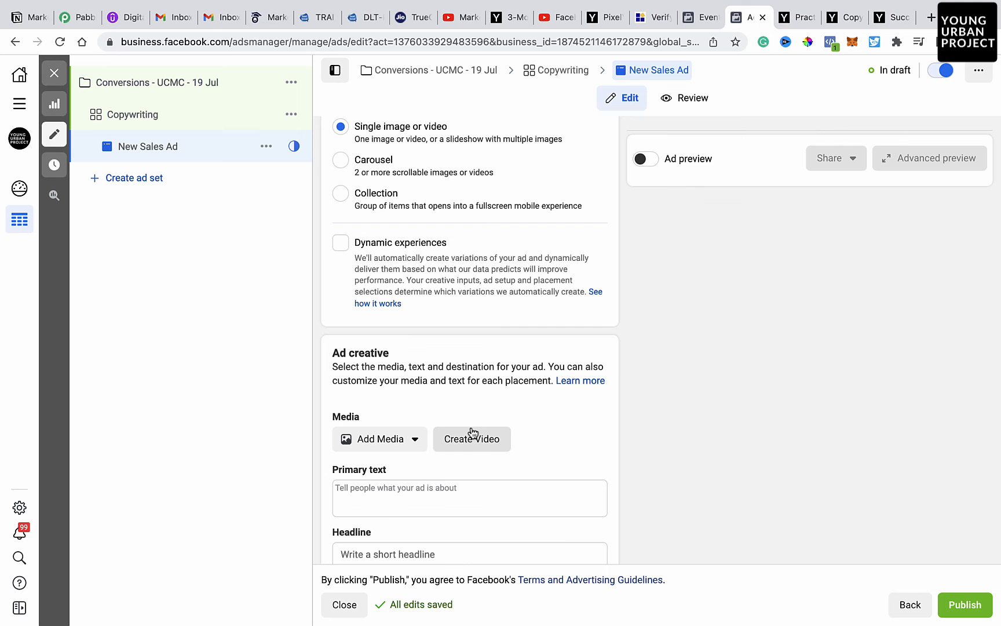
pyautogui.scroll(-10, 473, 433)
pyautogui.scroll(19, 473, 433)
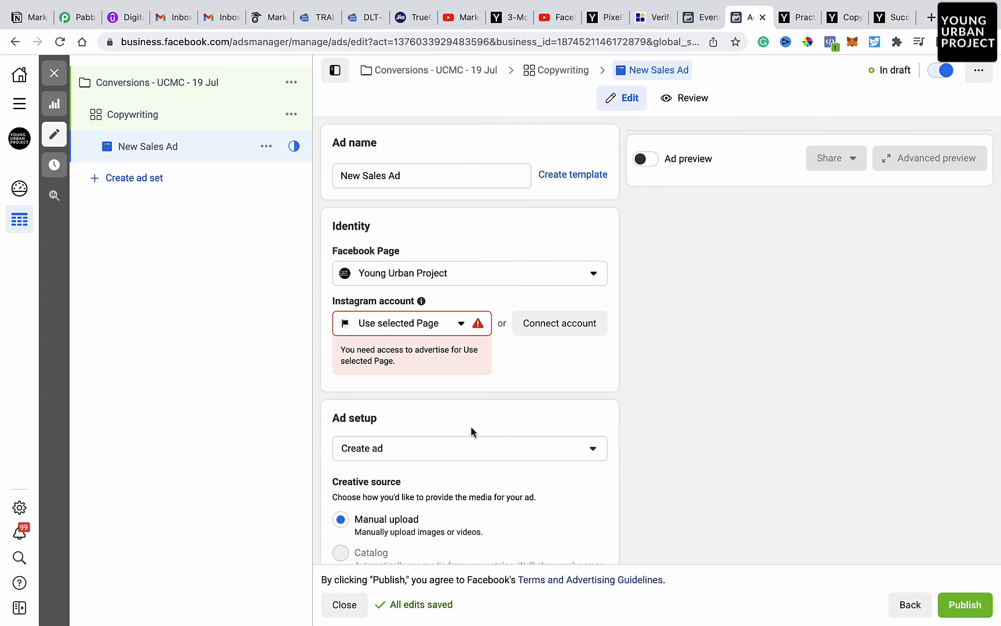